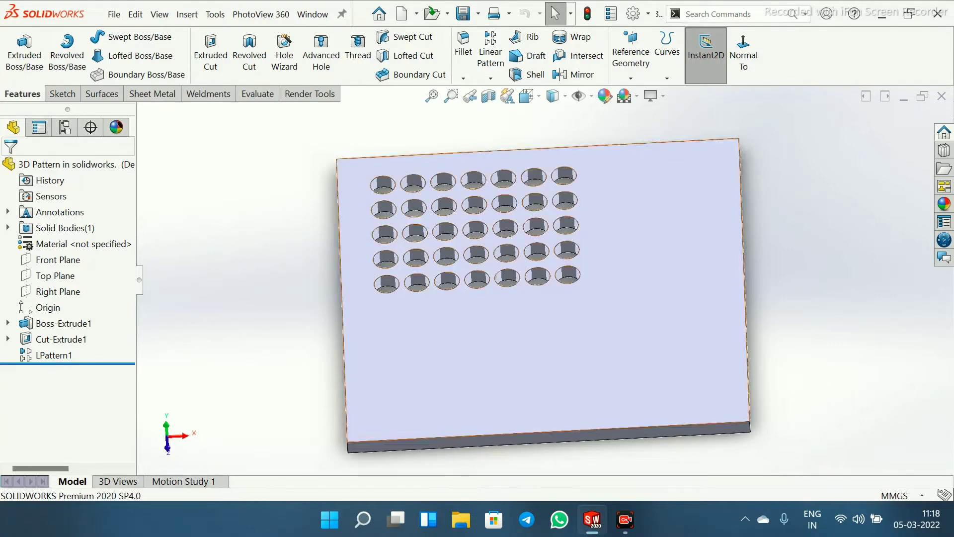
{"action": "left_click", "coordinate": [491, 78]}
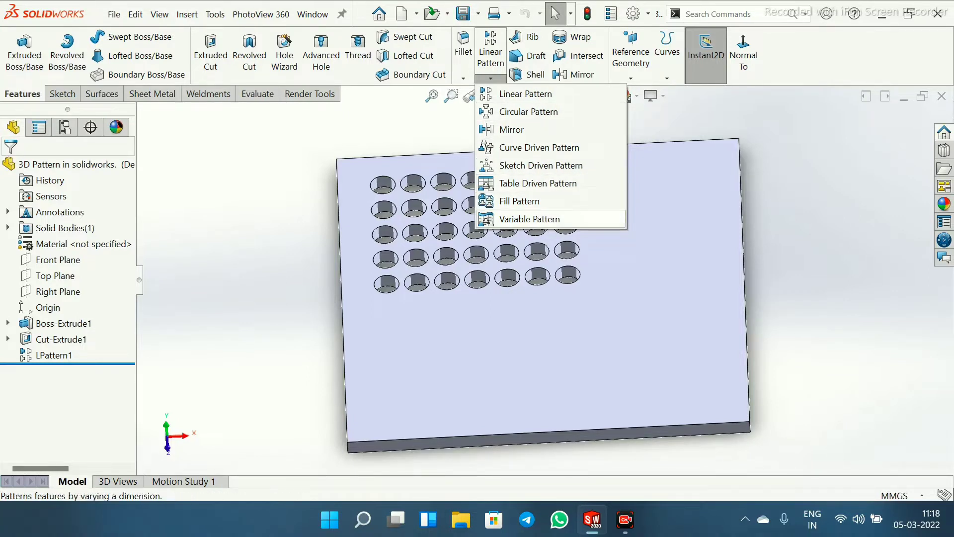
{"action": "key", "text": "Escape"}
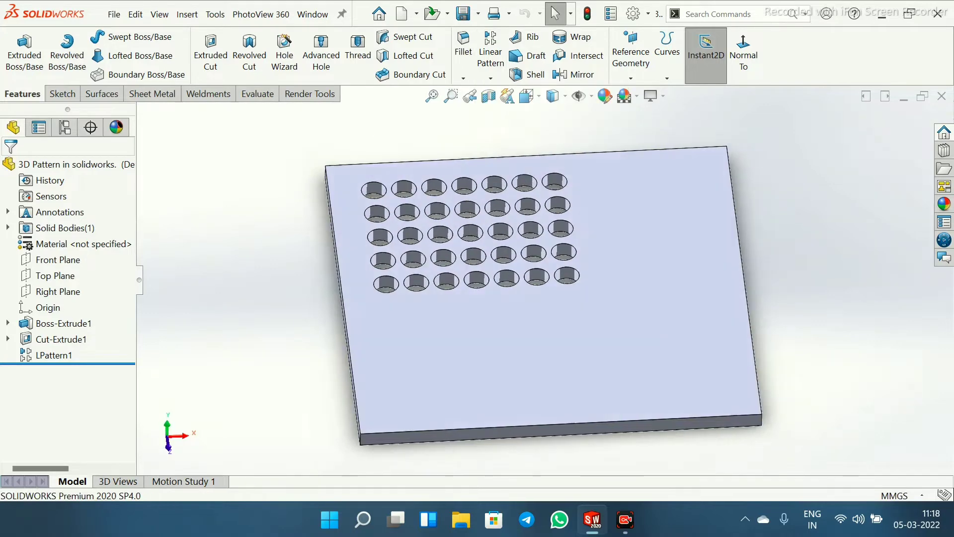
{"action": "mouse_move", "coordinate": [497, 288]}
{"action": "middle_mouse_down"}
{"action": "mouse_move", "coordinate": [567, 264]}
{"action": "mouse_move", "coordinate": [462, 303]}
{"action": "mouse_move", "coordinate": [502, 323]}
{"action": "mouse_move", "coordinate": [457, 288]}
{"action": "mouse_move", "coordinate": [492, 293]}
{"action": "middle_mouse_up"}
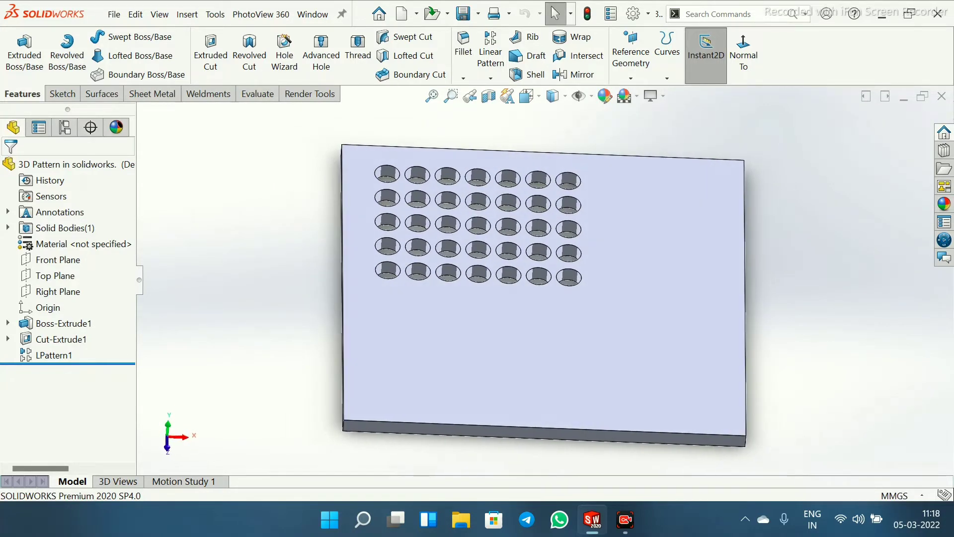
{"action": "mouse_move", "coordinate": [577, 298]}
{"action": "middle_mouse_down"}
{"action": "mouse_move", "coordinate": [532, 278]}
{"action": "mouse_move", "coordinate": [562, 288]}
{"action": "middle_mouse_up"}
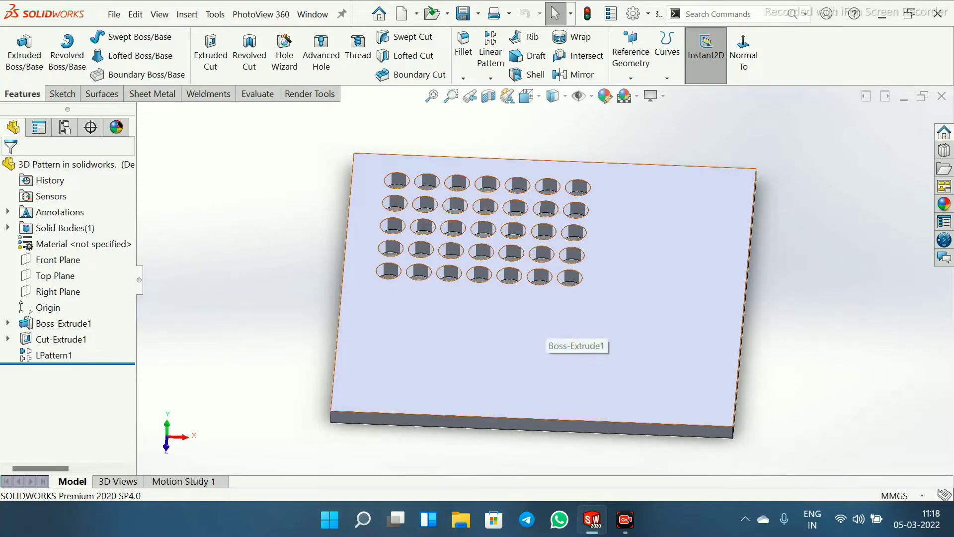
{"action": "mouse_move", "coordinate": [546, 329]}
{"action": "middle_mouse_down"}
{"action": "mouse_move", "coordinate": [507, 326]}
{"action": "mouse_move", "coordinate": [534, 327]}
{"action": "middle_mouse_up"}
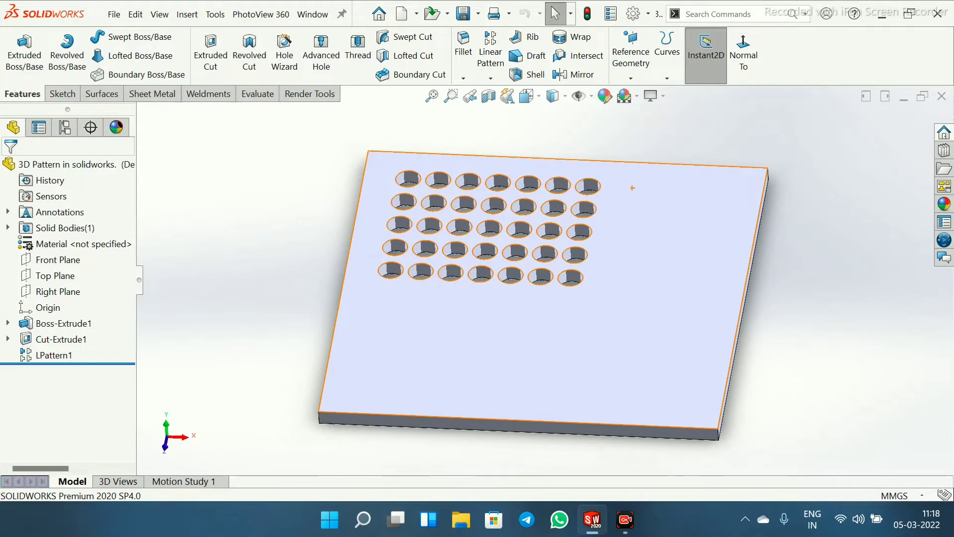
{"action": "middle_click_drag", "start_coordinate": [632, 188], "coordinate": [606, 190]}
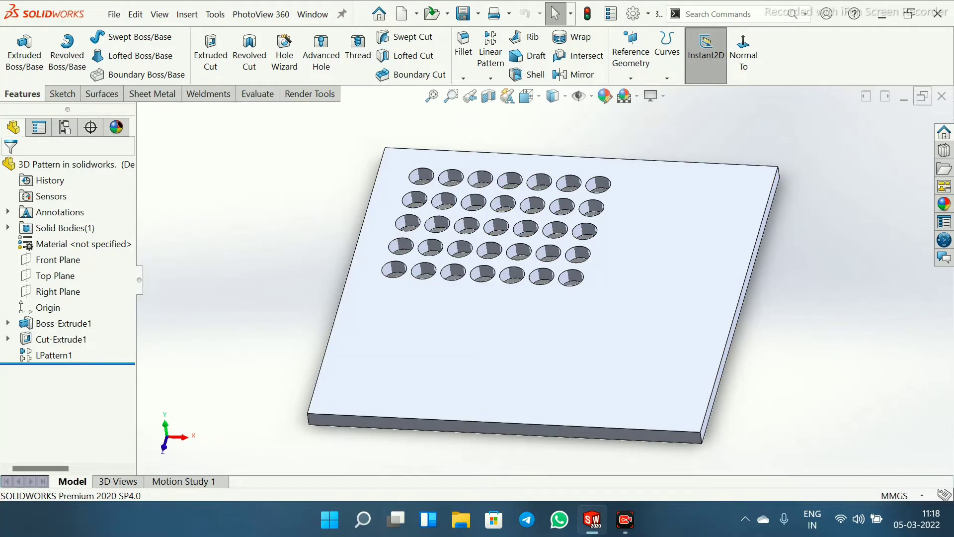
Close the perforated plate document and create a new part document
{"action": "key", "text": "ctrl+w"}
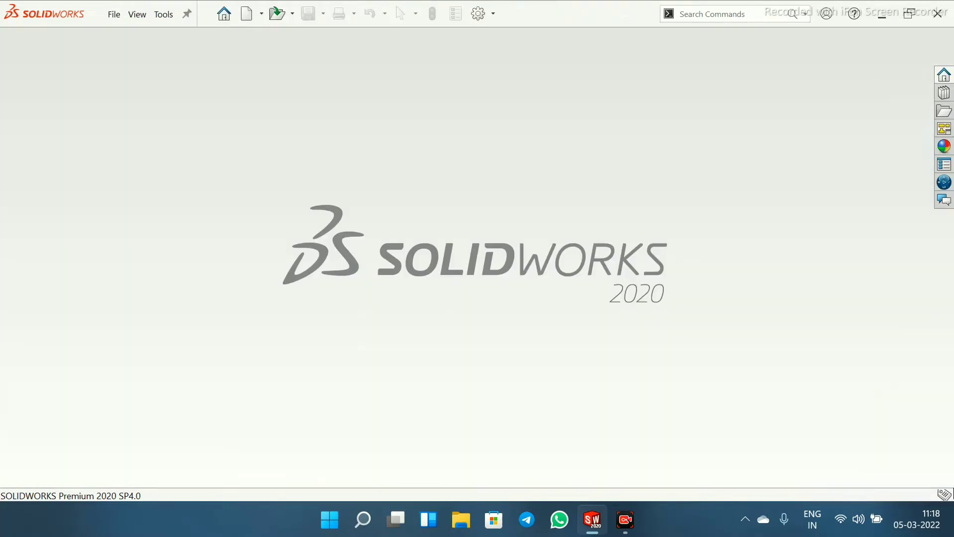
{"action": "left_click", "coordinate": [262, 13]}
{"action": "left_click", "coordinate": [269, 33]}
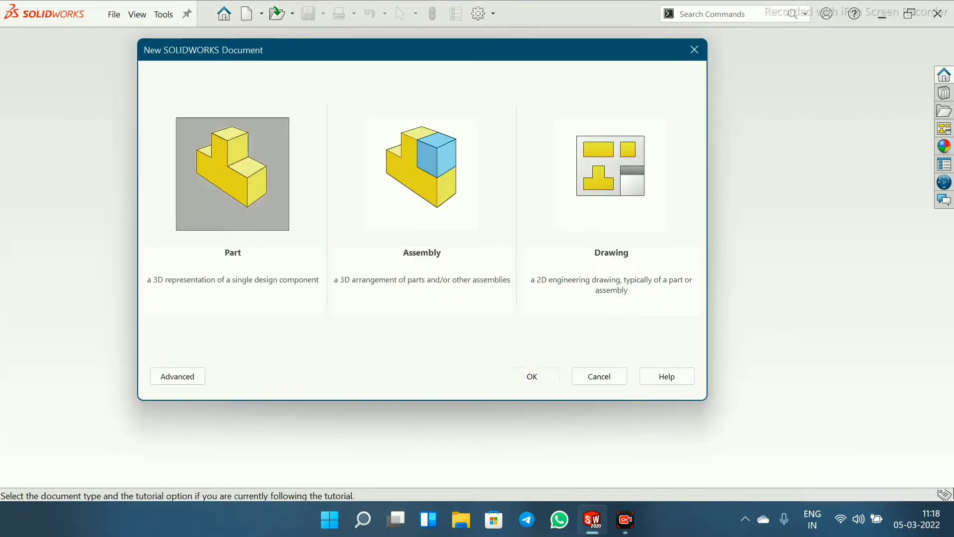
{"action": "left_click", "coordinate": [532, 376]}
{"action": "left_click", "coordinate": [512, 272]}
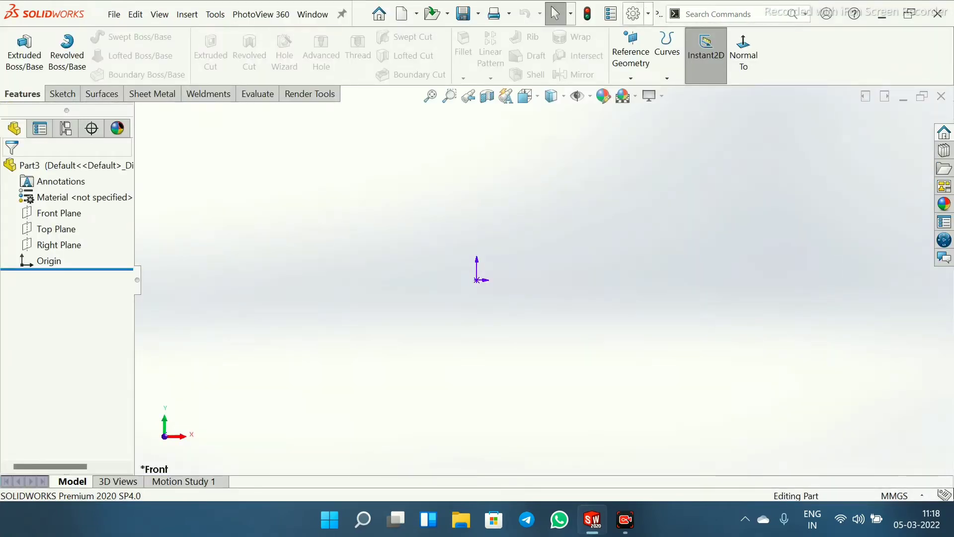
Set the new part's unit system to MMGS (millimeter, gram, second) in the document properties
{"action": "left_click", "coordinate": [648, 14]}
{"action": "left_click", "coordinate": [663, 34]}
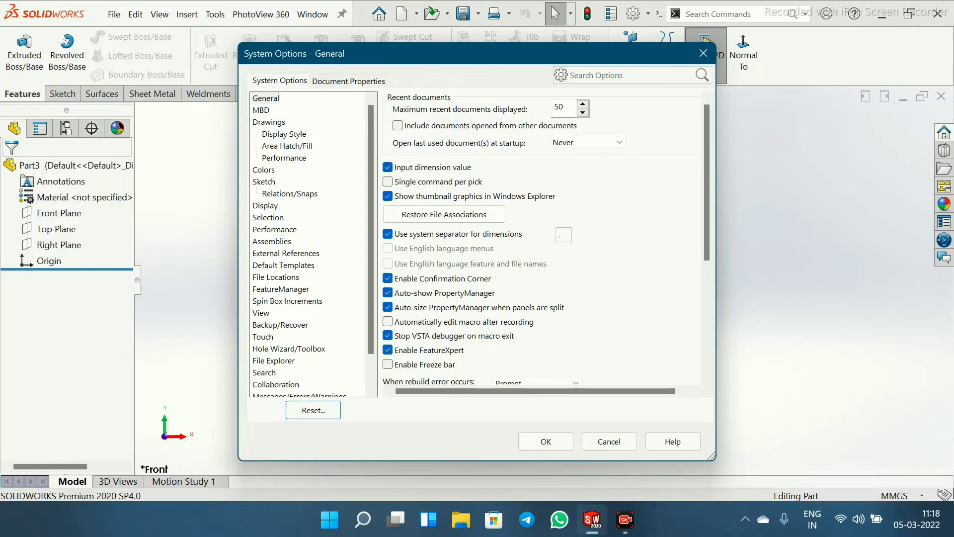
{"action": "left_click", "coordinate": [348, 81]}
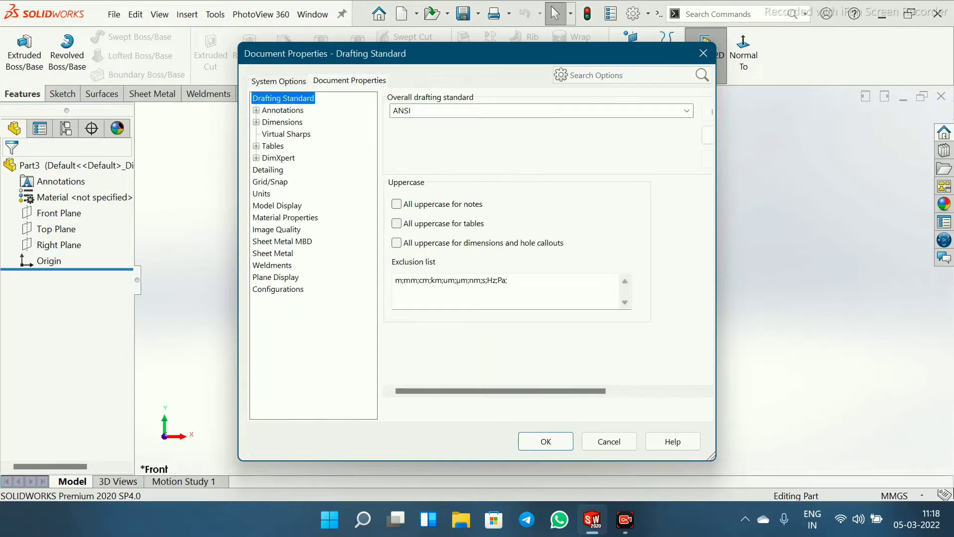
{"action": "left_click", "coordinate": [261, 194]}
{"action": "left_click", "coordinate": [396, 163]}
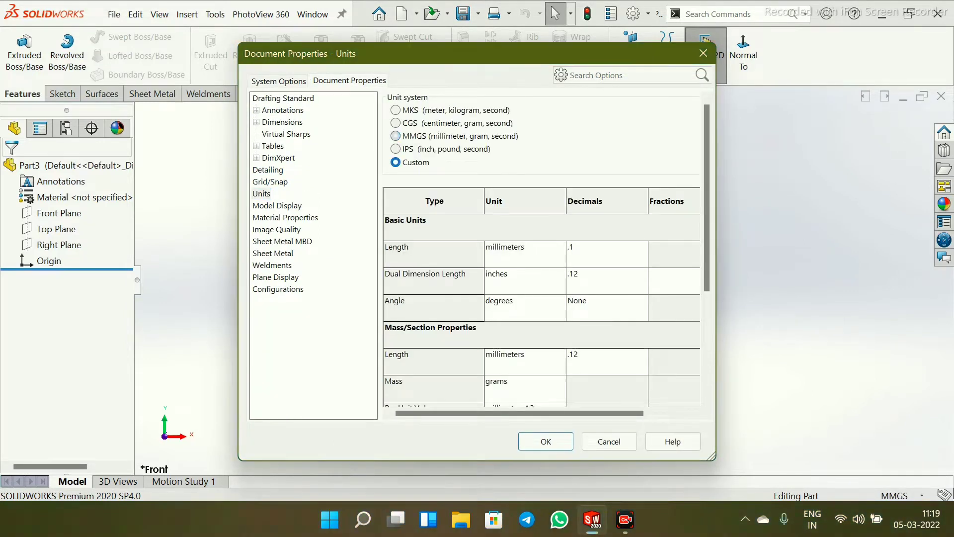
{"action": "left_click", "coordinate": [396, 136]}
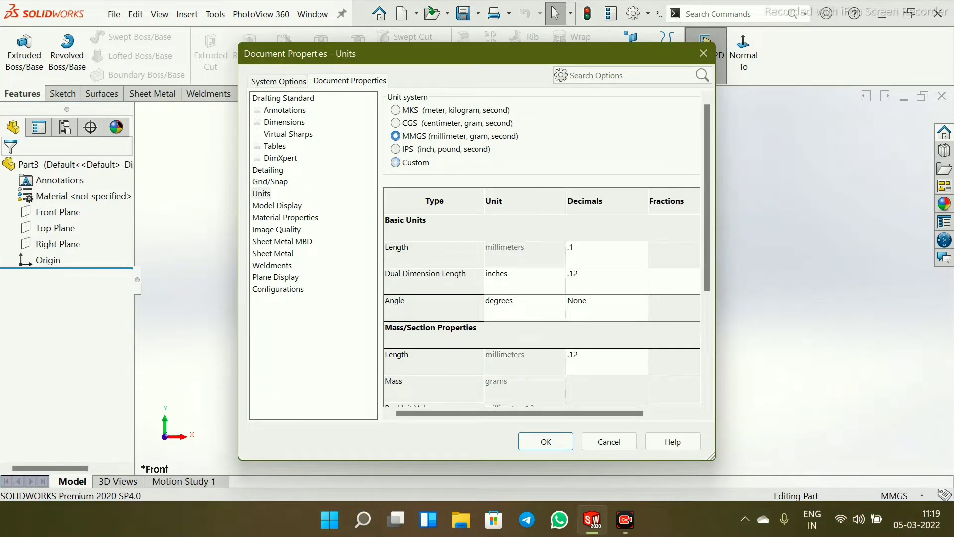
{"action": "left_click", "coordinate": [396, 162]}
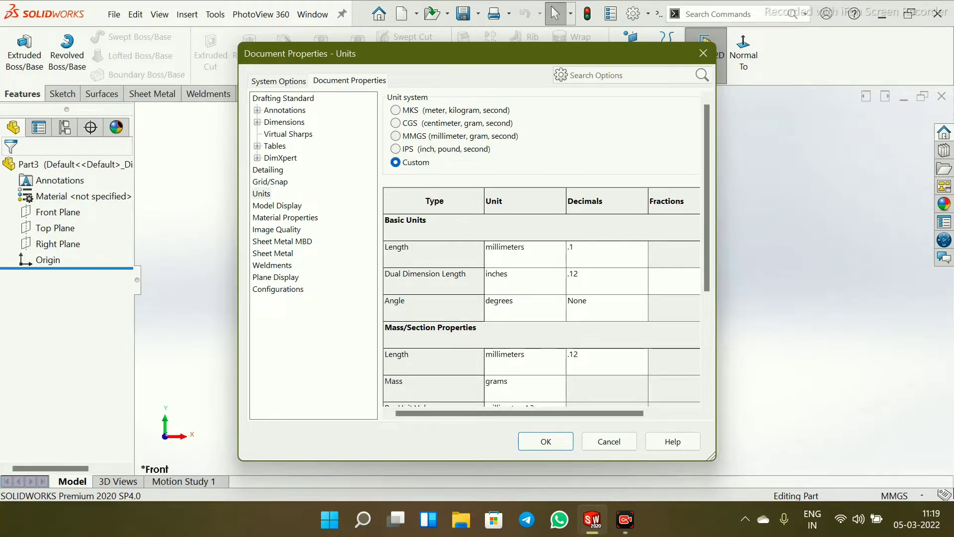
{"action": "left_click", "coordinate": [396, 136]}
{"action": "left_click", "coordinate": [546, 441]}
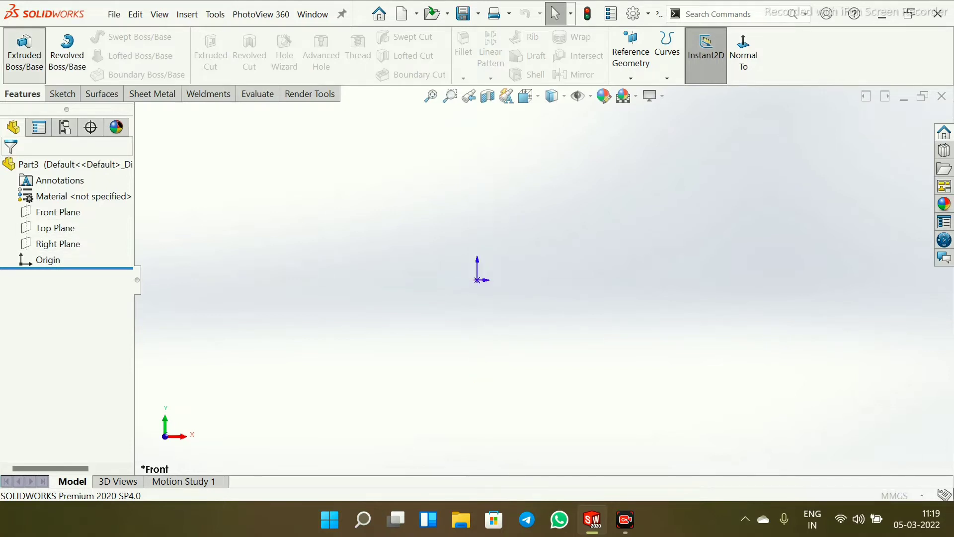
Start an Extruded Boss/Base on the Top Plane and sketch a center rectangle about 210 by 135 mm centred on the origin
{"action": "left_click", "coordinate": [24, 54]}
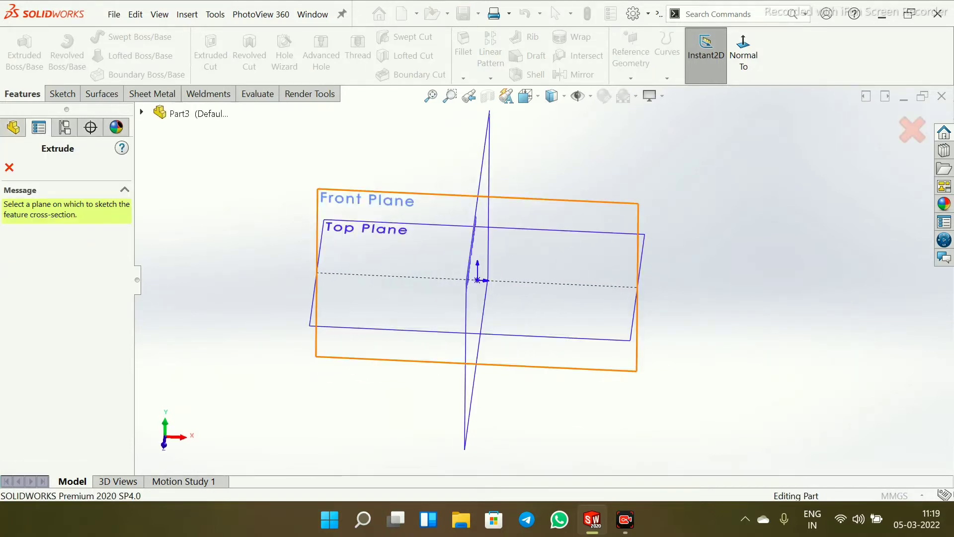
{"action": "left_click", "coordinate": [343, 331]}
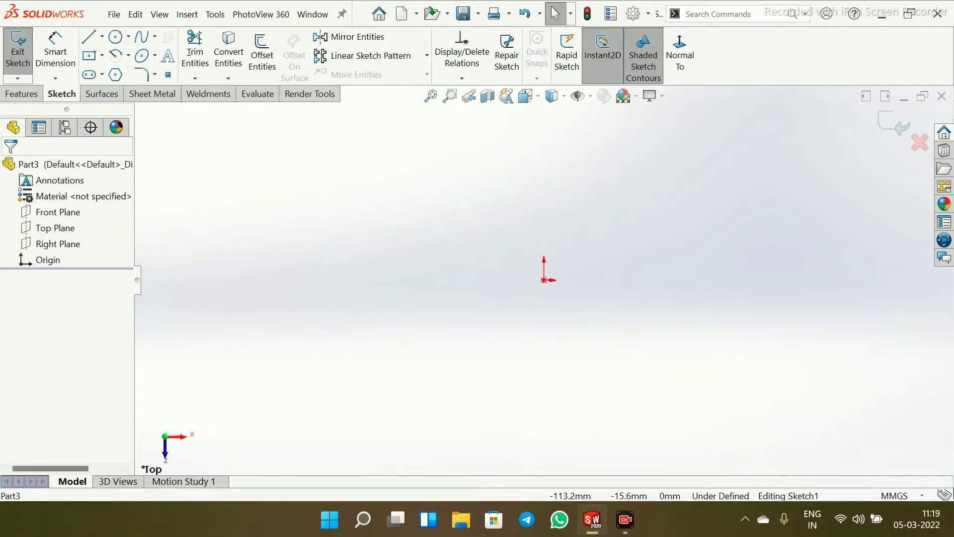
{"action": "left_click", "coordinate": [90, 55]}
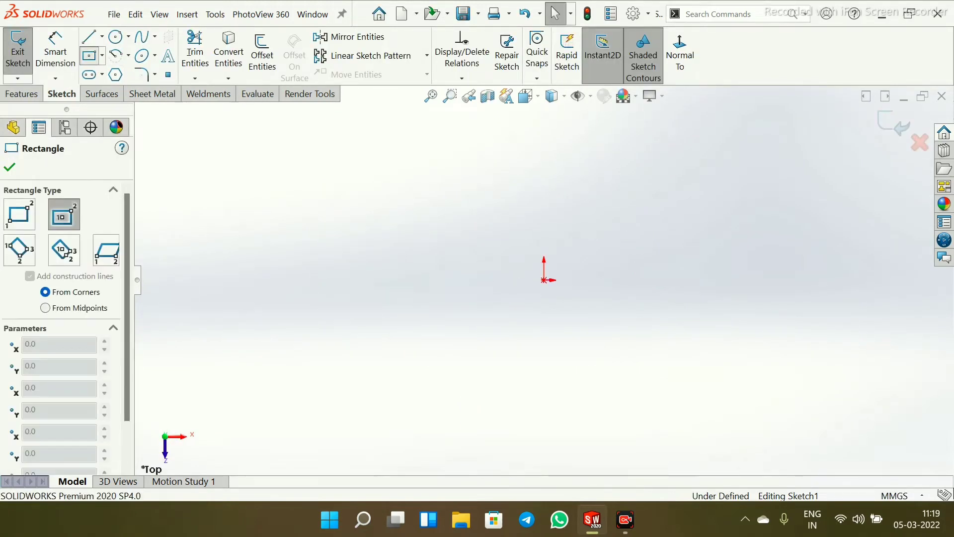
{"action": "mouse_move", "coordinate": [545, 280]}
{"action": "left_mouse_down"}
{"action": "mouse_move", "coordinate": [590, 334]}
{"action": "mouse_move", "coordinate": [736, 404]}
{"action": "left_mouse_up"}
{"action": "right_click", "coordinate": [760, 267]}
{"action": "left_click", "coordinate": [795, 276]}
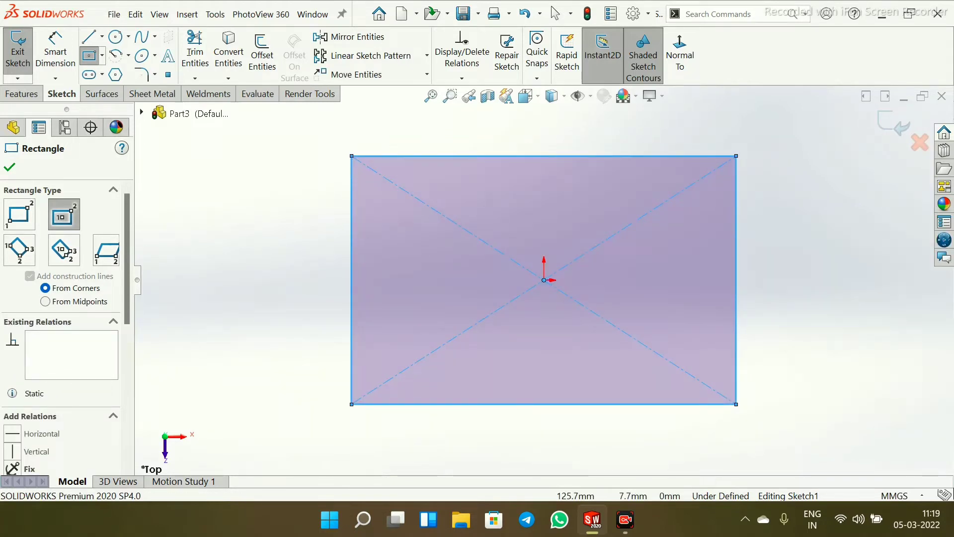
Dimension the rectangle's width between its two vertical edges at 400 mm
{"action": "right_click", "coordinate": [268, 152]}
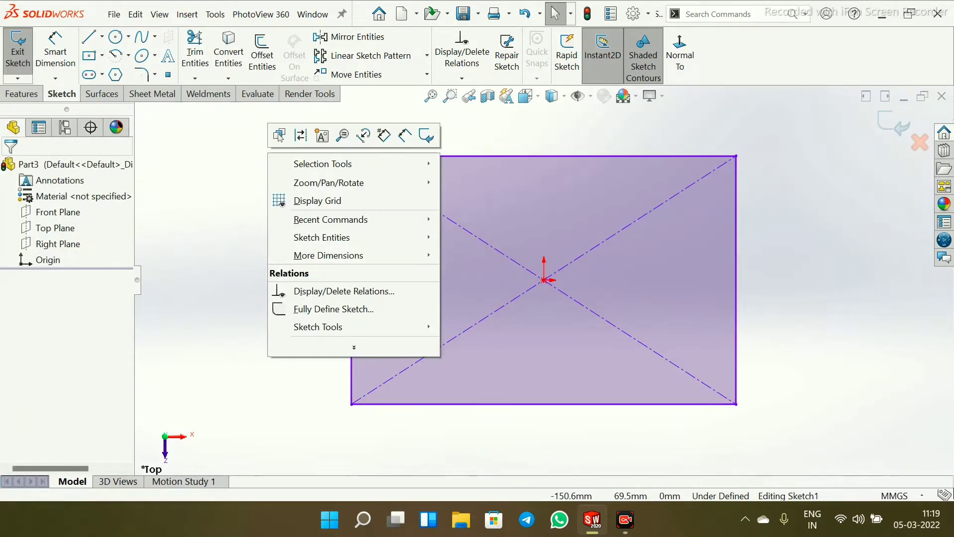
{"action": "mouse_move", "coordinate": [328, 255]}
{"action": "left_click", "coordinate": [480, 255]}
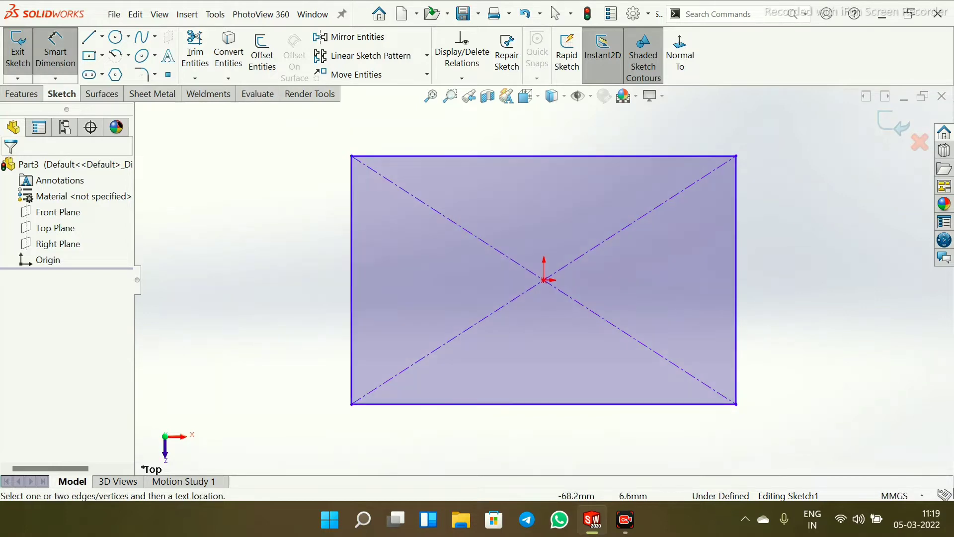
{"action": "left_click", "coordinate": [351, 281]}
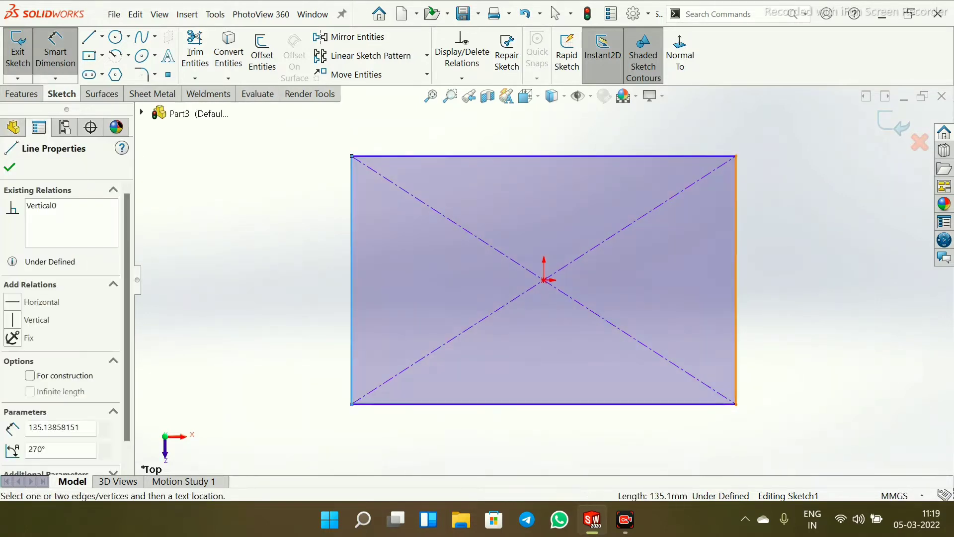
{"action": "left_click", "coordinate": [736, 283]}
{"action": "left_click", "coordinate": [531, 130]}
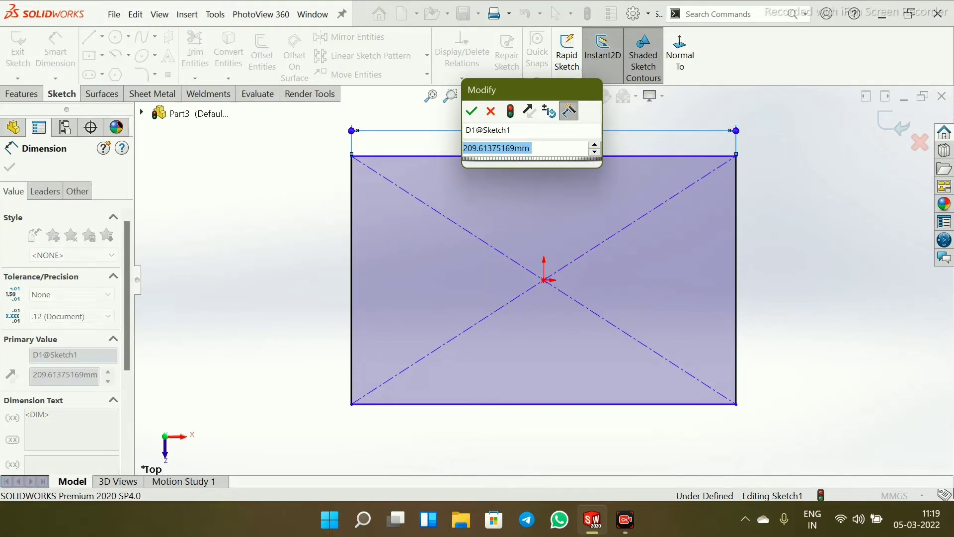
{"action": "type", "text": "400"}
{"action": "key", "text": "Return"}
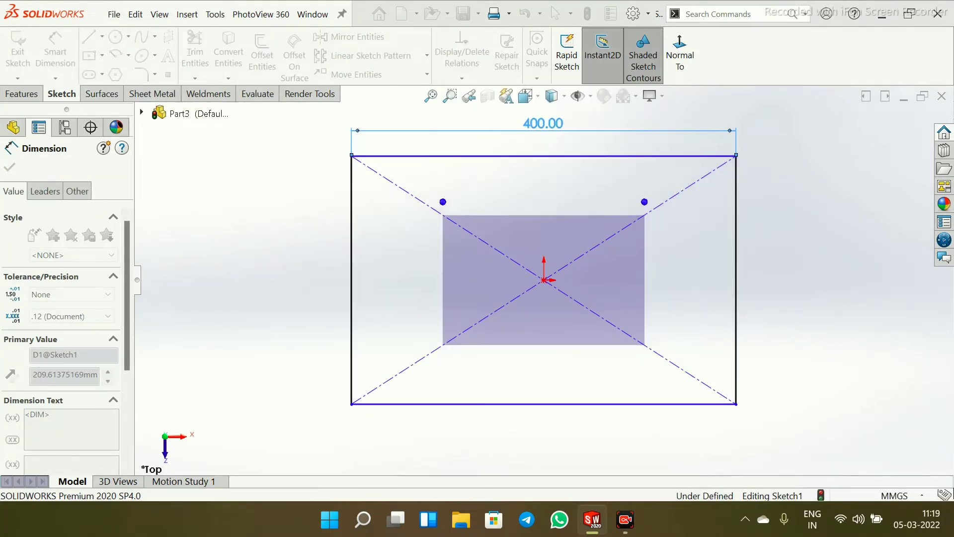
Dimension the rectangle's height between its two horizontal edges at 500 mm
{"action": "left_click", "coordinate": [553, 156]}
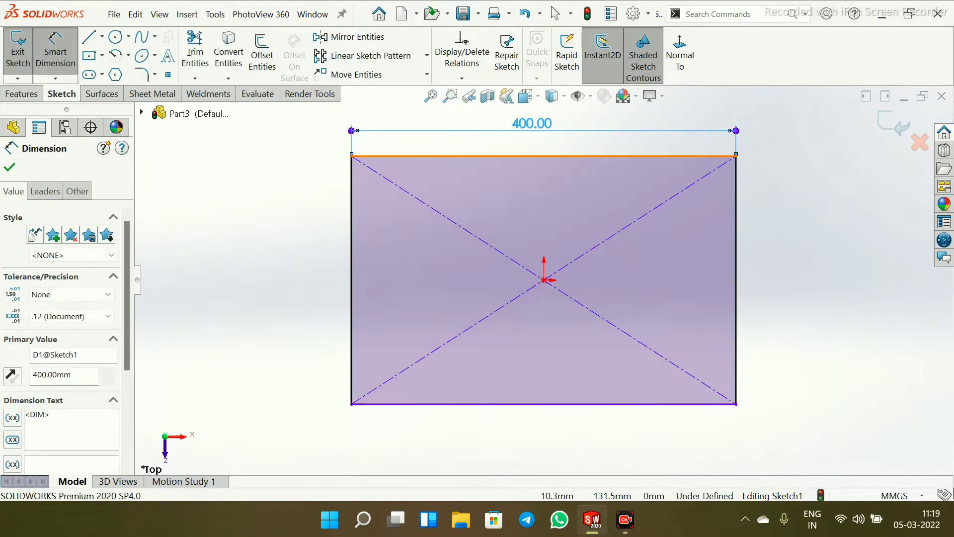
{"action": "left_click", "coordinate": [547, 403]}
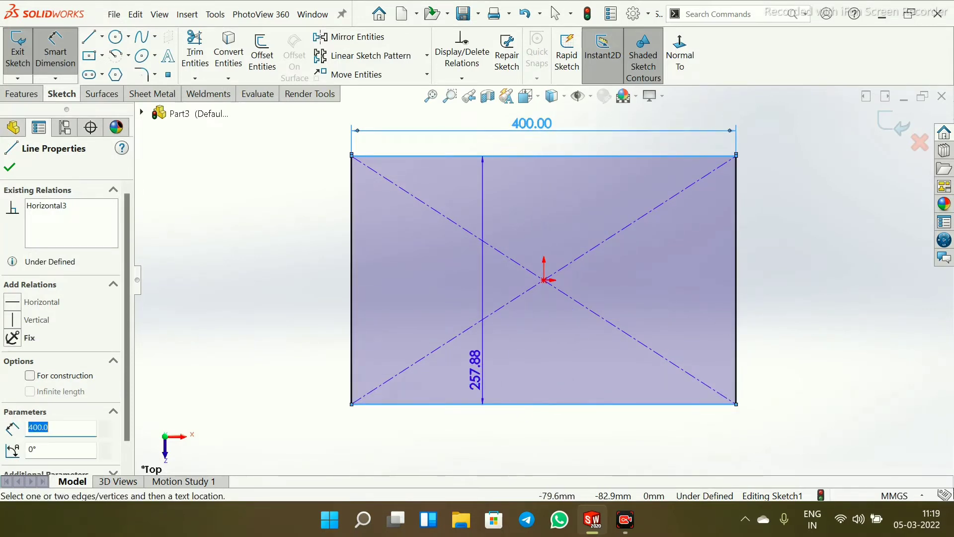
{"action": "left_click", "coordinate": [284, 253]}
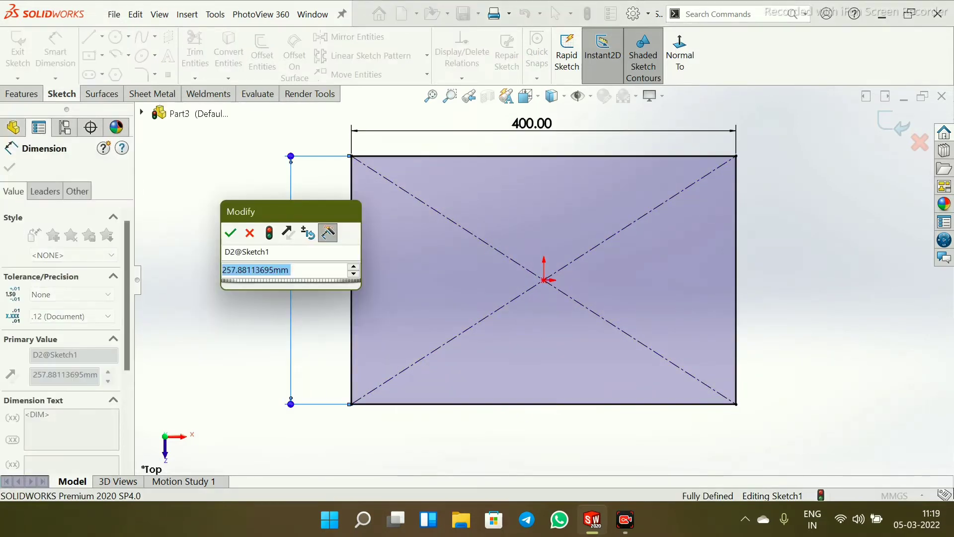
{"action": "type", "text": "500"}
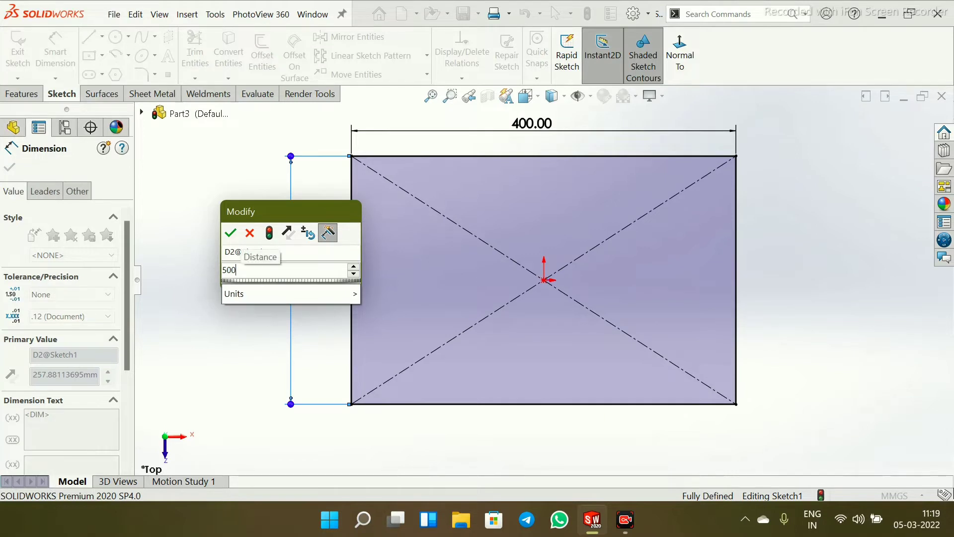
{"action": "key", "text": "Return"}
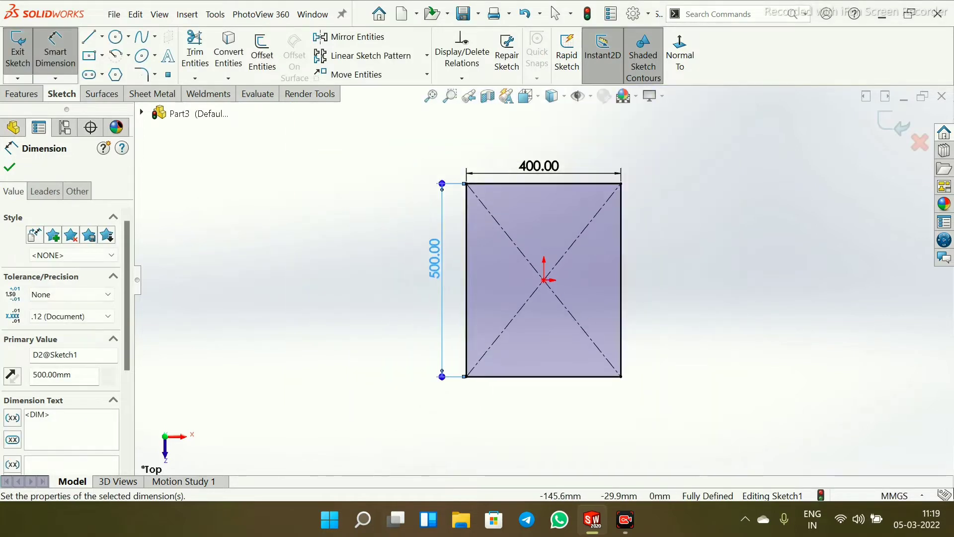
Change the rectangle's height dimension to 350 mm and finish dimensioning
{"action": "double_click", "coordinate": [416, 247]}
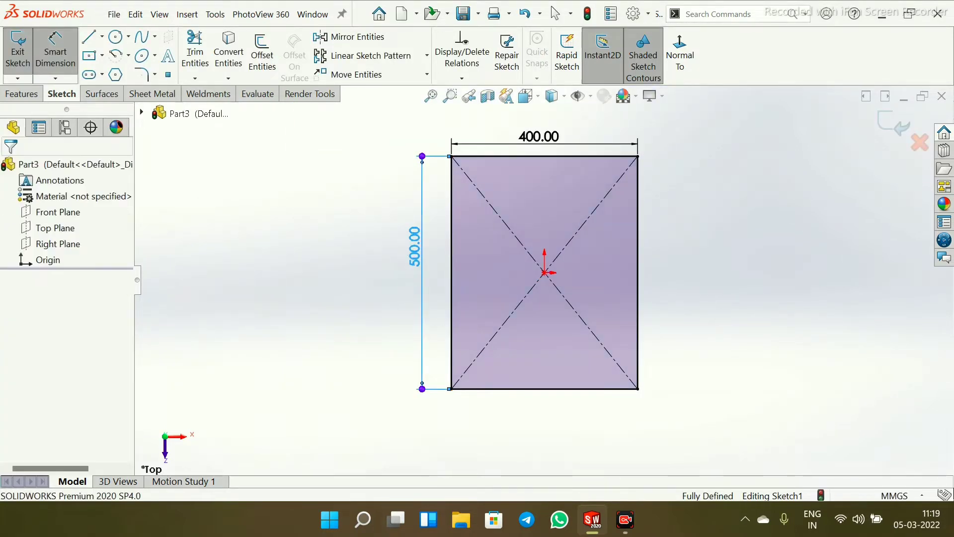
{"action": "type", "text": "3"}
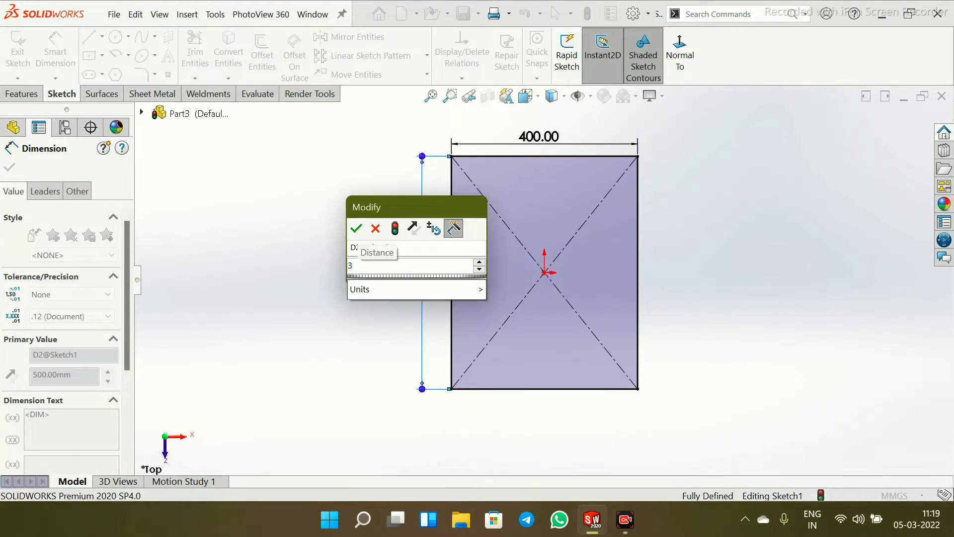
{"action": "type", "text": "5"}
{"action": "key", "text": "Return"}
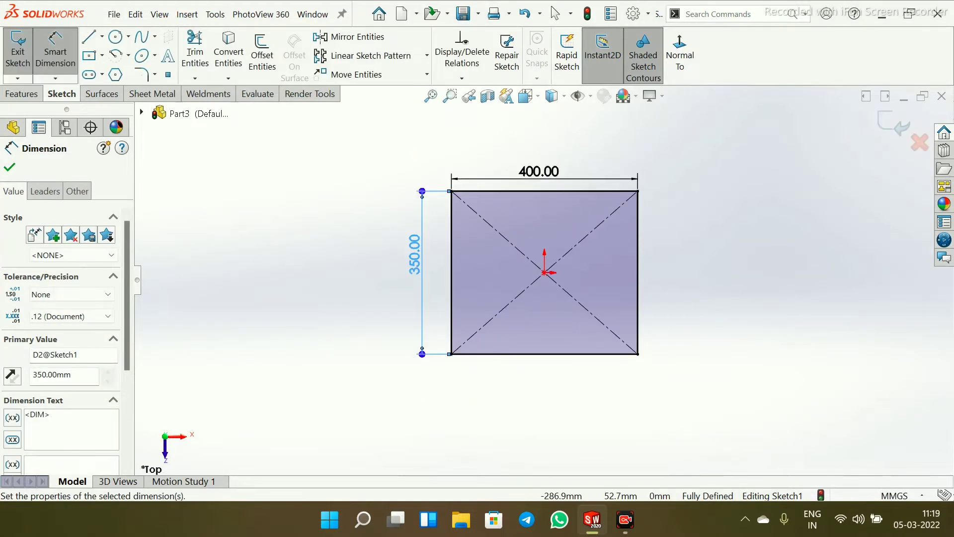
{"action": "scroll", "coordinate": [600, 319], "scroll_direction": "down", "scroll_amount": 1}
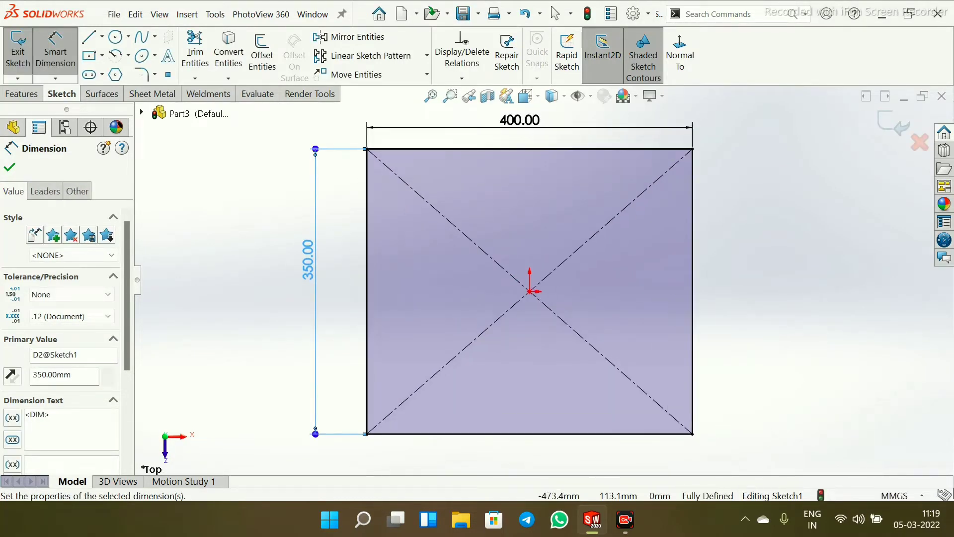
{"action": "left_click", "coordinate": [9, 167]}
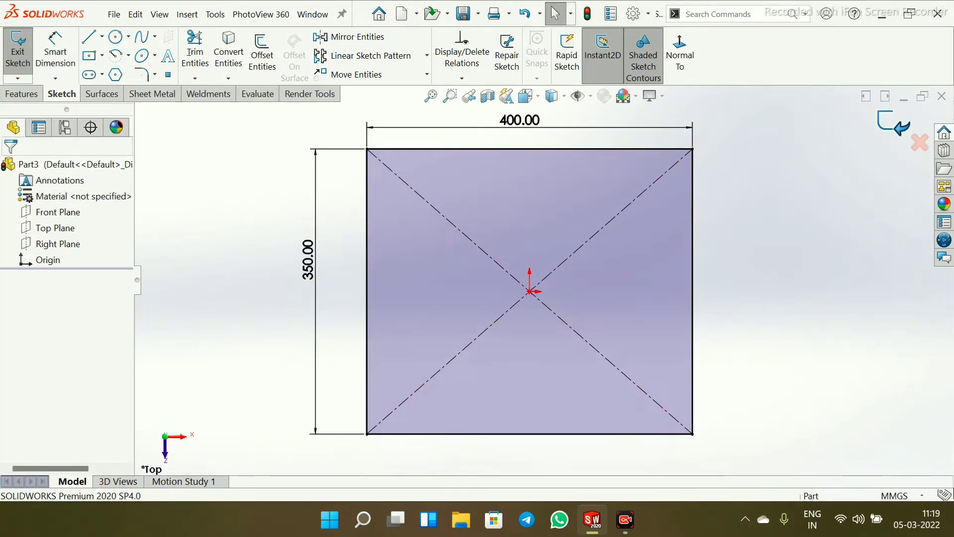
Extrude the rectangle sketch 20 mm with a blind end condition to form the plate
{"action": "key", "text": "e"}
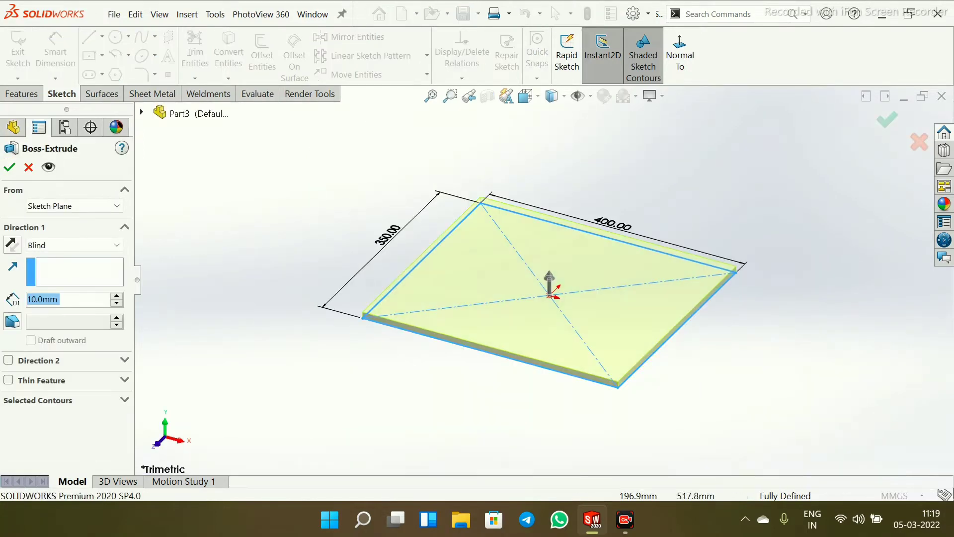
{"action": "type", "text": "20"}
{"action": "key", "text": "Return"}
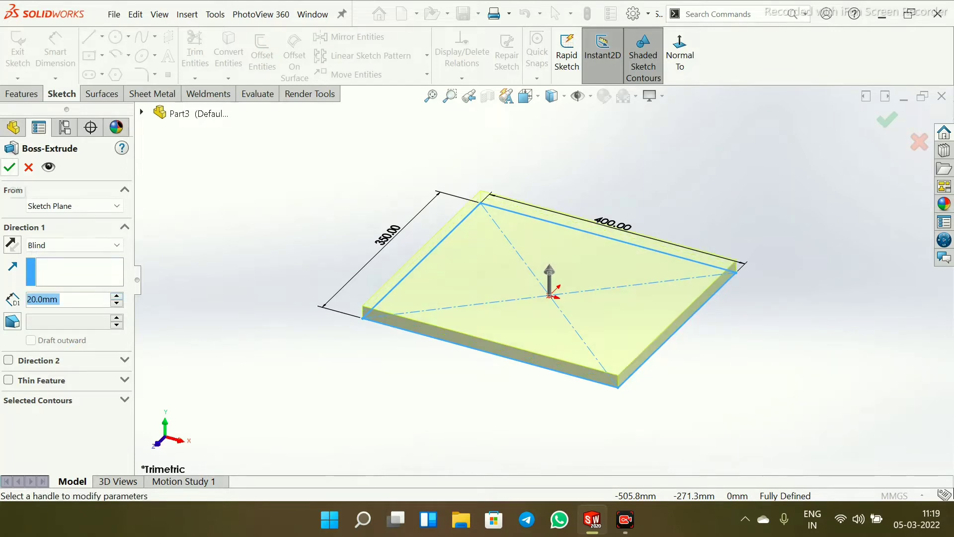
{"action": "key", "text": "Return"}
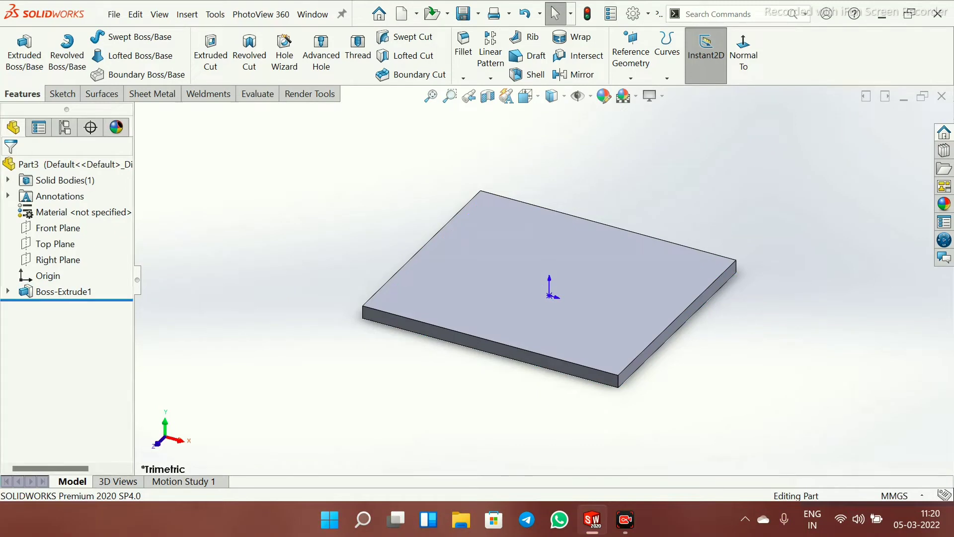
Start a sketch on the plate's top face and draw a circle about 36 mm in diameter near its upper-left corner
{"action": "scroll", "coordinate": [659, 223], "scroll_direction": "down", "scroll_amount": 2}
{"action": "middle_click_drag", "start_coordinate": [659, 223], "coordinate": [715, 248]}
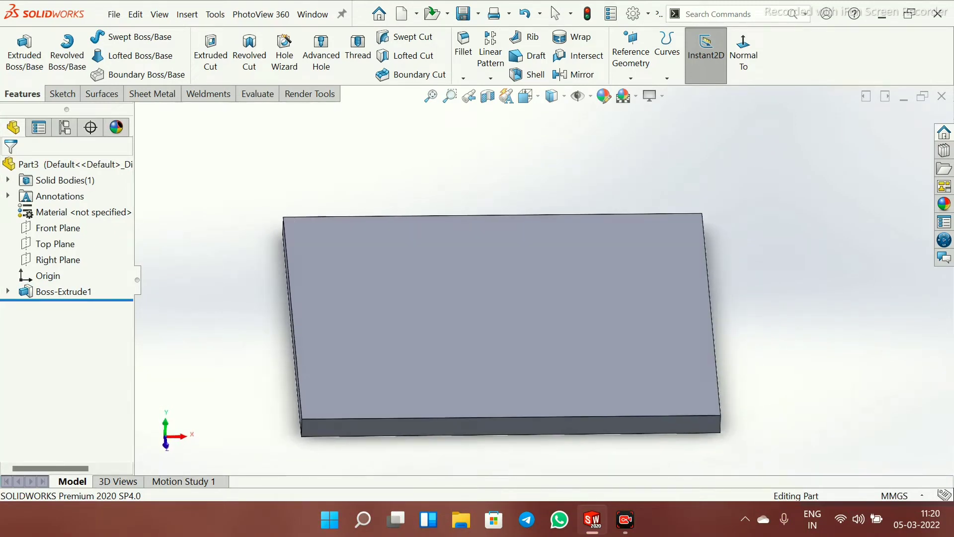
{"action": "left_click", "coordinate": [438, 252]}
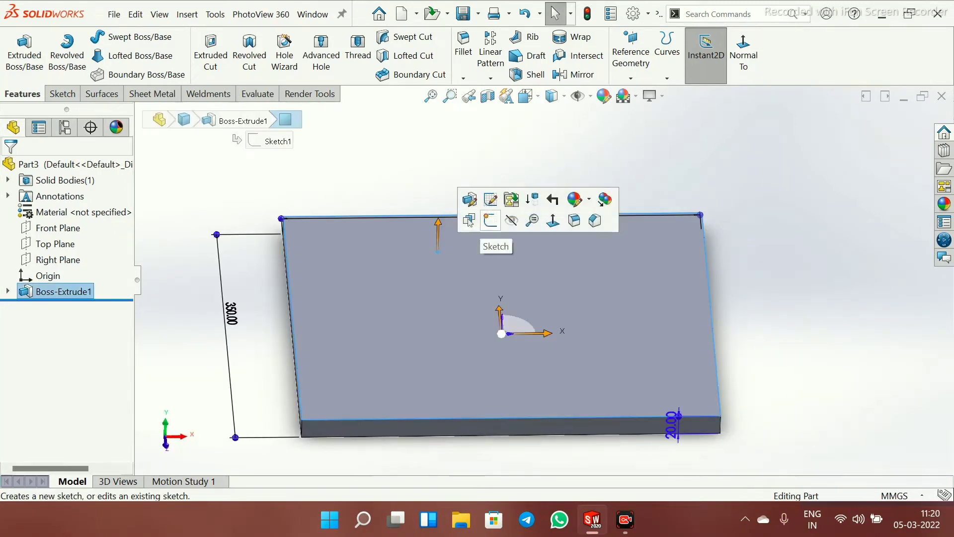
{"action": "left_click", "coordinate": [490, 220]}
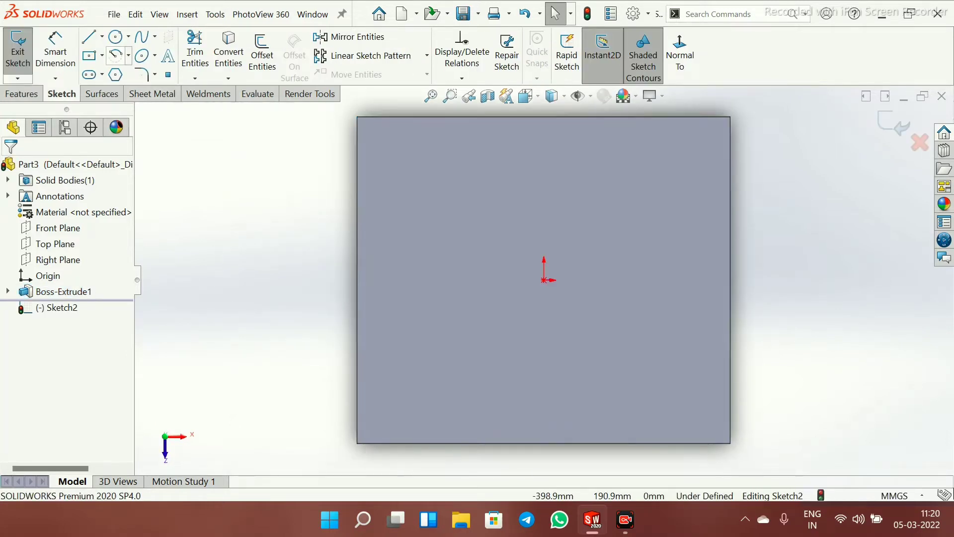
{"action": "left_click", "coordinate": [116, 37]}
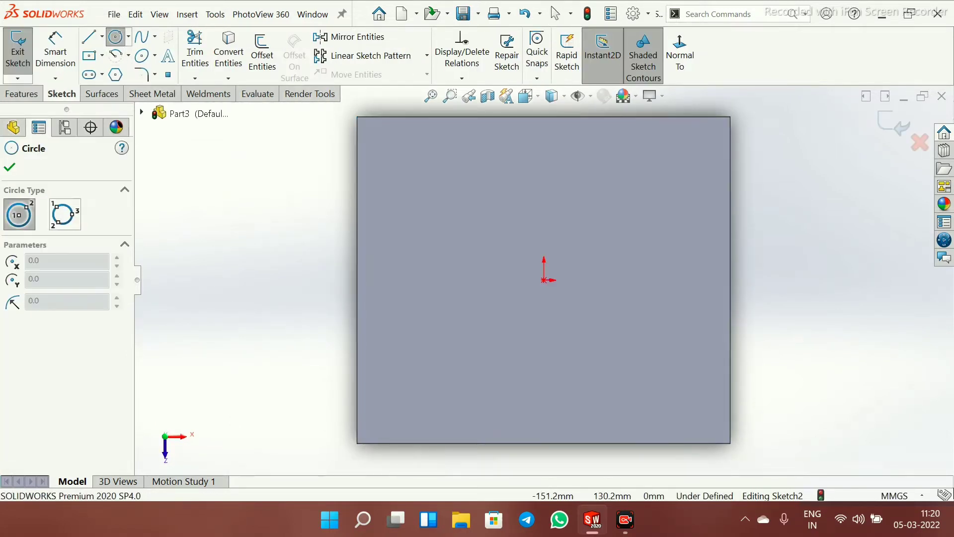
{"action": "left_click", "coordinate": [403, 158]}
{"action": "left_click", "coordinate": [414, 169]}
{"action": "right_click", "coordinate": [411, 172]}
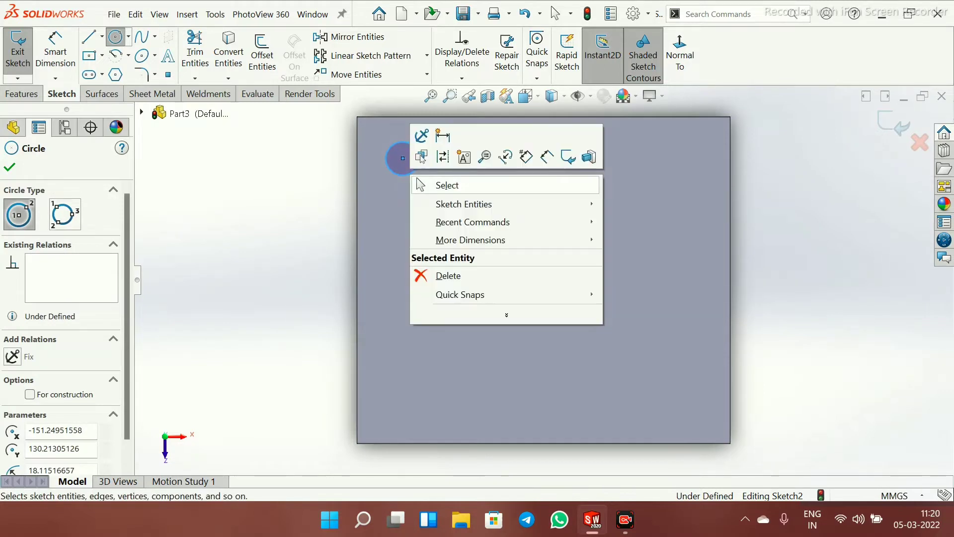
{"action": "left_click", "coordinate": [447, 185]}
Dimension the circle's diameter at 35 mm
{"action": "left_click", "coordinate": [55, 54]}
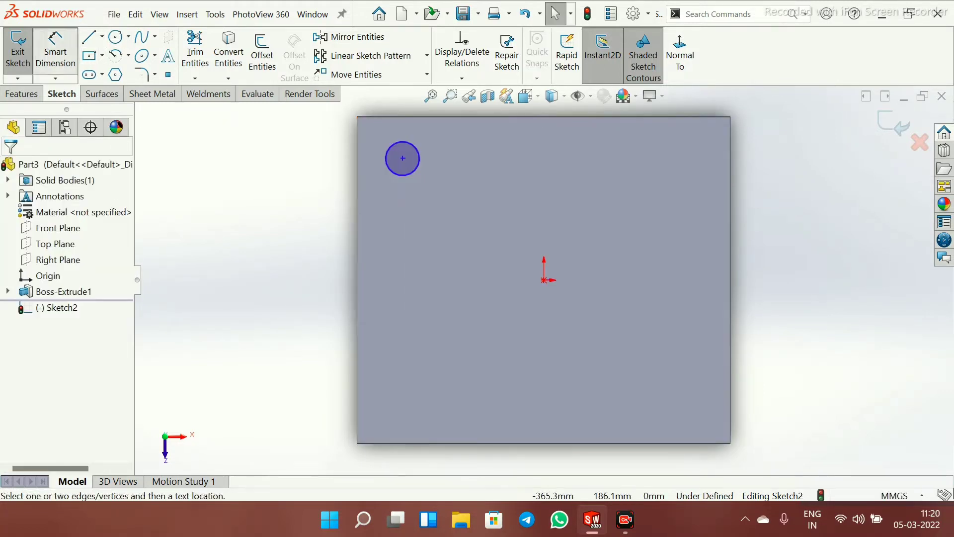
{"action": "left_click", "coordinate": [402, 158]}
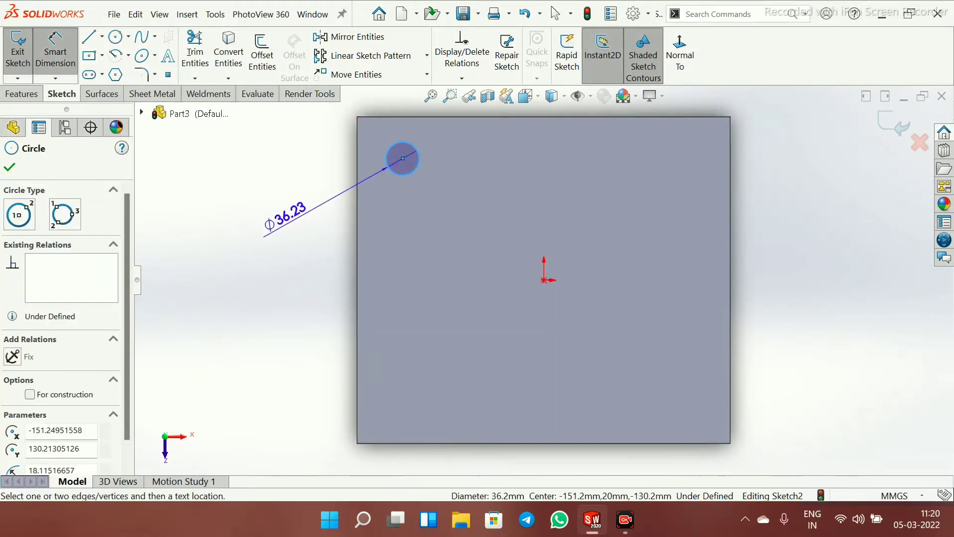
{"action": "left_click", "coordinate": [265, 235]}
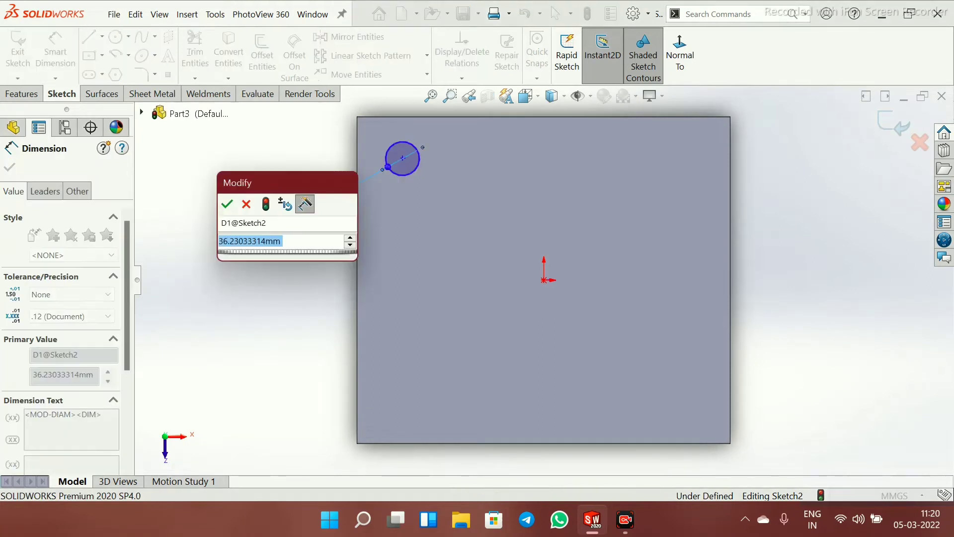
{"action": "type", "text": "35"}
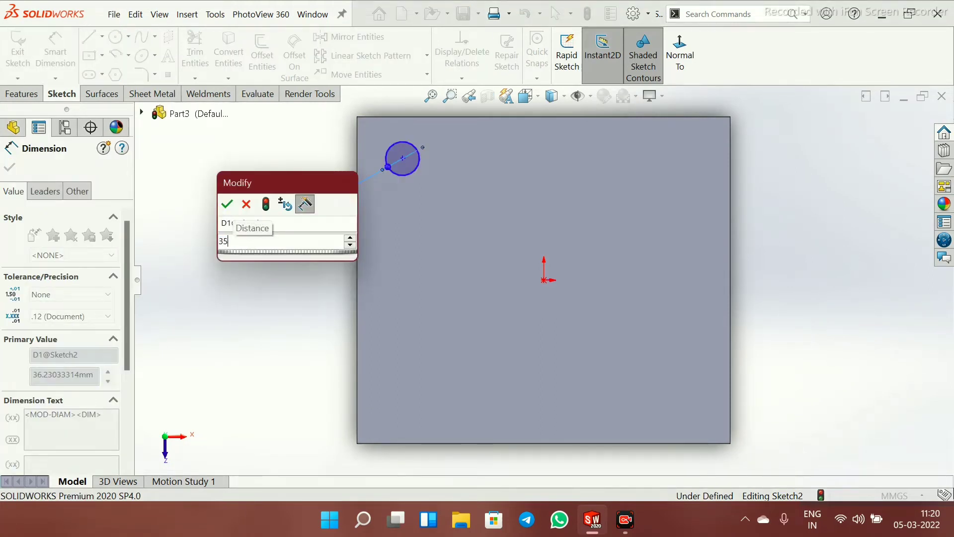
{"action": "key", "text": "Return"}
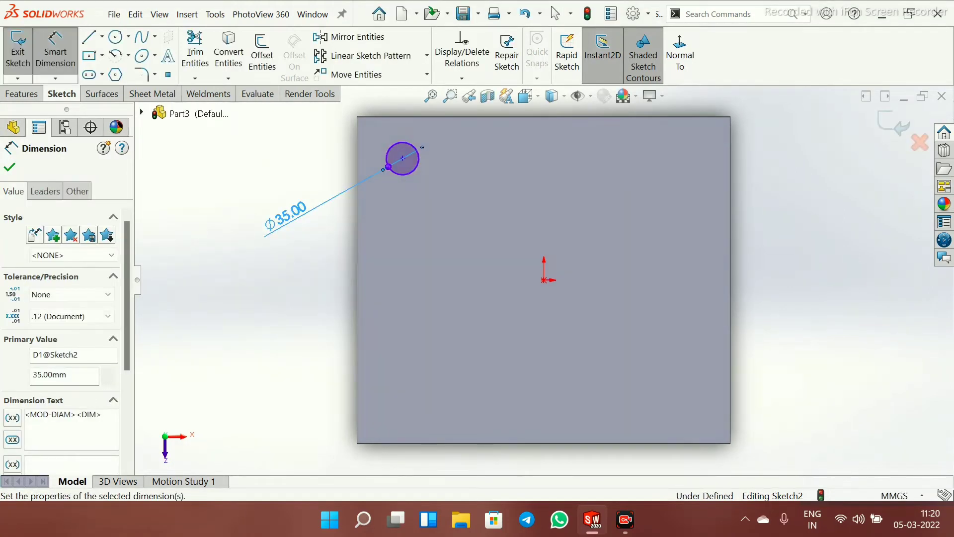
Dimension the horizontal distance from the plate's left edge to the circle's centre at 50 mm
{"action": "left_click", "coordinate": [356, 179]}
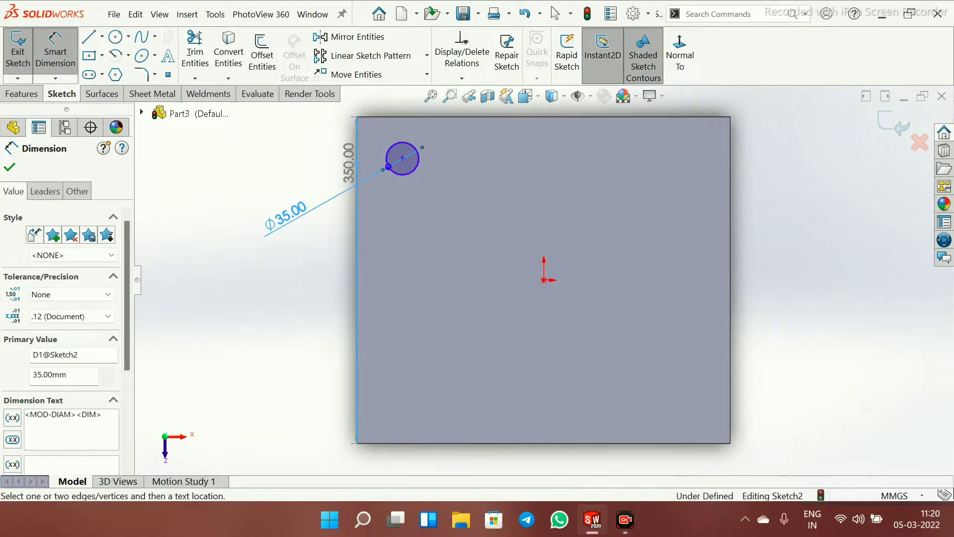
{"action": "left_click", "coordinate": [402, 158]}
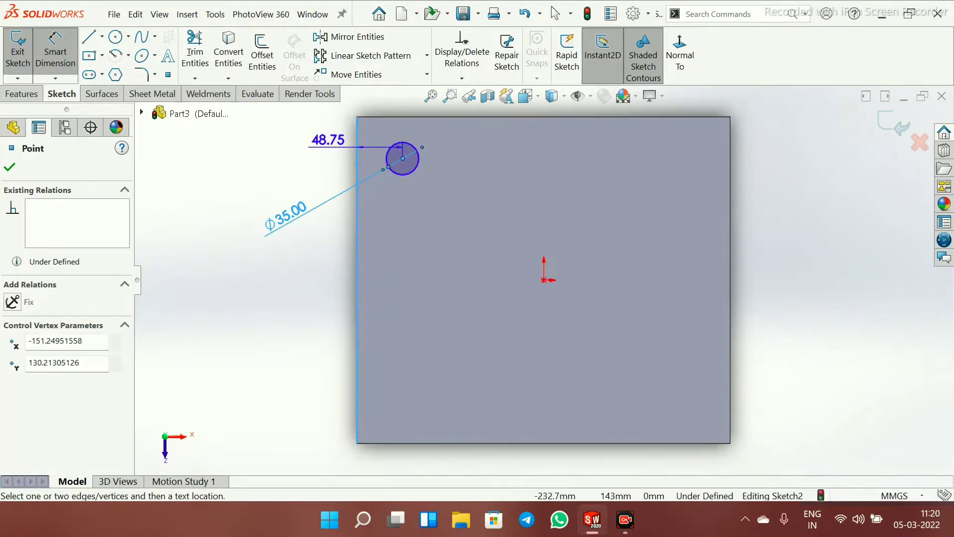
{"action": "left_click", "coordinate": [325, 139]}
{"action": "type", "text": "50"}
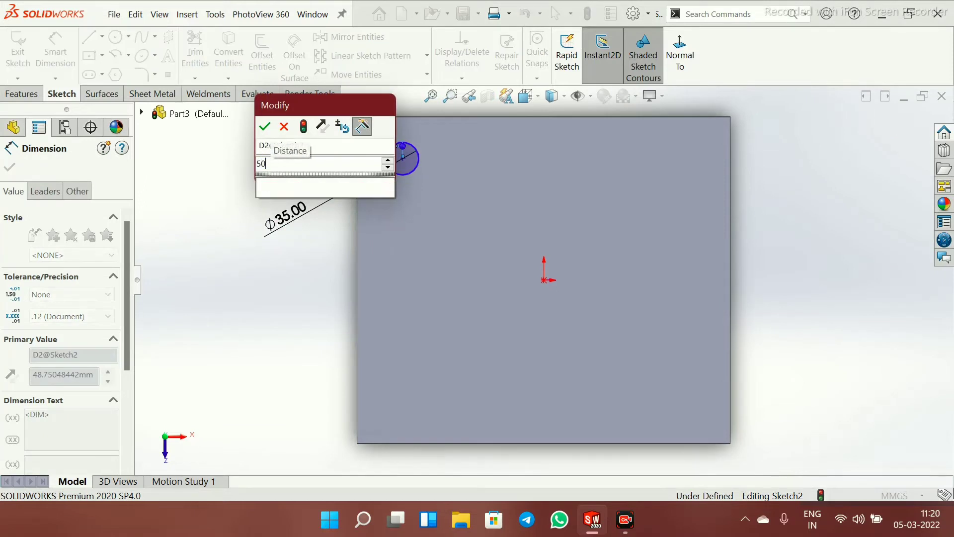
{"action": "key", "text": "Return"}
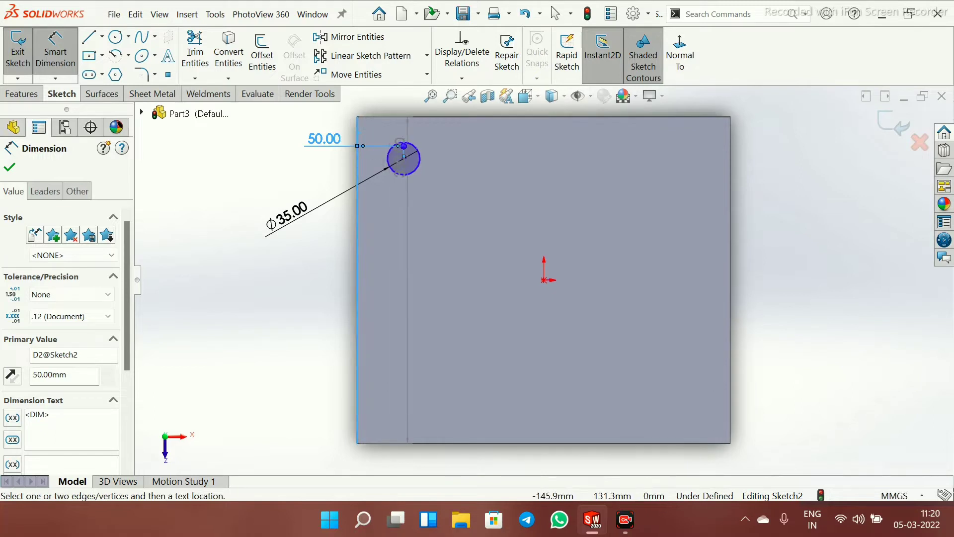
{"action": "left_click", "coordinate": [403, 159]}
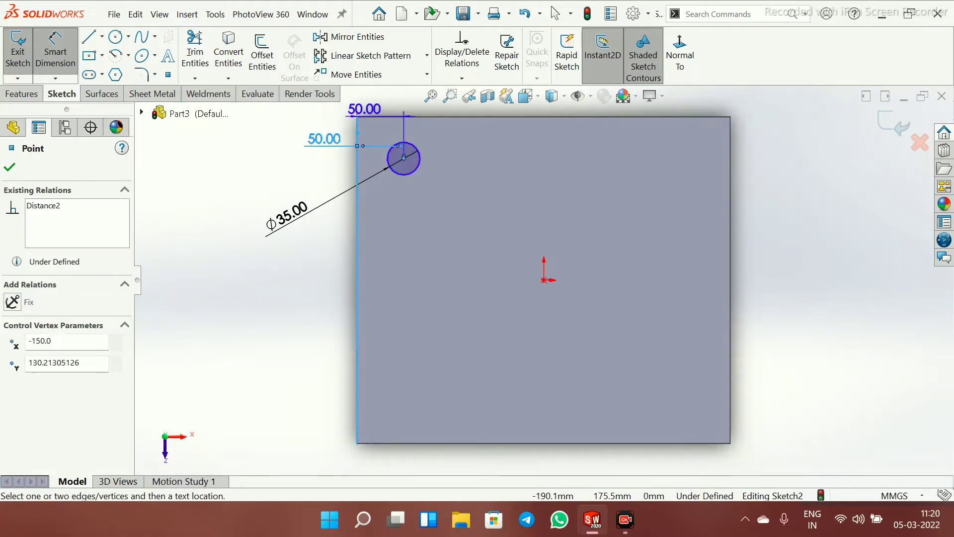
{"action": "scroll", "coordinate": [379, 117], "scroll_direction": "up", "scroll_amount": 2}
{"action": "left_click", "coordinate": [426, 133]}
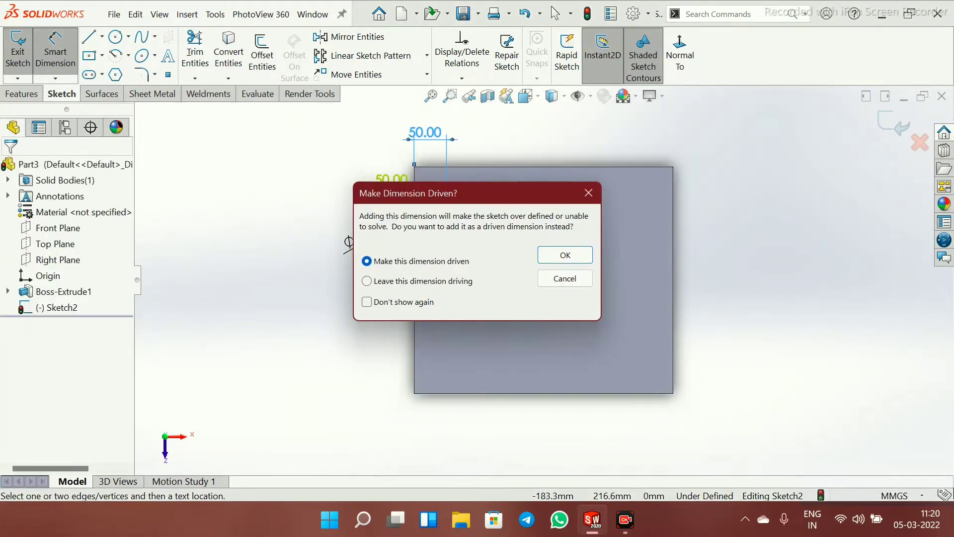
{"action": "left_click", "coordinate": [565, 278]}
Dimension the vertical distance from the plate's upper edge to the circle's centre at 50 mm and finish dimensioning
{"action": "scroll", "coordinate": [463, 191], "scroll_direction": "down", "scroll_amount": 4}
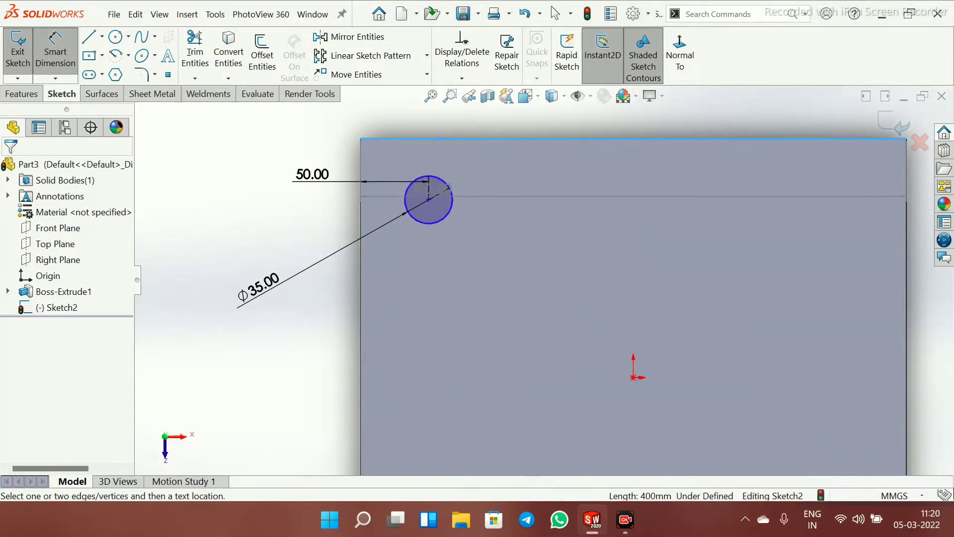
{"action": "left_click", "coordinate": [428, 200]}
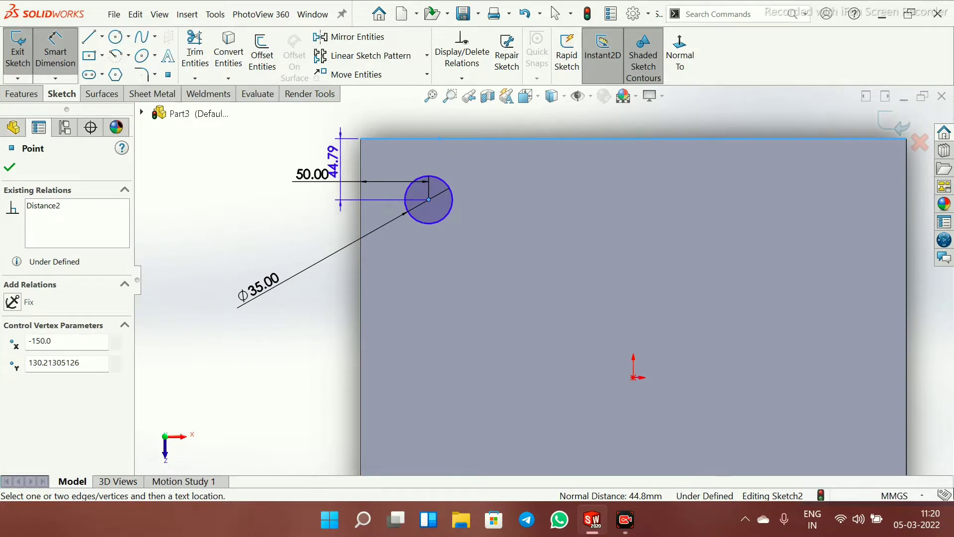
{"action": "left_click", "coordinate": [254, 204]}
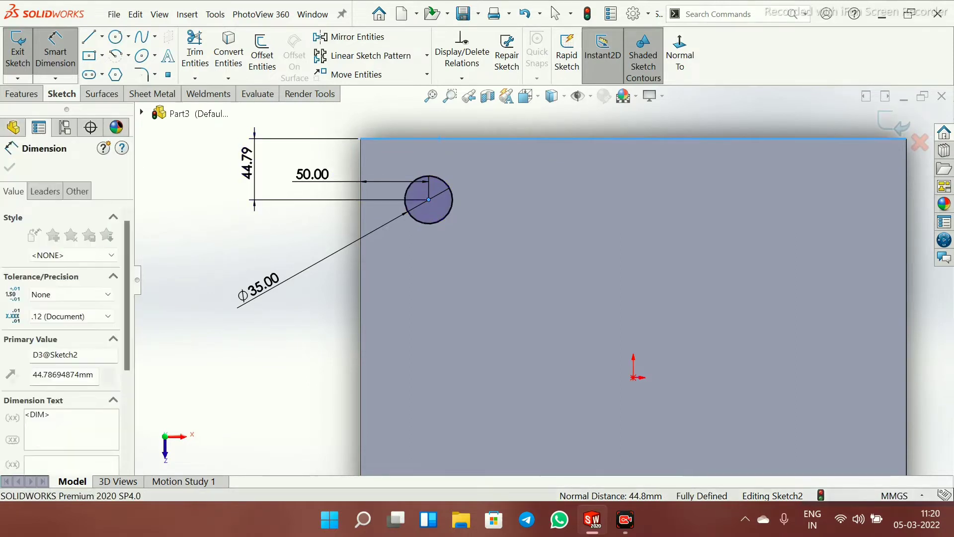
{"action": "type", "text": "50"}
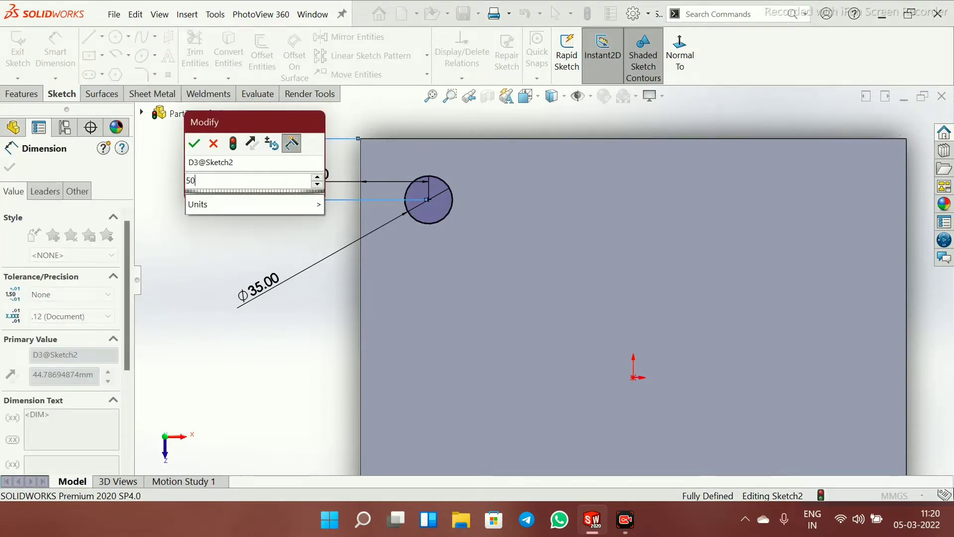
{"action": "key", "text": "Return"}
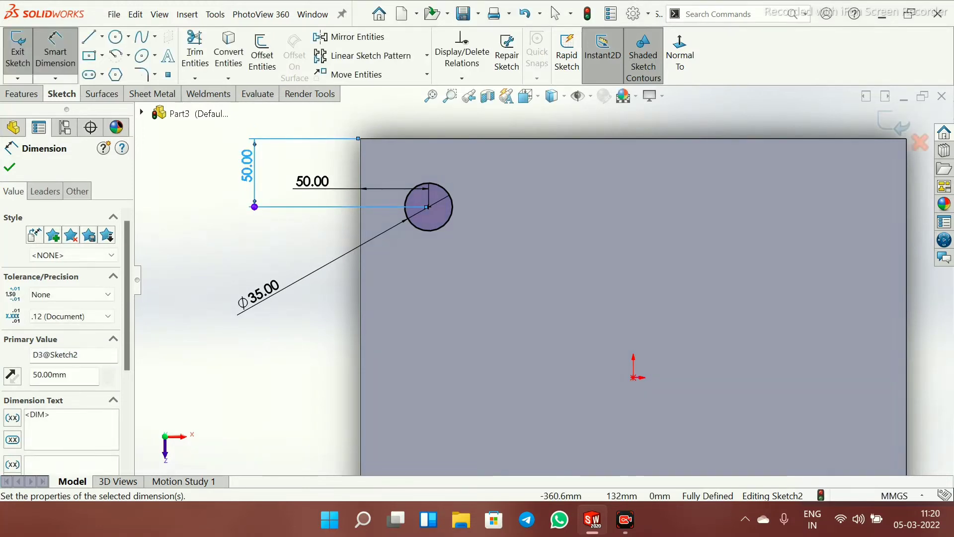
{"action": "left_click", "coordinate": [9, 168]}
Exit the circle sketch and cut it into the plate with a blind Extruded Cut 20 mm deep
{"action": "scroll", "coordinate": [621, 377], "scroll_direction": "up", "scroll_amount": 5}
{"action": "scroll", "coordinate": [650, 408], "scroll_direction": "down", "scroll_amount": 1}
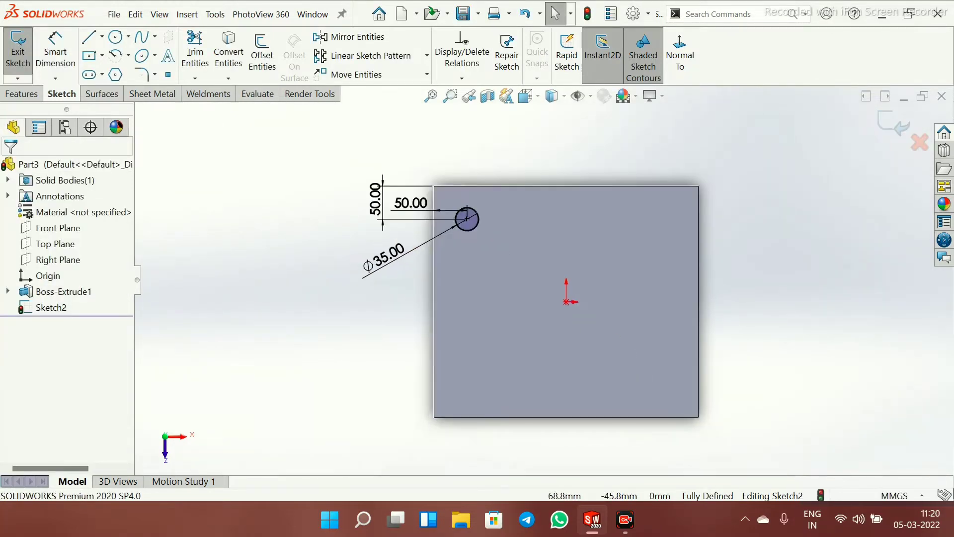
{"action": "scroll", "coordinate": [624, 326], "scroll_direction": "down", "scroll_amount": 2}
{"action": "scroll", "coordinate": [555, 260], "scroll_direction": "up", "scroll_amount": 1}
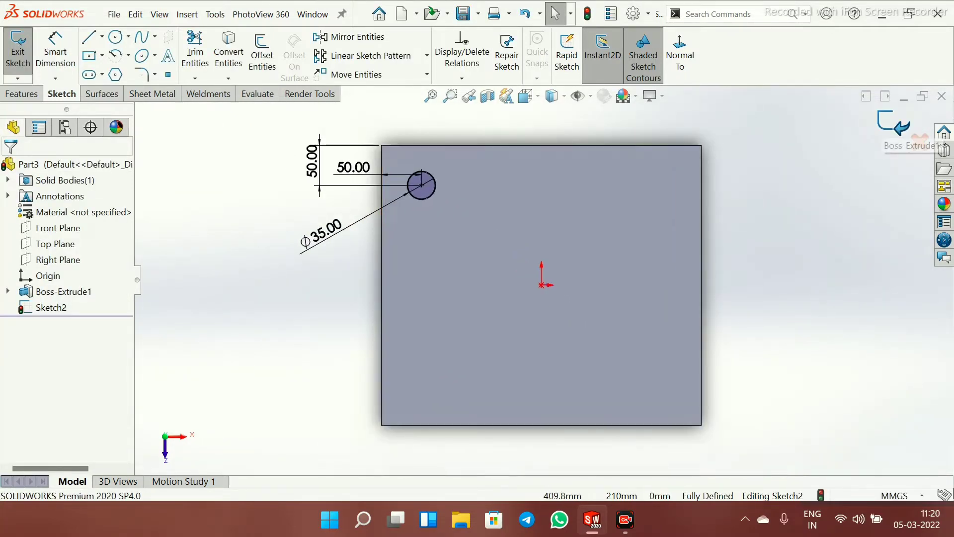
{"action": "left_click", "coordinate": [893, 126]}
{"action": "mouse_move", "coordinate": [616, 278]}
{"action": "middle_mouse_down"}
{"action": "mouse_move", "coordinate": [607, 230]}
{"action": "mouse_move", "coordinate": [646, 208]}
{"action": "middle_mouse_up"}
{"action": "scroll", "coordinate": [508, 221], "scroll_direction": "down", "scroll_amount": 3}
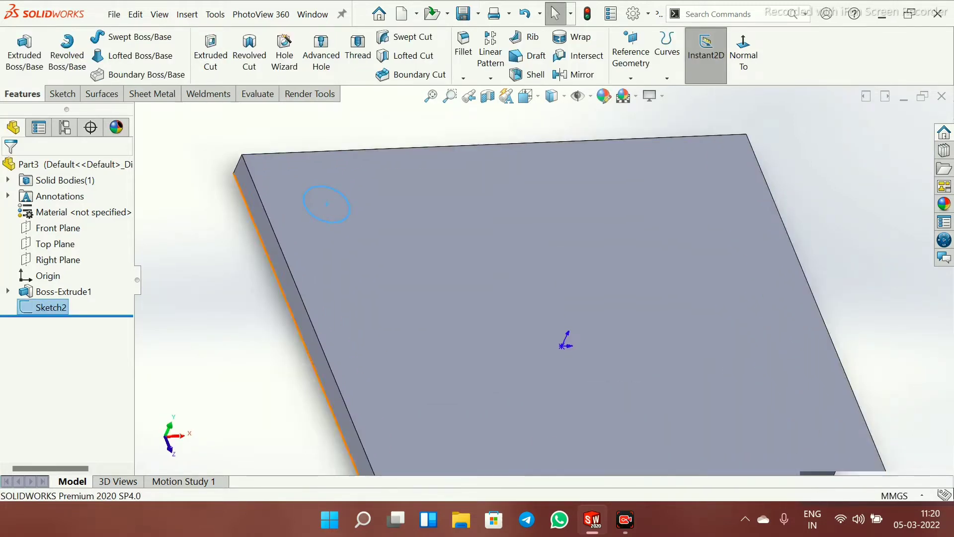
{"action": "scroll", "coordinate": [266, 248], "scroll_direction": "up", "scroll_amount": 1}
{"action": "left_click", "coordinate": [211, 56]}
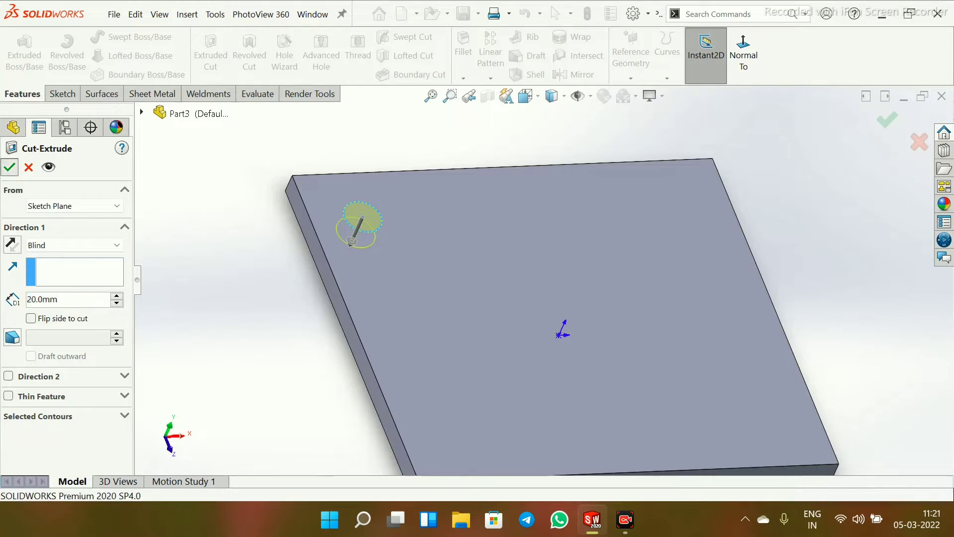
{"action": "left_click", "coordinate": [9, 168]}
{"action": "key", "text": "Escape"}
Start a Linear Pattern of the hole cut, using the plate's long back edge as Direction 1
{"action": "middle_click_drag", "start_coordinate": [557, 318], "coordinate": [539, 343]}
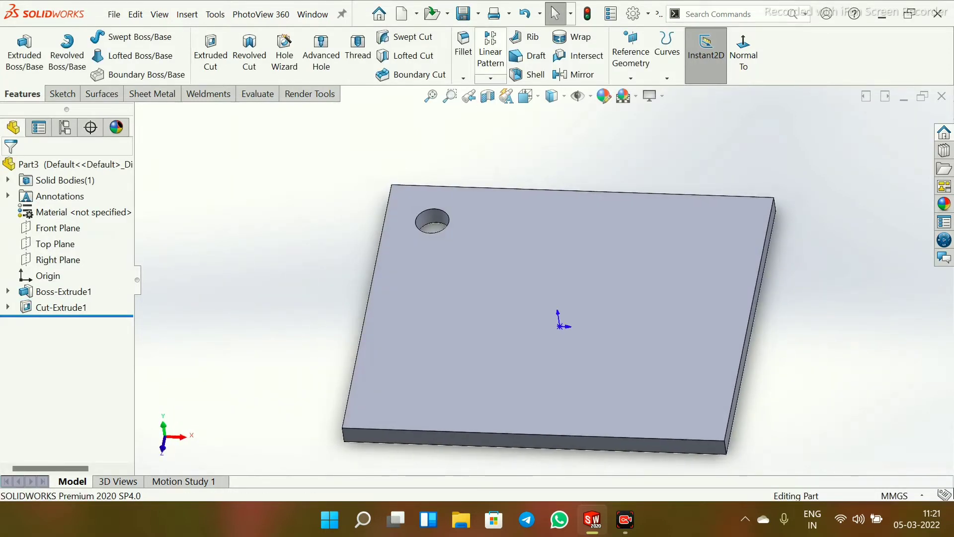
{"action": "left_click", "coordinate": [490, 53]}
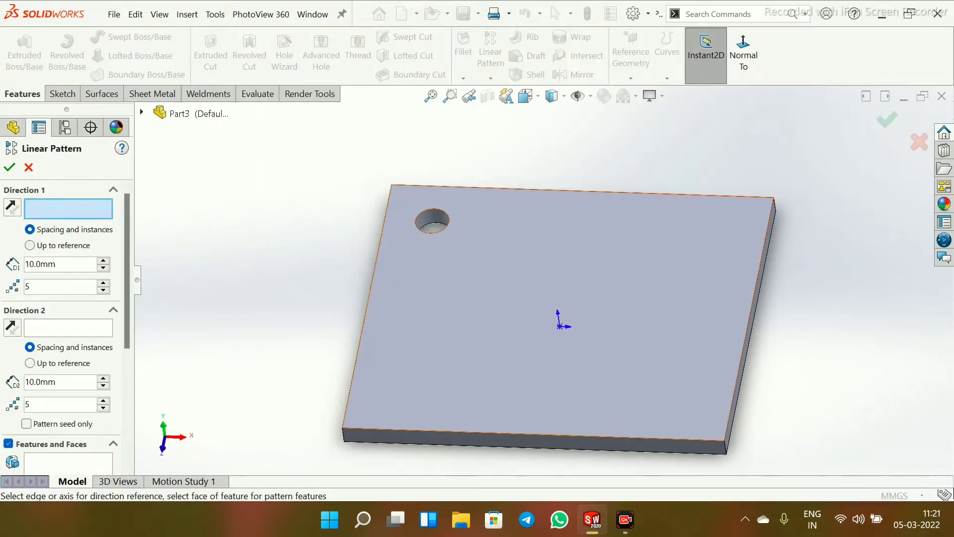
{"action": "left_click", "coordinate": [417, 186]}
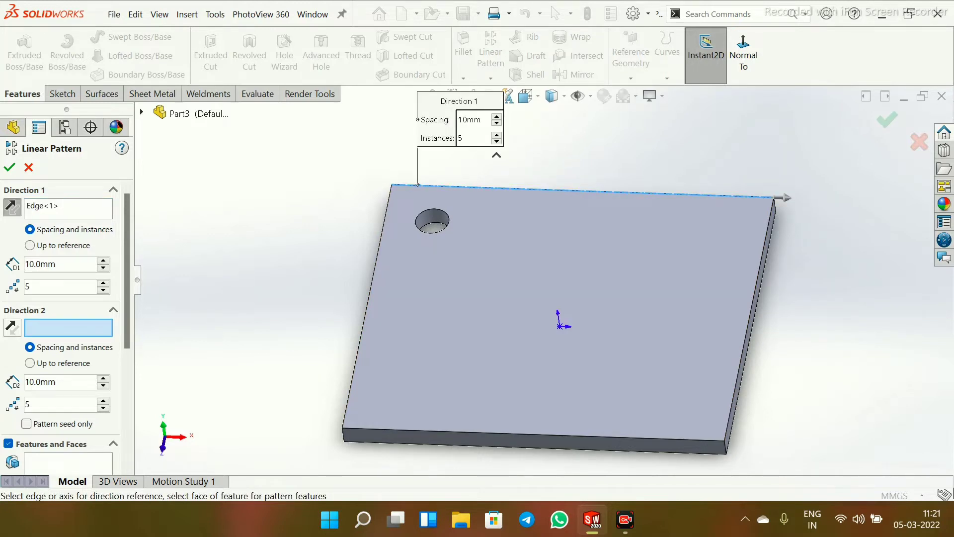
{"action": "left_click", "coordinate": [68, 463]}
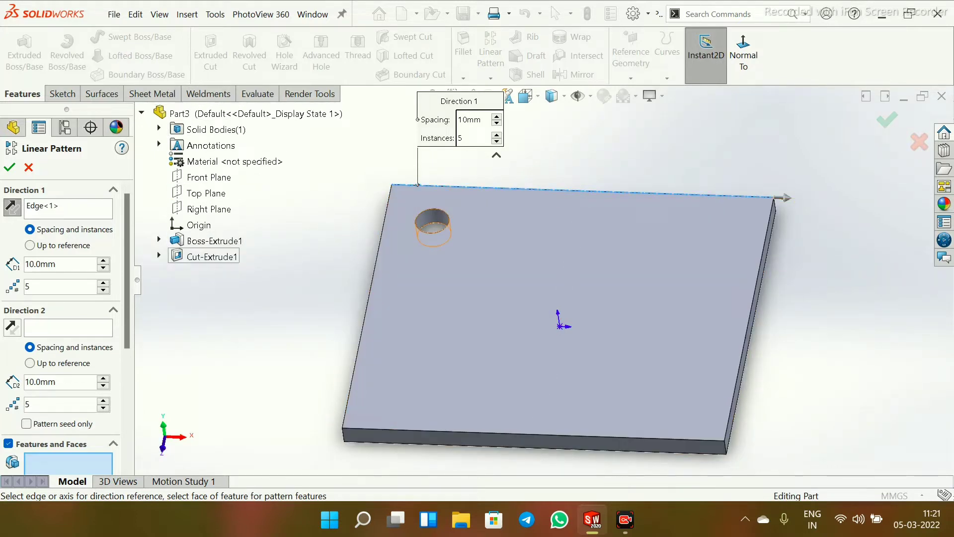
{"action": "left_click", "coordinate": [206, 257]}
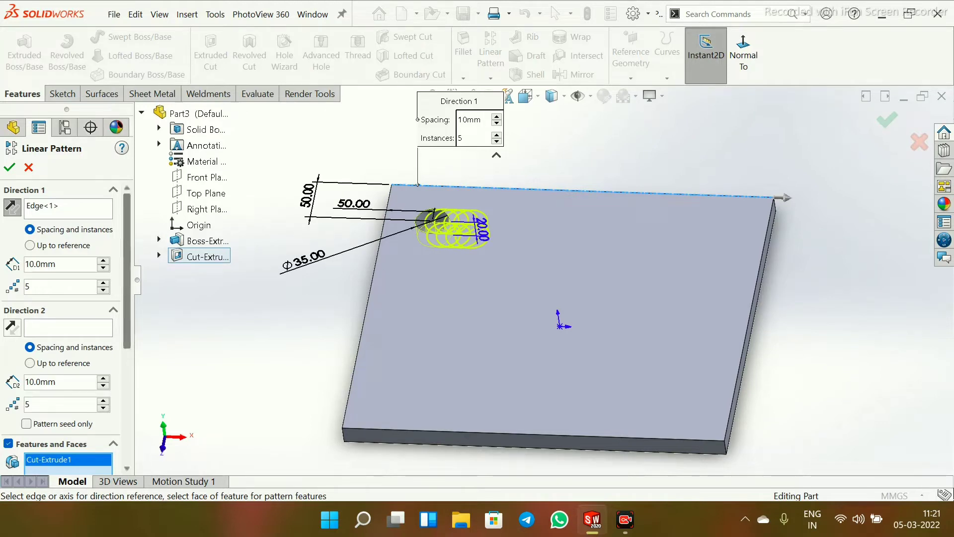
Set the Direction 1 spacing of the hole pattern to 50 mm
{"action": "left_click", "coordinate": [103, 260]}
{"action": "left_click", "coordinate": [103, 260]}
{"action": "left_click", "coordinate": [103, 260]}
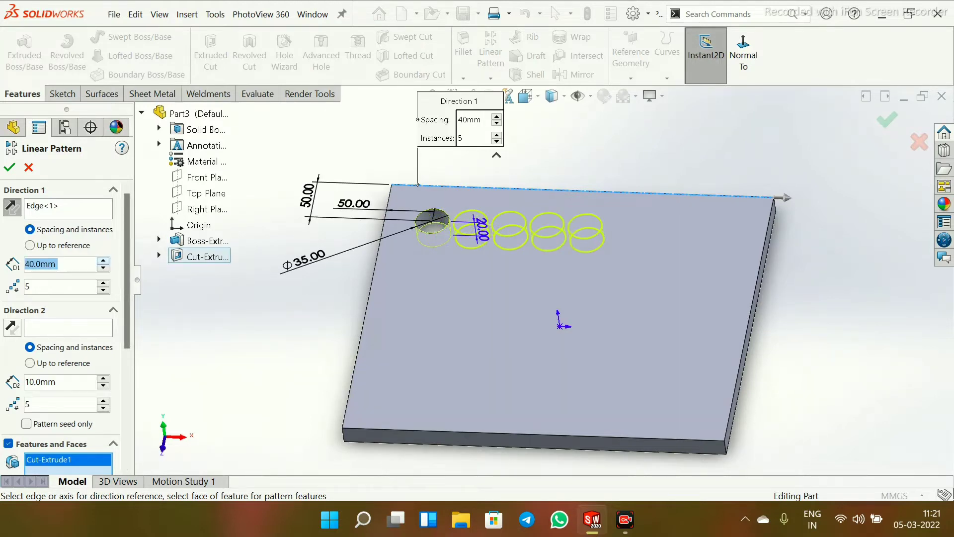
{"action": "left_click", "coordinate": [103, 261]}
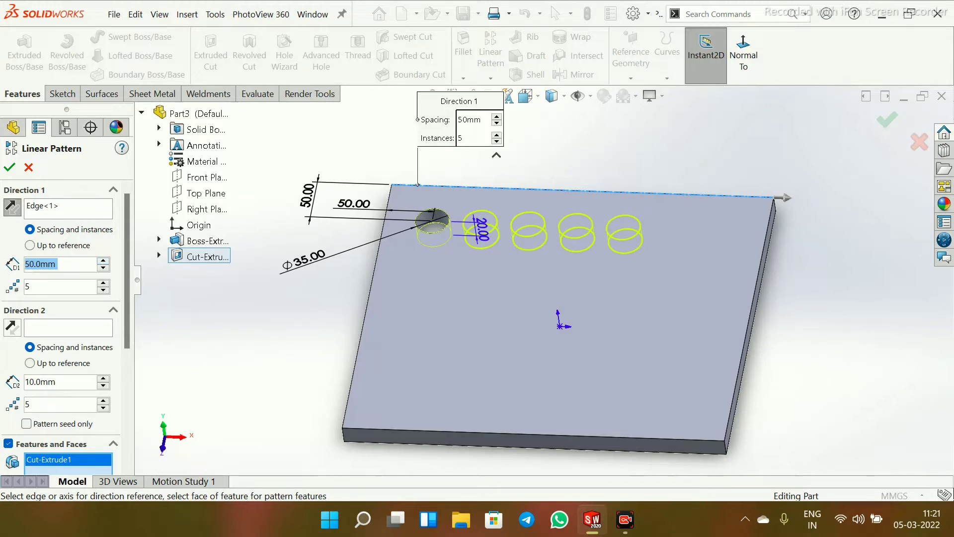
Use the plate's left side edge as Direction 2 of the hole pattern and set its spacing to 60 mm
{"action": "middle_click_drag", "start_coordinate": [560, 298], "coordinate": [560, 320]}
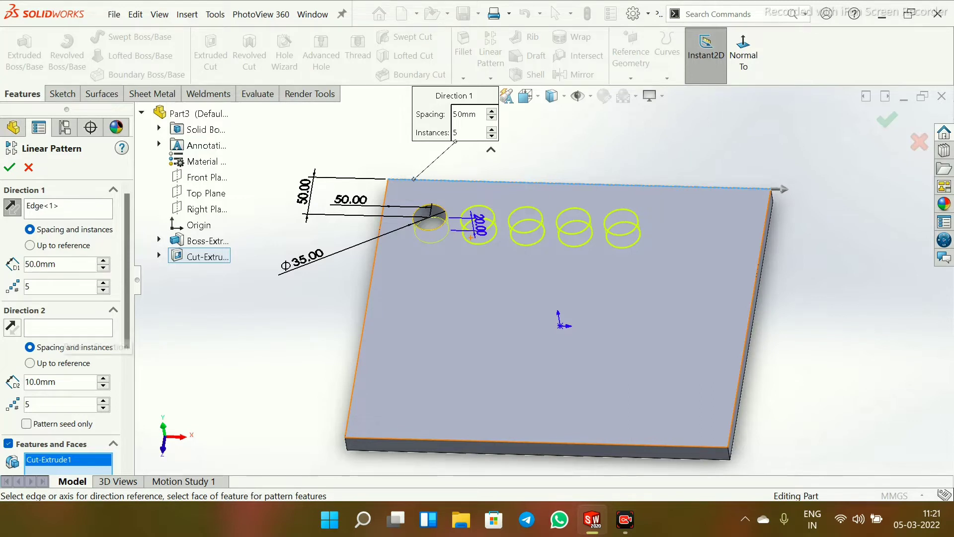
{"action": "left_click", "coordinate": [63, 329]}
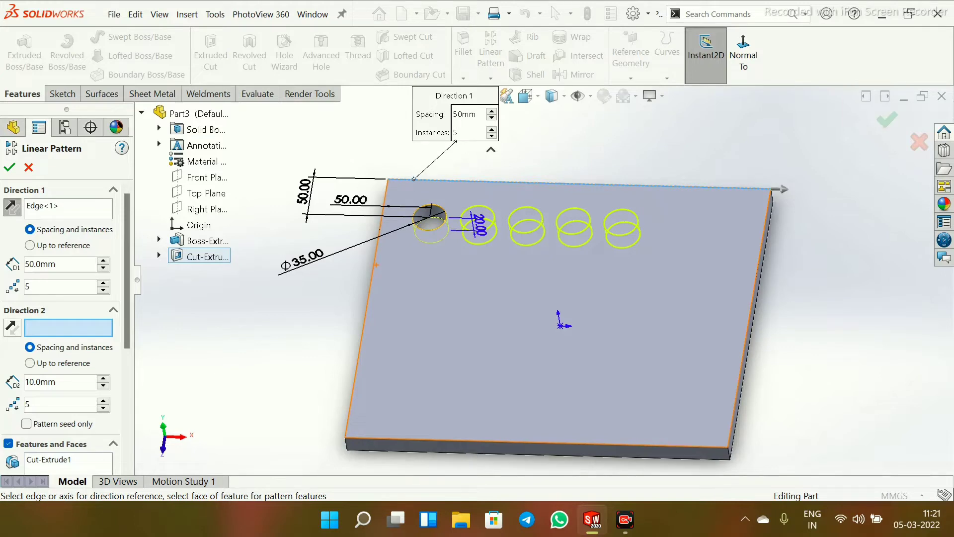
{"action": "left_click", "coordinate": [370, 296]}
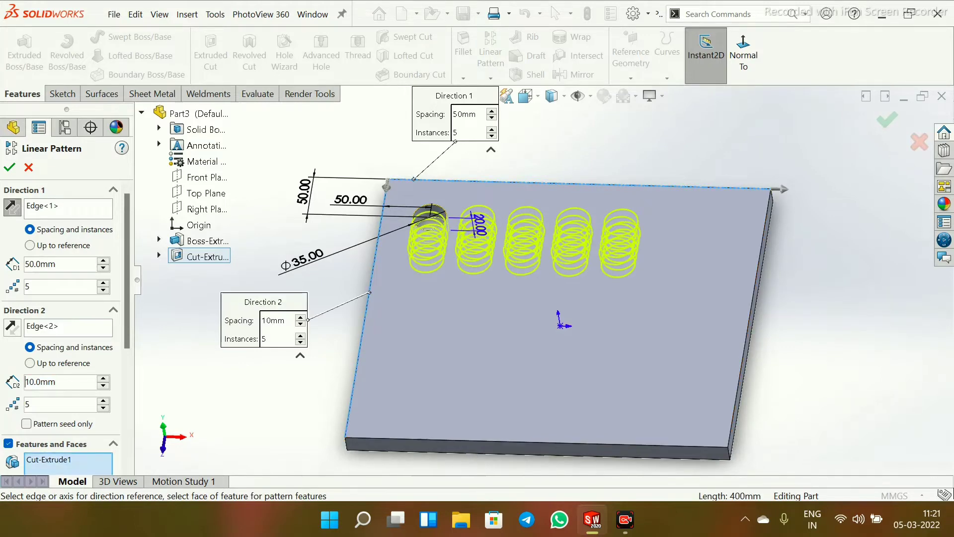
{"action": "left_click", "coordinate": [103, 378]}
{"action": "left_click", "coordinate": [102, 378]}
{"action": "left_click", "coordinate": [103, 378]}
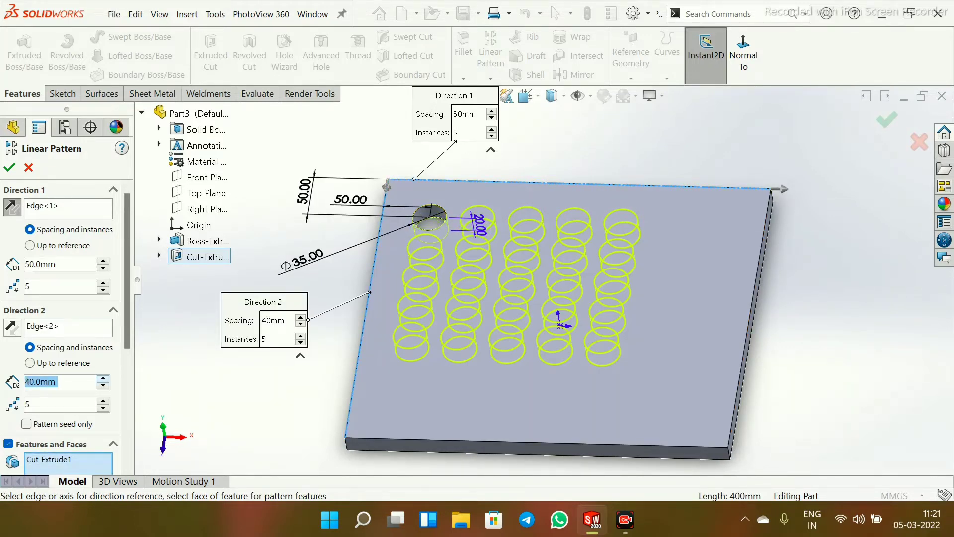
{"action": "left_click", "coordinate": [103, 379]}
{"action": "left_click", "coordinate": [103, 379]}
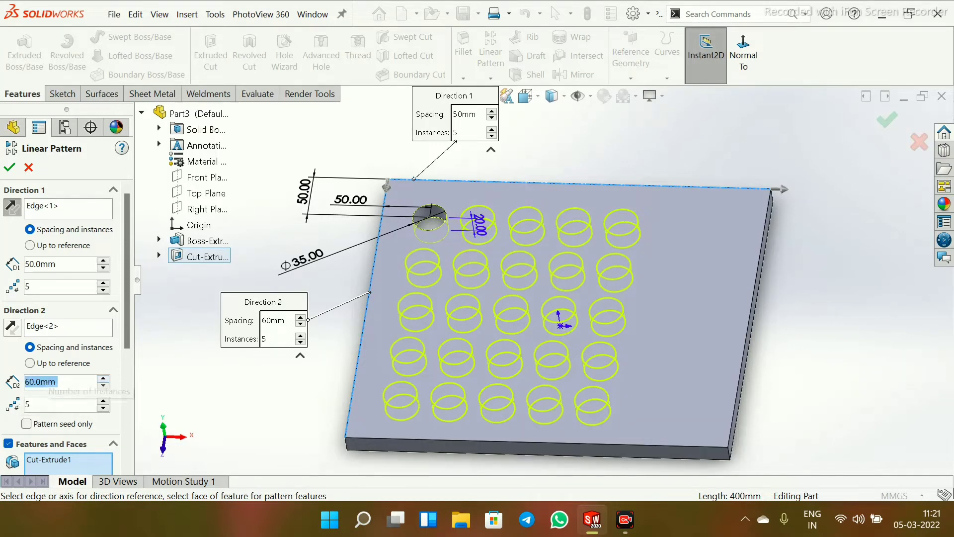
Skip instances (2, 3), (3, 3) and (4, 3) in the middle row of holes and confirm the linear pattern
{"action": "scroll", "coordinate": [67, 348], "scroll_direction": "down", "scroll_amount": 3}
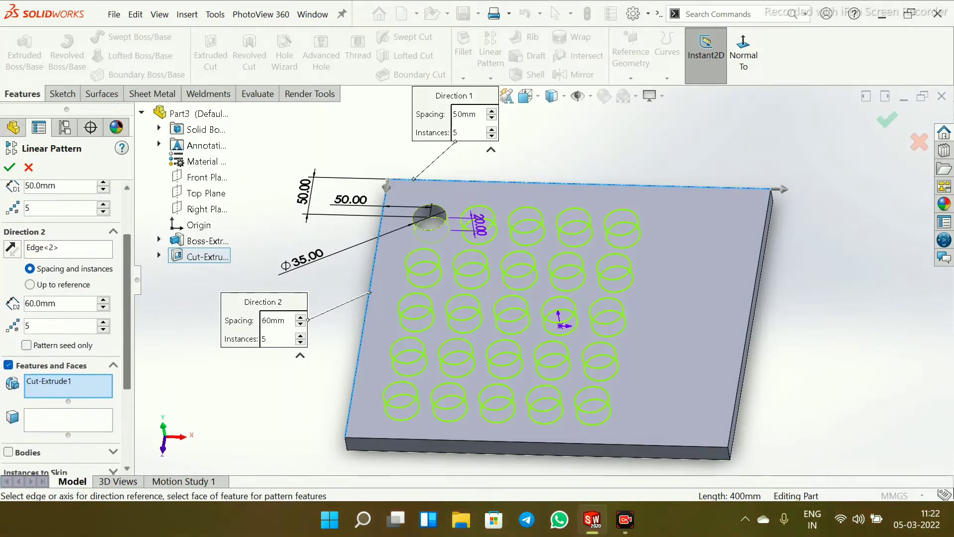
{"action": "scroll", "coordinate": [67, 347], "scroll_direction": "down", "scroll_amount": 1}
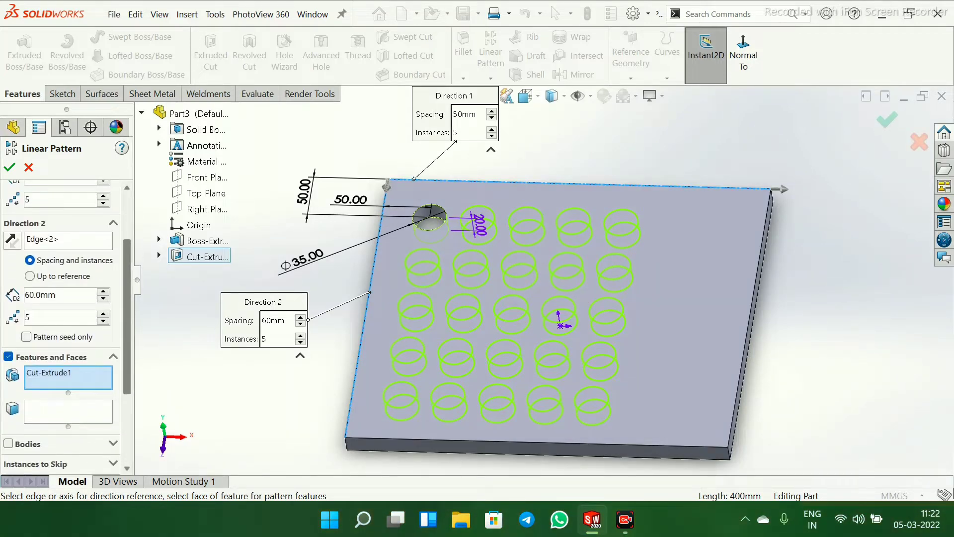
{"action": "scroll", "coordinate": [68, 323], "scroll_direction": "down", "scroll_amount": 5}
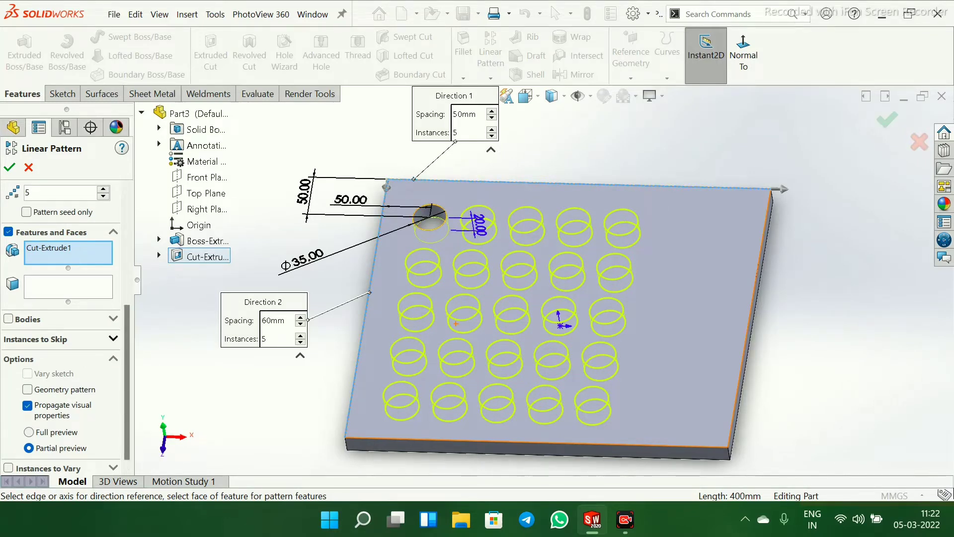
{"action": "left_click", "coordinate": [114, 339]}
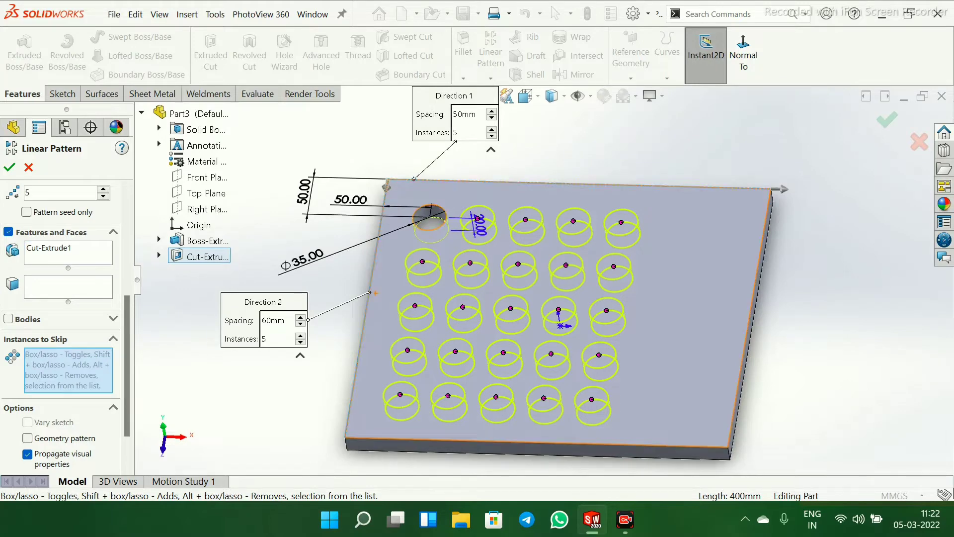
{"action": "left_click", "coordinate": [462, 307]}
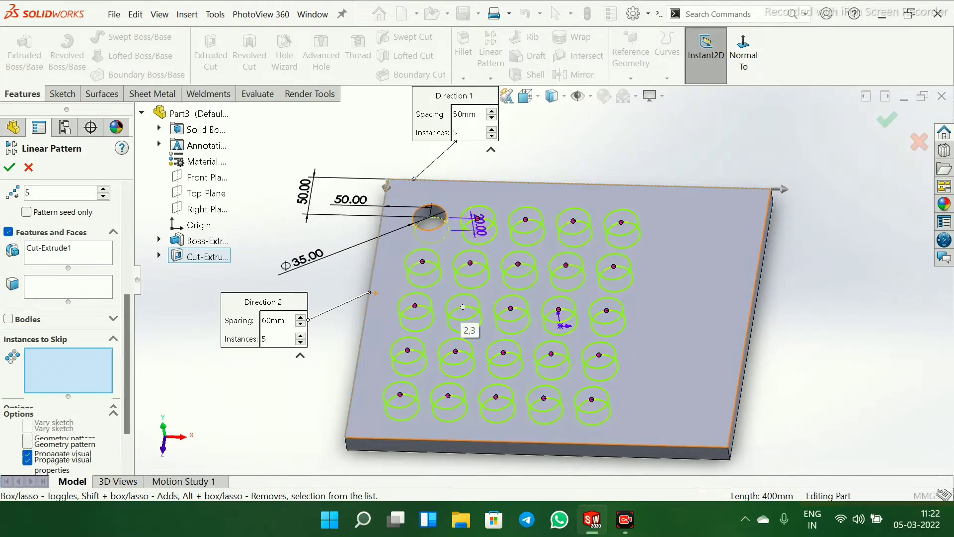
{"action": "left_click", "coordinate": [510, 308]}
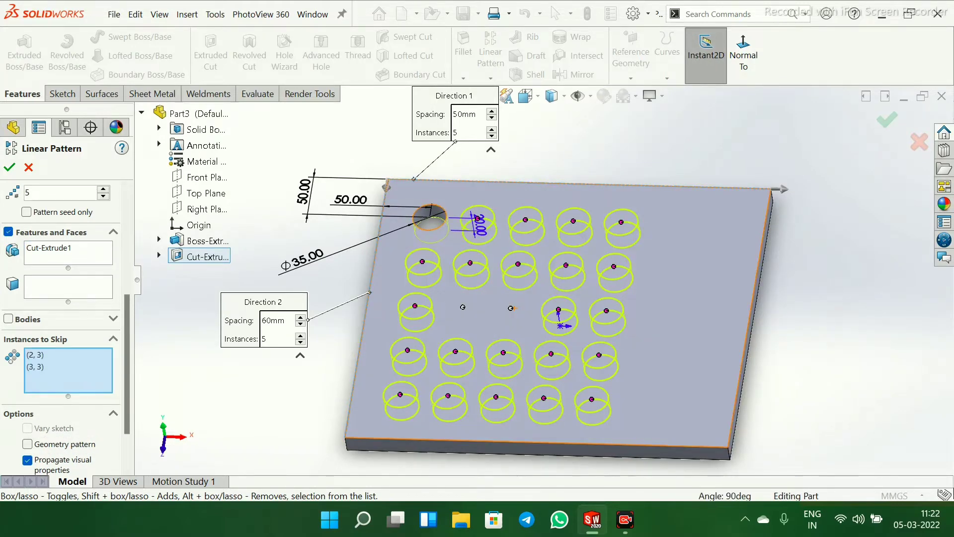
{"action": "left_click", "coordinate": [559, 309]}
{"action": "mouse_move", "coordinate": [522, 323]}
{"action": "middle_mouse_down"}
{"action": "mouse_move", "coordinate": [559, 317]}
{"action": "mouse_move", "coordinate": [535, 330]}
{"action": "middle_mouse_up"}
{"action": "scroll", "coordinate": [534, 331], "scroll_direction": "down", "scroll_amount": 1}
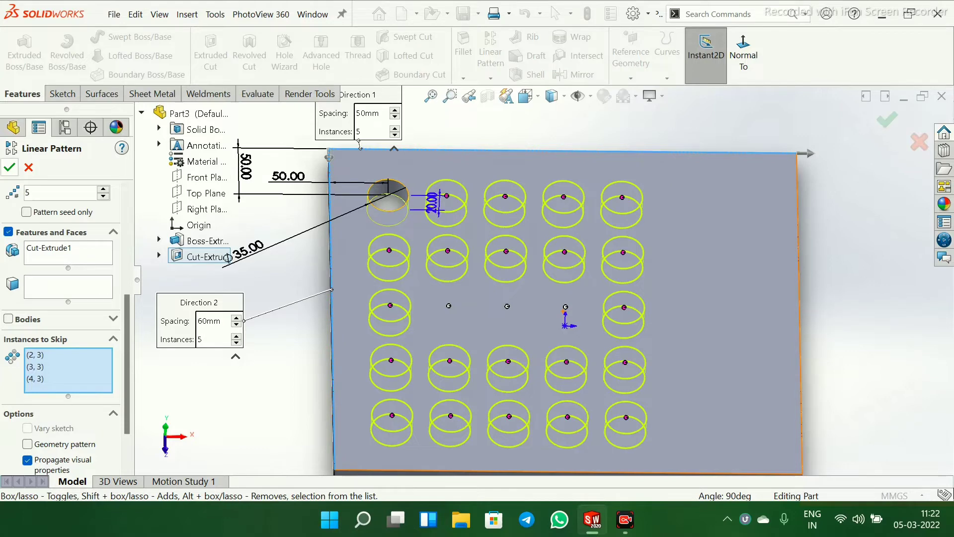
{"action": "left_click", "coordinate": [9, 167]}
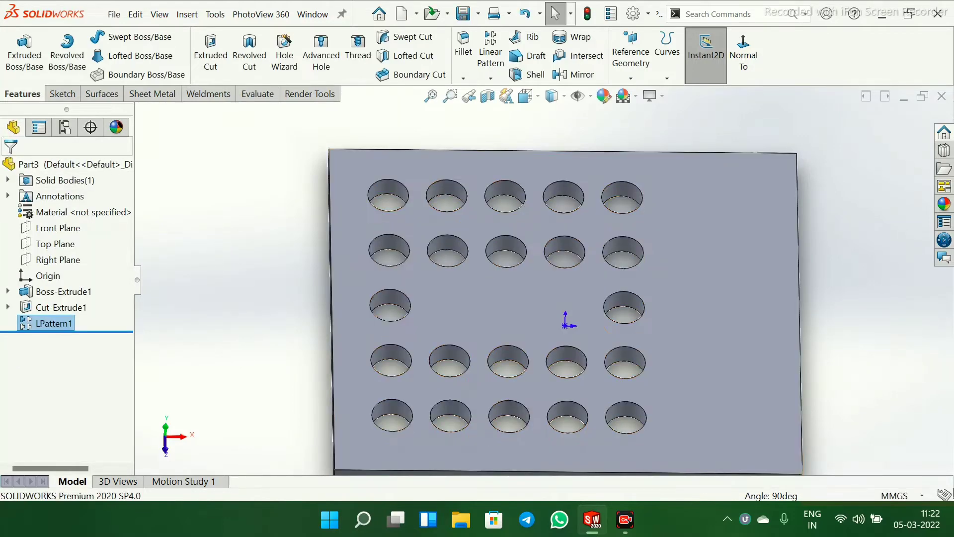
Edit the linear pattern to restore the three skipped middle-row holes and confirm the change
{"action": "mouse_move", "coordinate": [413, 332]}
{"action": "middle_mouse_down"}
{"action": "mouse_move", "coordinate": [410, 348]}
{"action": "mouse_move", "coordinate": [409, 330]}
{"action": "mouse_move", "coordinate": [422, 327]}
{"action": "middle_mouse_up"}
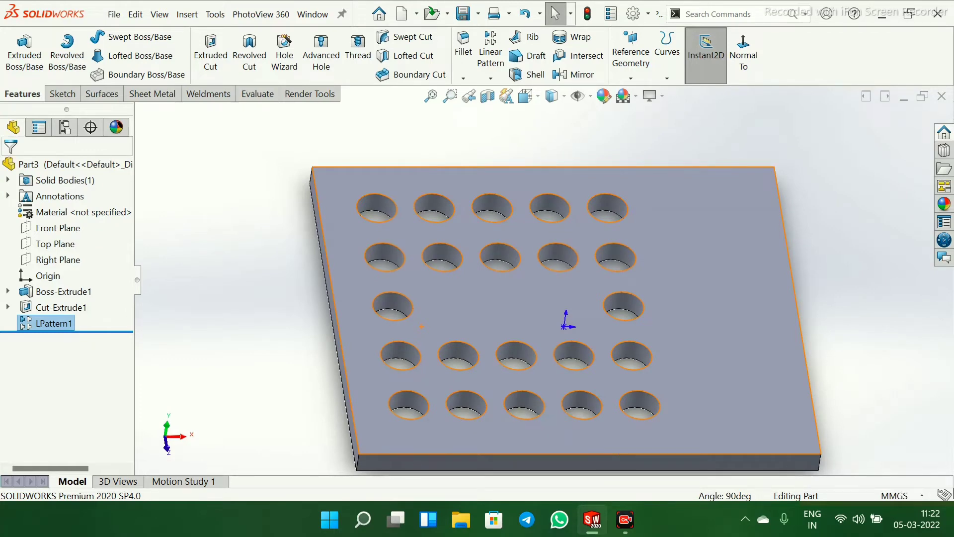
{"action": "mouse_move", "coordinate": [55, 323]}
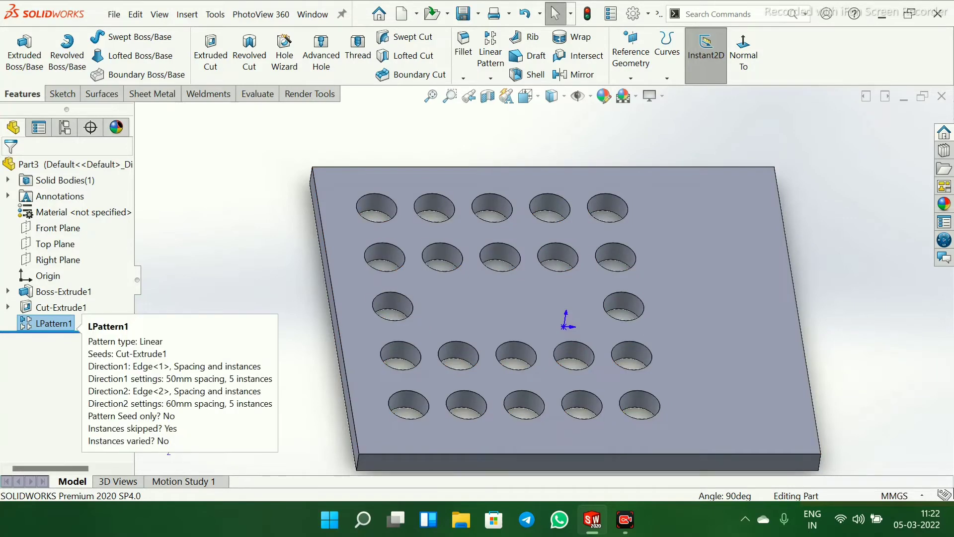
{"action": "right_click", "coordinate": [54, 323]}
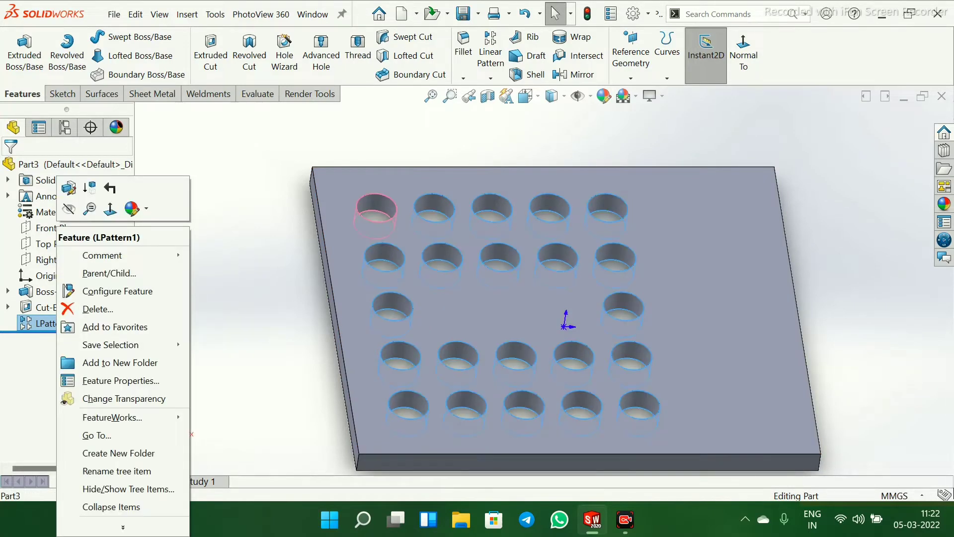
{"action": "left_click", "coordinate": [69, 188]}
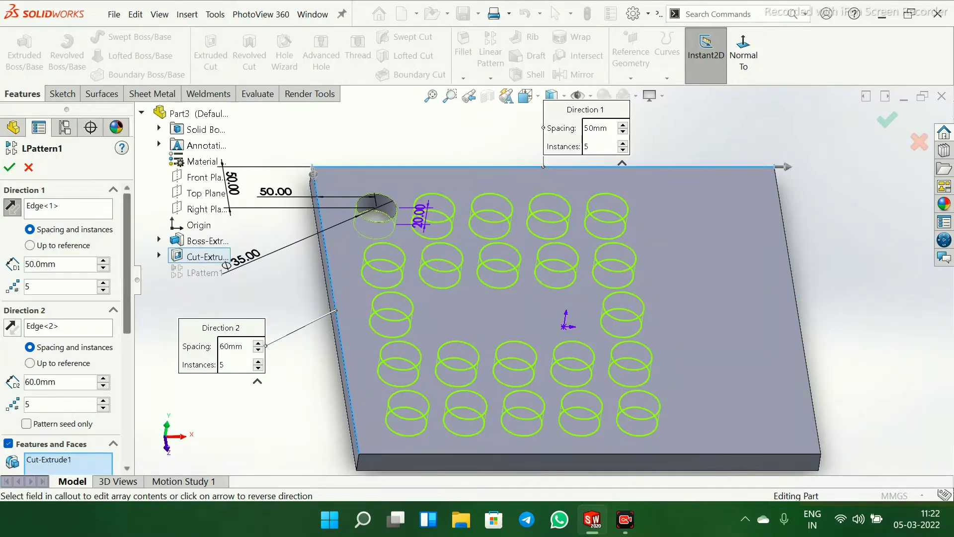
{"action": "scroll", "coordinate": [65, 328], "scroll_direction": "down", "scroll_amount": 10}
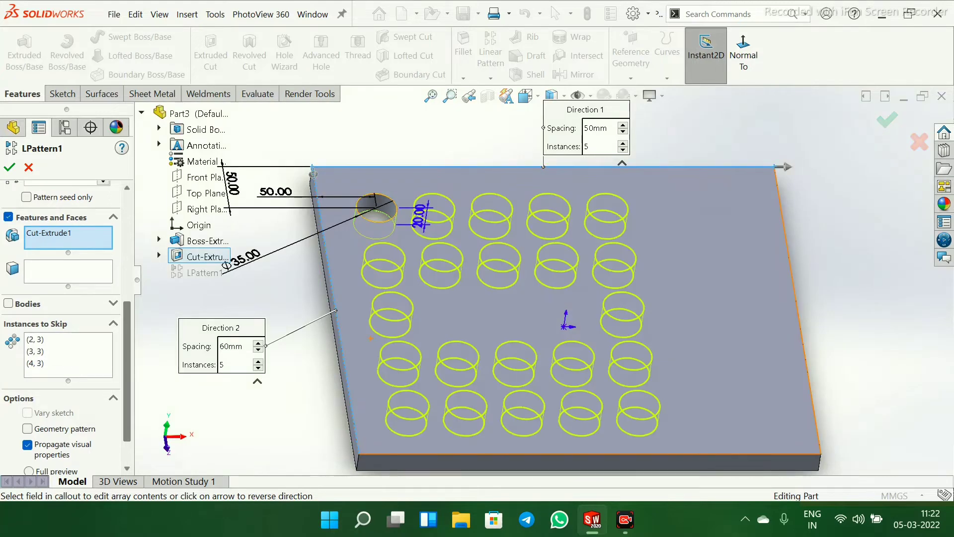
{"action": "left_click", "coordinate": [65, 351]}
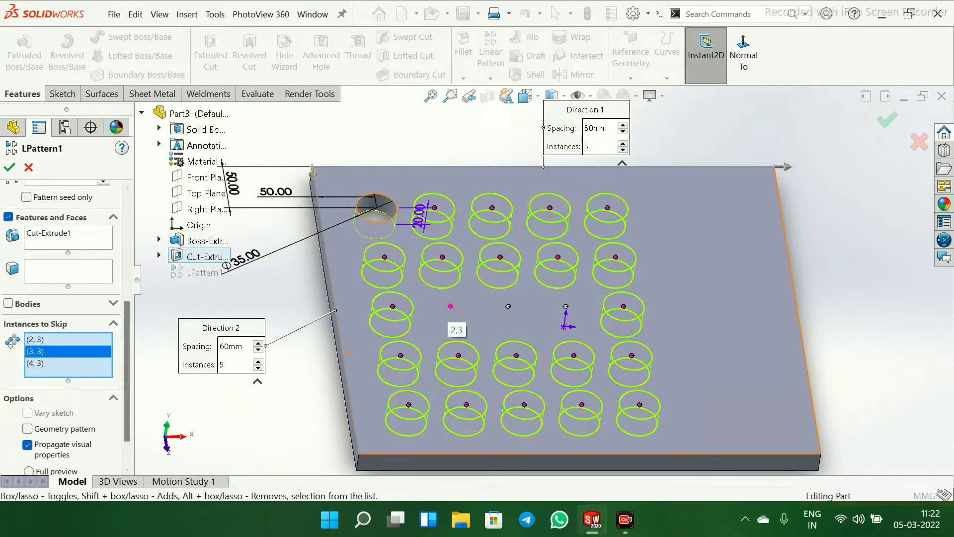
{"action": "left_click", "coordinate": [451, 306]}
{"action": "left_click", "coordinate": [508, 307]}
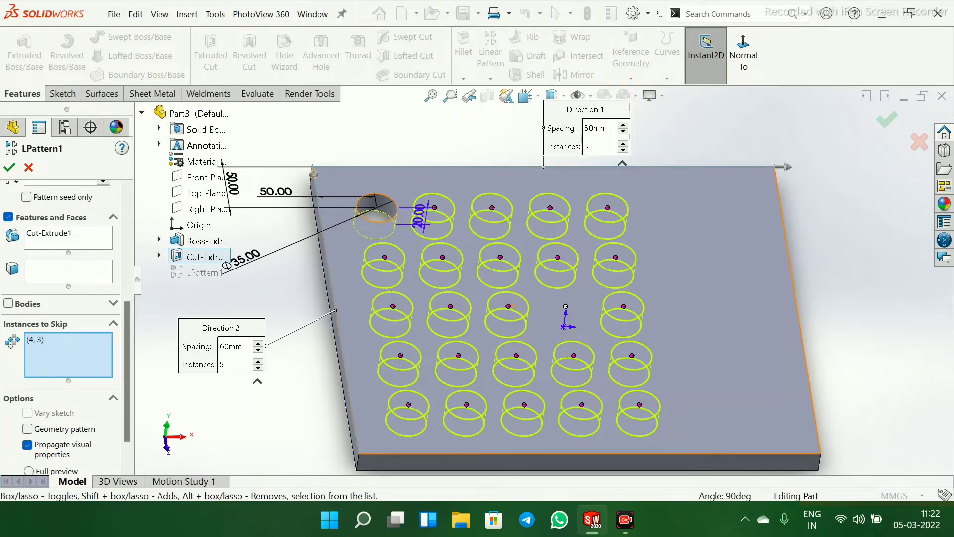
{"action": "left_click", "coordinate": [565, 306]}
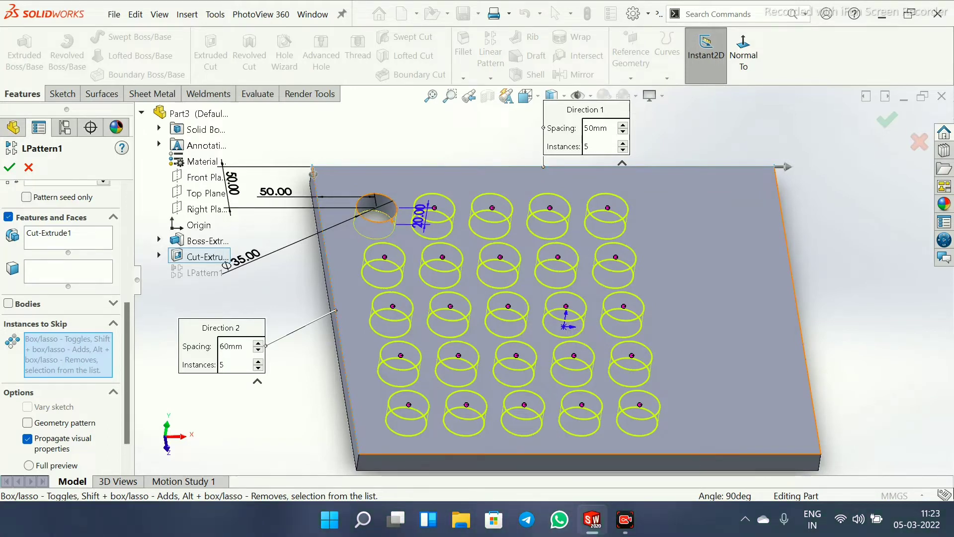
{"action": "key", "text": "Return"}
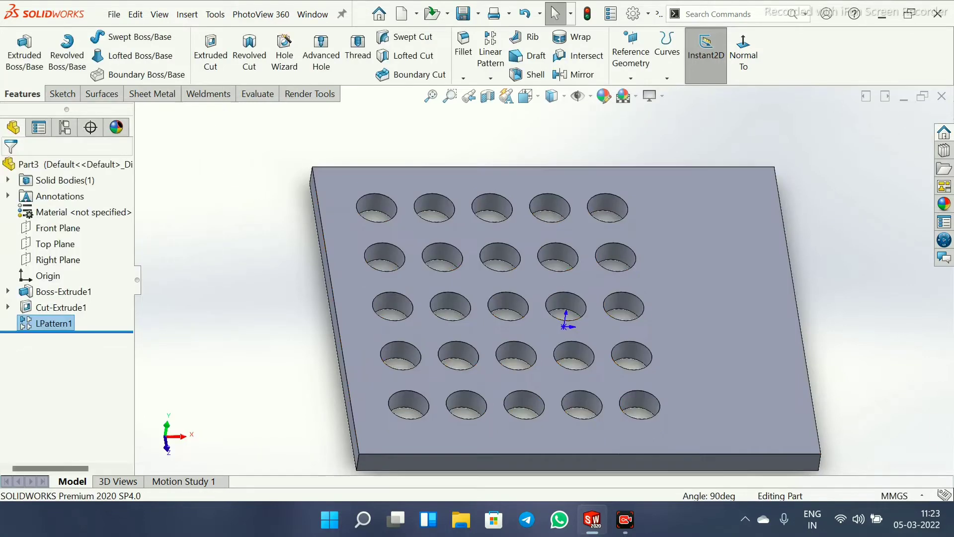
Turn on the Cartoon view setting and inspect the patterned plate from different angles
{"action": "middle_click_drag", "start_coordinate": [561, 298], "coordinate": [531, 292]}
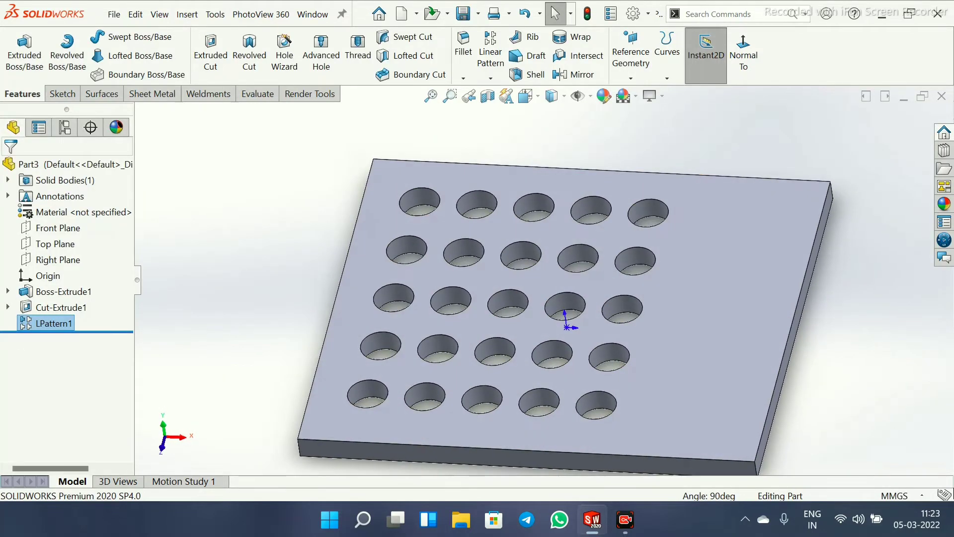
{"action": "left_click", "coordinate": [652, 96]}
{"action": "left_click", "coordinate": [681, 169]}
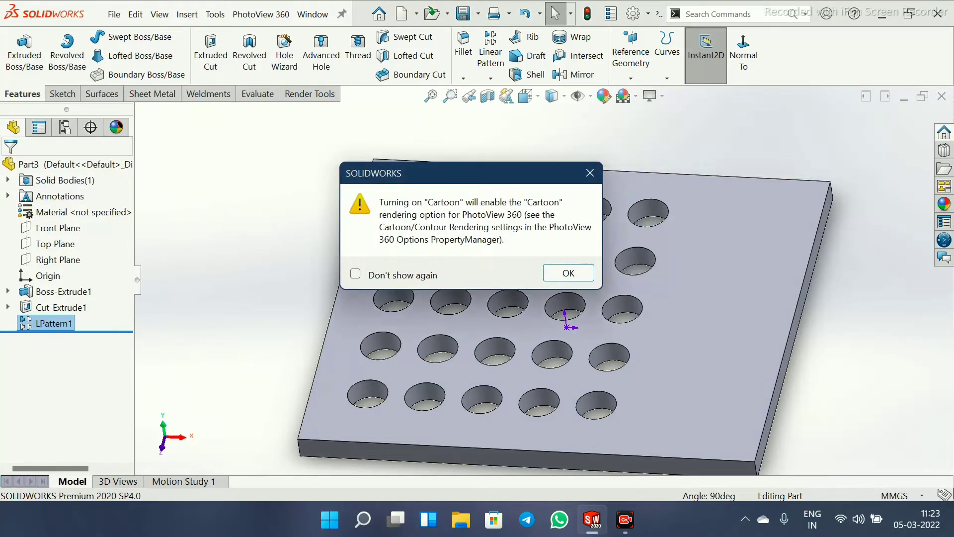
{"action": "left_click", "coordinate": [568, 273]}
{"action": "scroll", "coordinate": [552, 278], "scroll_direction": "up", "scroll_amount": 2}
{"action": "mouse_move", "coordinate": [545, 283]}
{"action": "middle_mouse_down"}
{"action": "mouse_move", "coordinate": [545, 325]}
{"action": "mouse_move", "coordinate": [537, 293]}
{"action": "mouse_move", "coordinate": [545, 316]}
{"action": "mouse_move", "coordinate": [606, 310]}
{"action": "mouse_move", "coordinate": [577, 293]}
{"action": "mouse_move", "coordinate": [564, 299]}
{"action": "middle_mouse_up"}
{"action": "scroll", "coordinate": [545, 326], "scroll_direction": "down", "scroll_amount": 1}
{"action": "scroll", "coordinate": [545, 326], "scroll_direction": "down", "scroll_amount": 1}
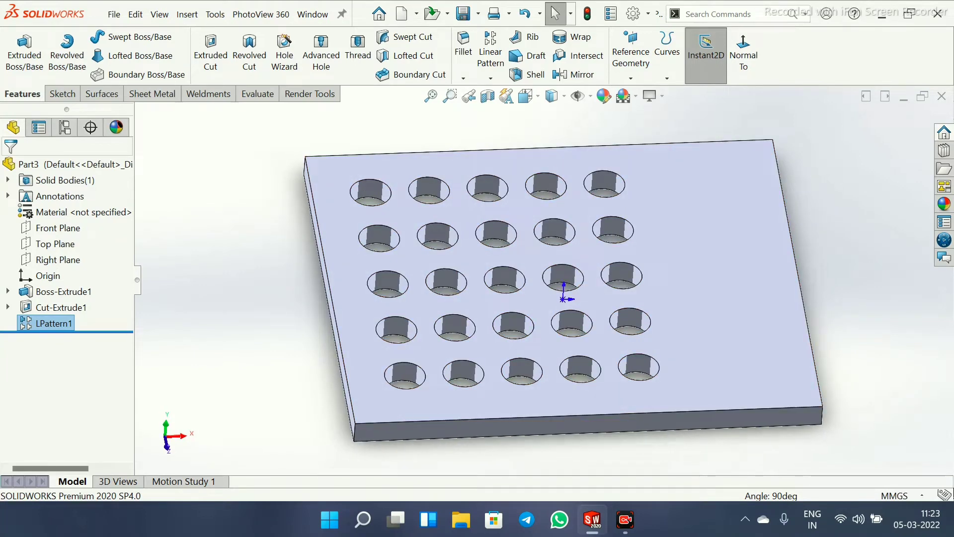
Delete the plate's base extrusion together with its child features, keeping the rectangle sketch
{"action": "left_click", "coordinate": [491, 78]}
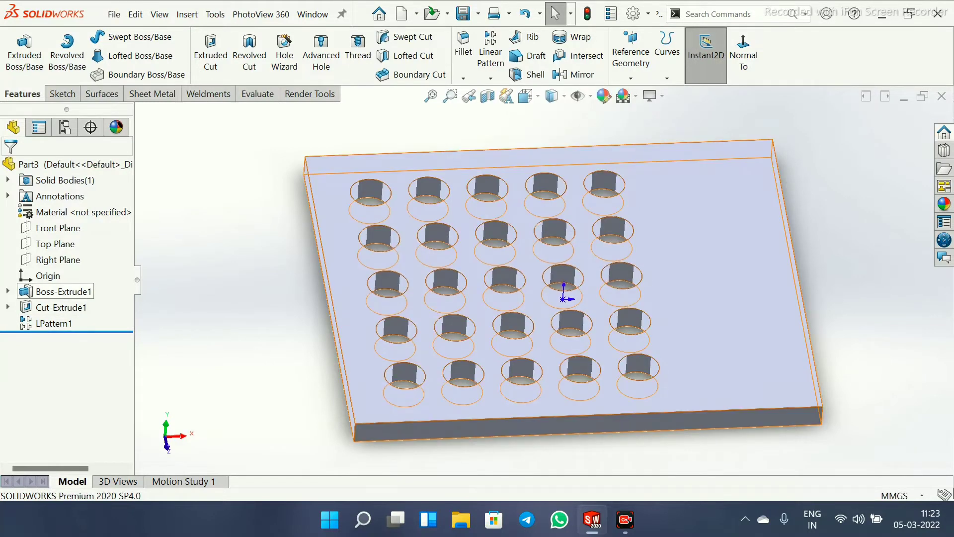
{"action": "right_click", "coordinate": [38, 291]}
{"action": "left_click", "coordinate": [77, 308]}
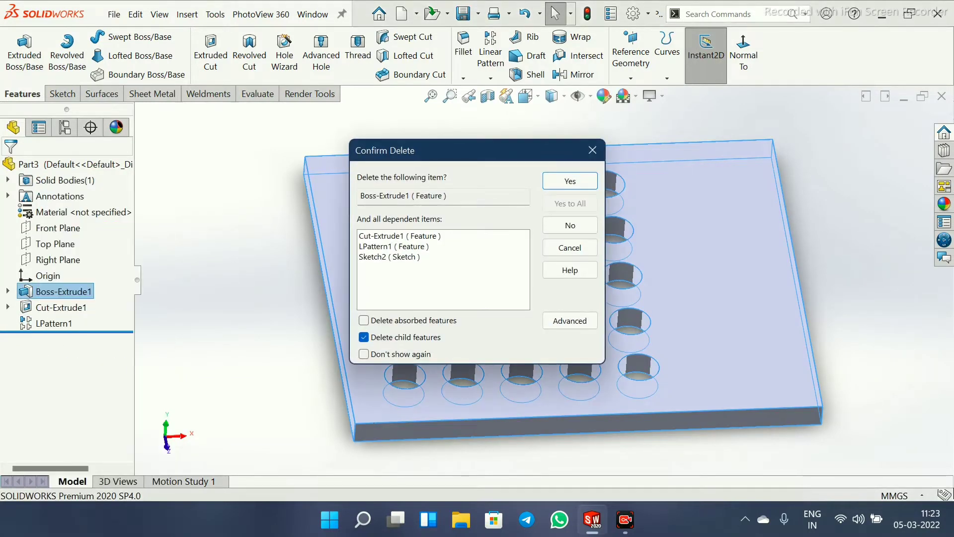
{"action": "key", "text": "Return"}
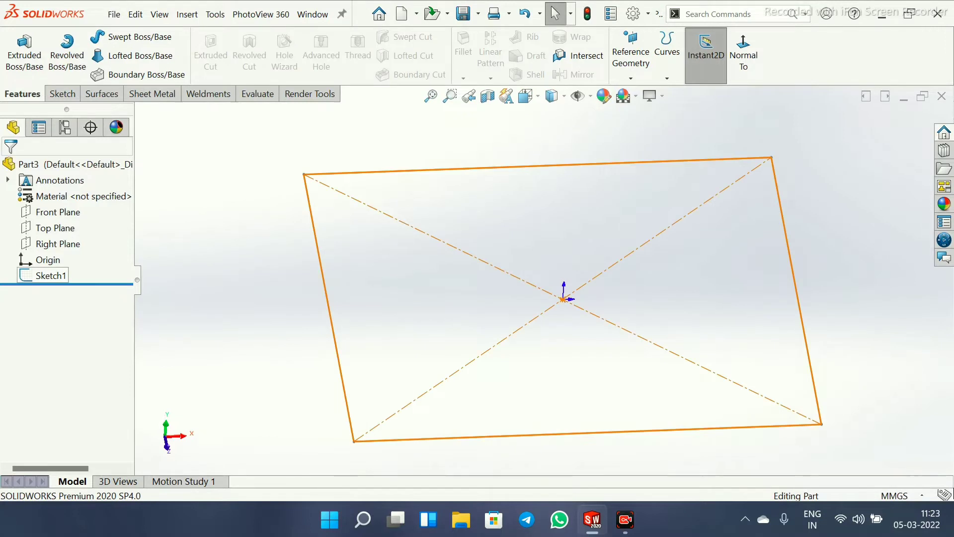
Edit the 400 by 350 mm rectangle sketch and draw a circle of about 441 mm radius around it, centred on the origin
{"action": "left_click", "coordinate": [50, 275]}
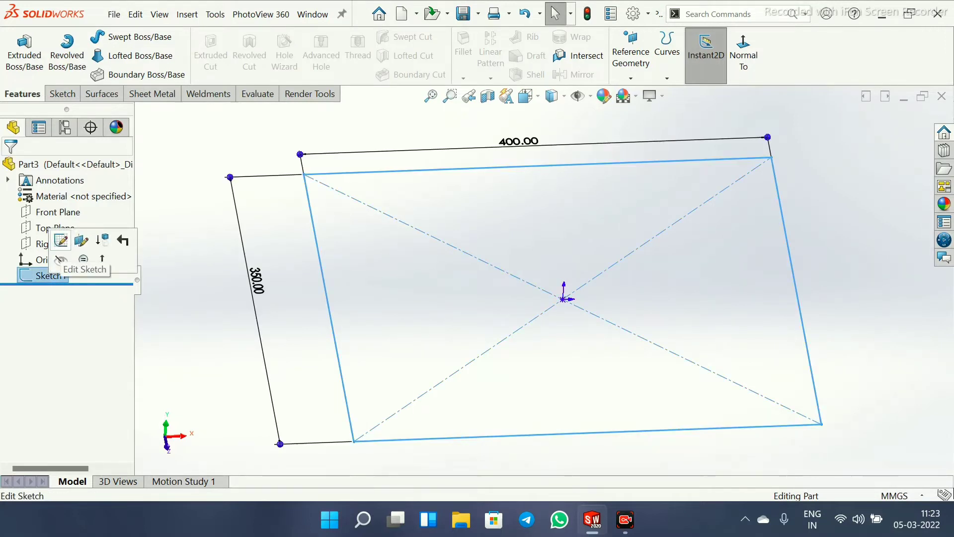
{"action": "left_click", "coordinate": [60, 241]}
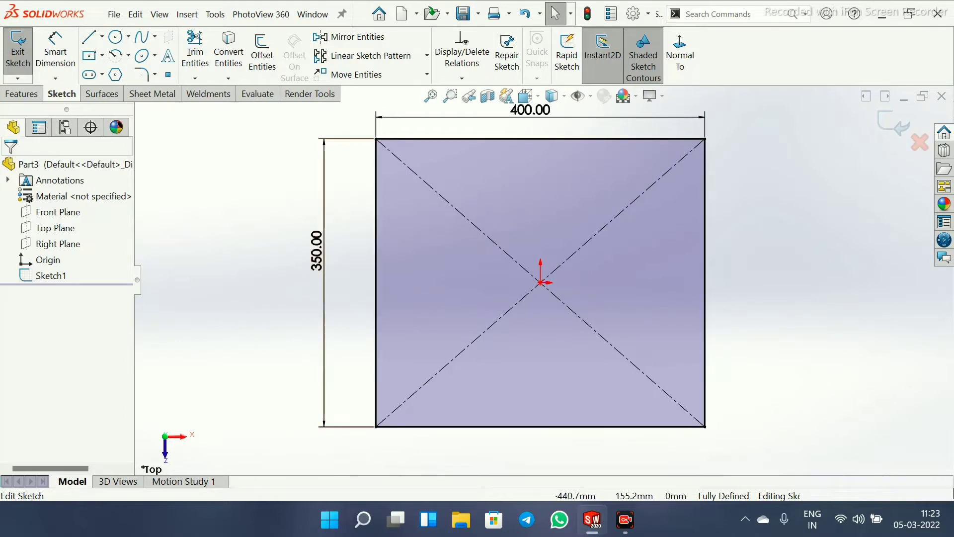
{"action": "left_click", "coordinate": [115, 36]}
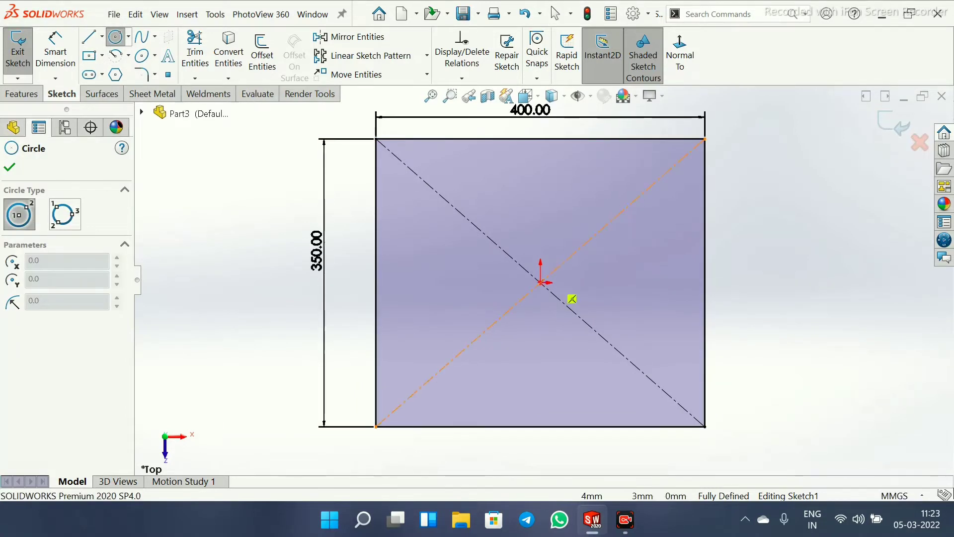
{"action": "left_click", "coordinate": [540, 282]}
{"action": "scroll", "coordinate": [676, 316], "scroll_direction": "up", "scroll_amount": 4}
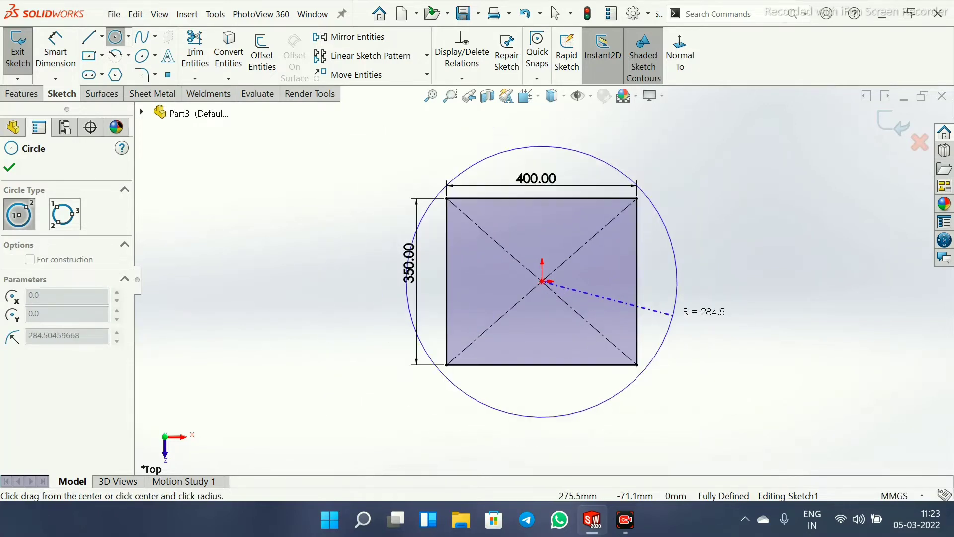
{"action": "left_click", "coordinate": [712, 311]}
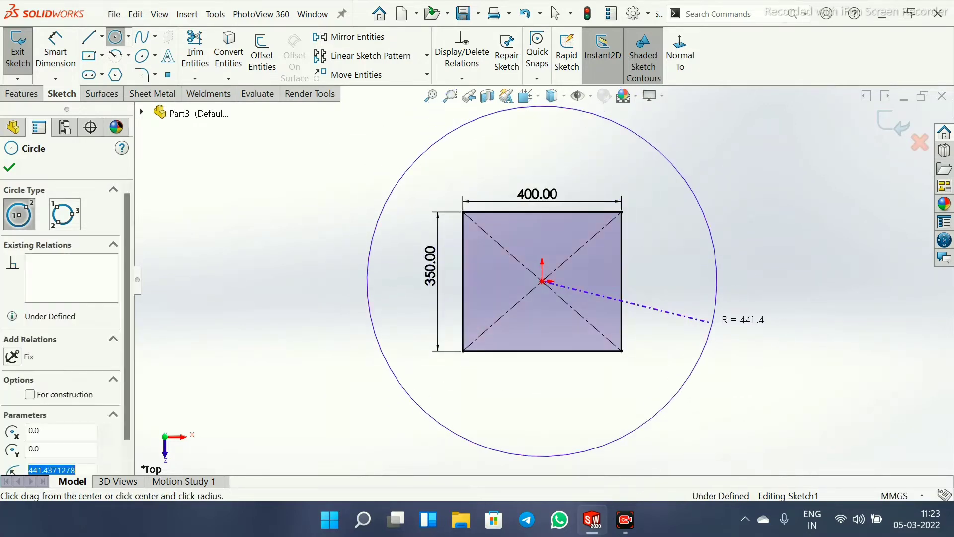
{"action": "scroll", "coordinate": [706, 298], "scroll_direction": "up", "scroll_amount": 2}
{"action": "scroll", "coordinate": [737, 298], "scroll_direction": "down", "scroll_amount": 1}
{"action": "key", "text": "Escape"}
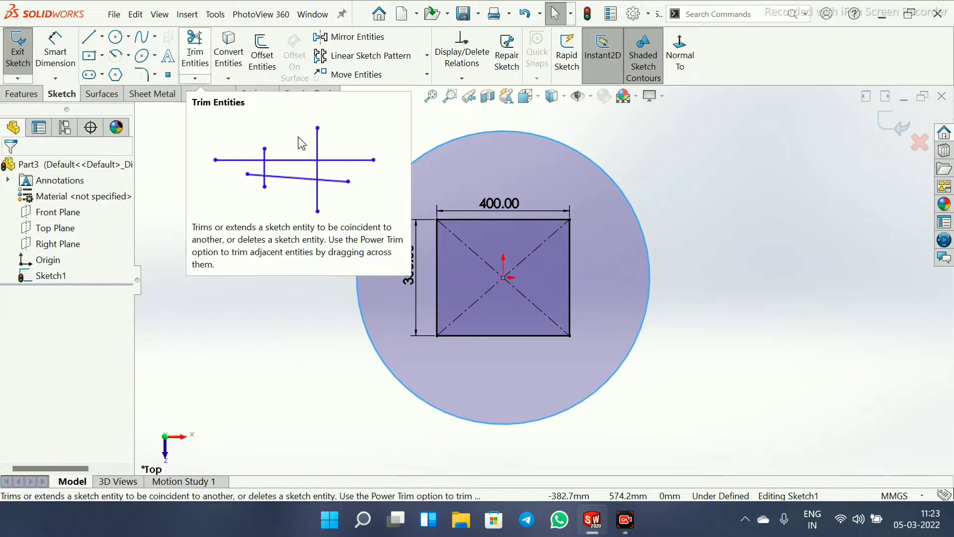
Remove the 400 by 350 mm rectangle and its diagonals from inside the circle with Power trim
{"action": "left_click", "coordinate": [195, 50]}
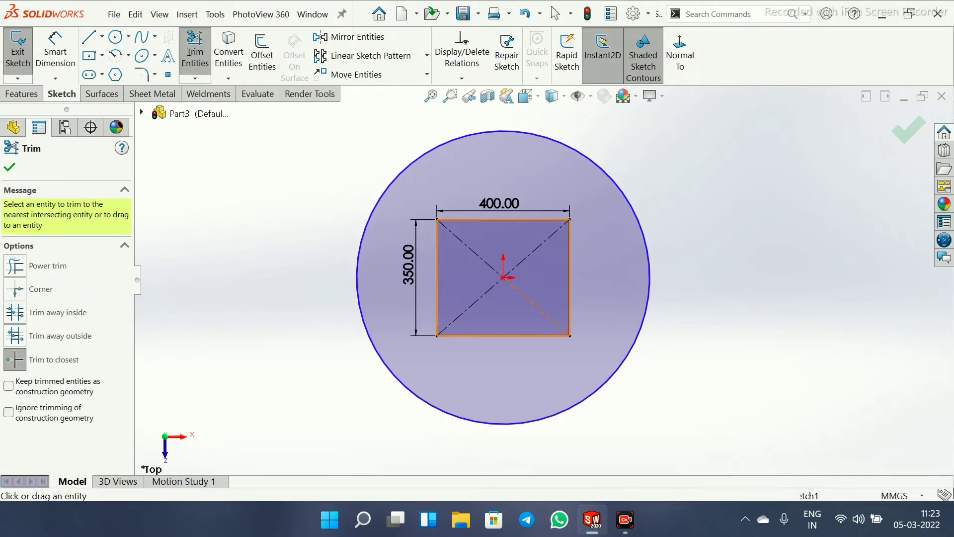
{"action": "scroll", "coordinate": [518, 286], "scroll_direction": "down", "scroll_amount": 2}
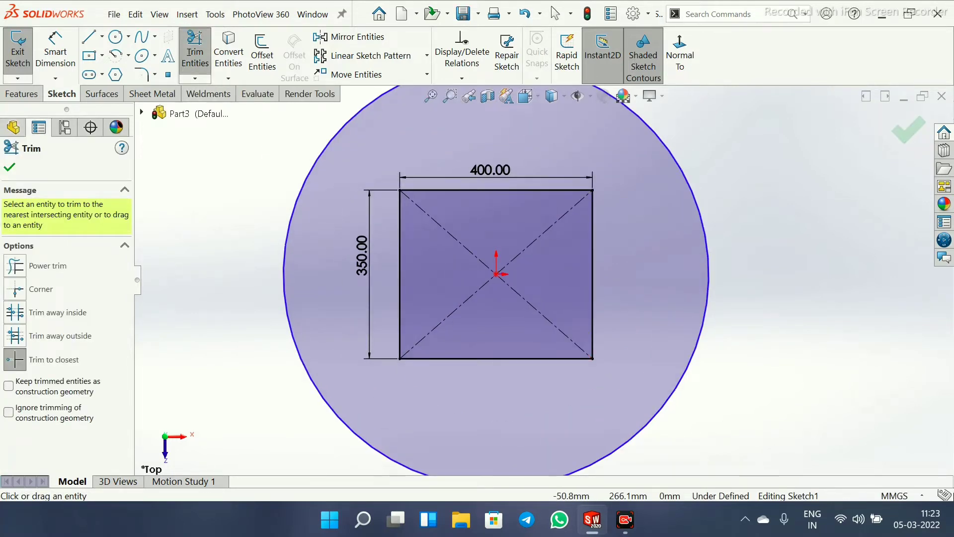
{"action": "left_click", "coordinate": [15, 265]}
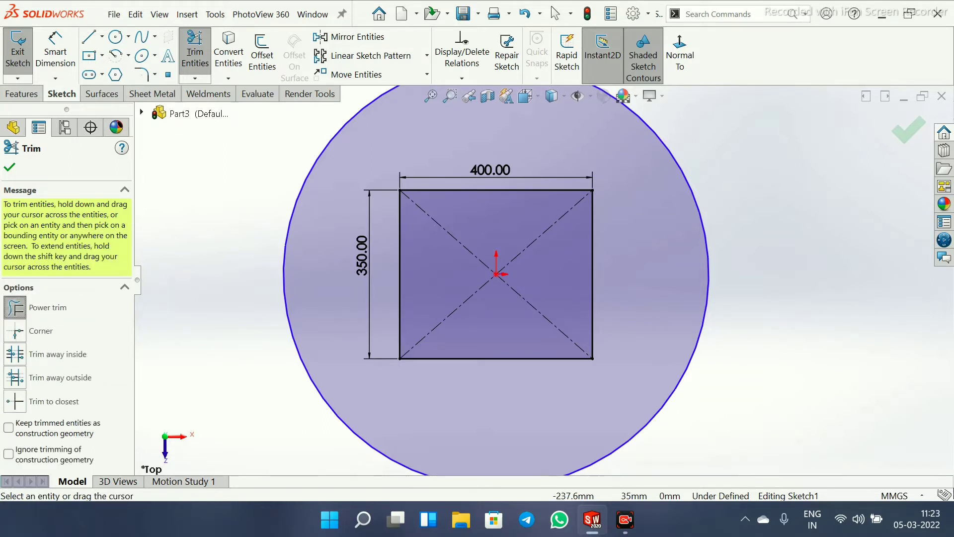
{"action": "mouse_move", "coordinate": [388, 209]}
{"action": "left_mouse_down"}
{"action": "mouse_move", "coordinate": [567, 211]}
{"action": "mouse_move", "coordinate": [592, 262]}
{"action": "mouse_move", "coordinate": [561, 358]}
{"action": "mouse_move", "coordinate": [442, 320]}
{"action": "left_mouse_up"}
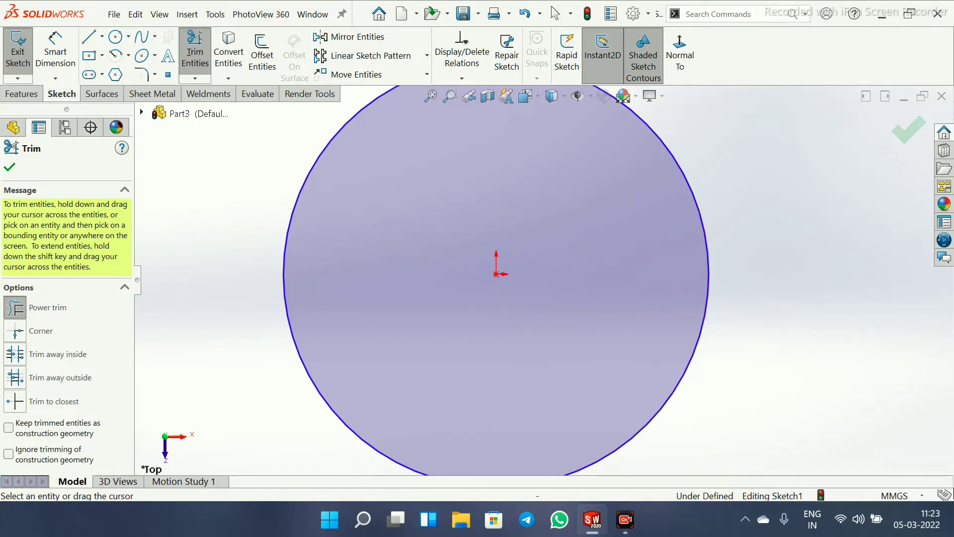
{"action": "left_click", "coordinate": [10, 167]}
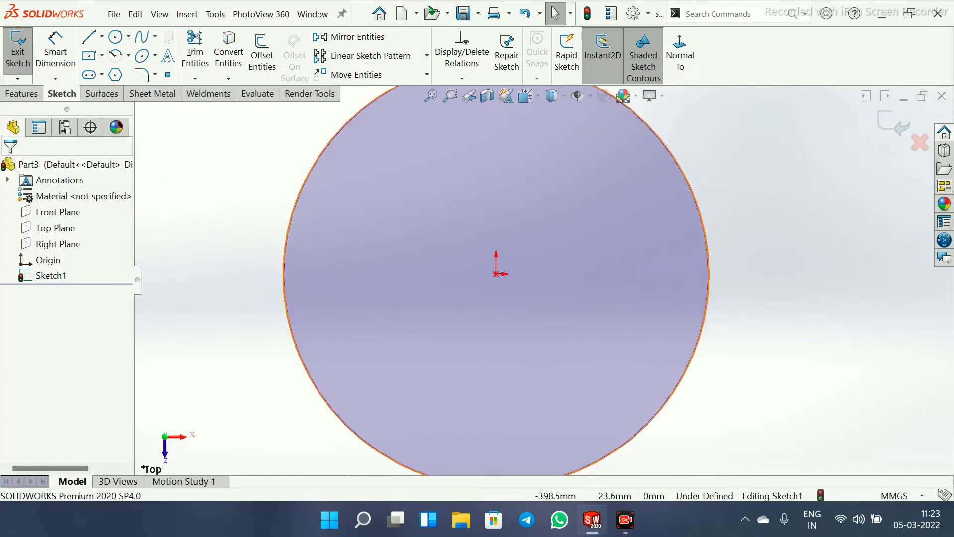
Dimension the circle's diameter and set it to 780 mm
{"action": "scroll", "coordinate": [446, 276], "scroll_direction": "up", "scroll_amount": 2}
{"action": "scroll", "coordinate": [482, 277], "scroll_direction": "up", "scroll_amount": 2}
{"action": "scroll", "coordinate": [518, 262], "scroll_direction": "down", "scroll_amount": 4}
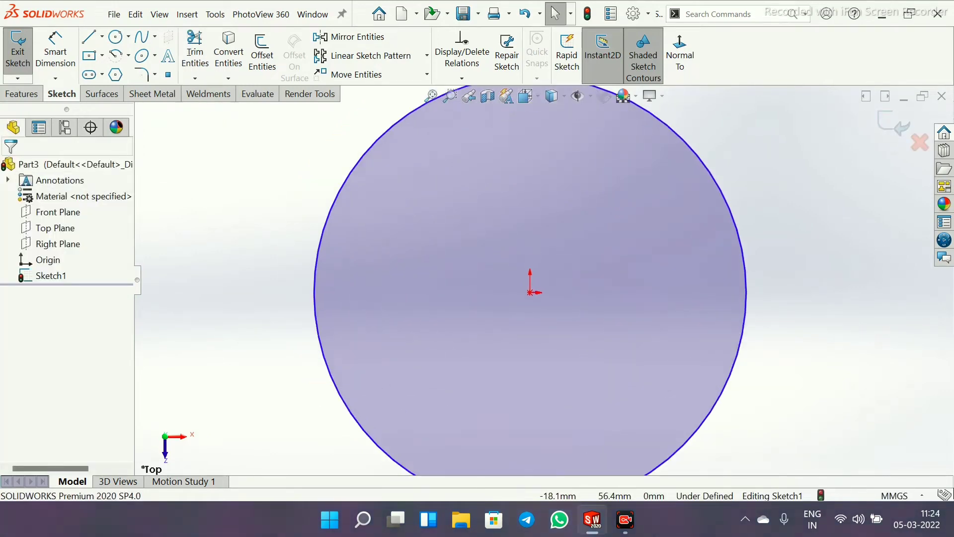
{"action": "scroll", "coordinate": [518, 262], "scroll_direction": "up", "scroll_amount": 2}
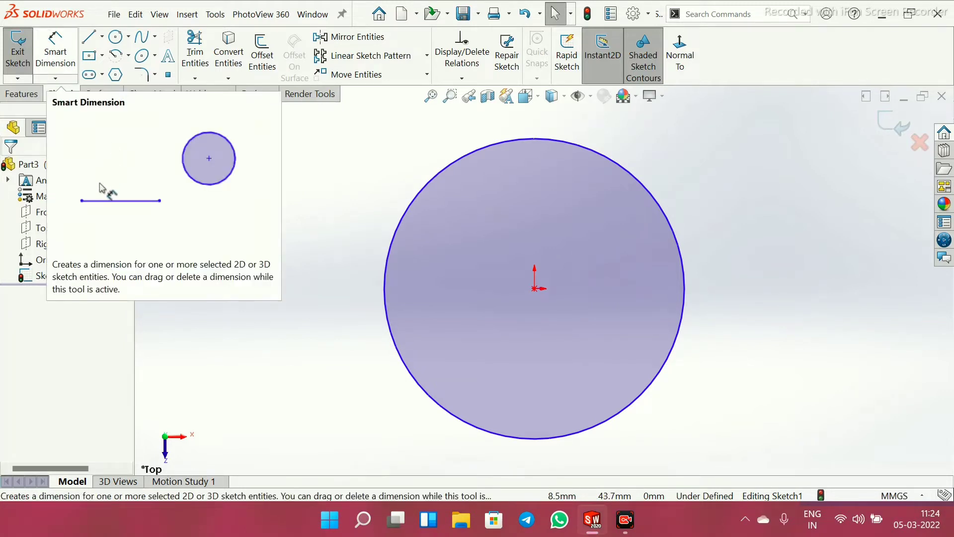
{"action": "left_click", "coordinate": [55, 52]}
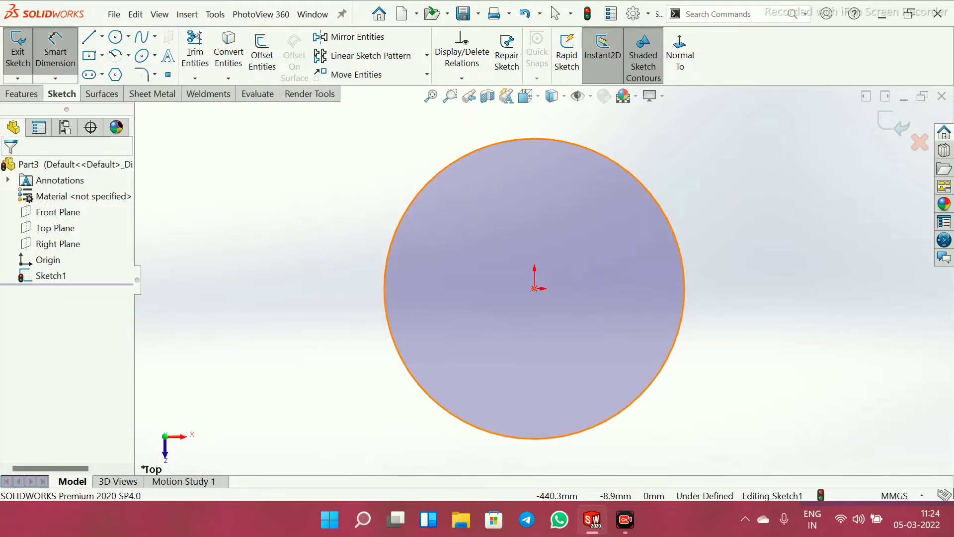
{"action": "left_click", "coordinate": [386, 288]}
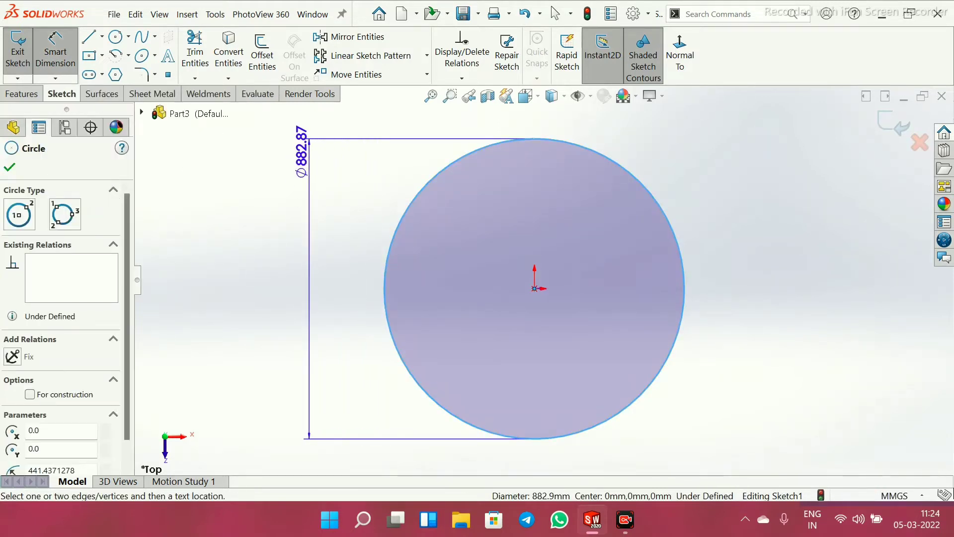
{"action": "left_click", "coordinate": [348, 122]}
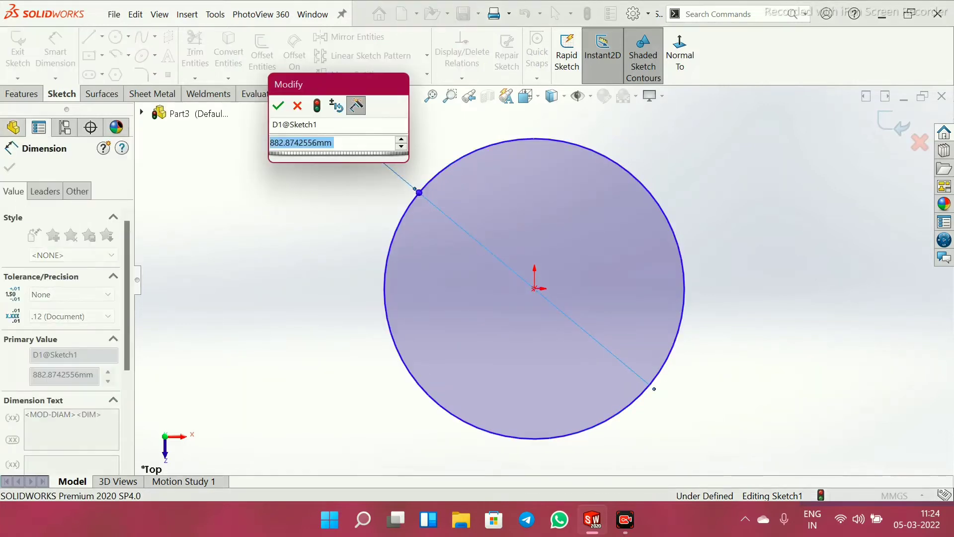
{"action": "type", "text": "780"}
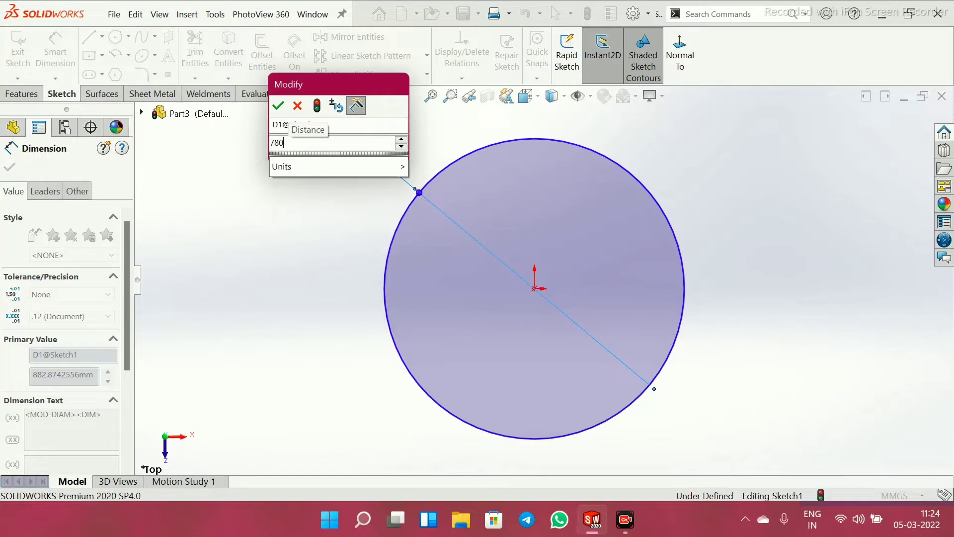
{"action": "key", "text": "Return"}
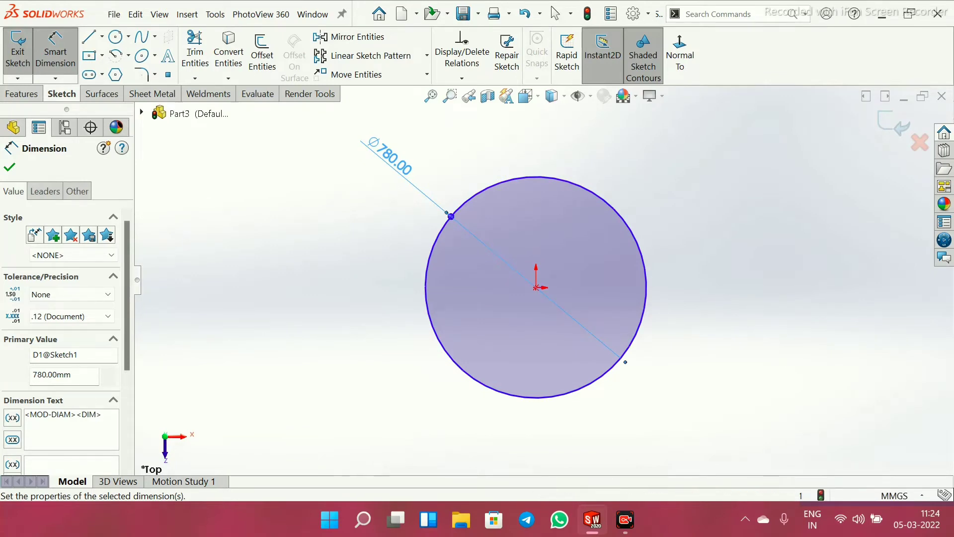
{"action": "left_click", "coordinate": [9, 167]}
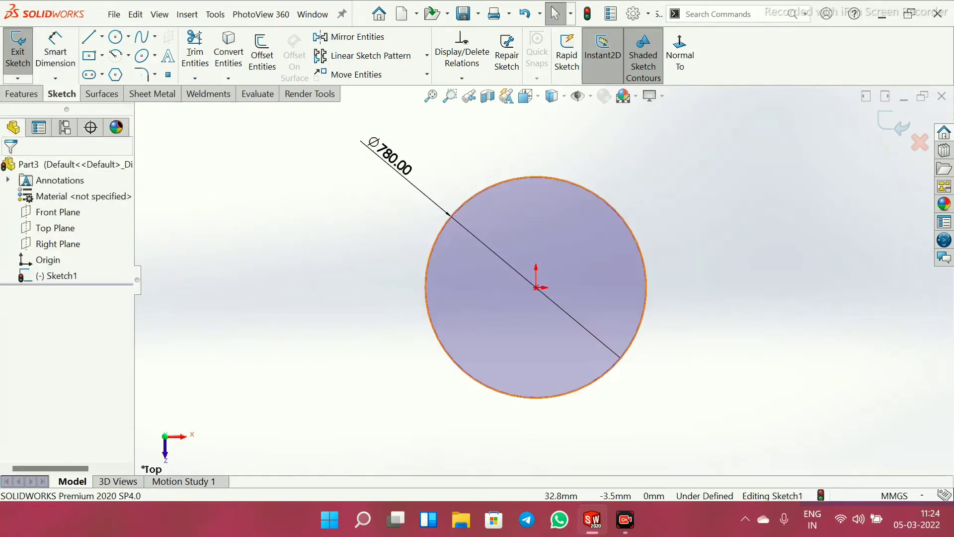
{"action": "left_click", "coordinate": [536, 287]}
{"action": "key", "text": "Escape"}
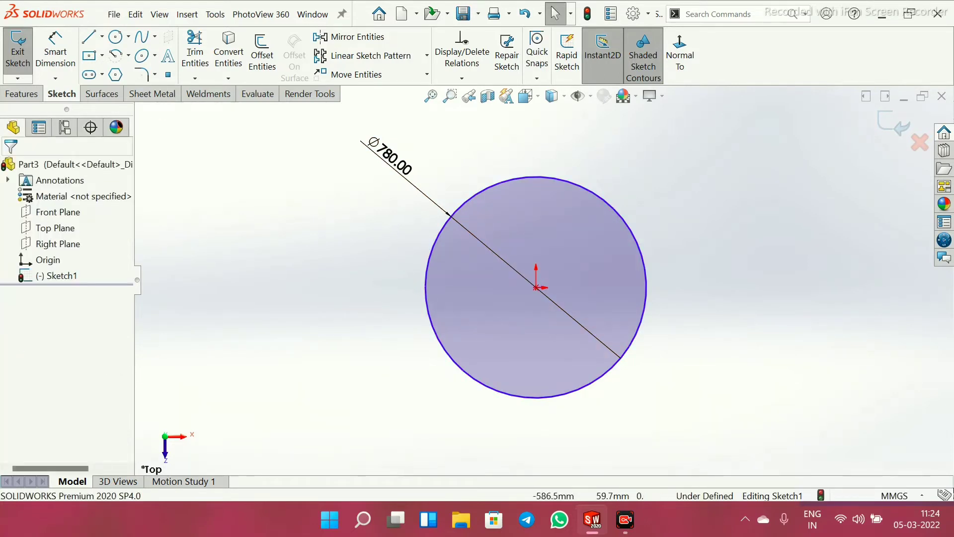
Exit the sketch and extrude the circle into a disc with a 20 mm blind depth
{"action": "scroll", "coordinate": [621, 308], "scroll_direction": "down", "scroll_amount": 2}
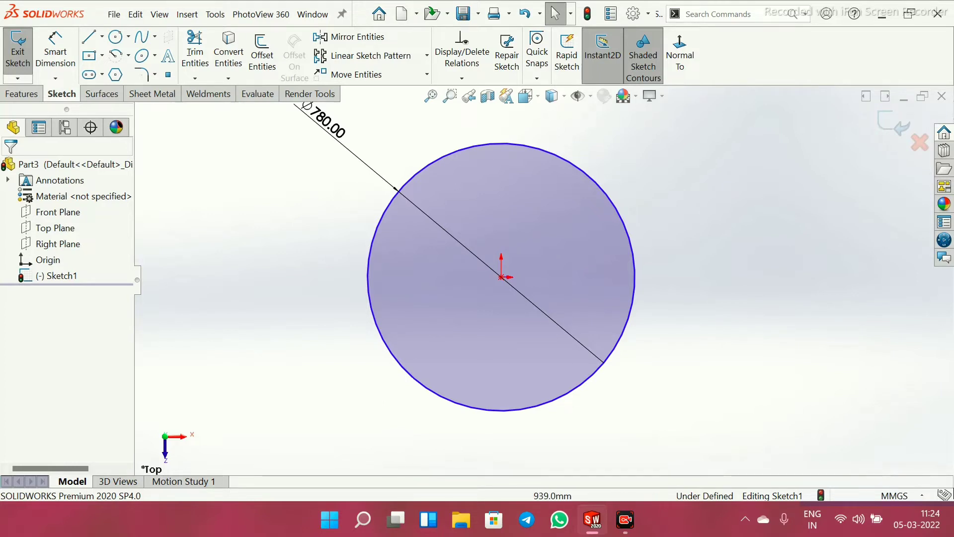
{"action": "left_click", "coordinate": [887, 131]}
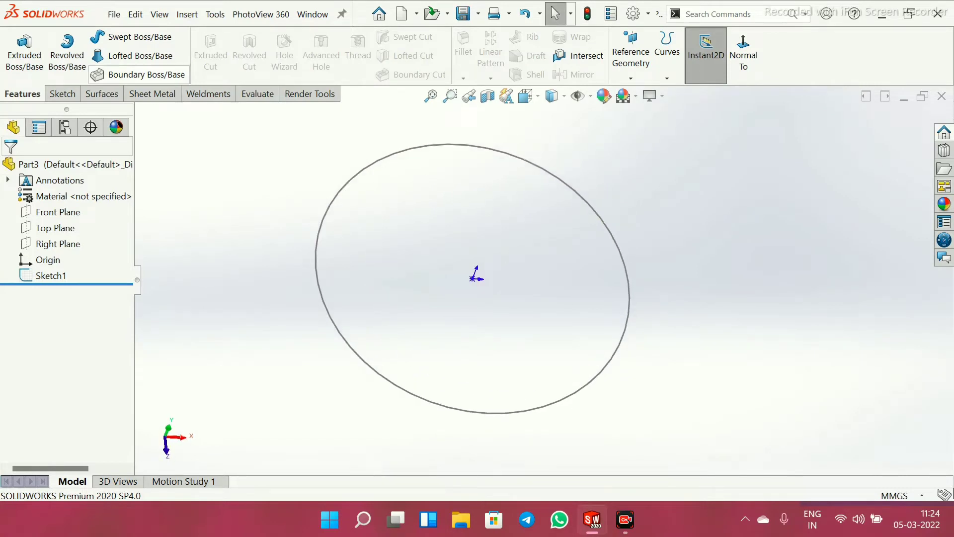
{"action": "left_click", "coordinate": [24, 50]}
{"action": "left_click", "coordinate": [330, 205]}
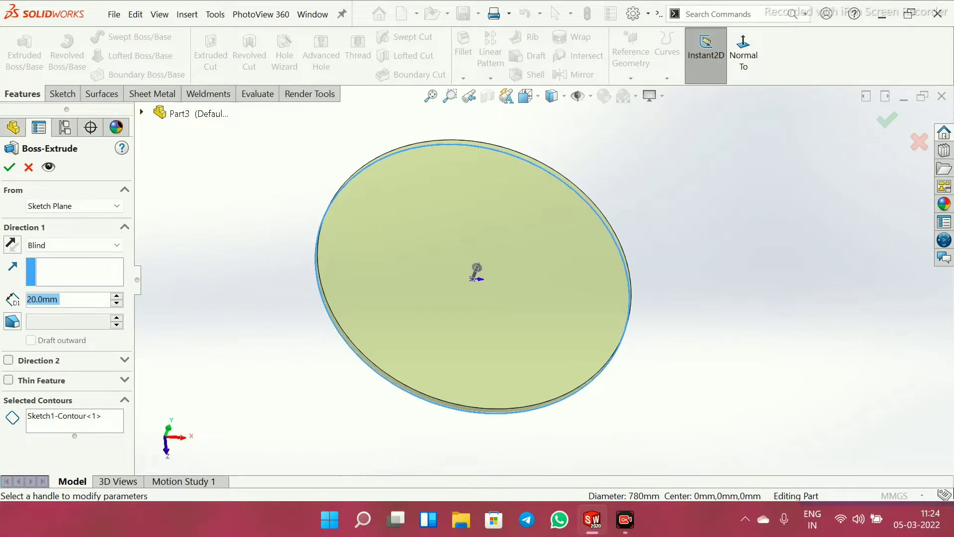
{"action": "left_click", "coordinate": [9, 167]}
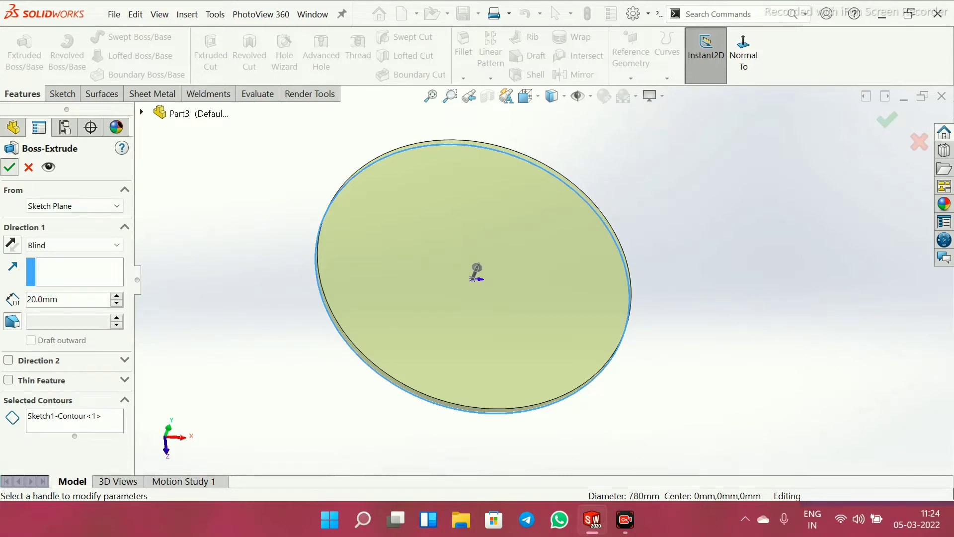
Start a Hole Wizard hole on the disc as an ANSI Metric dowel hole, positioned with a 3D sketch
{"action": "middle_click_drag", "start_coordinate": [367, 238], "coordinate": [353, 197]}
{"action": "scroll", "coordinate": [353, 197], "scroll_direction": "down", "scroll_amount": 1}
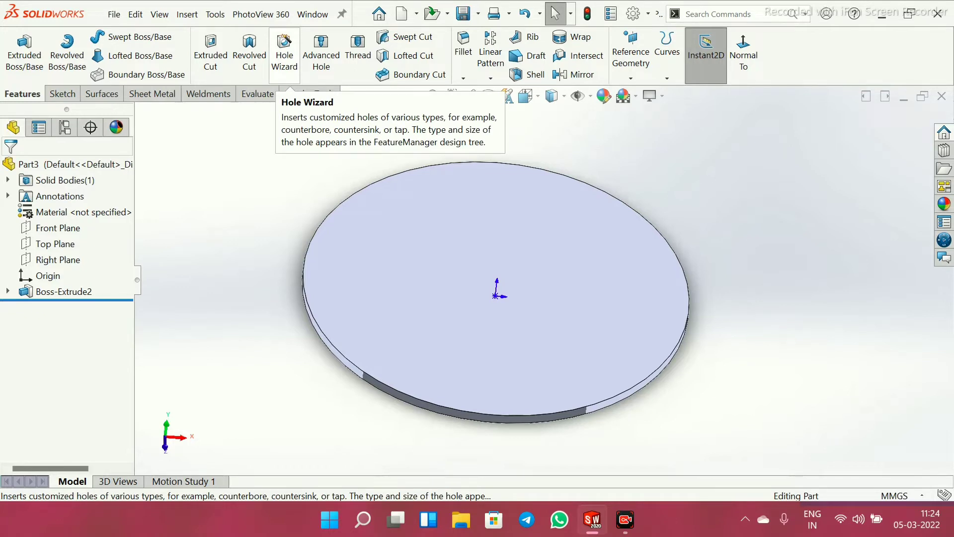
{"action": "left_click", "coordinate": [284, 52]}
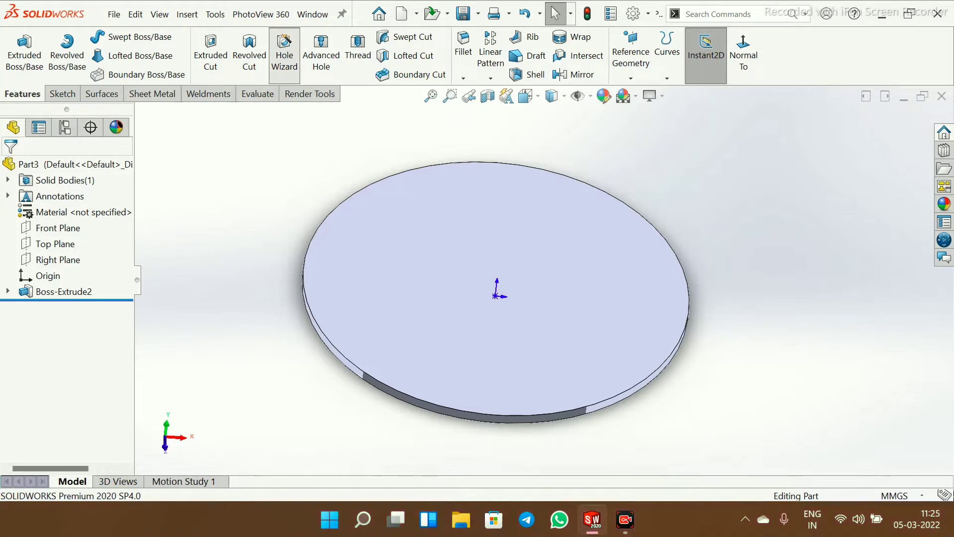
{"action": "left_click", "coordinate": [284, 52]}
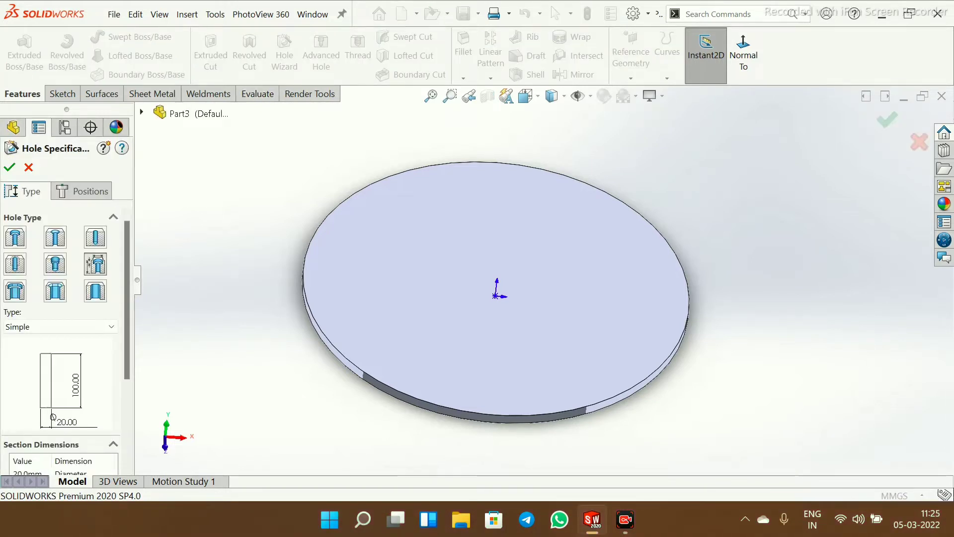
{"action": "left_click", "coordinate": [95, 238]}
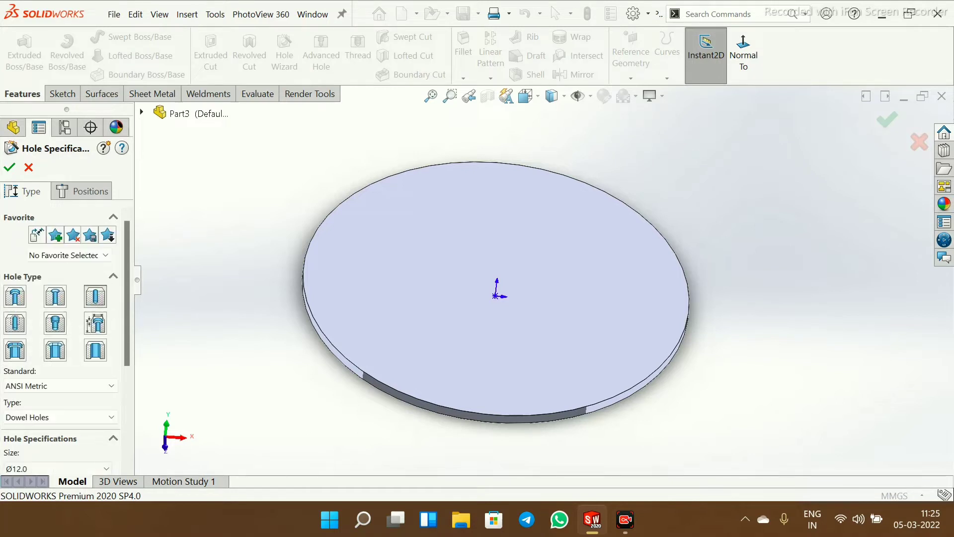
{"action": "scroll", "coordinate": [59, 323], "scroll_direction": "down", "scroll_amount": 5}
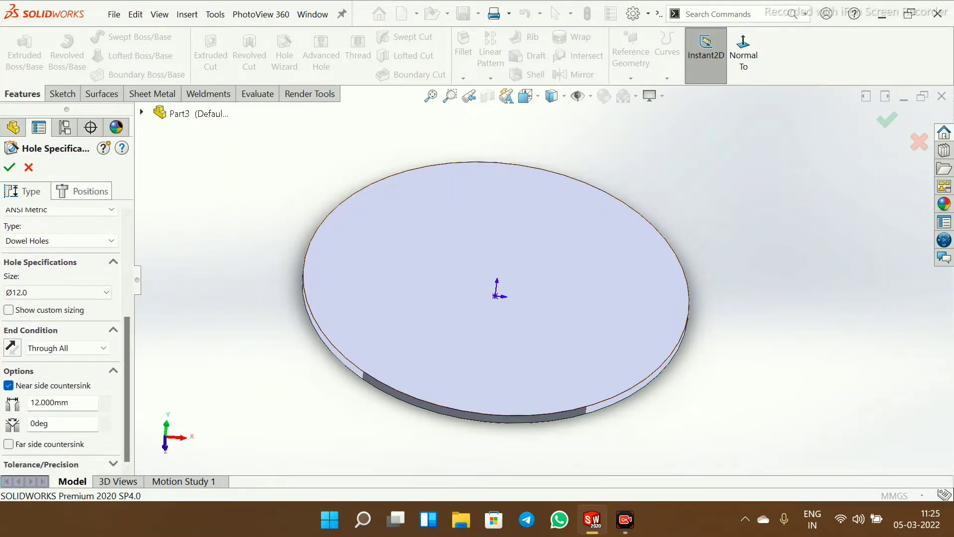
{"action": "left_click", "coordinate": [82, 191]}
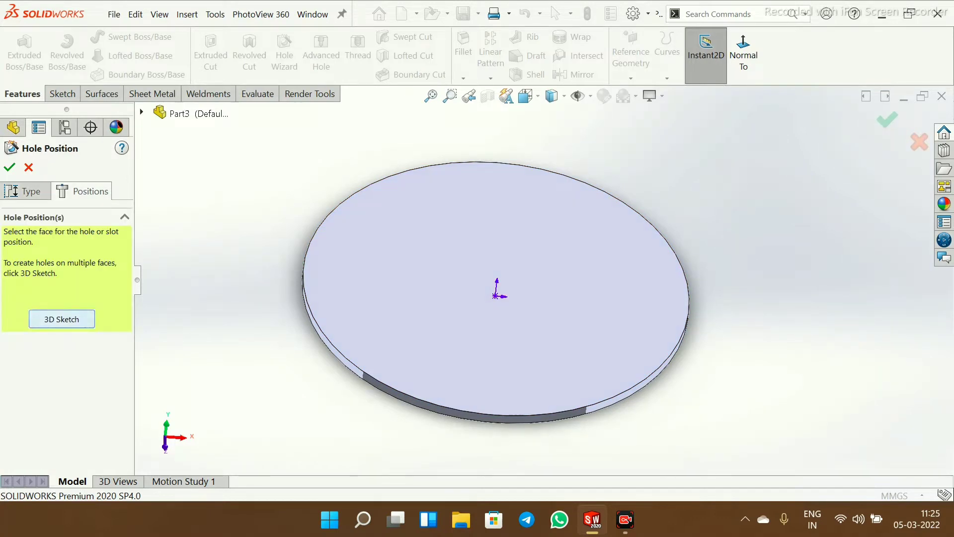
{"action": "left_click", "coordinate": [62, 319]}
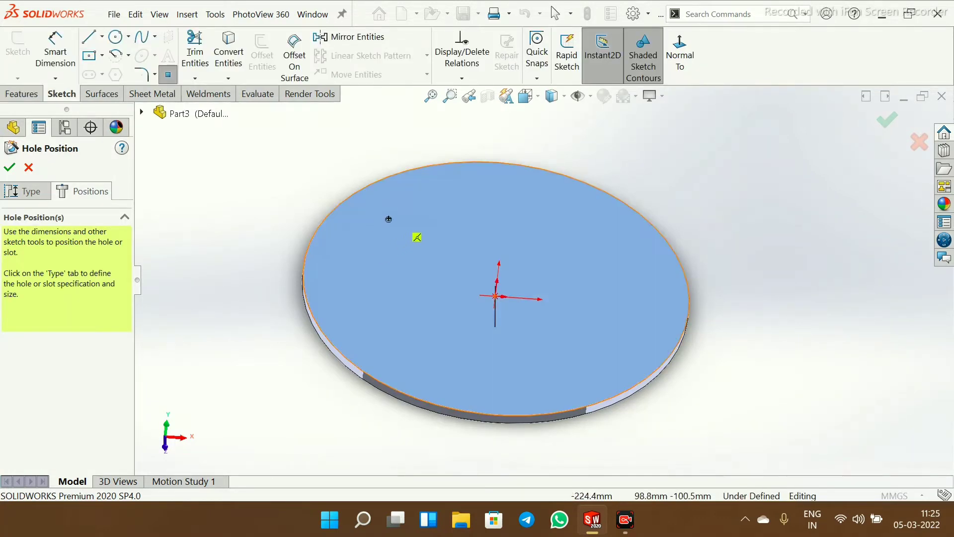
{"action": "scroll", "coordinate": [415, 238], "scroll_direction": "down", "scroll_amount": 3}
Set the dowel hole's size to Ø25.0 in the hole specification
{"action": "left_click", "coordinate": [24, 192]}
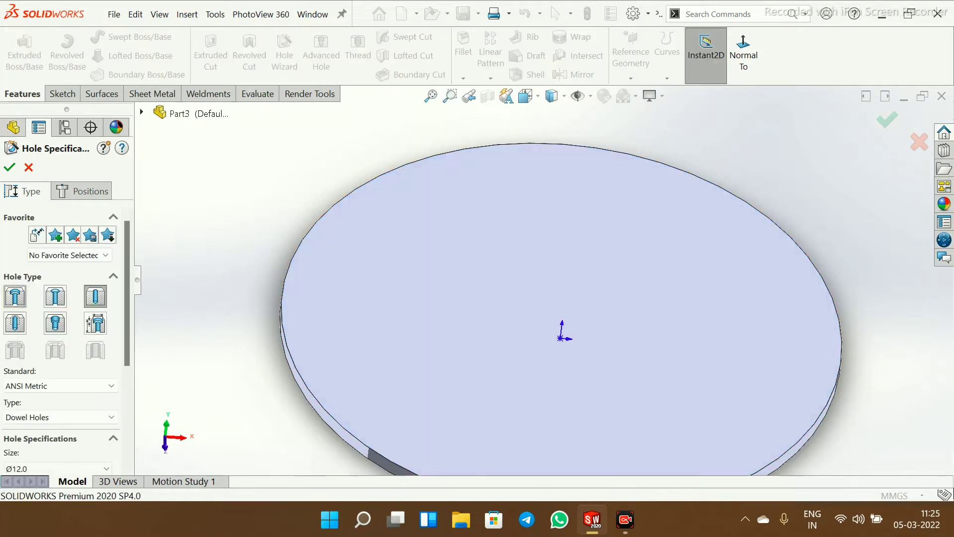
{"action": "scroll", "coordinate": [65, 343], "scroll_direction": "down", "scroll_amount": 3}
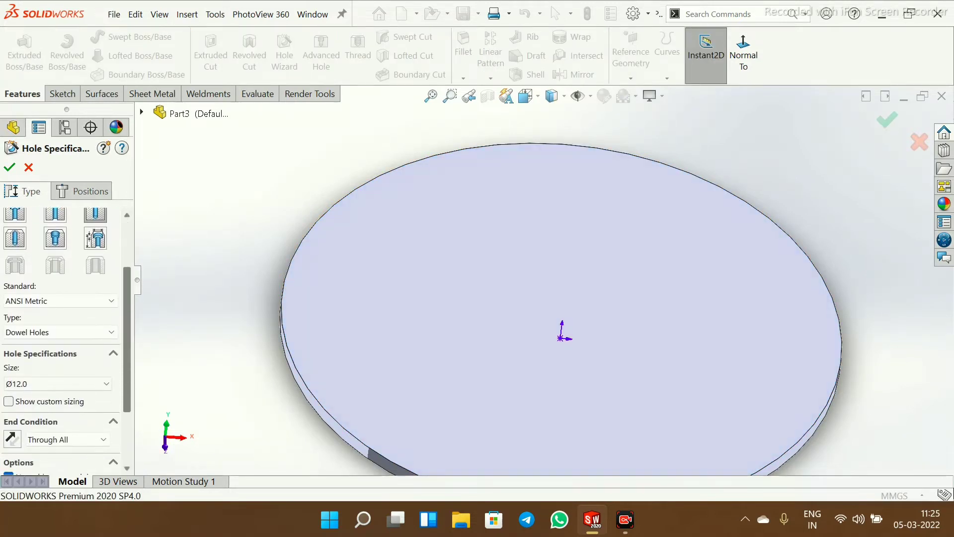
{"action": "left_click", "coordinate": [57, 384]}
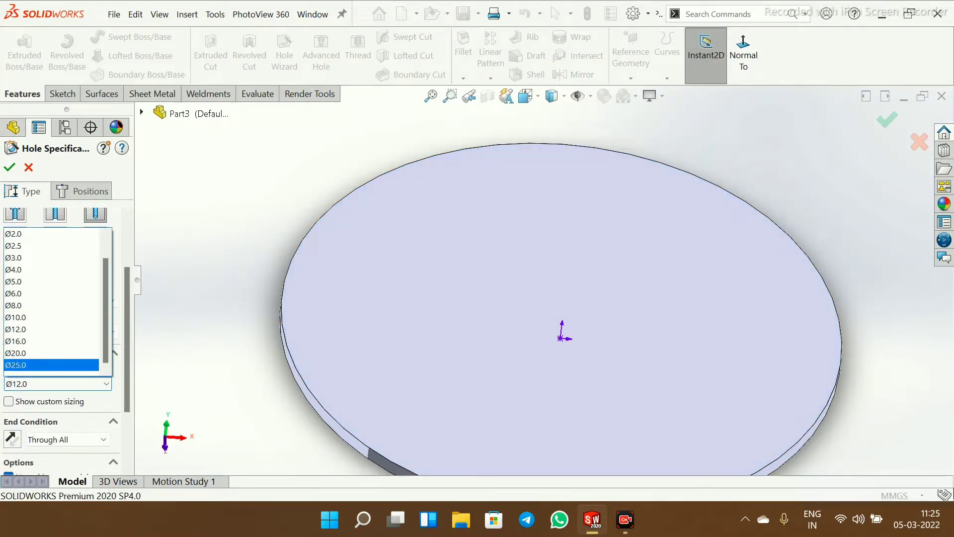
{"action": "left_click", "coordinate": [50, 364]}
{"action": "scroll", "coordinate": [64, 338], "scroll_direction": "down", "scroll_amount": 3}
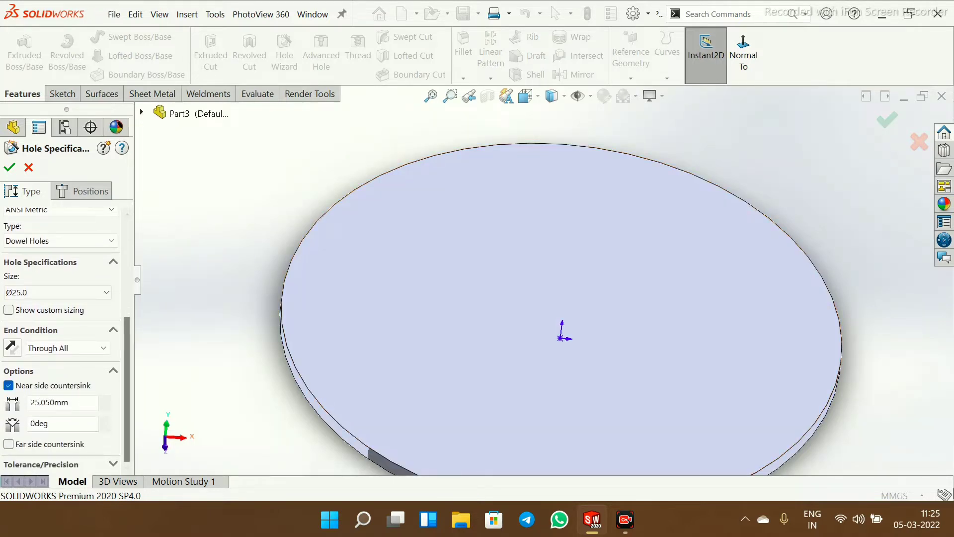
Place a single dowel hole on the disc's upper face, off-centre towards the back left rim, and confirm the hole
{"action": "left_click", "coordinate": [82, 191]}
{"action": "left_click", "coordinate": [322, 267]}
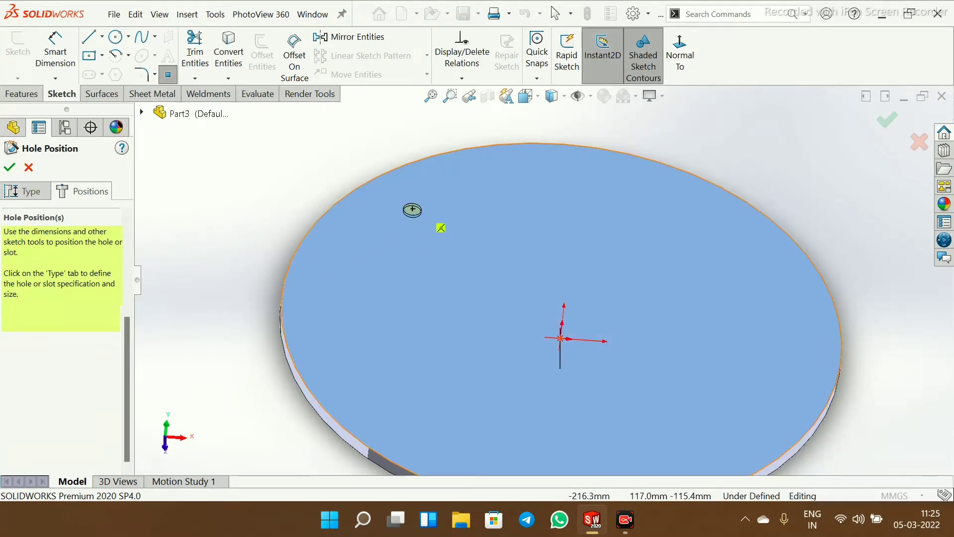
{"action": "left_click", "coordinate": [447, 228]}
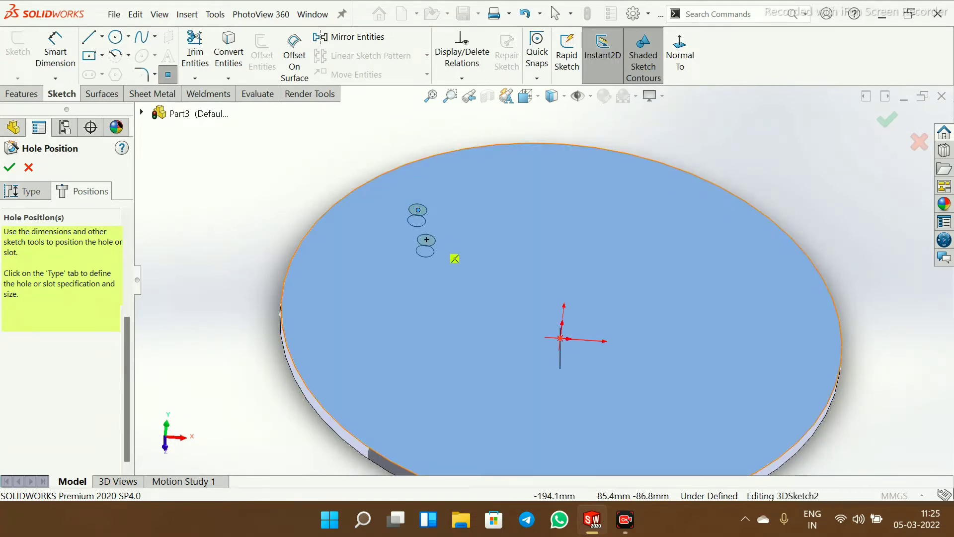
{"action": "right_click", "coordinate": [409, 262]}
{"action": "left_click", "coordinate": [397, 256]}
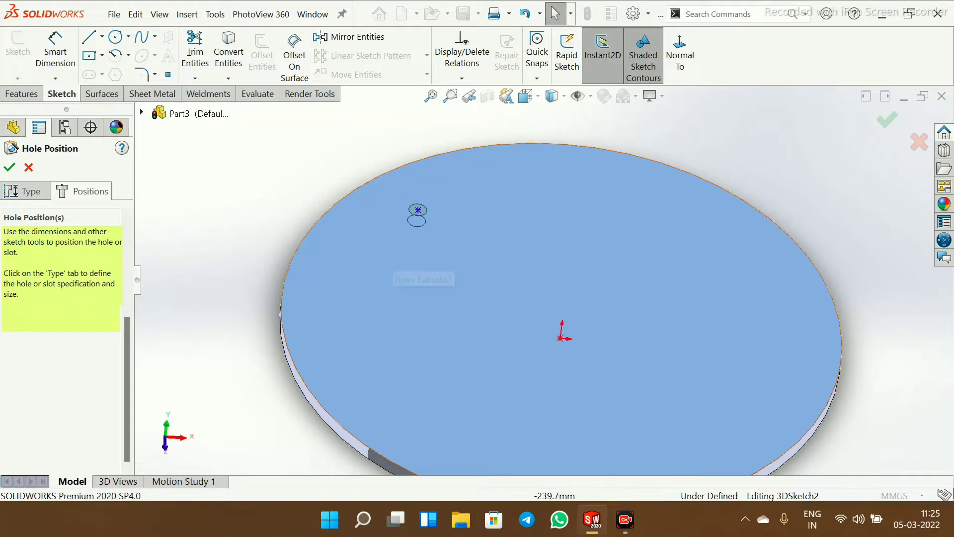
{"action": "mouse_move", "coordinate": [398, 258]}
{"action": "middle_mouse_down"}
{"action": "mouse_move", "coordinate": [400, 284]}
{"action": "mouse_move", "coordinate": [401, 267]}
{"action": "middle_mouse_up"}
{"action": "scroll", "coordinate": [402, 268], "scroll_direction": "up", "scroll_amount": 3}
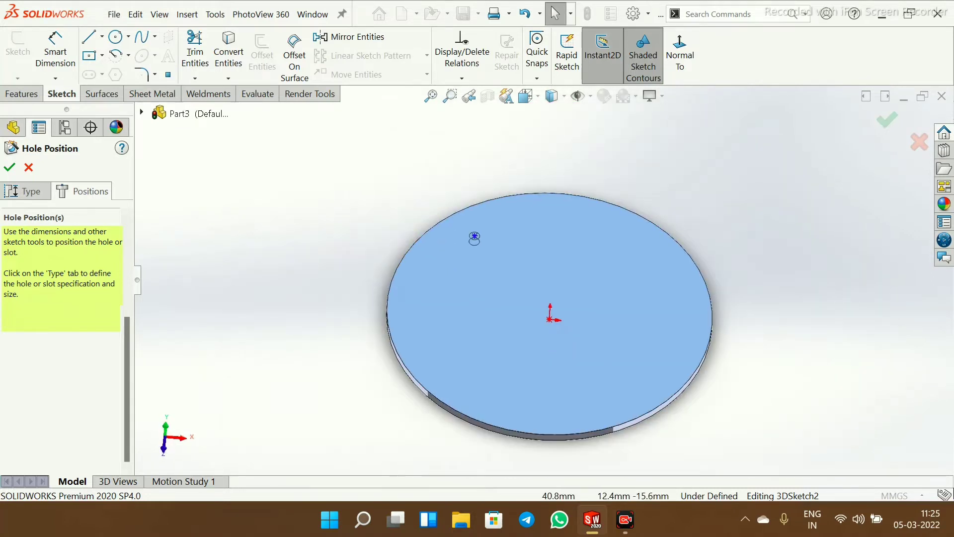
{"action": "scroll", "coordinate": [565, 313], "scroll_direction": "down", "scroll_amount": 2}
{"action": "middle_click_drag", "start_coordinate": [563, 314], "coordinate": [552, 349]}
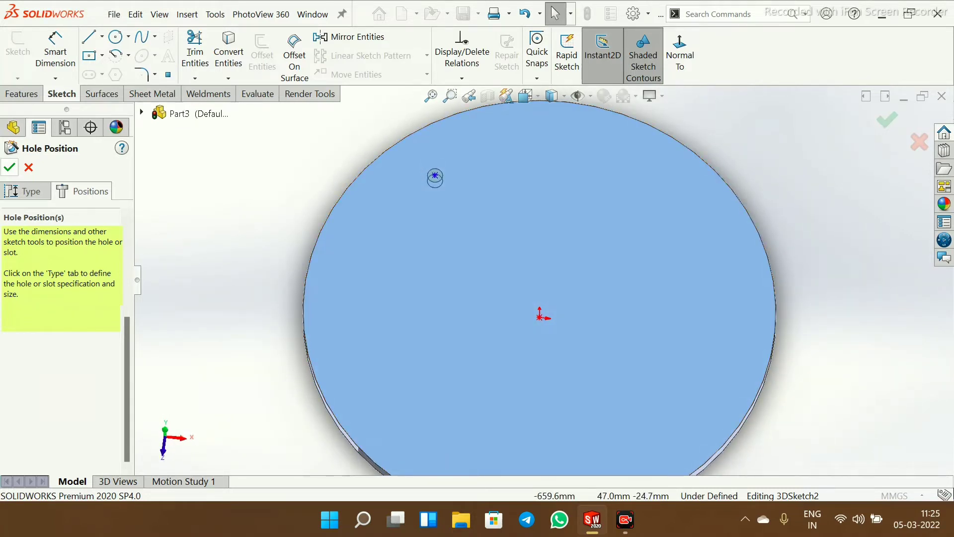
{"action": "left_click", "coordinate": [8, 168]}
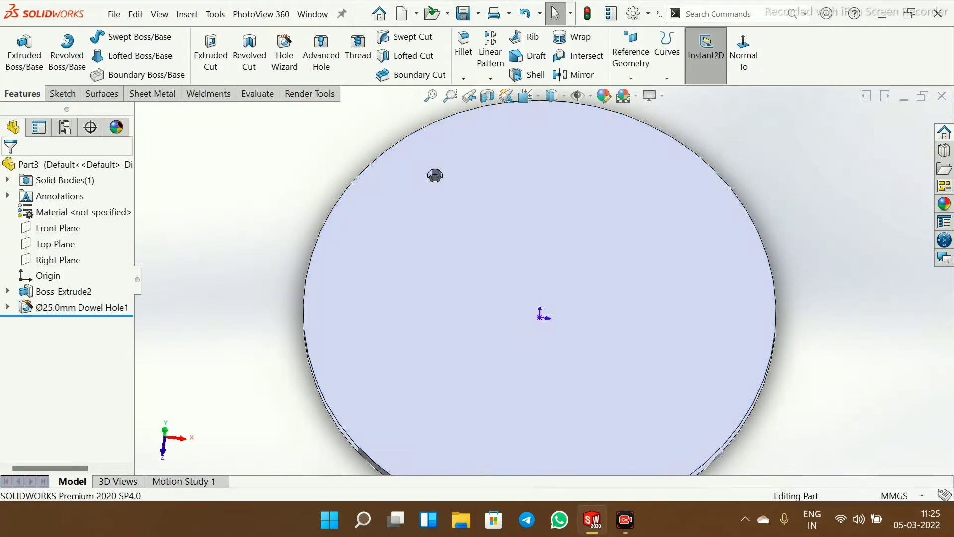
Examine the dowel hole up close and its position on the whole disc
{"action": "middle_click_drag", "start_coordinate": [326, 234], "coordinate": [329, 197]}
{"action": "scroll", "coordinate": [418, 188], "scroll_direction": "down", "scroll_amount": 9}
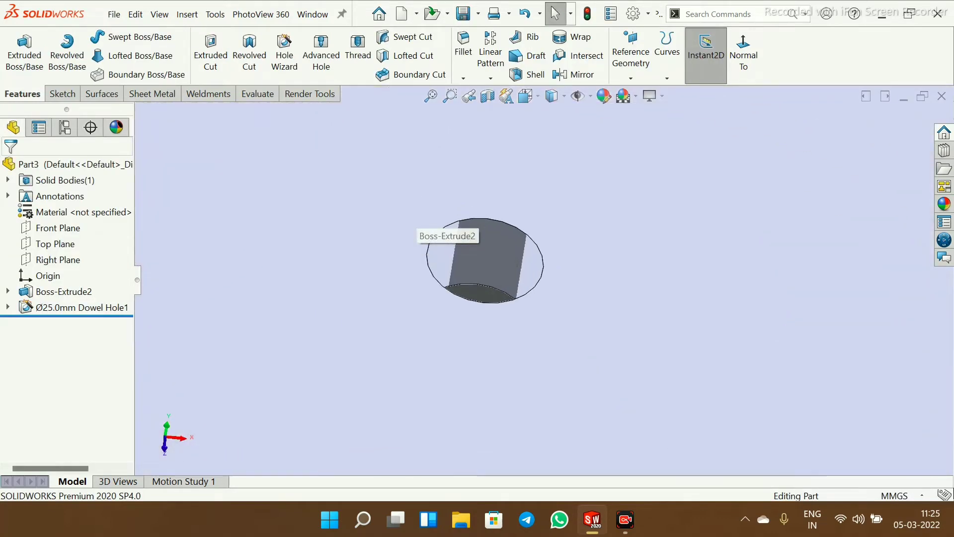
{"action": "middle_click_drag", "start_coordinate": [471, 266], "coordinate": [469, 298]}
{"action": "scroll", "coordinate": [469, 298], "scroll_direction": "up", "scroll_amount": 10}
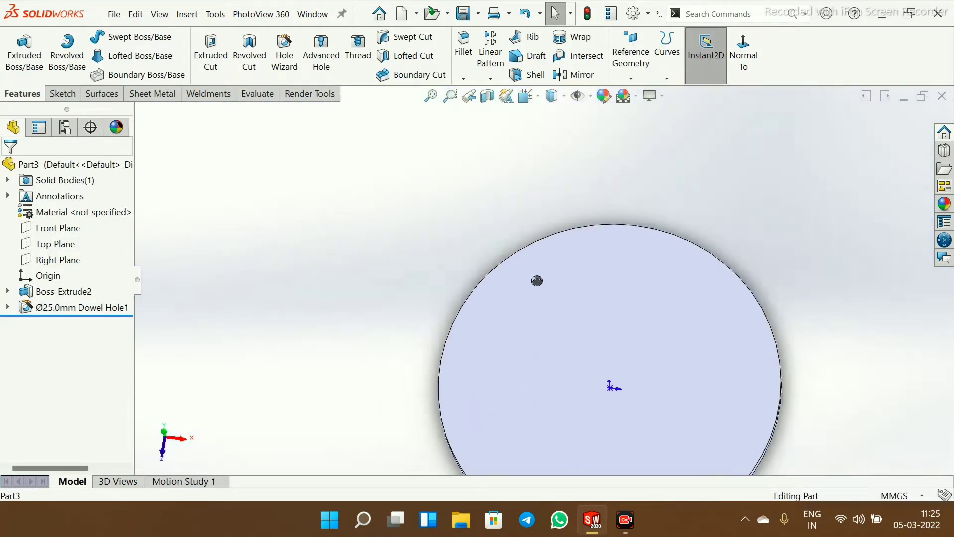
{"action": "scroll", "coordinate": [541, 268], "scroll_direction": "up", "scroll_amount": 2}
{"action": "scroll", "coordinate": [571, 326], "scroll_direction": "down", "scroll_amount": 2}
{"action": "middle_click_drag", "start_coordinate": [571, 326], "coordinate": [571, 297]}
{"action": "scroll", "coordinate": [570, 297], "scroll_direction": "up", "scroll_amount": 1}
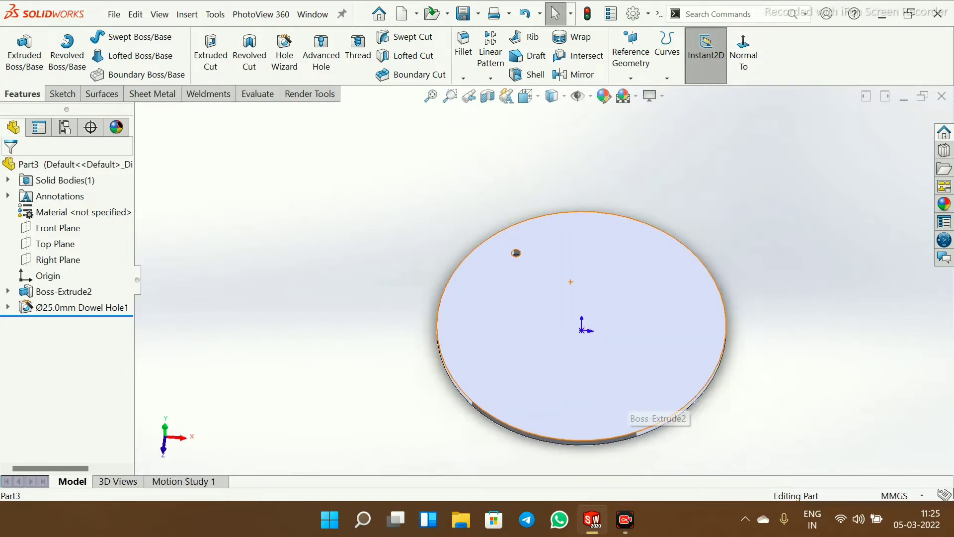
{"action": "scroll", "coordinate": [625, 405], "scroll_direction": "down", "scroll_amount": 4}
{"action": "scroll", "coordinate": [626, 405], "scroll_direction": "up", "scroll_amount": 1}
{"action": "scroll", "coordinate": [596, 408], "scroll_direction": "up", "scroll_amount": 1}
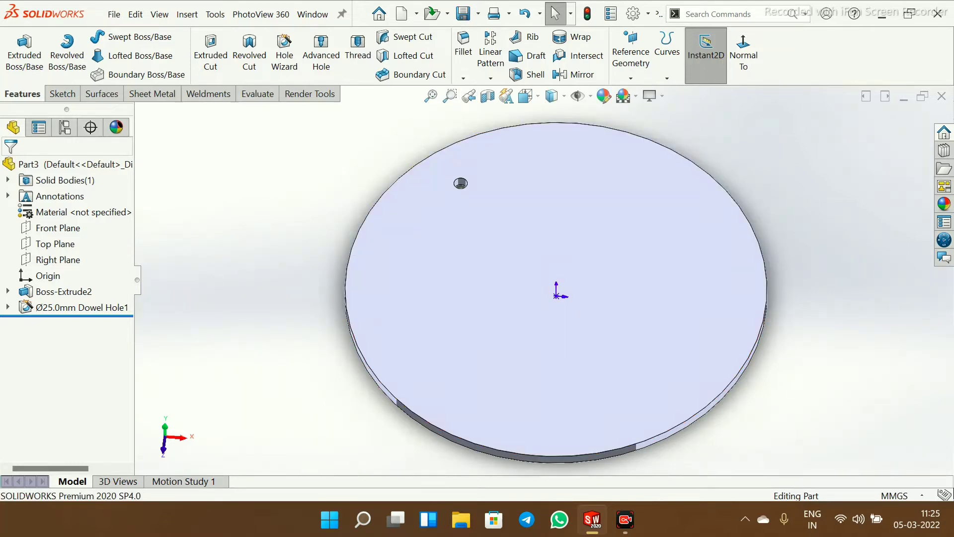
Start a circular pattern of the Ø25.0 mm dowel hole, using the disc's upper outer edge as the rotation reference
{"action": "left_click", "coordinate": [491, 78]}
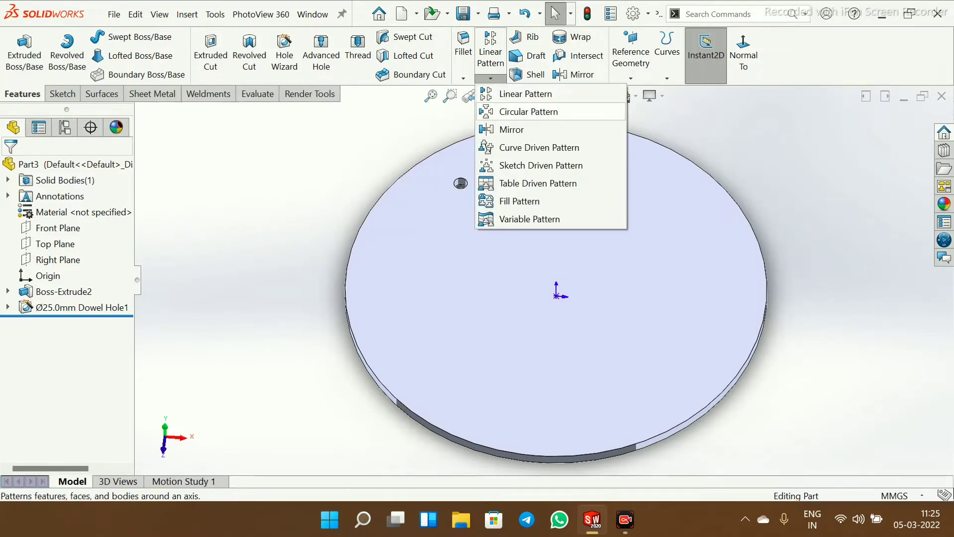
{"action": "left_click", "coordinate": [528, 111]}
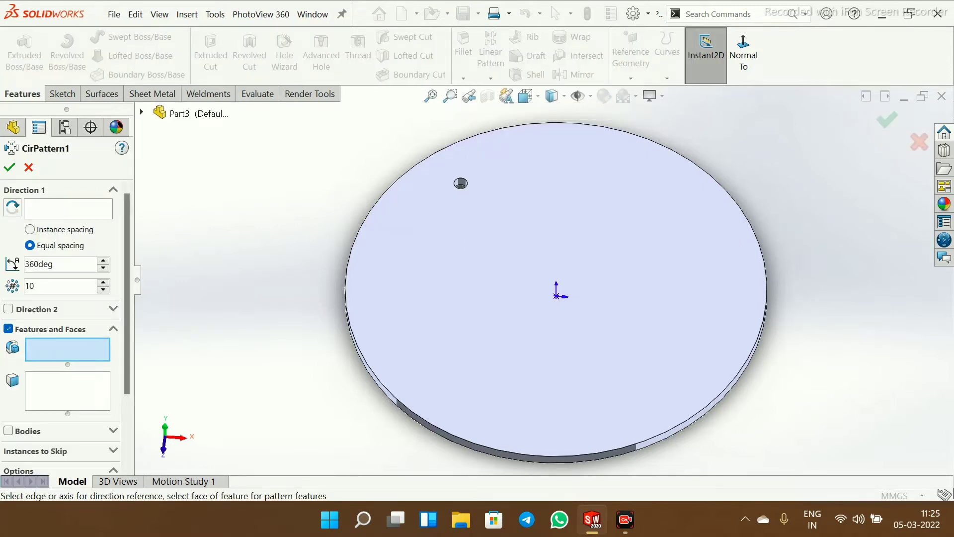
{"action": "left_click", "coordinate": [142, 113]}
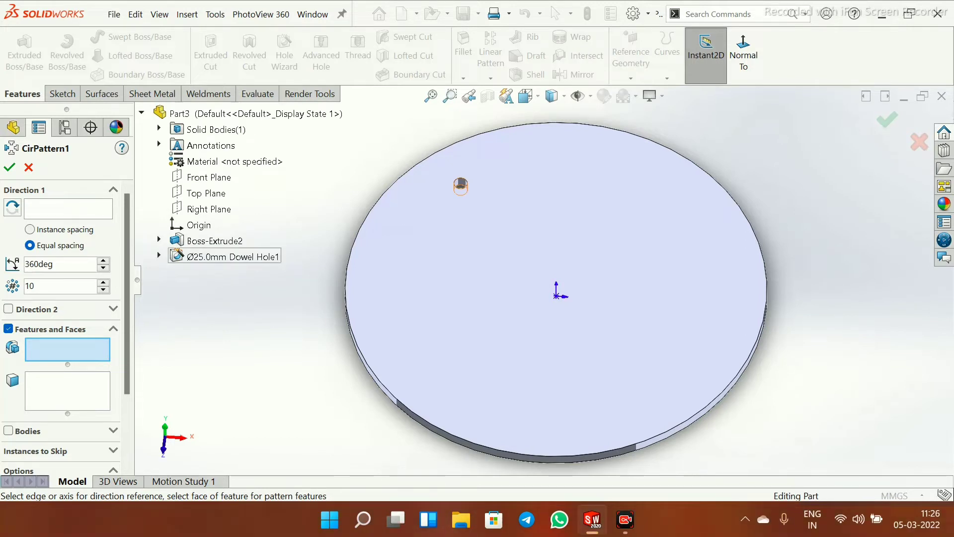
{"action": "left_click", "coordinate": [233, 257]}
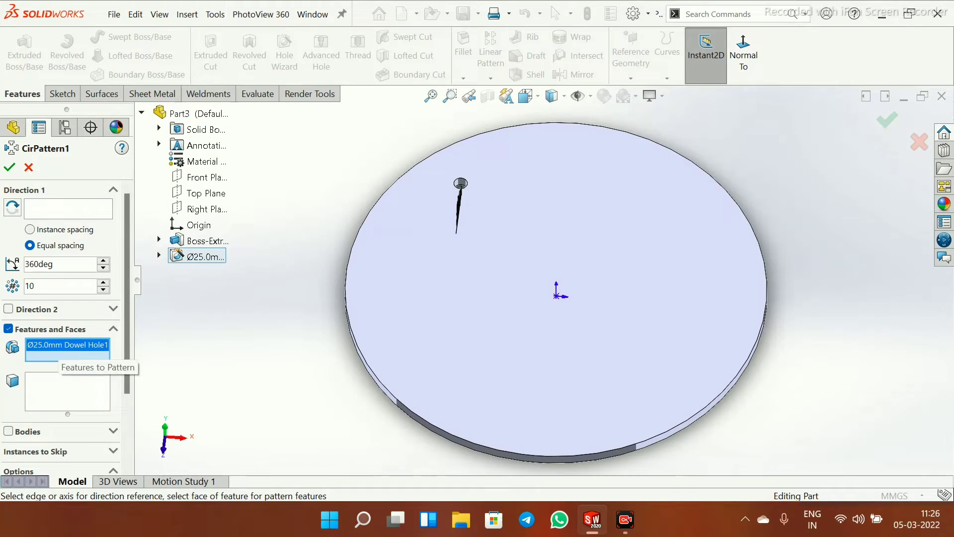
{"action": "left_click", "coordinate": [68, 208]}
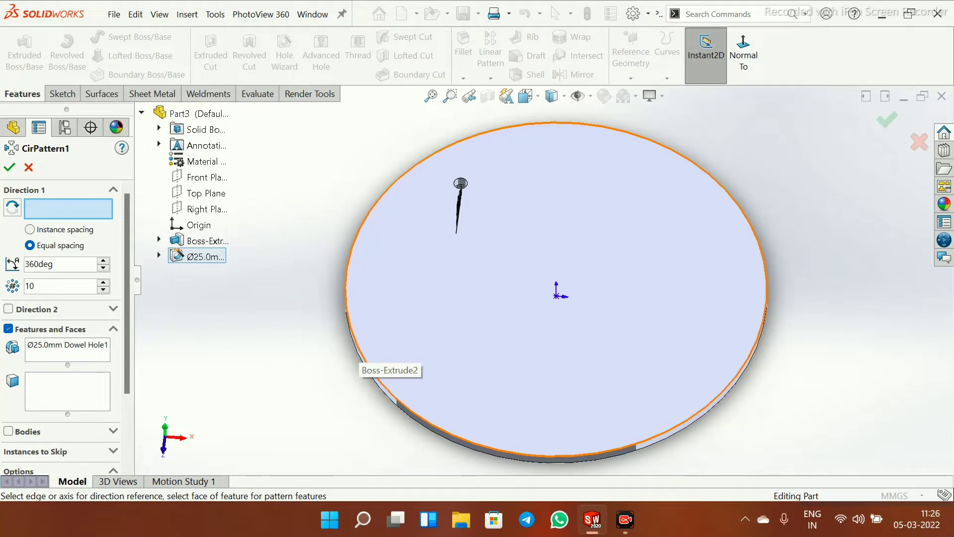
{"action": "left_click", "coordinate": [356, 340]}
{"action": "middle_click_drag", "start_coordinate": [458, 209], "coordinate": [464, 185]}
{"action": "left_click", "coordinate": [651, 96]}
{"action": "left_click", "coordinate": [678, 134]}
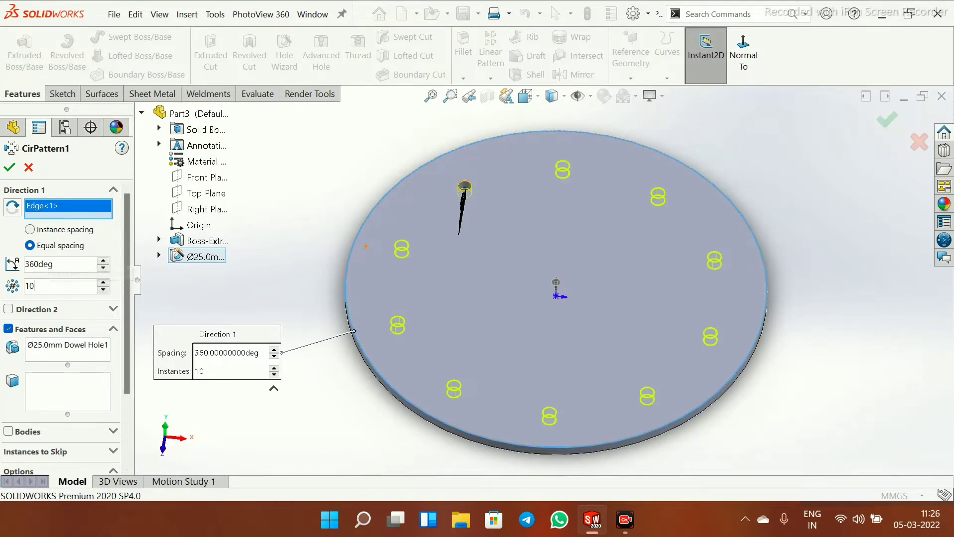
Set the circular pattern's number of instances to 20
{"action": "key", "text": "Return"}
{"action": "type", "text": "2"}
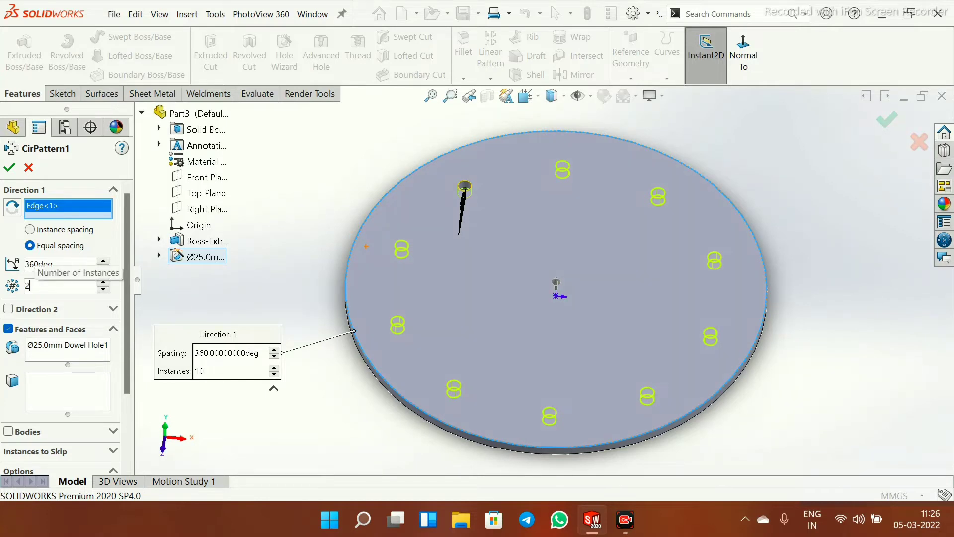
{"action": "type", "text": "0"}
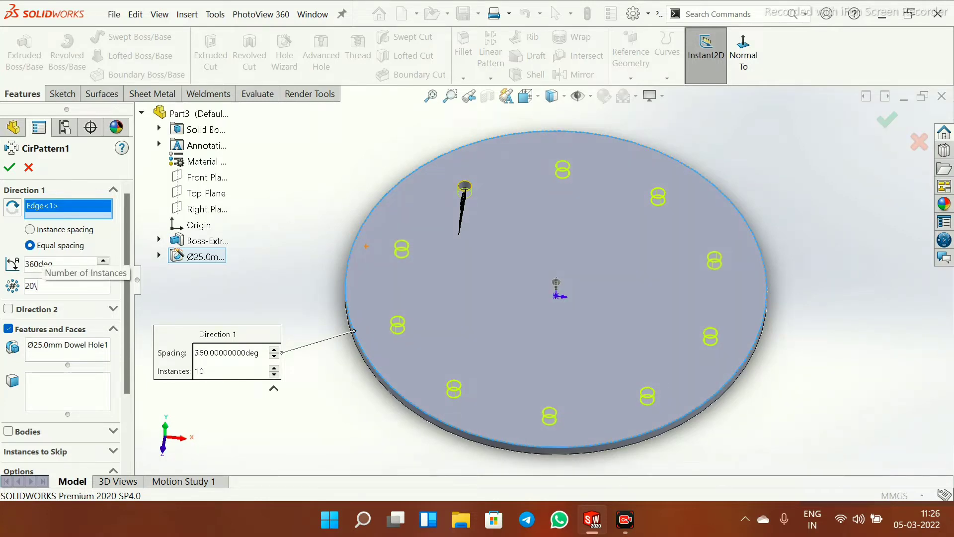
{"action": "key", "text": "Return"}
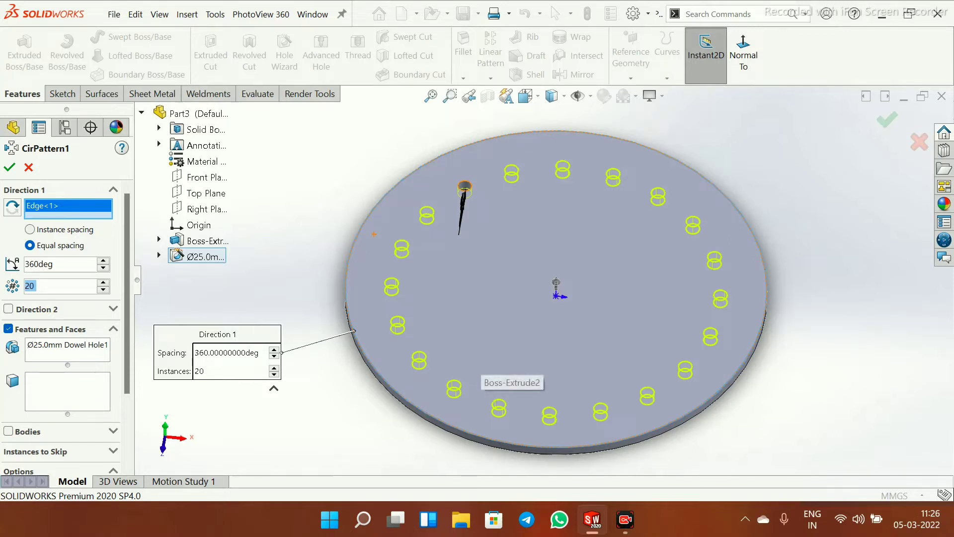
Try a total pattern angle of 45 degrees and set it back to 360 degrees
{"action": "left_click", "coordinate": [10, 167]}
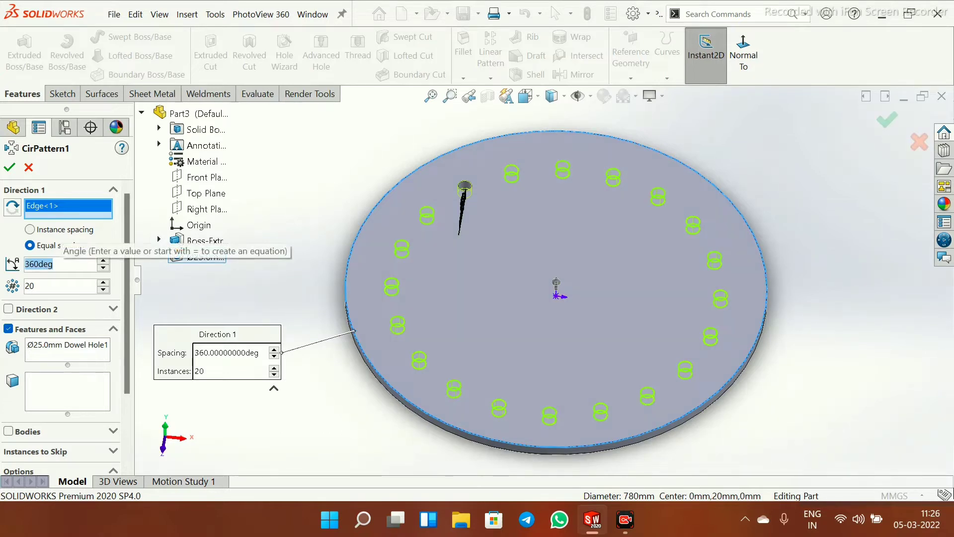
{"action": "type", "text": "45"}
{"action": "key", "text": "Return"}
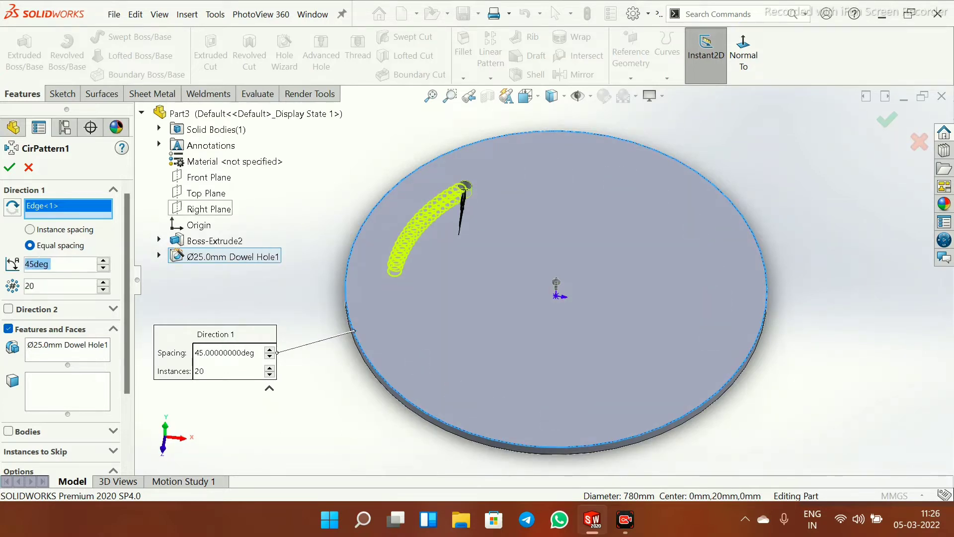
{"action": "scroll", "coordinate": [415, 214], "scroll_direction": "down", "scroll_amount": 4}
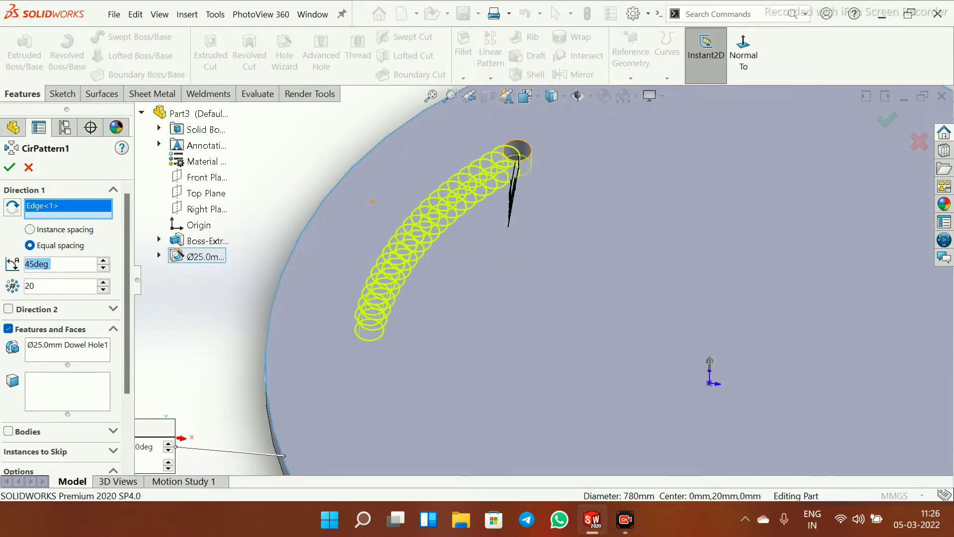
{"action": "type", "text": "360"}
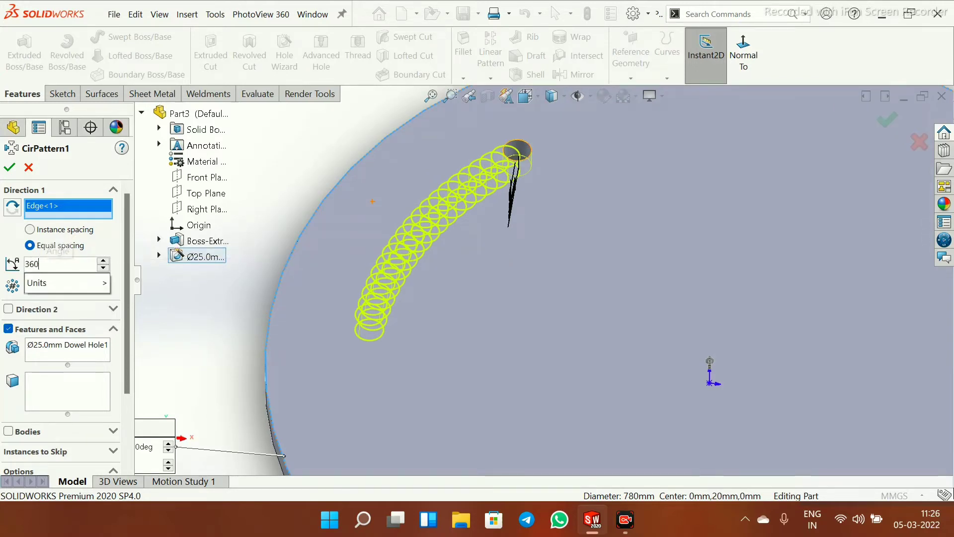
{"action": "key", "text": "Return"}
{"action": "scroll", "coordinate": [543, 282], "scroll_direction": "up", "scroll_amount": 5}
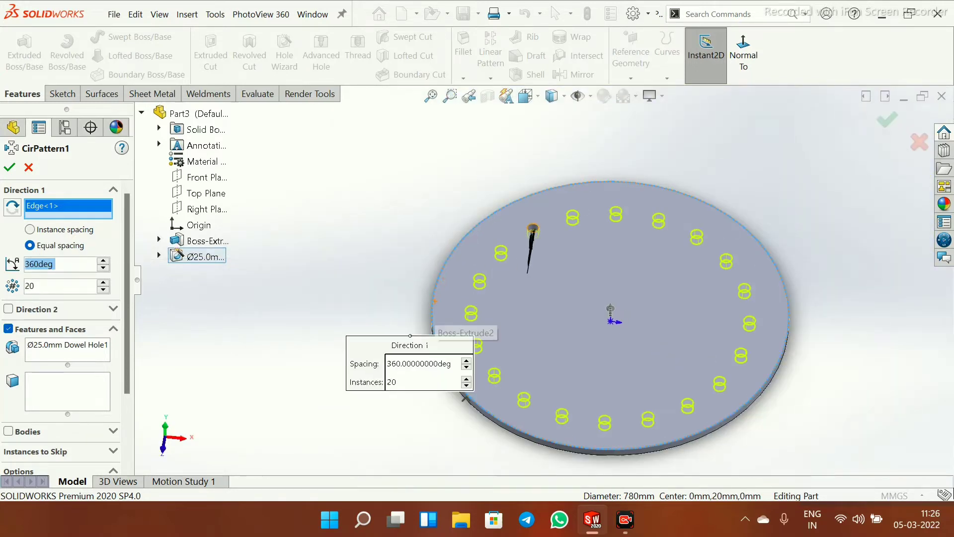
{"action": "scroll", "coordinate": [631, 386], "scroll_direction": "down", "scroll_amount": 1}
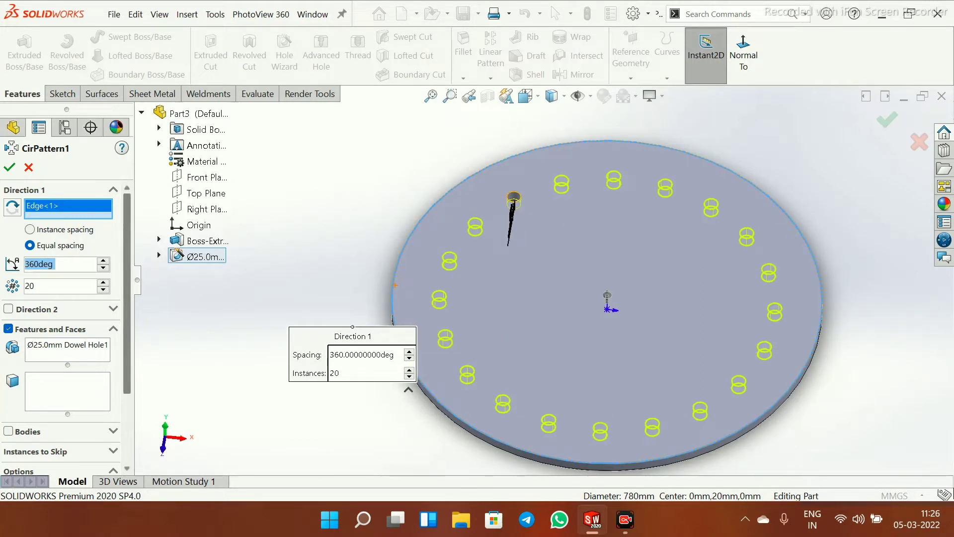
Try skipping pattern instances 6, 7 and 8 of direction 1 and restore all three
{"action": "scroll", "coordinate": [65, 323], "scroll_direction": "down", "scroll_amount": 4}
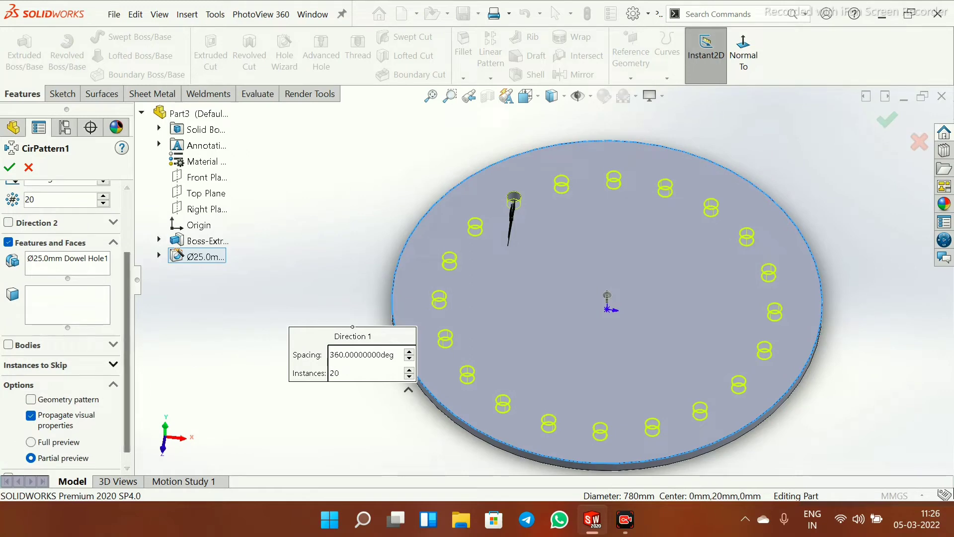
{"action": "left_click", "coordinate": [114, 364]}
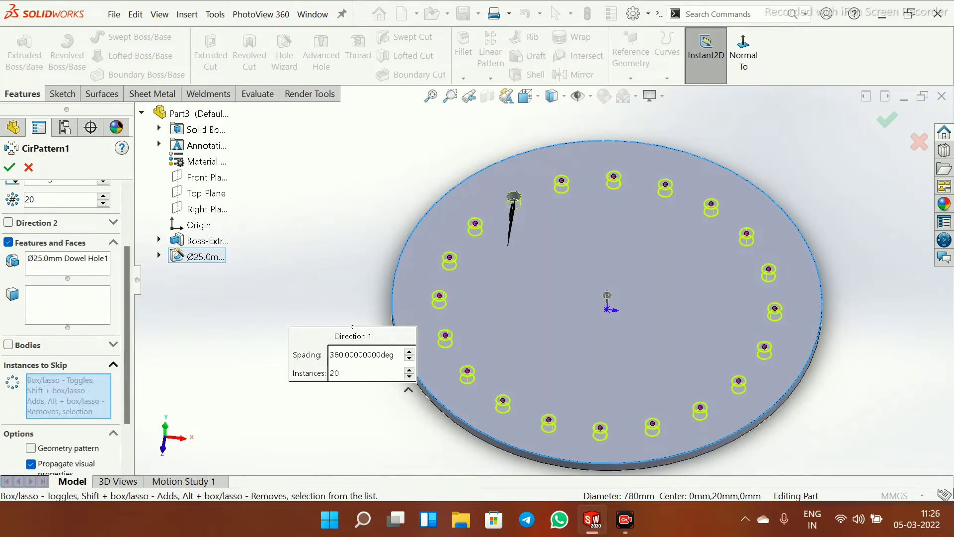
{"action": "left_click", "coordinate": [503, 400]}
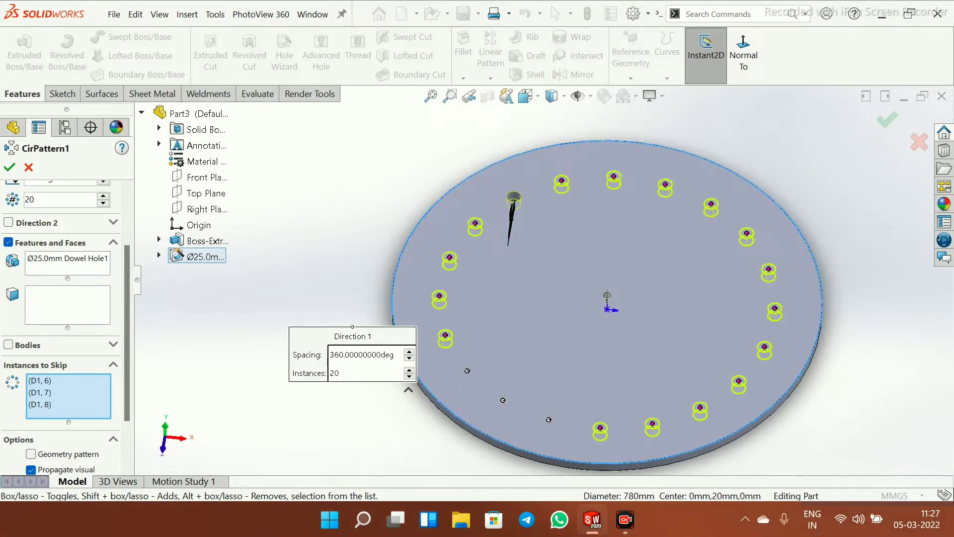
{"action": "left_click", "coordinate": [467, 371]}
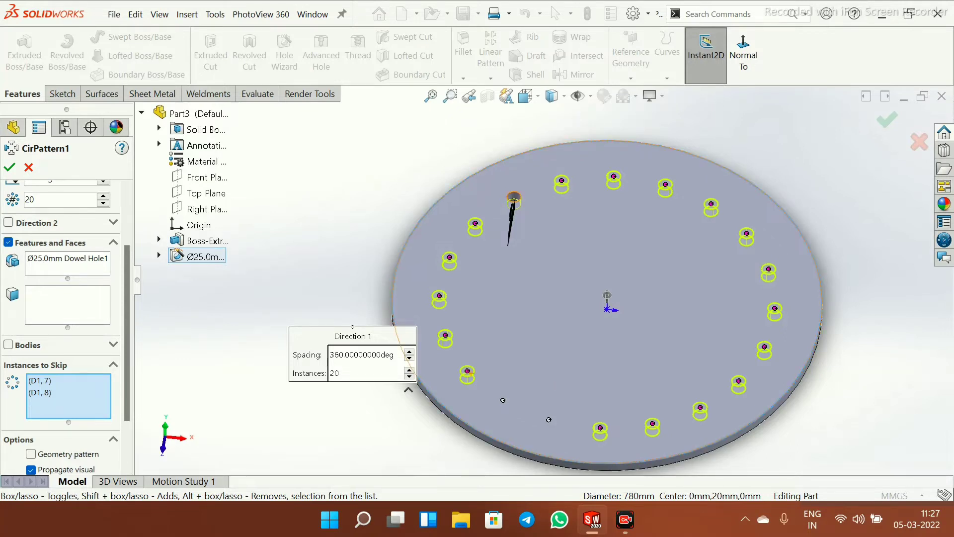
{"action": "left_click", "coordinate": [502, 400]}
{"action": "left_click", "coordinate": [549, 419]}
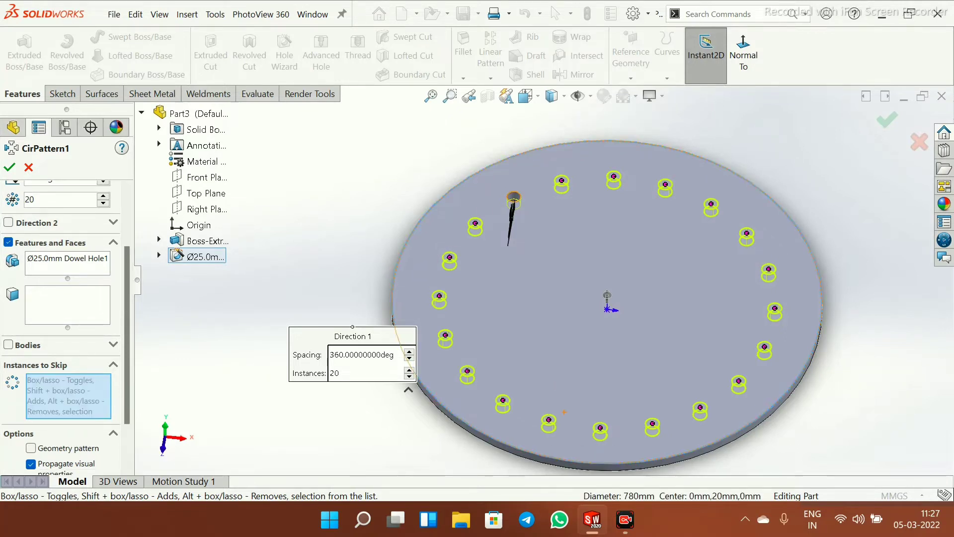
Accept the circular pattern of dowel holes around the disc
{"action": "middle_click_drag", "start_coordinate": [564, 412], "coordinate": [582, 395]}
{"action": "scroll", "coordinate": [631, 323], "scroll_direction": "up", "scroll_amount": 2}
{"action": "scroll", "coordinate": [631, 323], "scroll_direction": "down", "scroll_amount": 2}
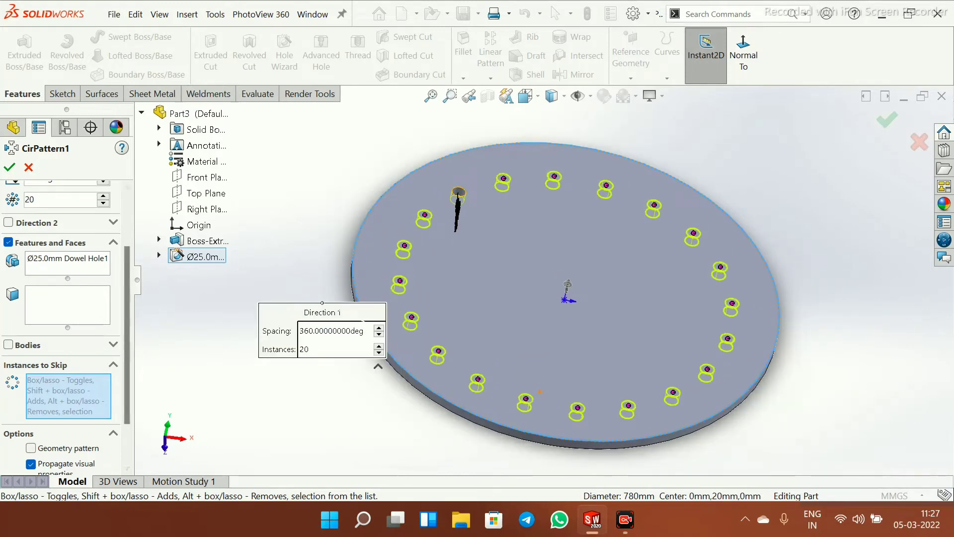
{"action": "scroll", "coordinate": [62, 298], "scroll_direction": "up", "scroll_amount": 3}
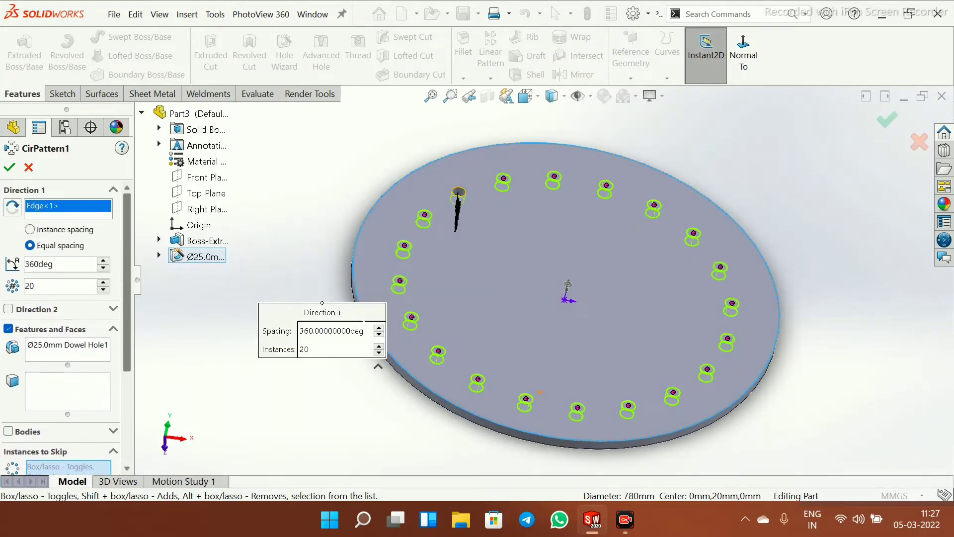
{"action": "left_click", "coordinate": [9, 167]}
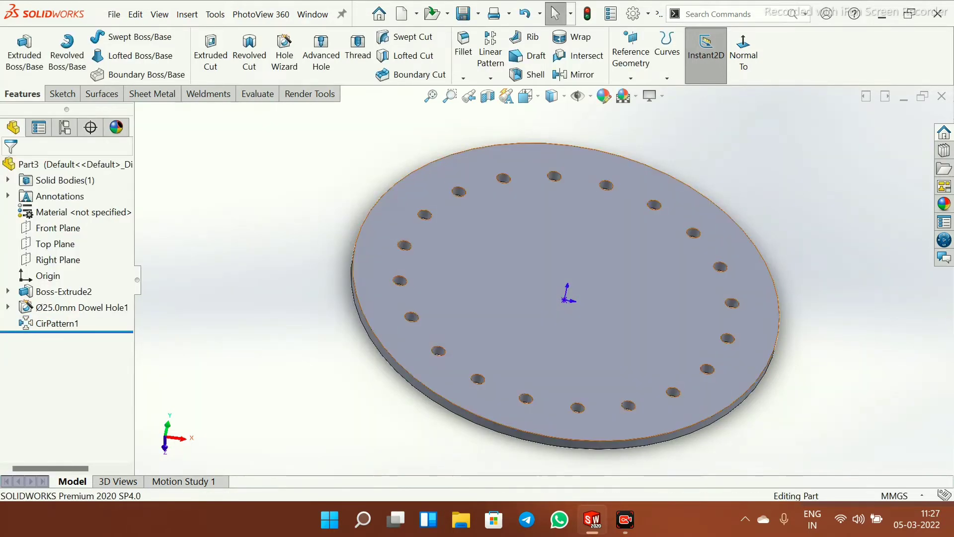
Examine the ring of patterned holes on the disc from several angles and distances
{"action": "mouse_move", "coordinate": [641, 278]}
{"action": "middle_mouse_down"}
{"action": "mouse_move", "coordinate": [537, 273]}
{"action": "mouse_move", "coordinate": [591, 298]}
{"action": "mouse_move", "coordinate": [594, 275]}
{"action": "mouse_move", "coordinate": [612, 318]}
{"action": "mouse_move", "coordinate": [614, 278]}
{"action": "mouse_move", "coordinate": [641, 281]}
{"action": "middle_mouse_up"}
{"action": "scroll", "coordinate": [709, 381], "scroll_direction": "down", "scroll_amount": 2}
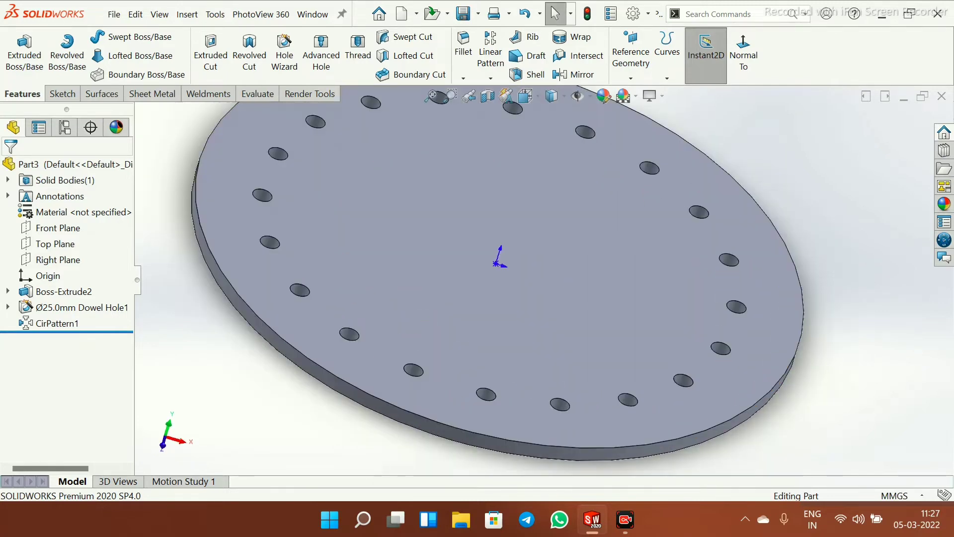
{"action": "scroll", "coordinate": [596, 283], "scroll_direction": "up", "scroll_amount": 2}
{"action": "scroll", "coordinate": [572, 199], "scroll_direction": "down", "scroll_amount": 1}
{"action": "scroll", "coordinate": [572, 199], "scroll_direction": "up", "scroll_amount": 1}
{"action": "middle_click_drag", "start_coordinate": [470, 193], "coordinate": [467, 214]}
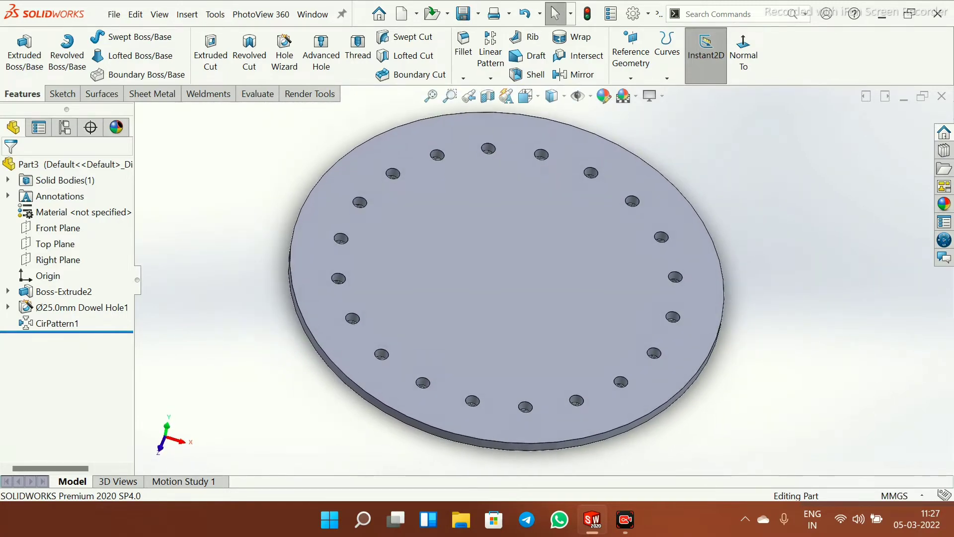
{"action": "scroll", "coordinate": [467, 214], "scroll_direction": "up", "scroll_amount": 2}
{"action": "scroll", "coordinate": [467, 214], "scroll_direction": "down", "scroll_amount": 2}
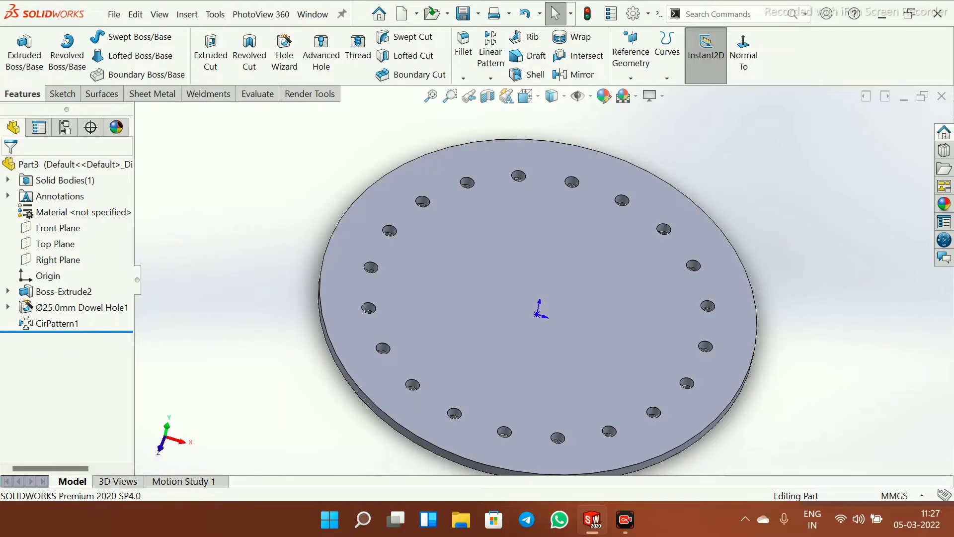
{"action": "scroll", "coordinate": [530, 298], "scroll_direction": "up", "scroll_amount": 2}
{"action": "scroll", "coordinate": [529, 298], "scroll_direction": "down", "scroll_amount": 1}
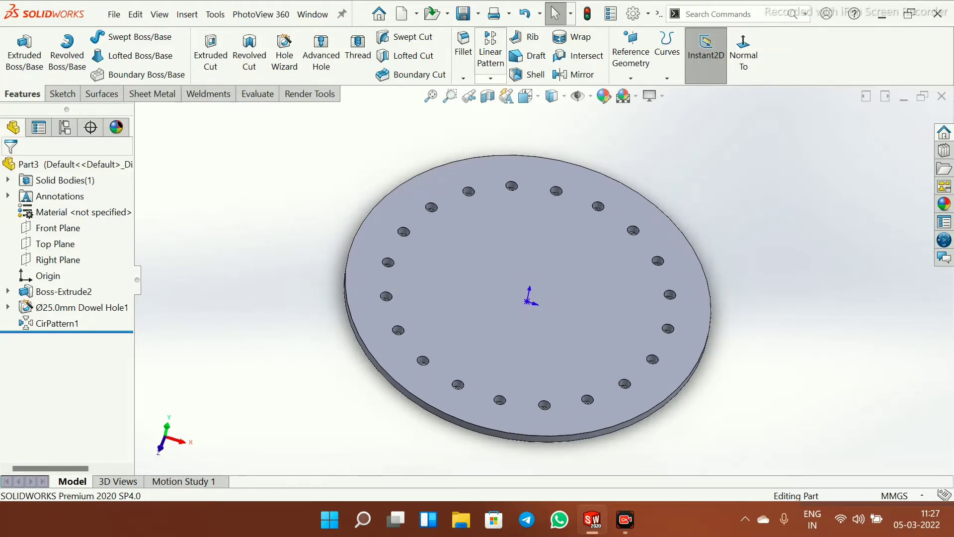
Delete the dowel hole feature together with its circular pattern, leaving only the plain disc
{"action": "left_click", "coordinate": [491, 78]}
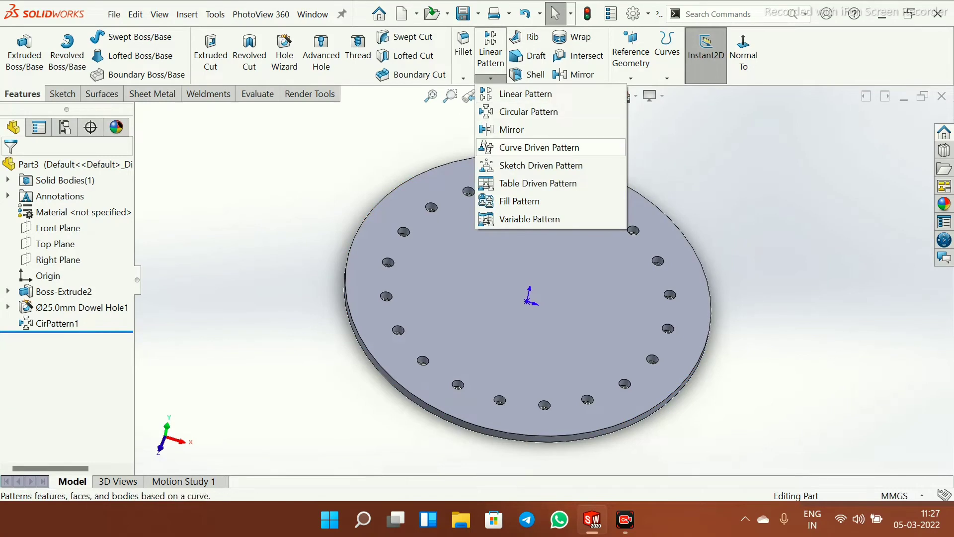
{"action": "key", "text": "Escape"}
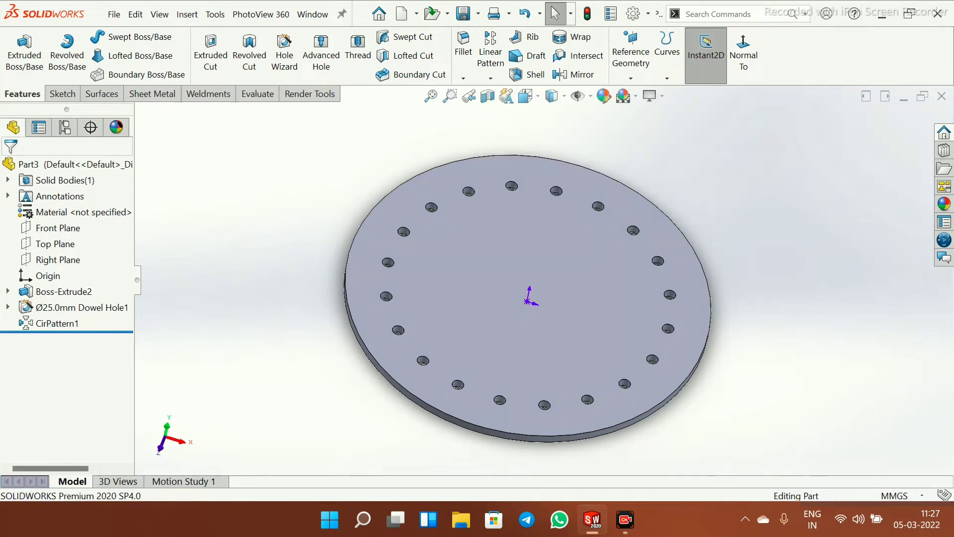
{"action": "right_click", "coordinate": [54, 307]}
{"action": "left_click", "coordinate": [75, 307]}
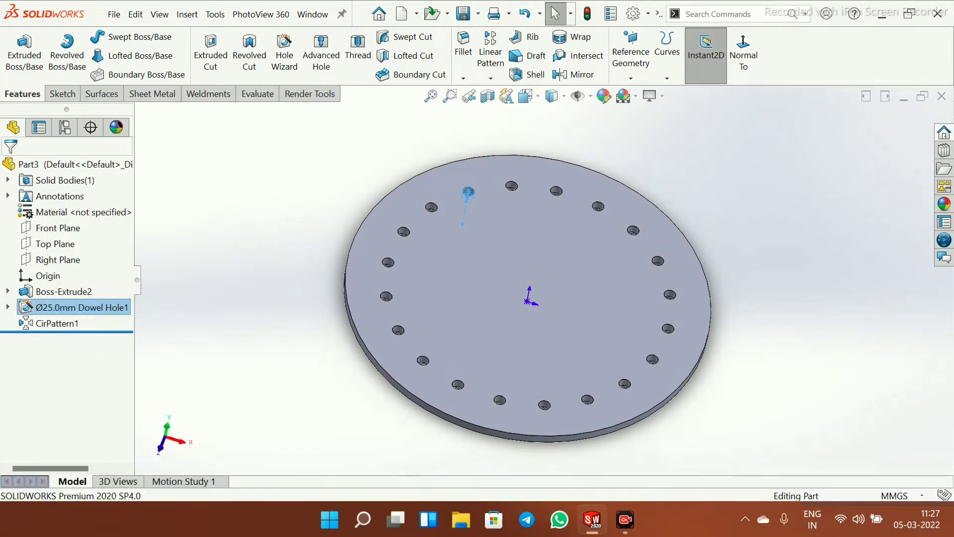
{"action": "key", "text": "Return"}
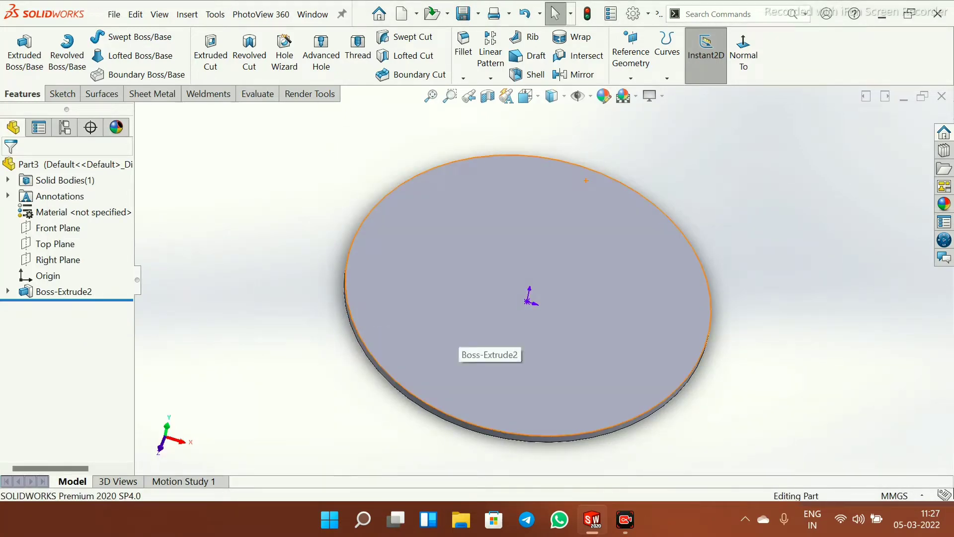
Start a sketch on the disc's top face and draw a four-point wavy spline across its middle
{"action": "left_click", "coordinate": [460, 296]}
{"action": "left_click", "coordinate": [513, 265]}
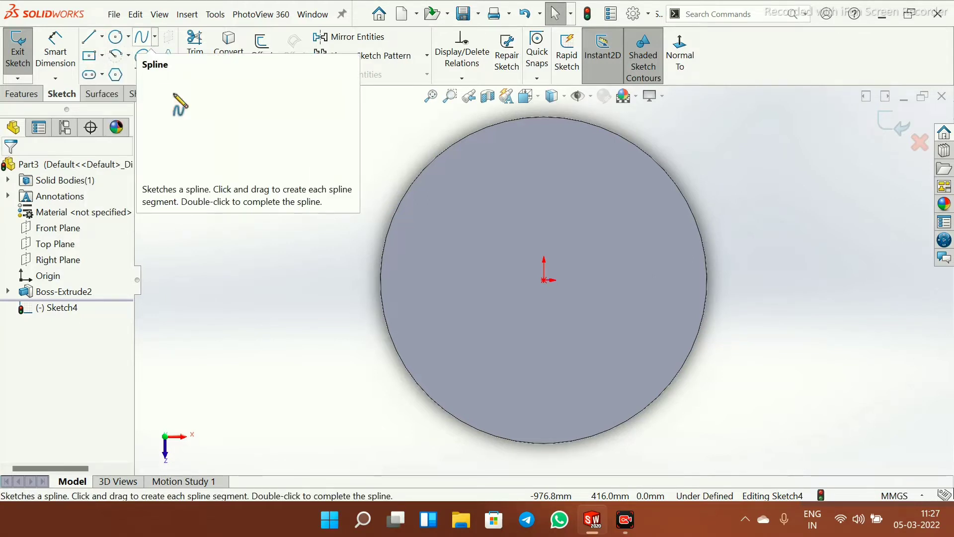
{"action": "left_click", "coordinate": [142, 36]}
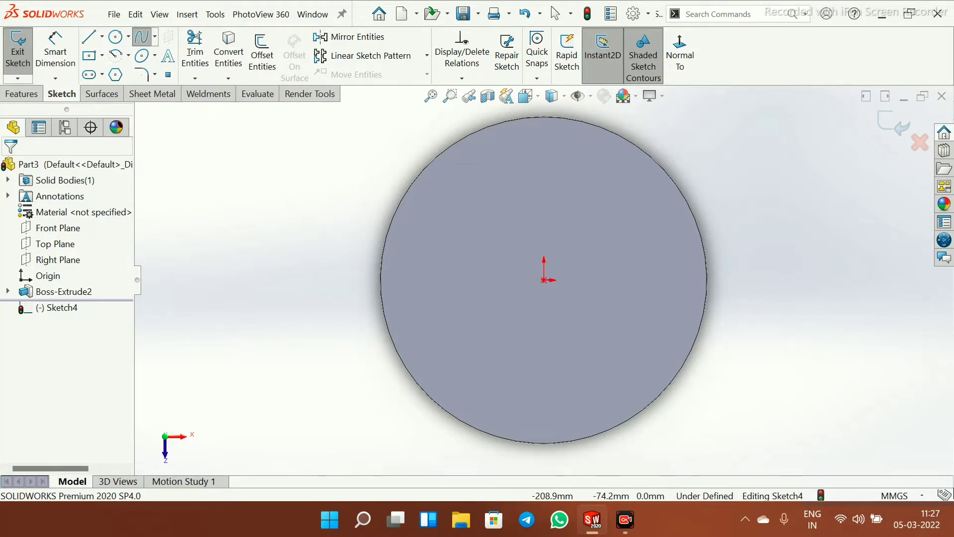
{"action": "left_click", "coordinate": [456, 311]}
{"action": "left_click", "coordinate": [491, 217]}
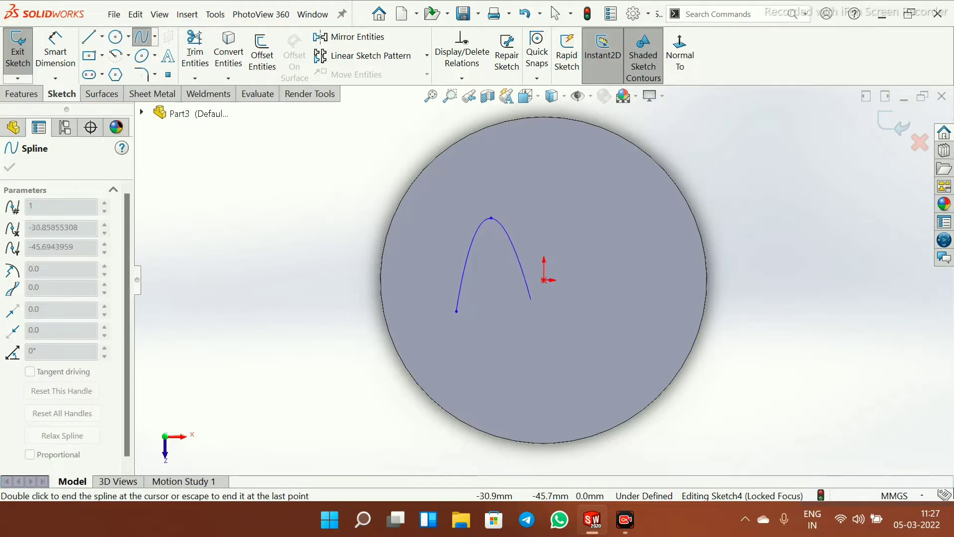
{"action": "left_click", "coordinate": [527, 293]}
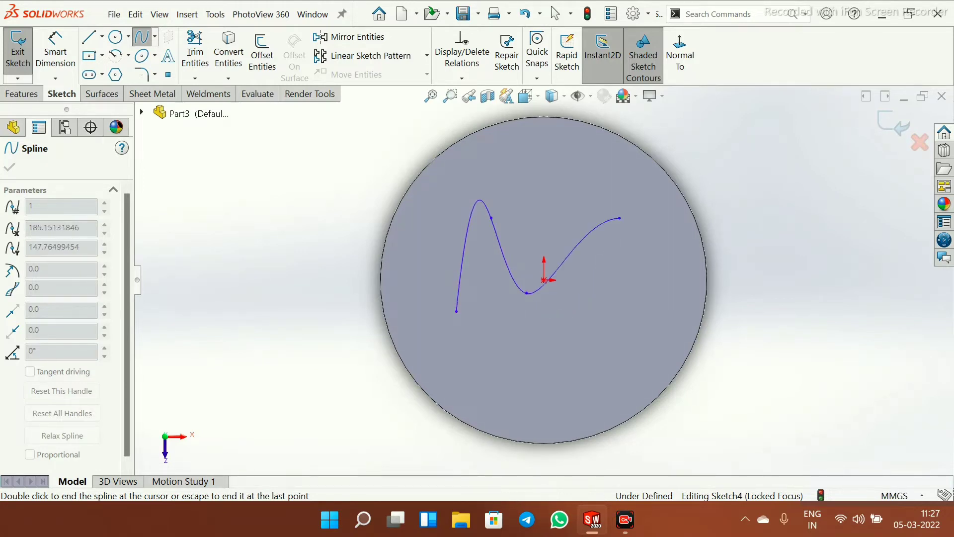
{"action": "left_click", "coordinate": [619, 218]}
{"action": "right_click", "coordinate": [664, 196]}
{"action": "left_click", "coordinate": [696, 256]}
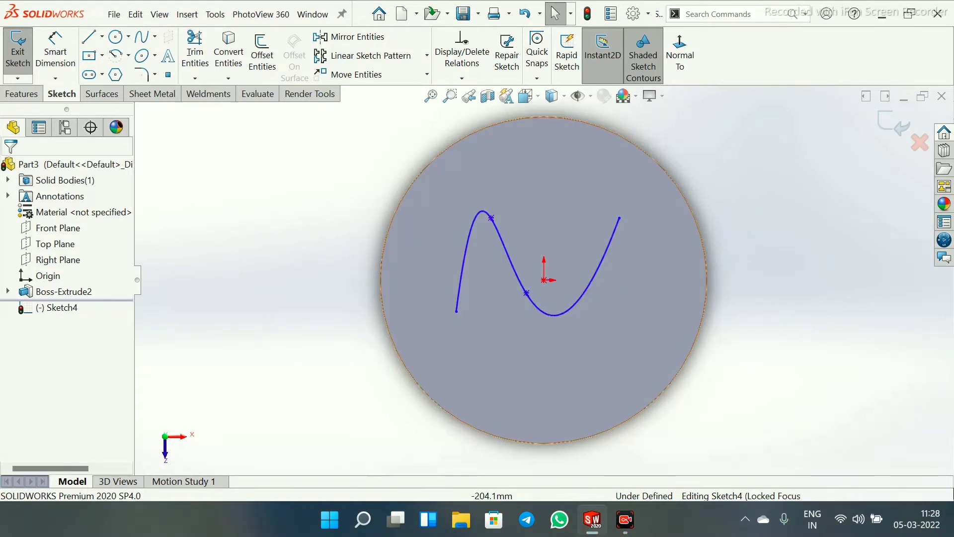
Reposition the spline's four points to form a wider, smoother S-shaped wave, and exit the sketch
{"action": "left_click_drag", "start_coordinate": [457, 311], "coordinate": [432, 286]}
{"action": "left_click", "coordinate": [752, 284]}
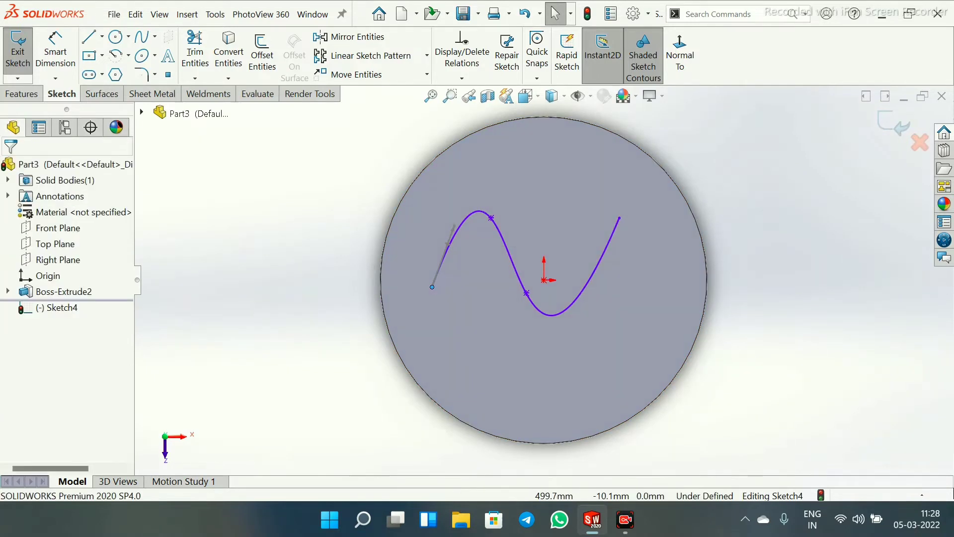
{"action": "scroll", "coordinate": [659, 228], "scroll_direction": "down", "scroll_amount": 2}
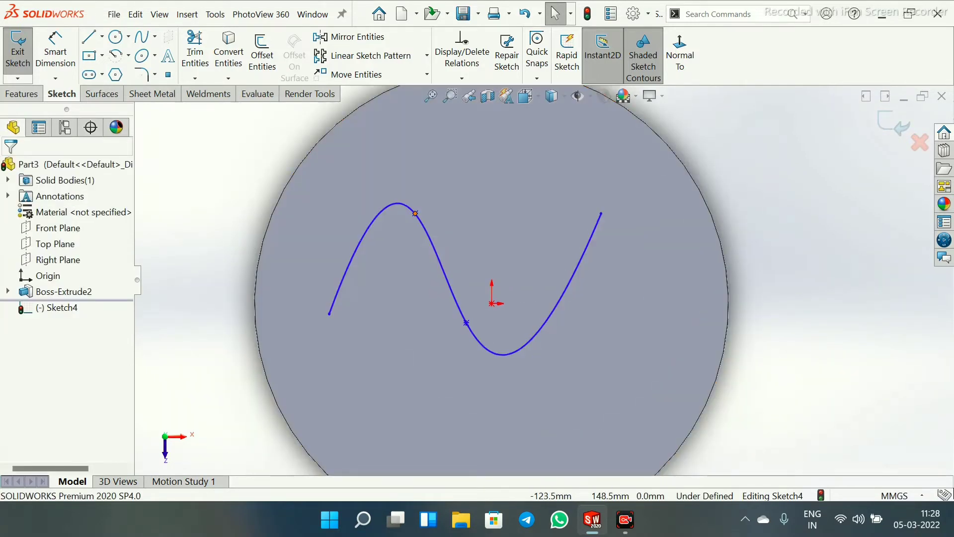
{"action": "left_click_drag", "start_coordinate": [416, 213], "coordinate": [421, 267]}
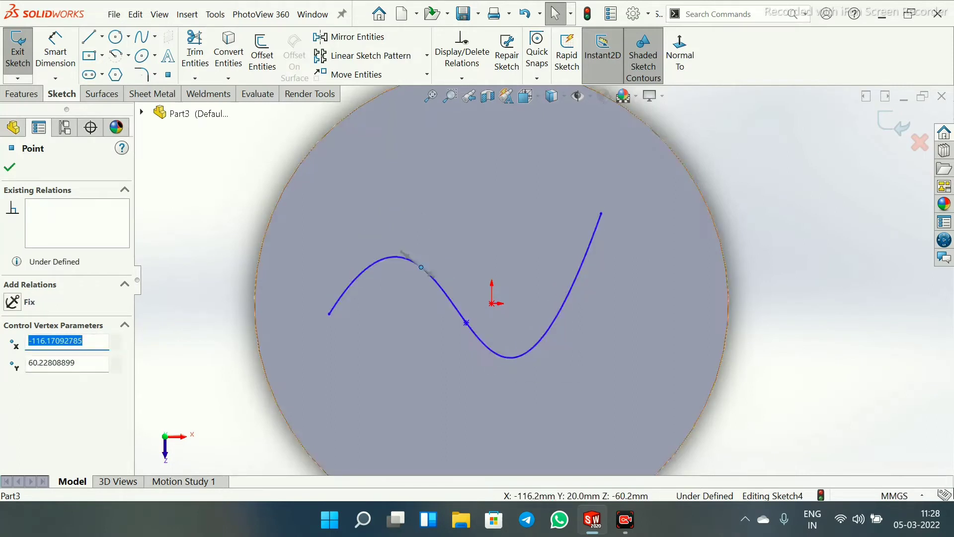
{"action": "left_click_drag", "start_coordinate": [467, 323], "coordinate": [500, 339]}
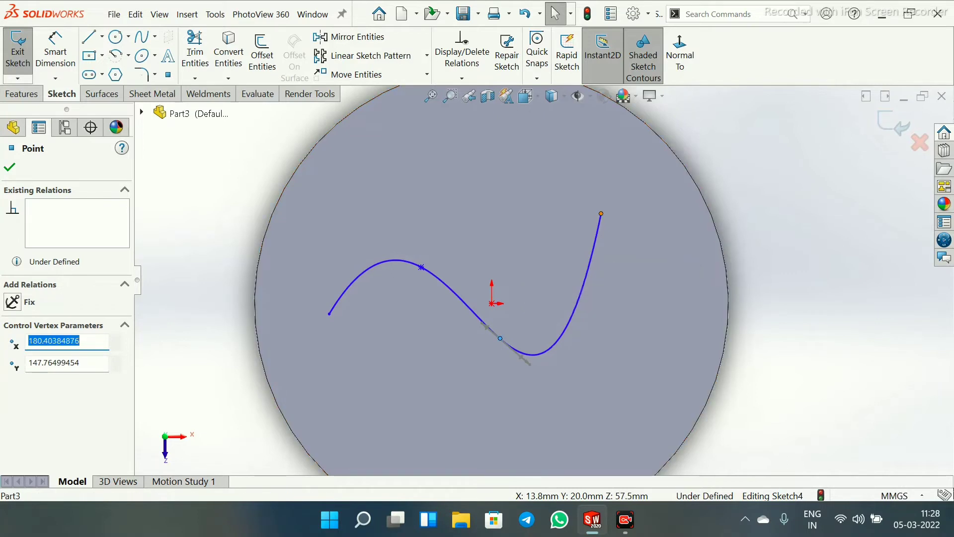
{"action": "left_click_drag", "start_coordinate": [600, 214], "coordinate": [659, 252]}
{"action": "left_click", "coordinate": [766, 281]}
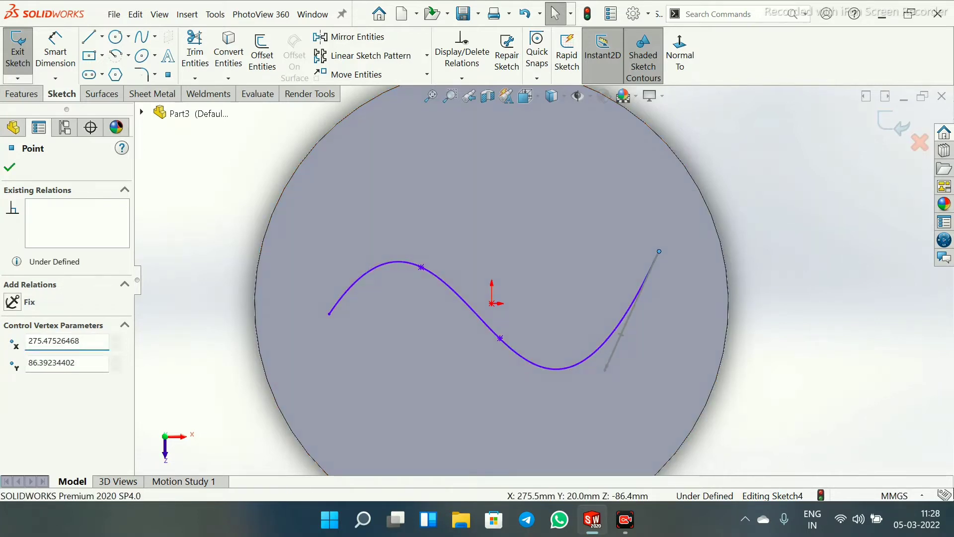
{"action": "scroll", "coordinate": [685, 268], "scroll_direction": "up", "scroll_amount": 3}
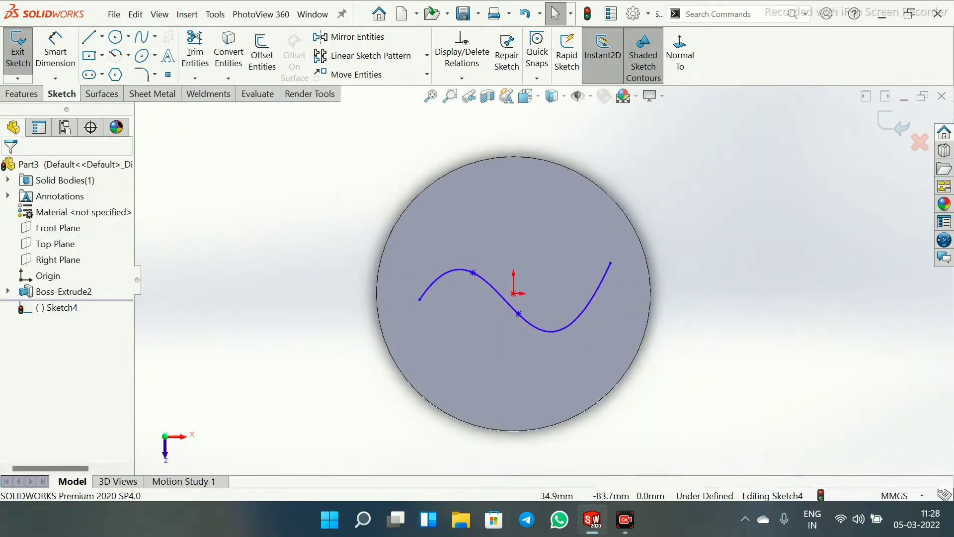
{"action": "scroll", "coordinate": [514, 326], "scroll_direction": "down", "scroll_amount": 2}
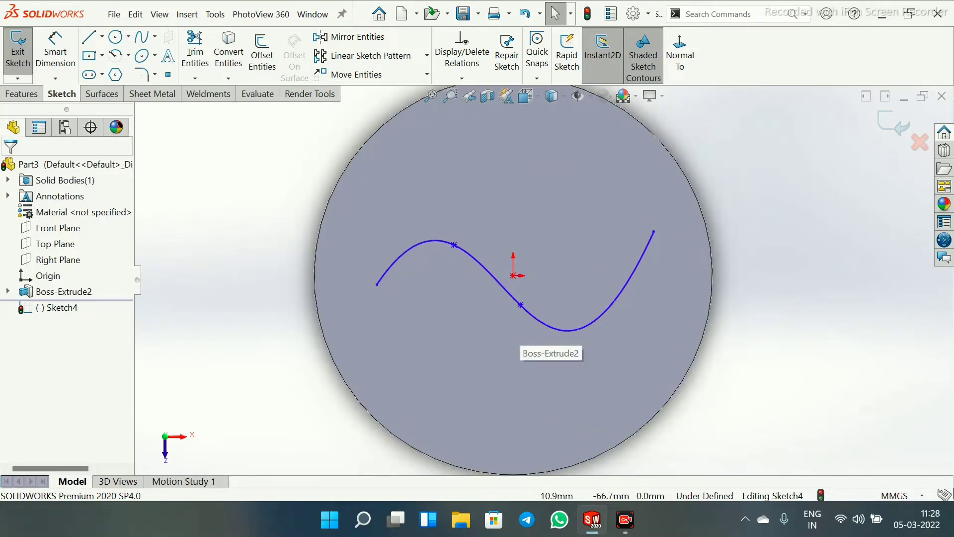
{"action": "left_click", "coordinate": [894, 125]}
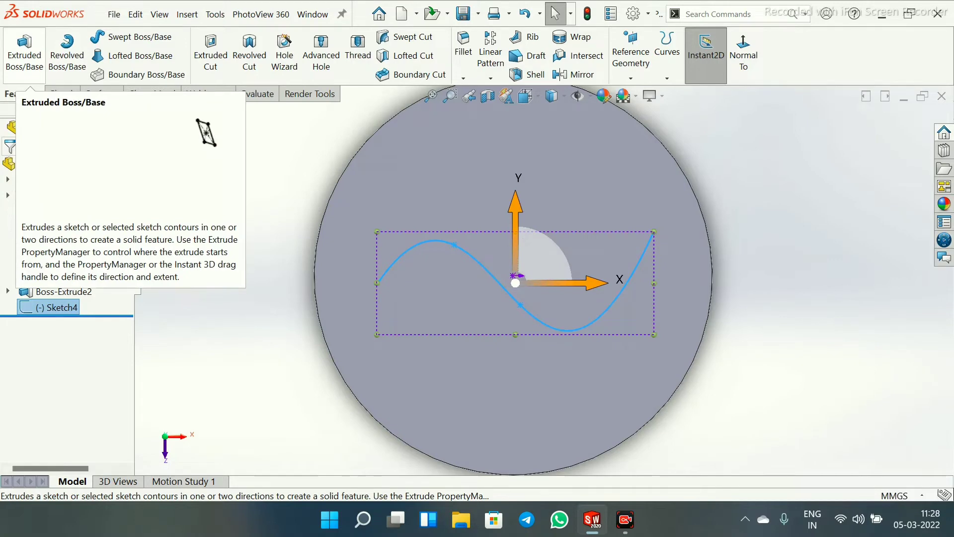
{"action": "left_click", "coordinate": [25, 55]}
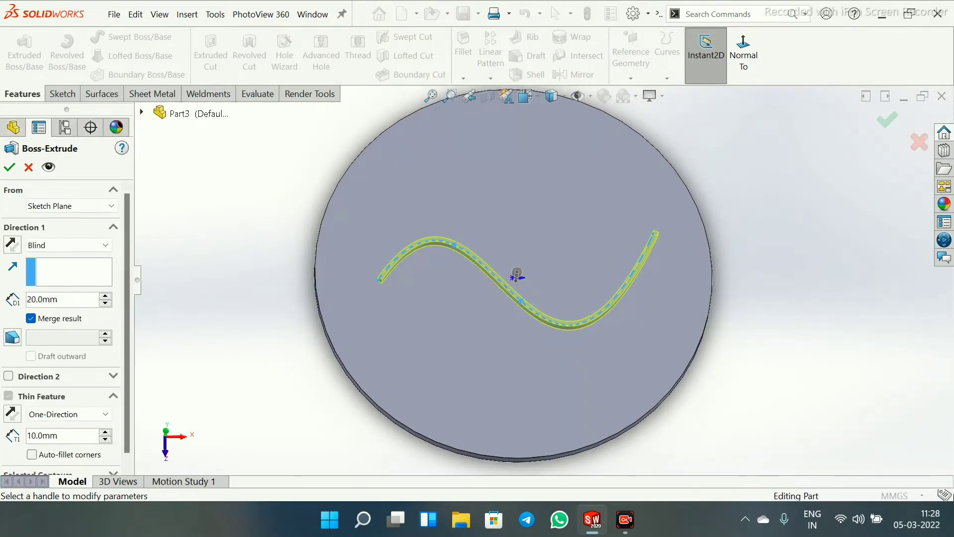
{"action": "key", "text": "Escape"}
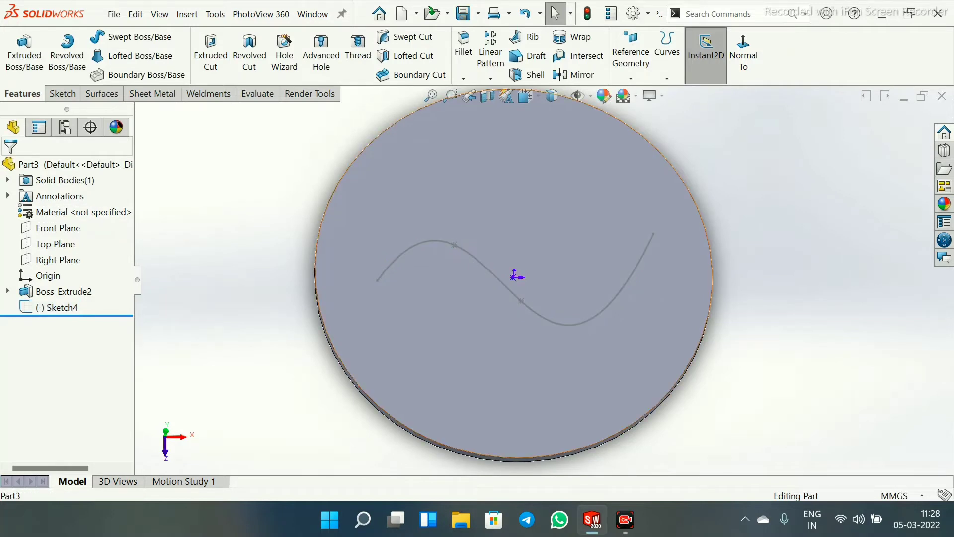
Sketch a circle about 51 mm in diameter on the disc's top face, just above the spline's left end
{"action": "left_click", "coordinate": [411, 194]}
{"action": "left_click", "coordinate": [463, 160]}
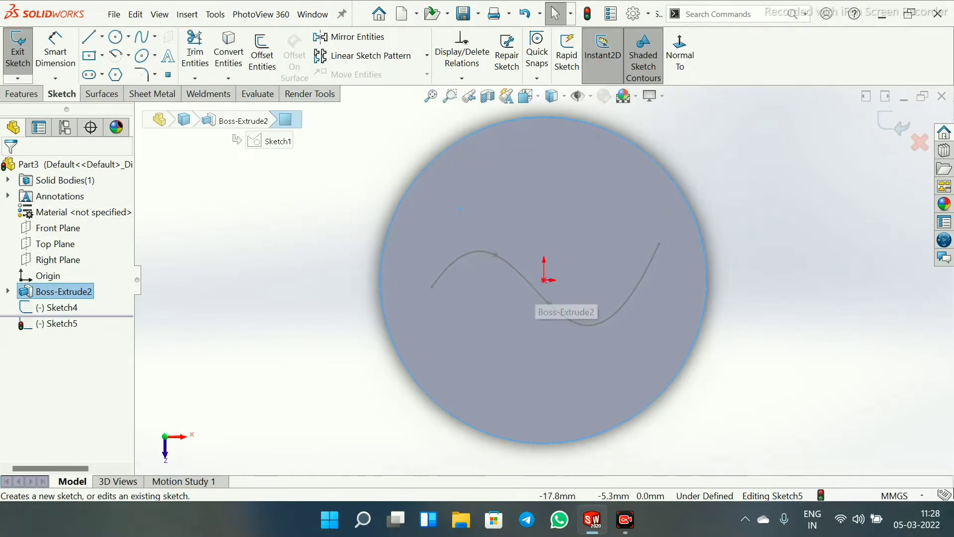
{"action": "middle_click_drag", "start_coordinate": [534, 284], "coordinate": [555, 184]}
{"action": "scroll", "coordinate": [573, 254], "scroll_direction": "down", "scroll_amount": 1}
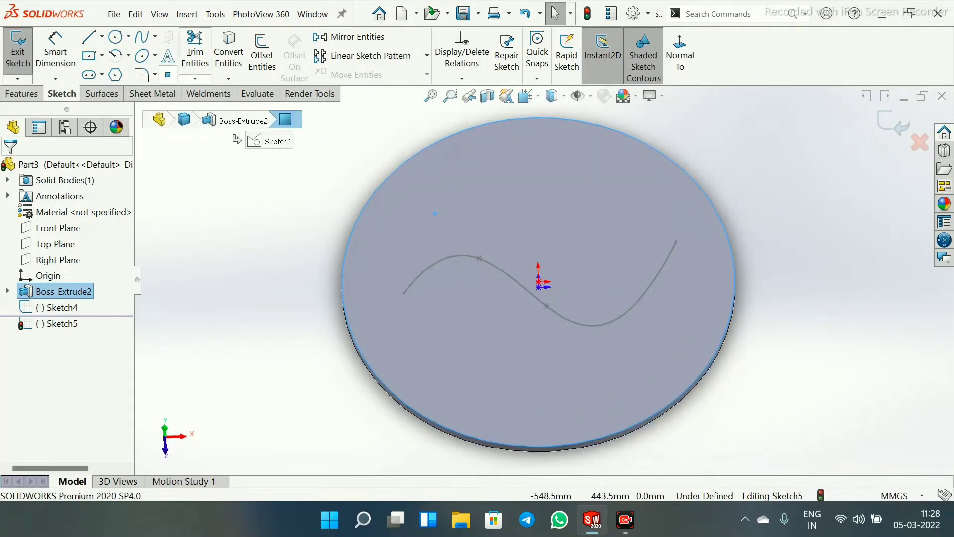
{"action": "left_click", "coordinate": [115, 36]}
{"action": "scroll", "coordinate": [434, 213], "scroll_direction": "down", "scroll_amount": 3}
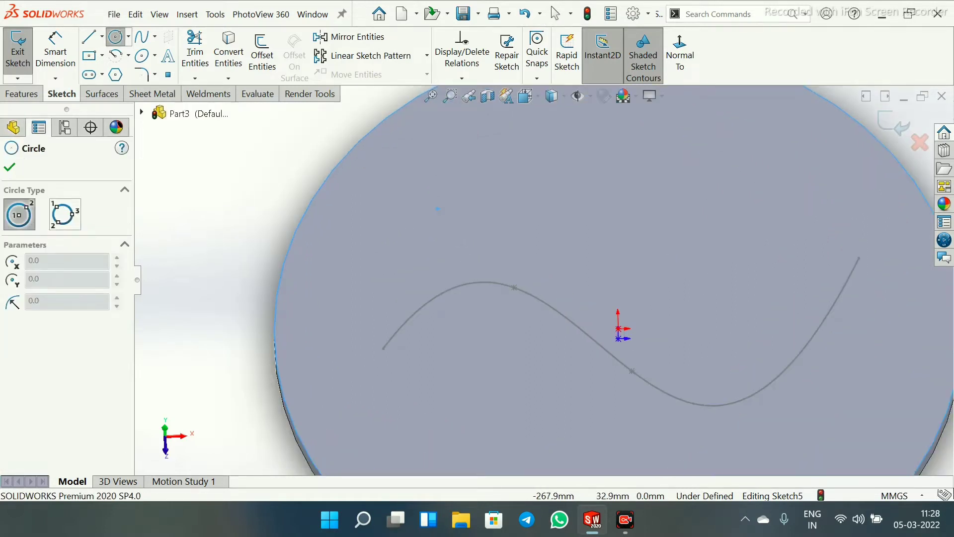
{"action": "left_click_drag", "start_coordinate": [386, 295], "coordinate": [408, 296]}
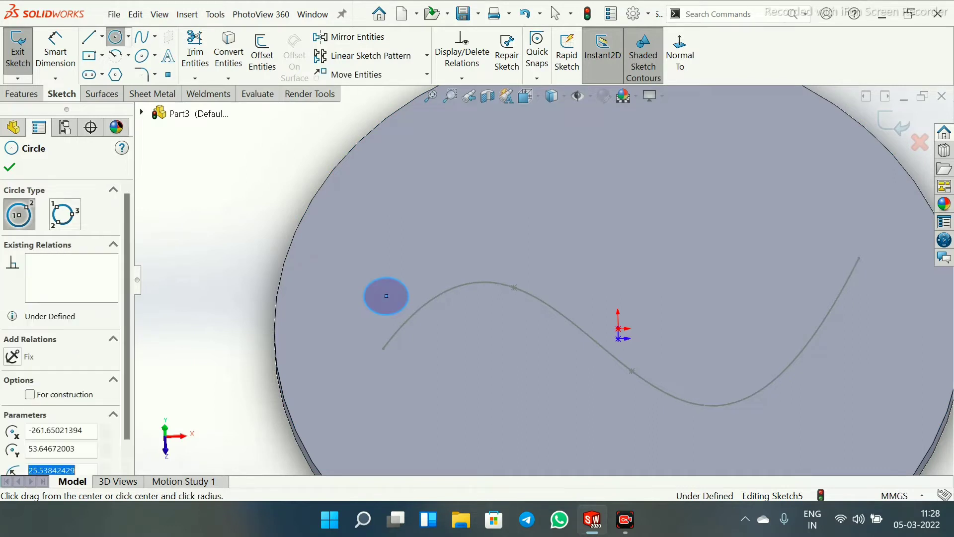
Dimension the circle's diameter as 40 mm
{"action": "right_click", "coordinate": [395, 312]}
{"action": "left_click", "coordinate": [416, 322]}
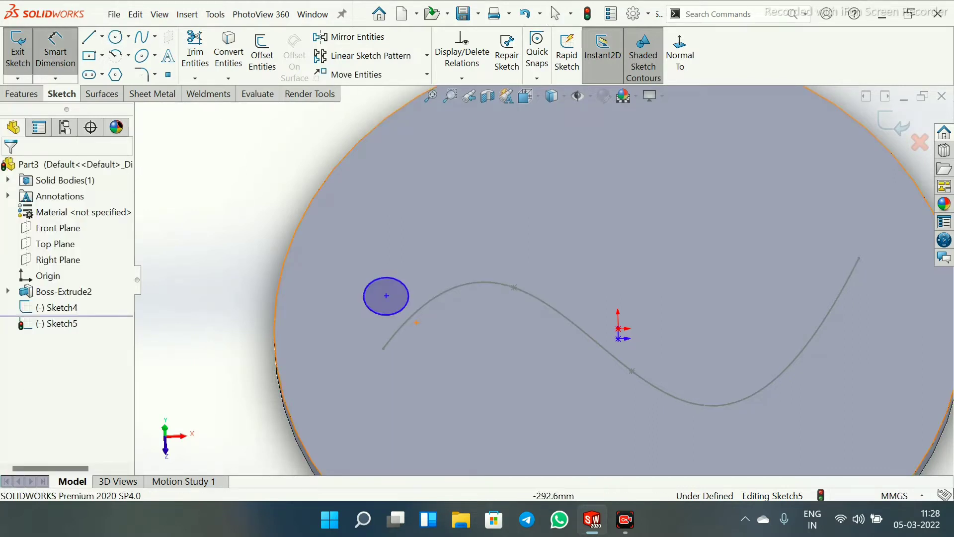
{"action": "left_click", "coordinate": [405, 306]}
{"action": "left_click", "coordinate": [256, 249]}
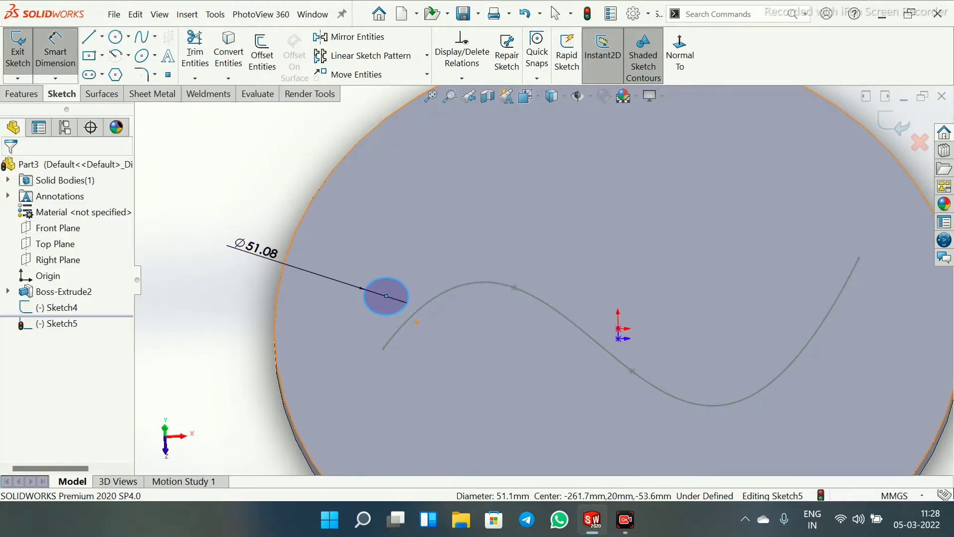
{"action": "type", "text": "40"}
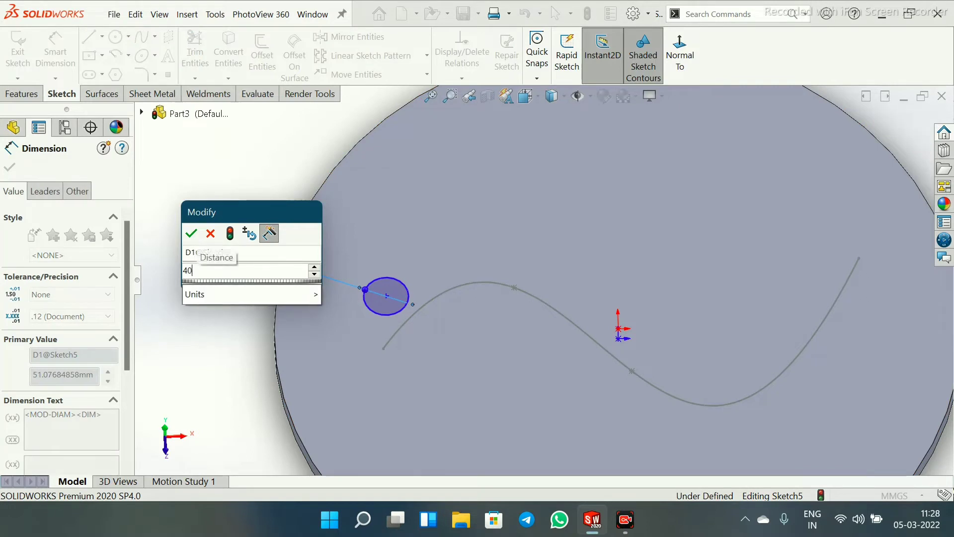
{"action": "key", "text": "Return"}
{"action": "key", "text": "Escape"}
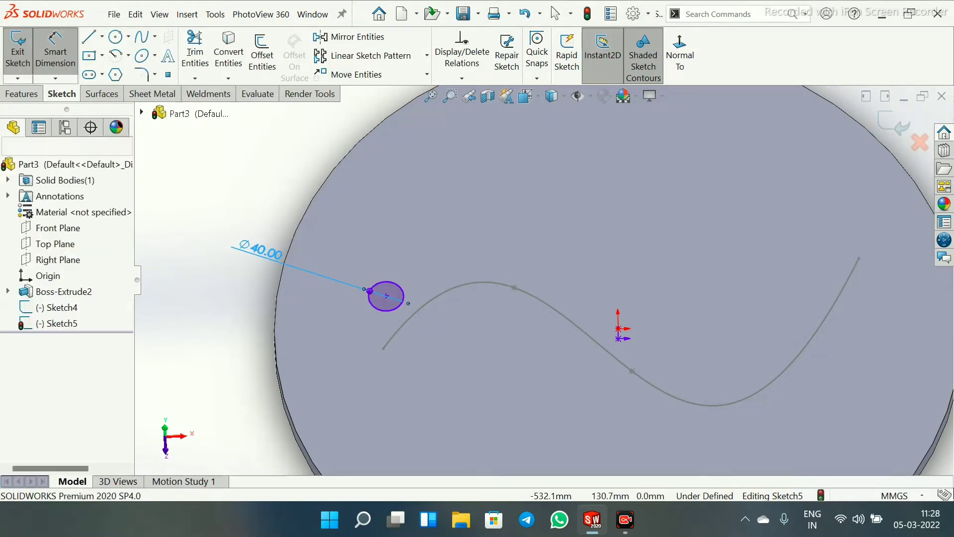
{"action": "key", "text": "Escape"}
Add a Tangent relation between the 40 mm circle and the spline
{"action": "left_click", "coordinate": [461, 78]}
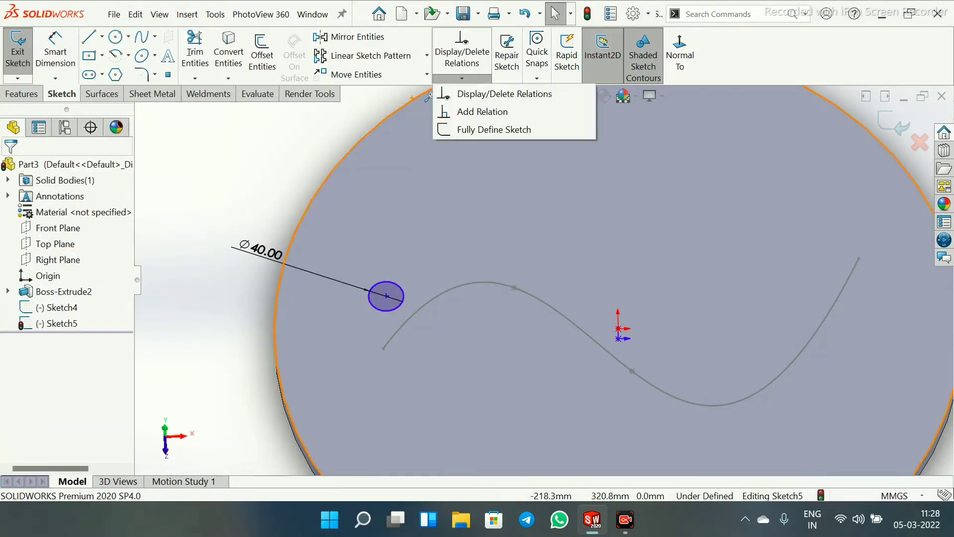
{"action": "left_click", "coordinate": [482, 111]}
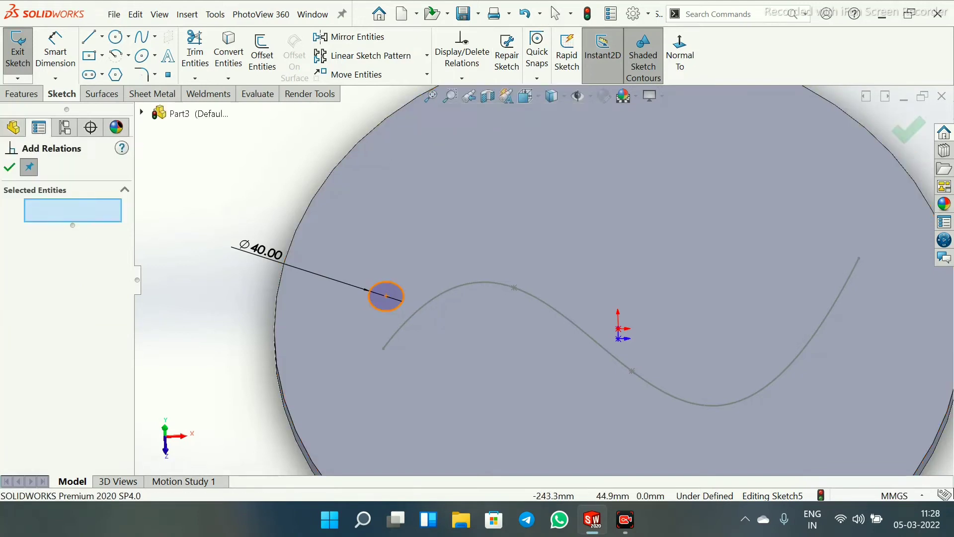
{"action": "left_click", "coordinate": [386, 296]}
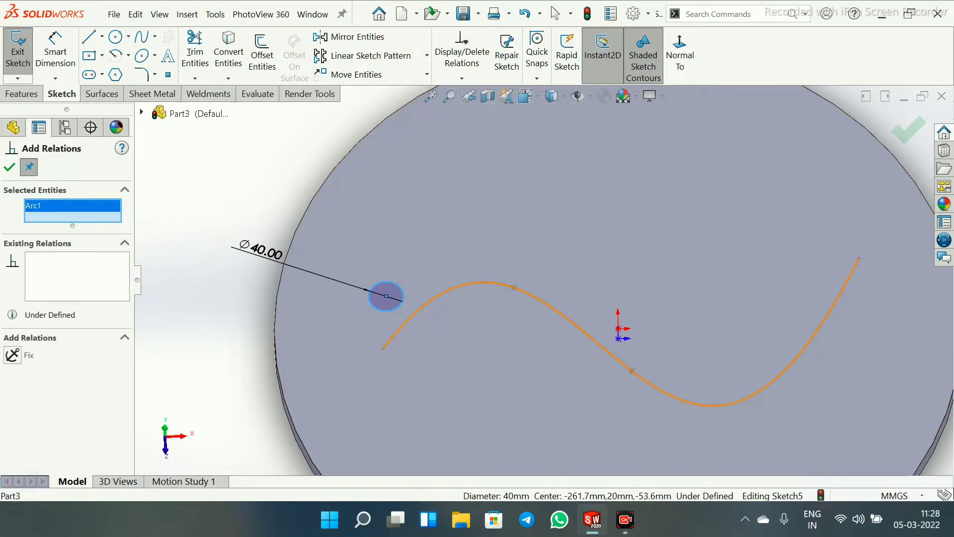
{"action": "left_click", "coordinate": [571, 327]}
{"action": "left_click", "coordinate": [12, 367]}
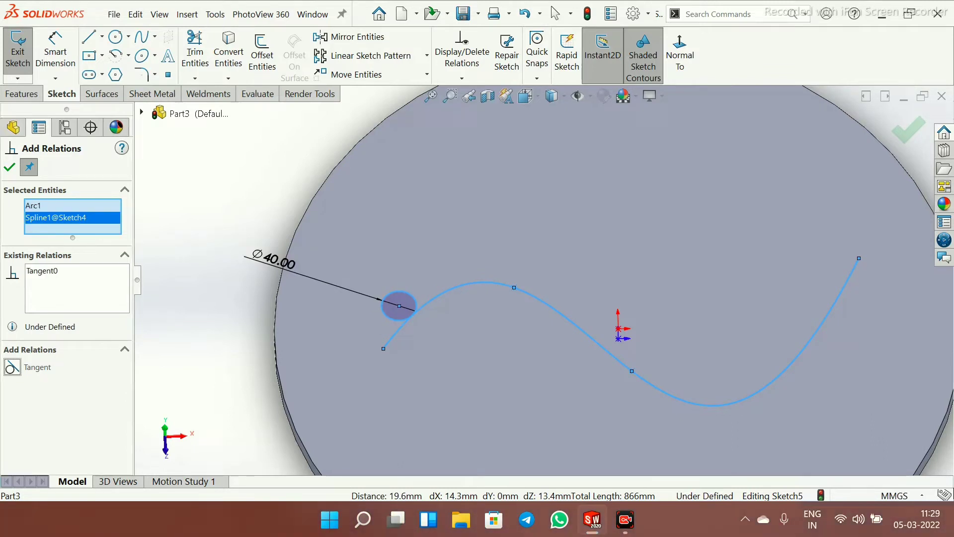
{"action": "left_click", "coordinate": [9, 168]}
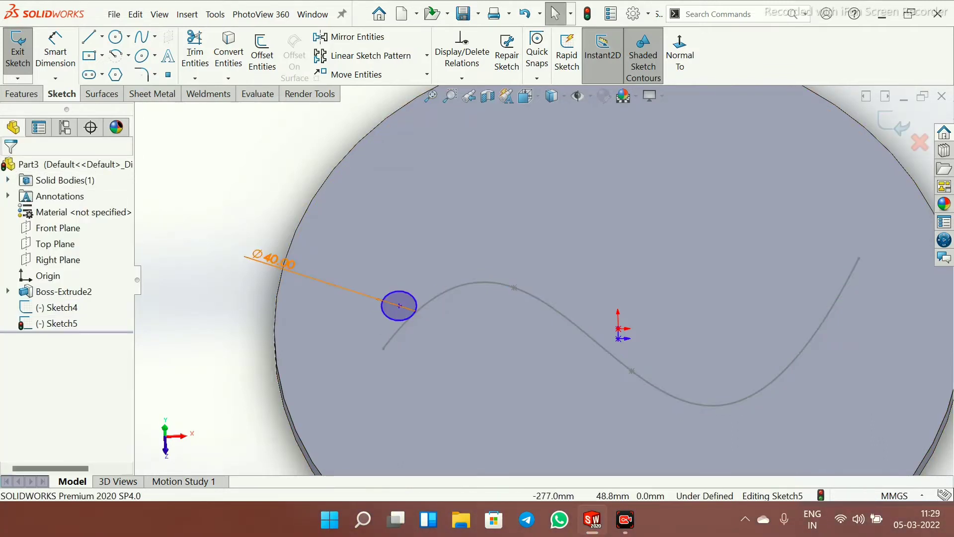
Move the circle to the spline's left end and add a Vertical relation between its centre and the spline's left endpoint
{"action": "left_click", "coordinate": [399, 305]}
{"action": "left_click_drag", "start_coordinate": [399, 306], "coordinate": [369, 340]}
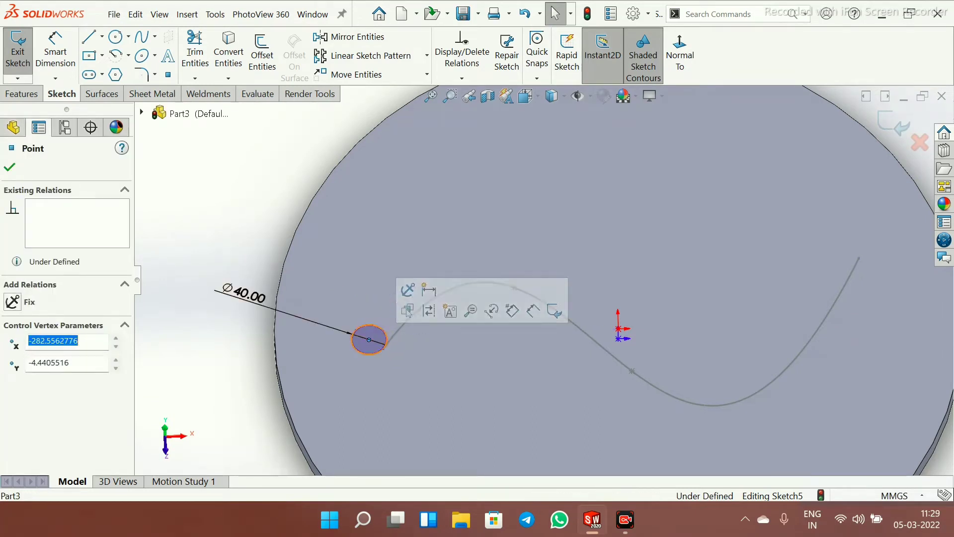
{"action": "key", "text": "Escape"}
{"action": "scroll", "coordinate": [311, 367], "scroll_direction": "down", "scroll_amount": 3}
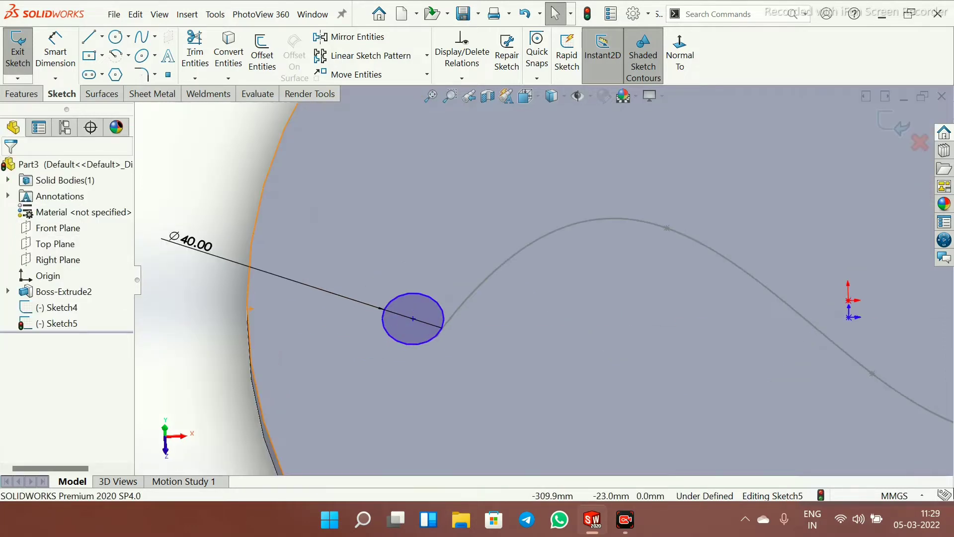
{"action": "left_click", "coordinate": [462, 78]}
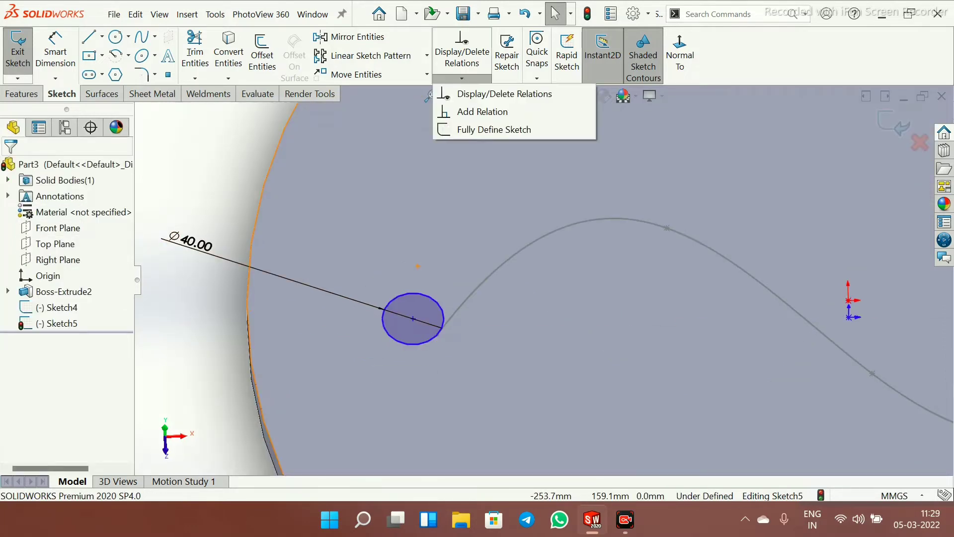
{"action": "left_click", "coordinate": [492, 111]}
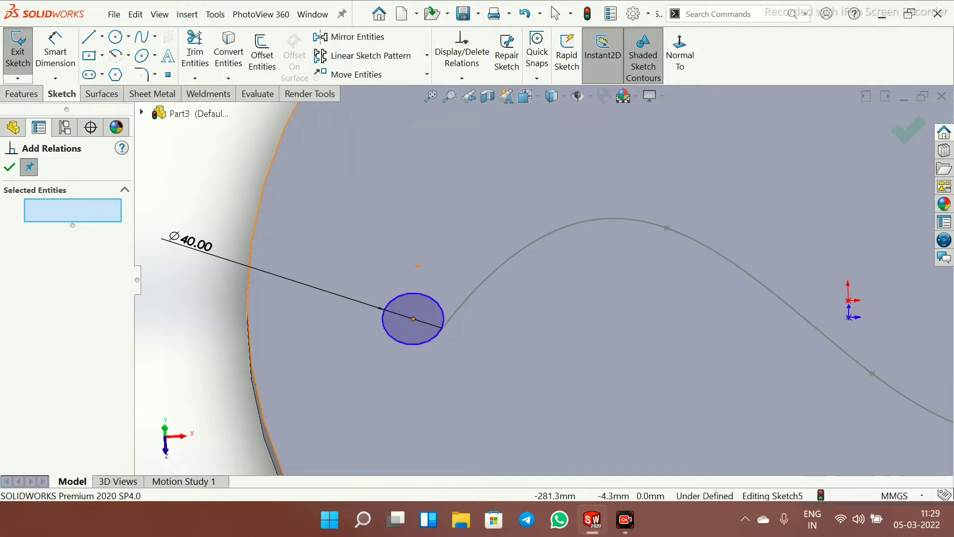
{"action": "left_click", "coordinate": [413, 318]}
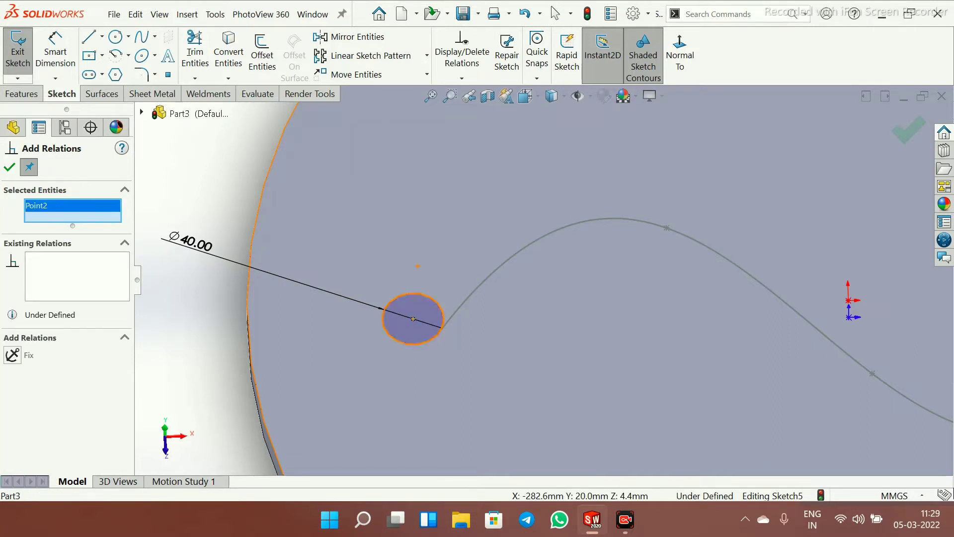
{"action": "left_click", "coordinate": [437, 334]}
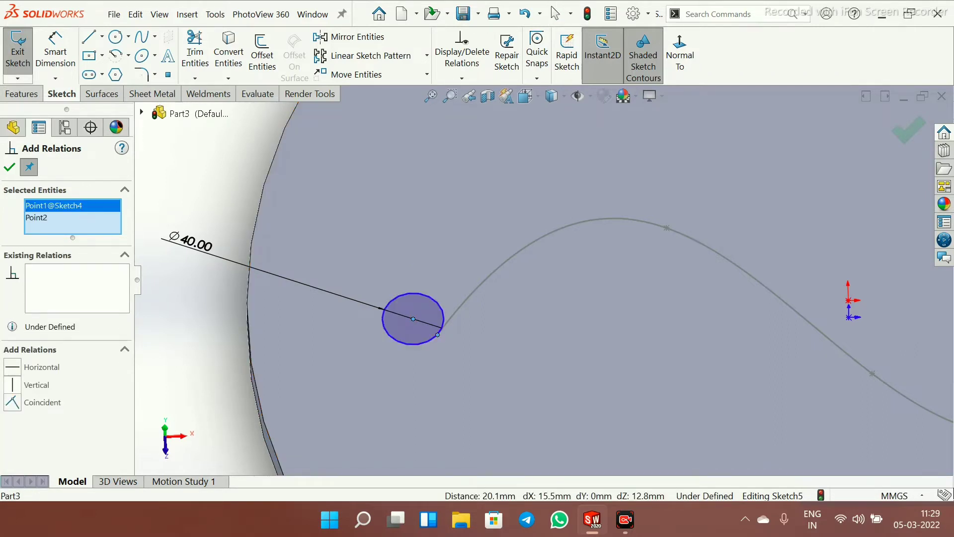
{"action": "left_click", "coordinate": [13, 385]}
{"action": "key", "text": "Escape"}
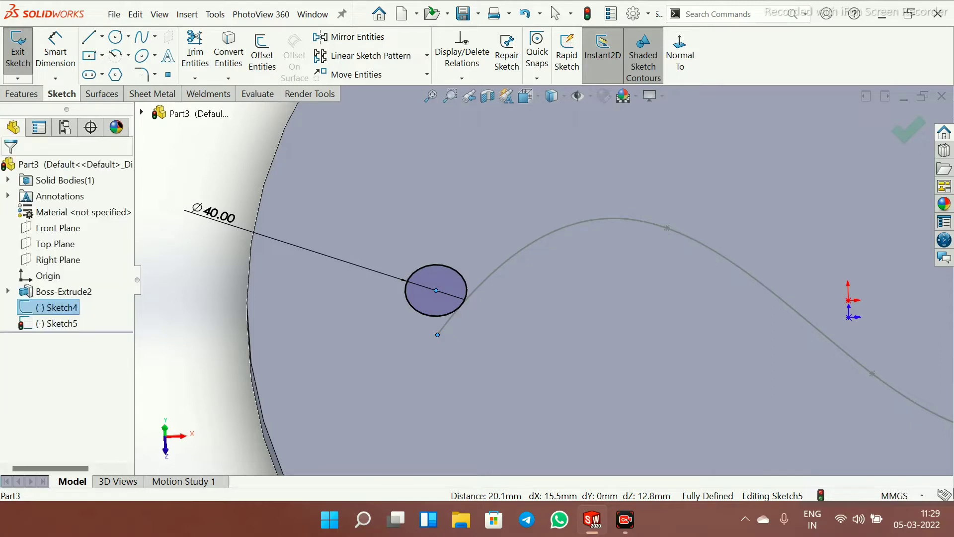
Finish the circle's sketch and extrude the 40 mm circle 20 mm, merged with the disc
{"action": "key", "text": "f"}
{"action": "scroll", "coordinate": [800, 297], "scroll_direction": "down", "scroll_amount": 2}
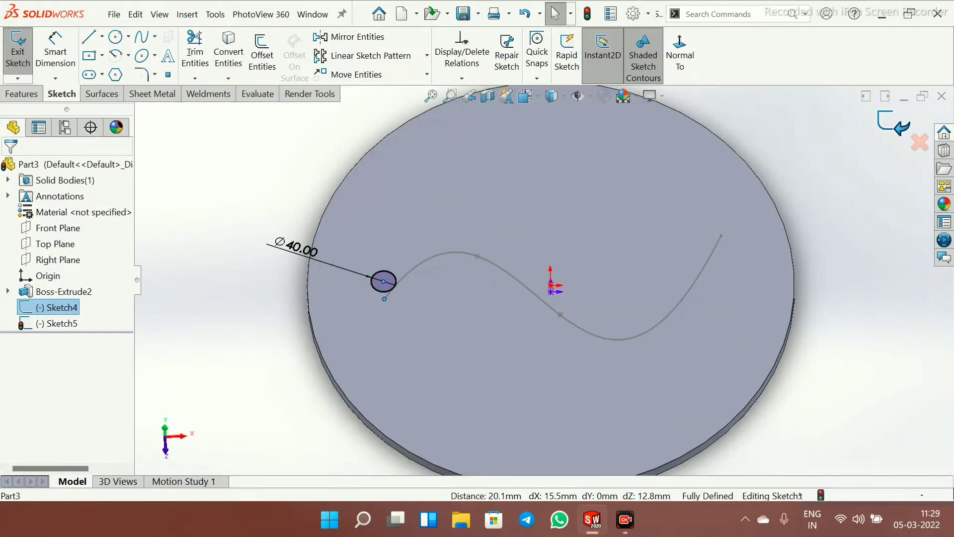
{"action": "left_click", "coordinate": [894, 124]}
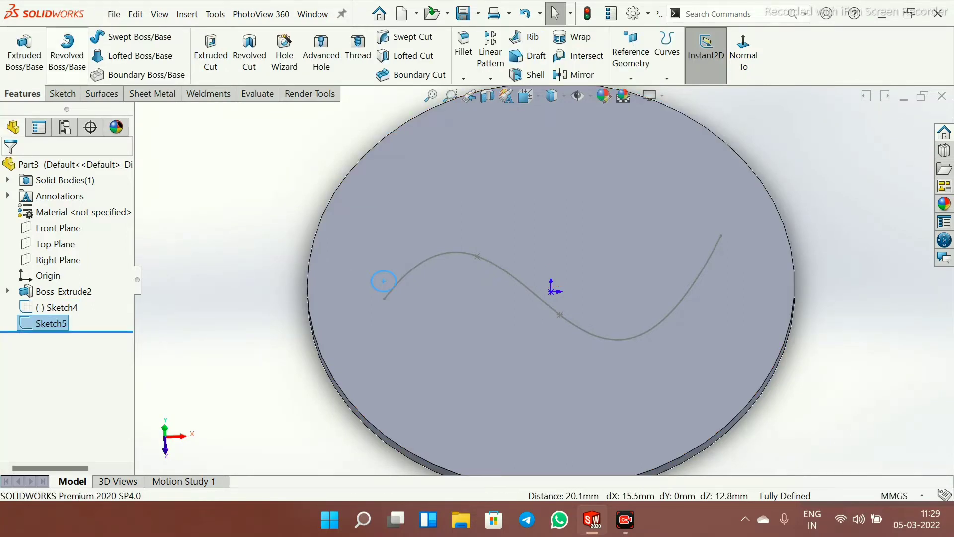
{"action": "left_click", "coordinate": [24, 55]}
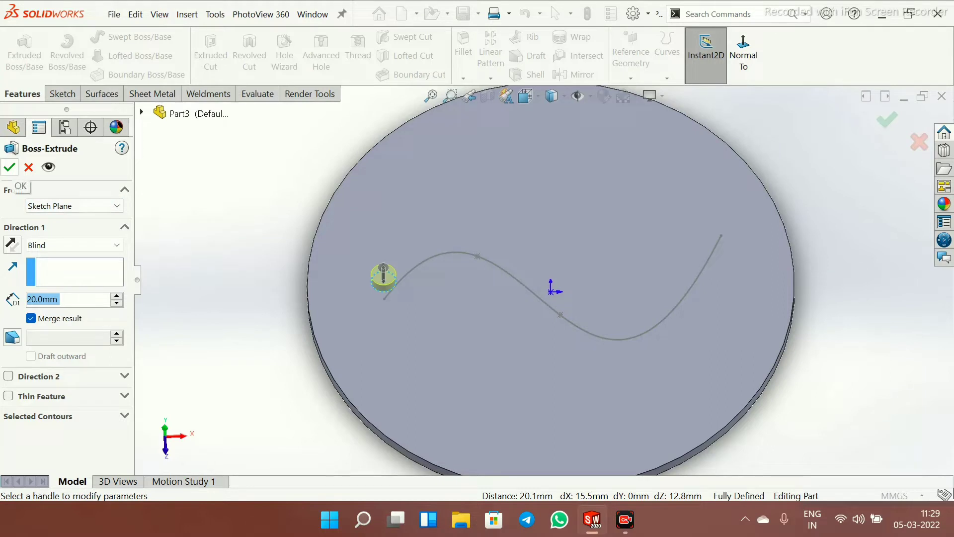
{"action": "left_click", "coordinate": [9, 167]}
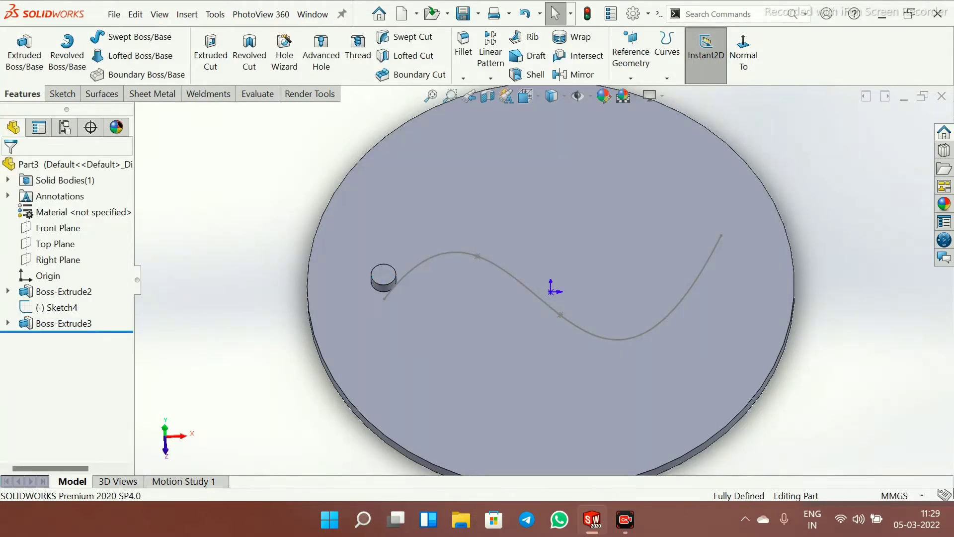
Start a Curve Driven Pattern with the small cylinder as the feature and the spline as the Direction 1 curve
{"action": "middle_click_drag", "start_coordinate": [705, 244], "coordinate": [708, 259]}
{"action": "scroll", "coordinate": [707, 259], "scroll_direction": "up", "scroll_amount": 2}
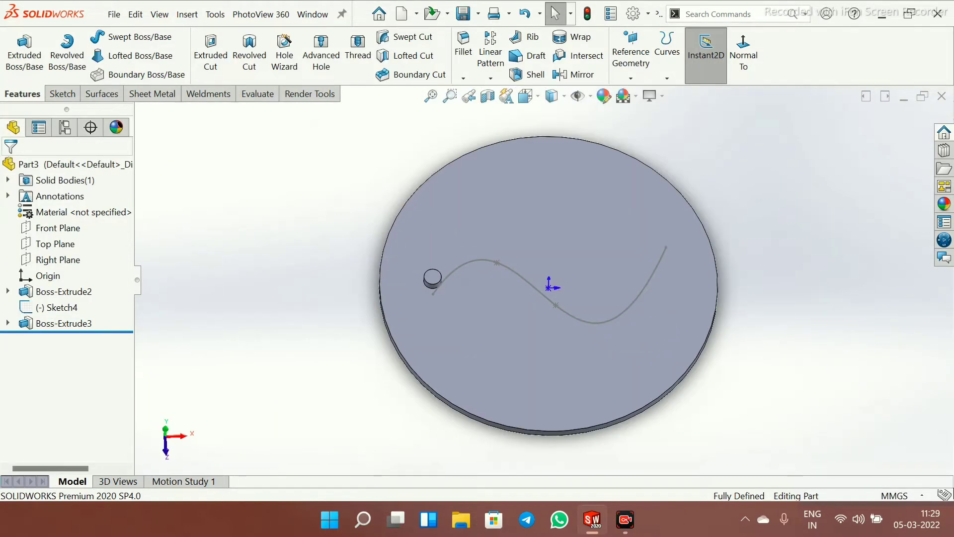
{"action": "scroll", "coordinate": [707, 258], "scroll_direction": "down", "scroll_amount": 1}
{"action": "left_click", "coordinate": [491, 78]}
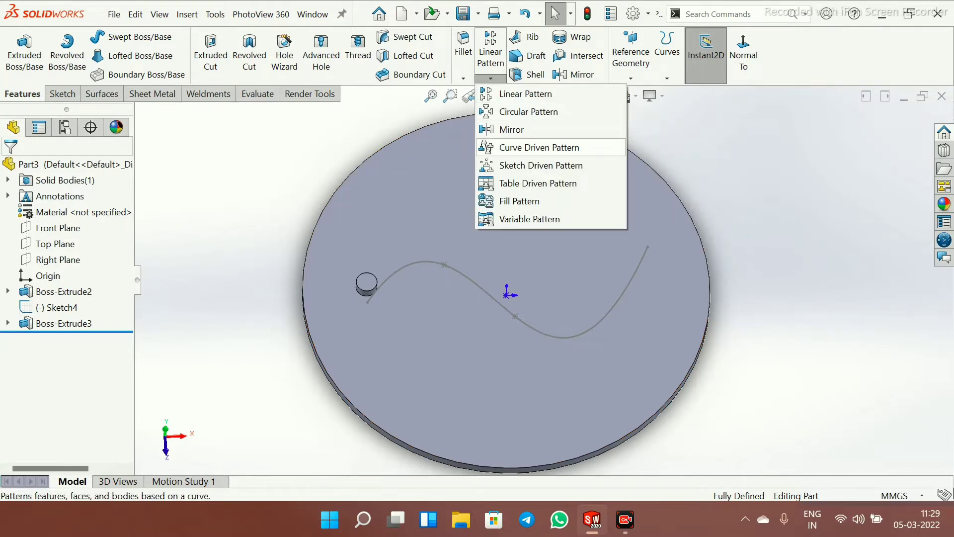
{"action": "left_click", "coordinate": [539, 147]}
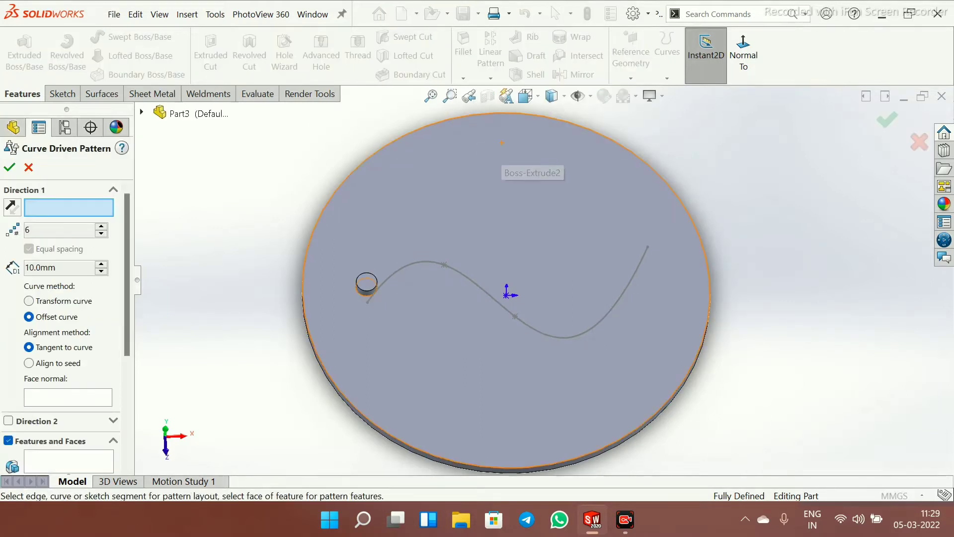
{"action": "left_click", "coordinate": [69, 461]}
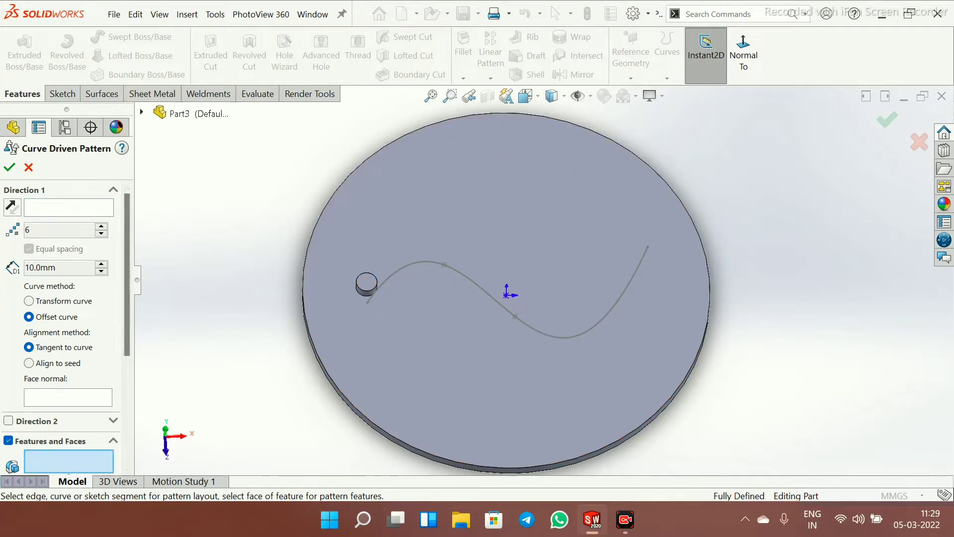
{"action": "left_click", "coordinate": [141, 113]}
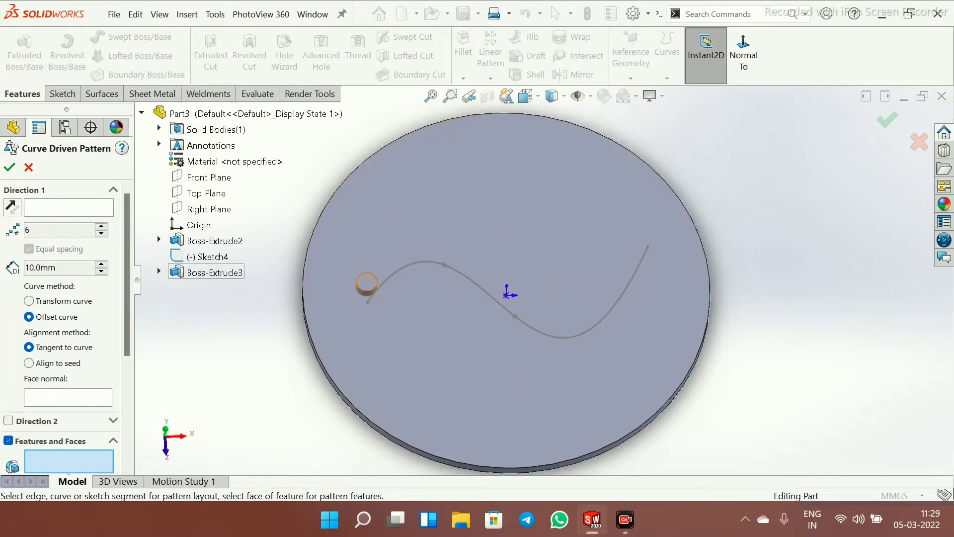
{"action": "left_click", "coordinate": [215, 272]}
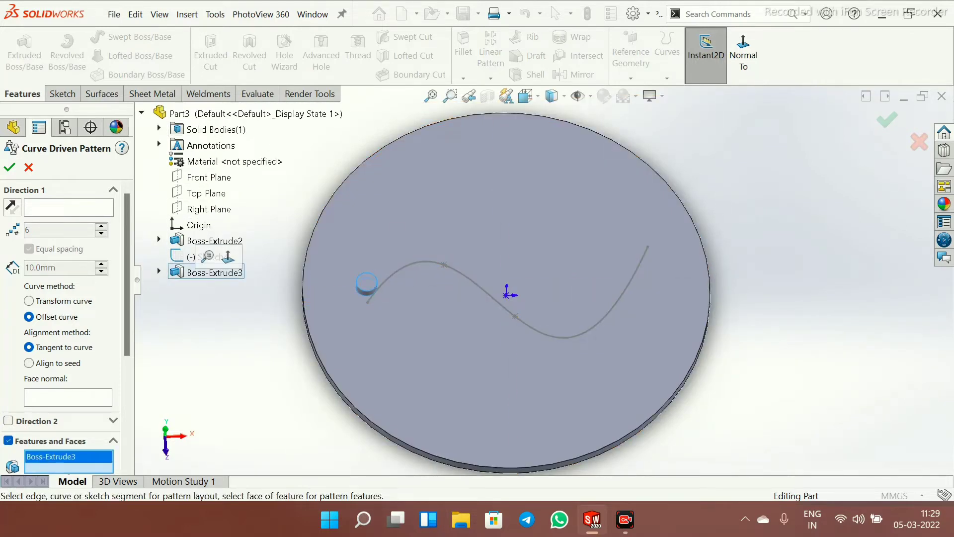
{"action": "left_click", "coordinate": [69, 207]}
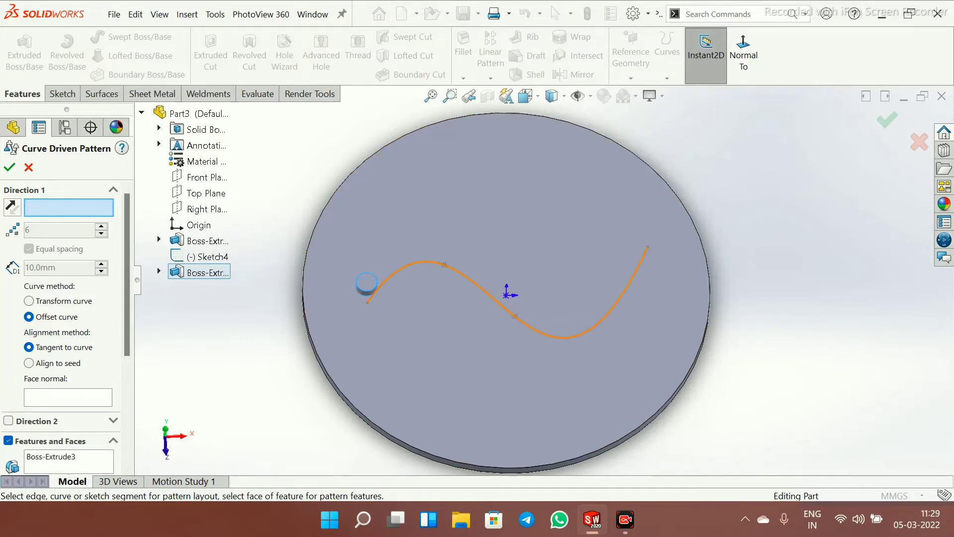
{"action": "left_click", "coordinate": [501, 304]}
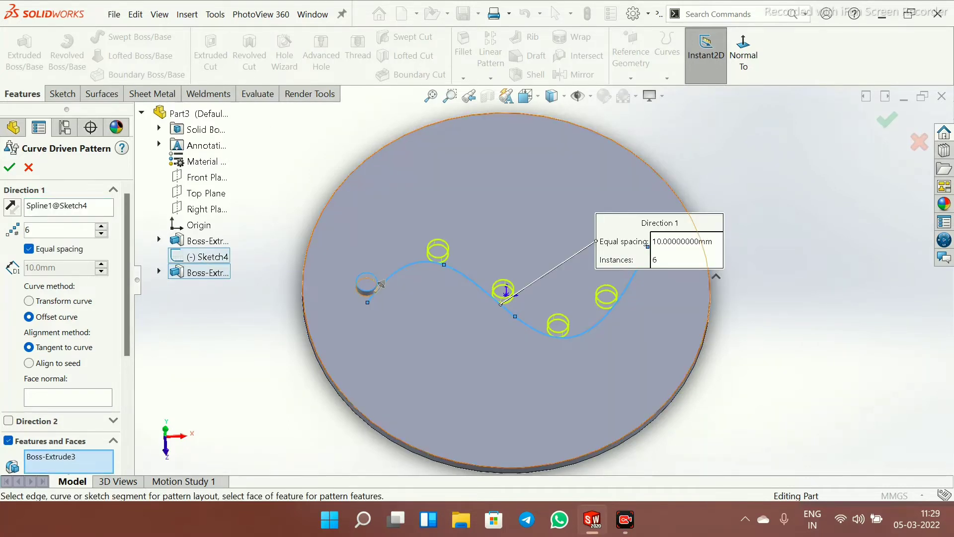
Set the curve driven pattern to 8 instances along the spline
{"action": "scroll", "coordinate": [544, 279], "scroll_direction": "up", "scroll_amount": 2}
{"action": "scroll", "coordinate": [555, 305], "scroll_direction": "down", "scroll_amount": 3}
{"action": "left_click_drag", "start_coordinate": [663, 189], "coordinate": [535, 108]}
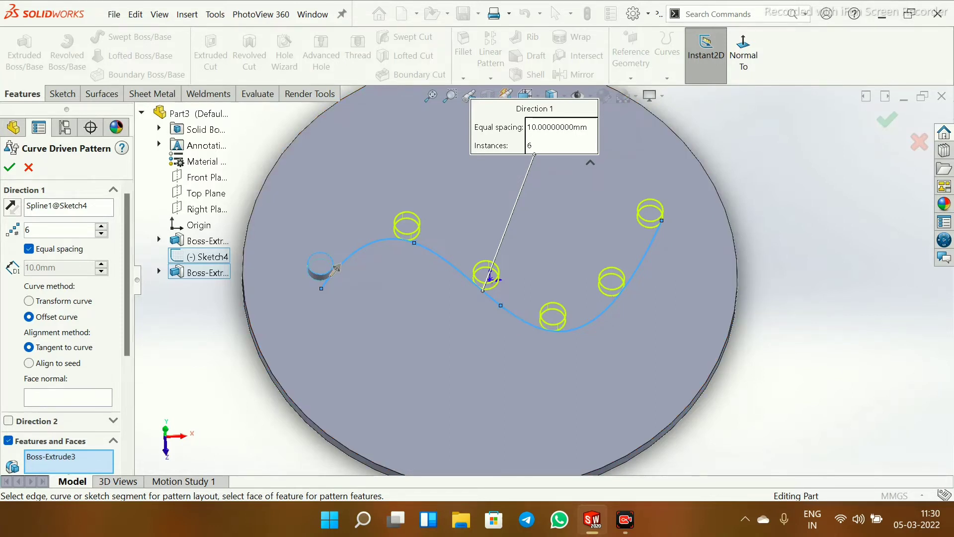
{"action": "double_click", "coordinate": [49, 229]}
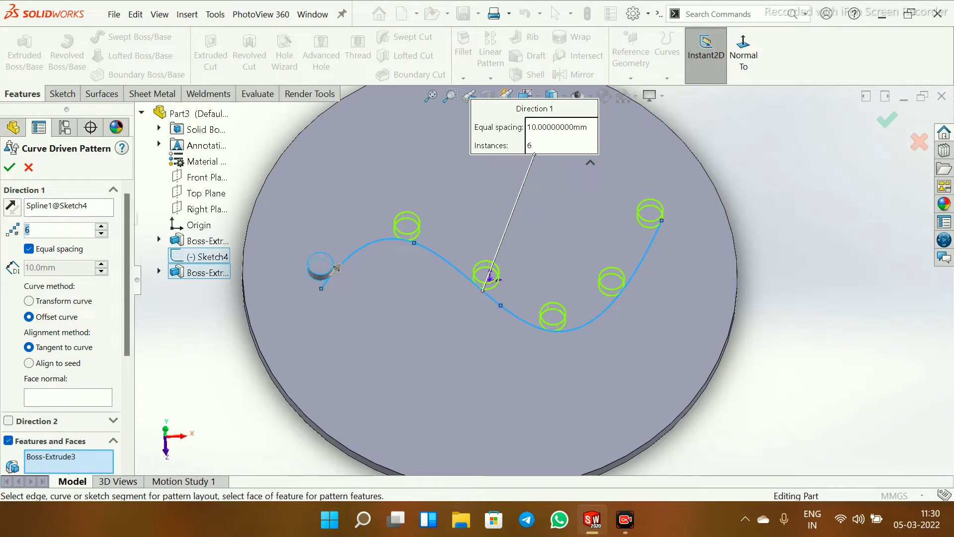
{"action": "type", "text": "8"}
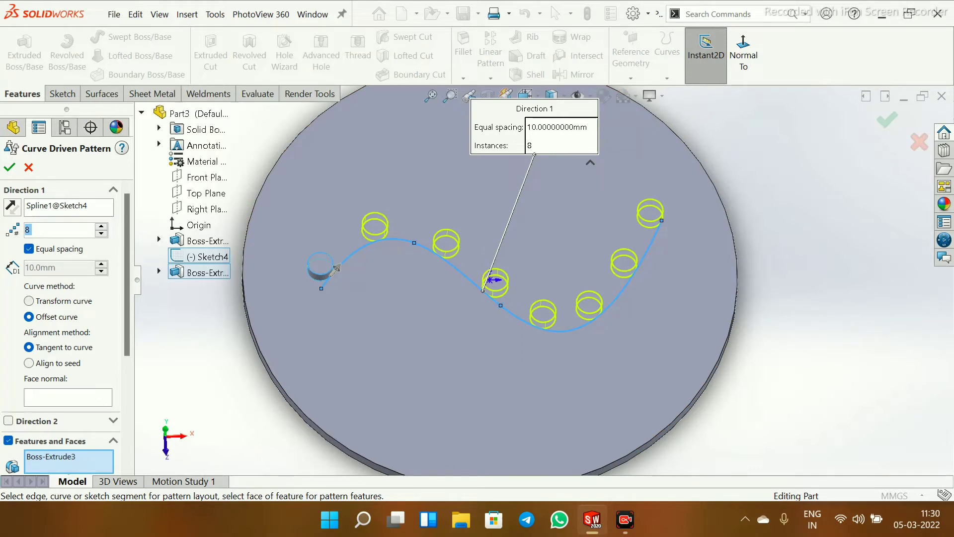
Try the Transform curve method and the Align to seed alignment on the pattern, and return to Offset curve with Tangent to curve
{"action": "left_click", "coordinate": [28, 301]}
{"action": "scroll", "coordinate": [571, 267], "scroll_direction": "down", "scroll_amount": 3}
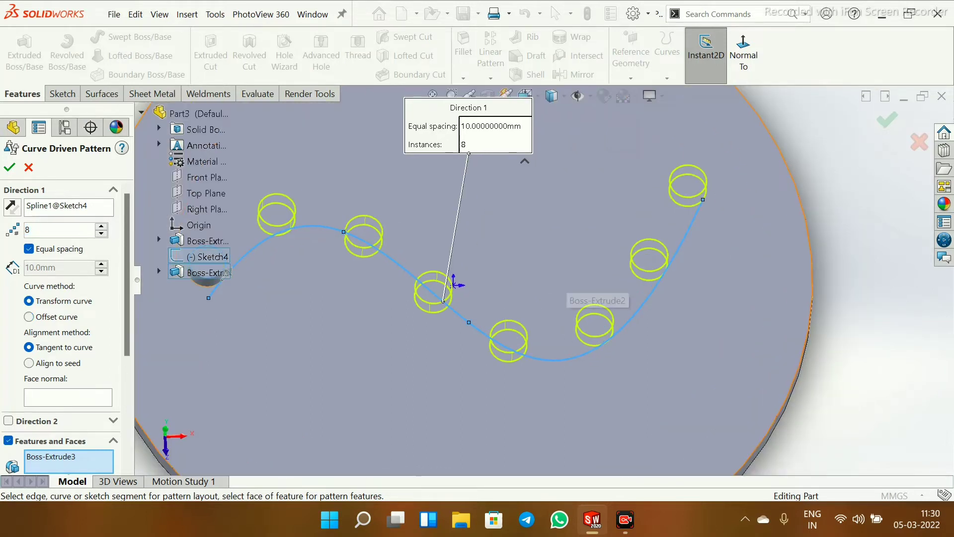
{"action": "scroll", "coordinate": [226, 273], "scroll_direction": "up", "scroll_amount": 3}
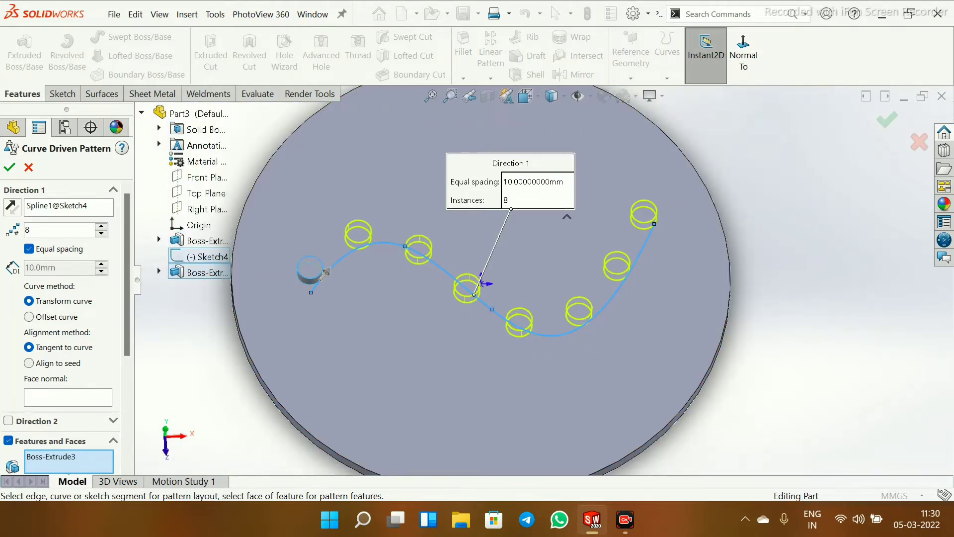
{"action": "left_click", "coordinate": [29, 363]}
{"action": "left_click", "coordinate": [29, 317]}
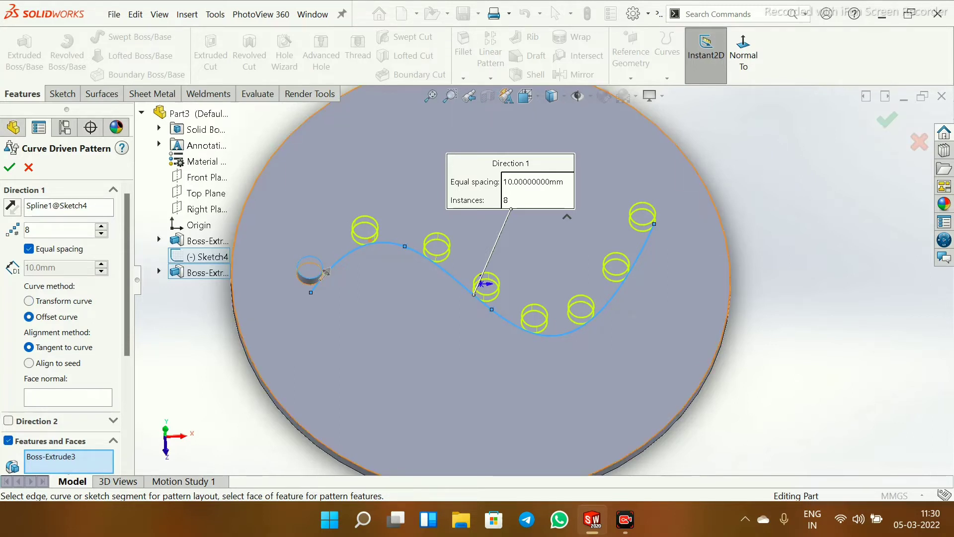
Create the curve driven pattern of cylinders and inspect the result on the disc
{"action": "scroll", "coordinate": [359, 229], "scroll_direction": "down", "scroll_amount": 2}
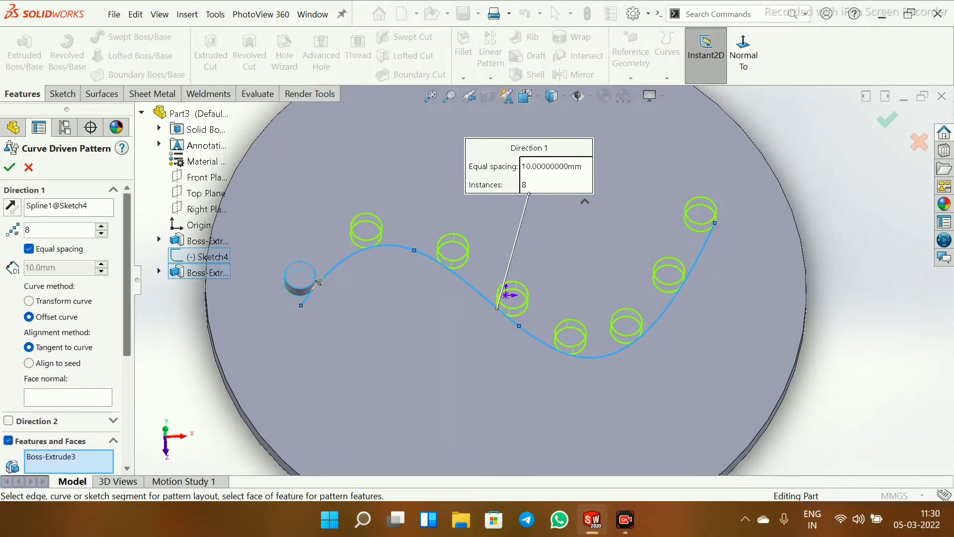
{"action": "left_click", "coordinate": [9, 166]}
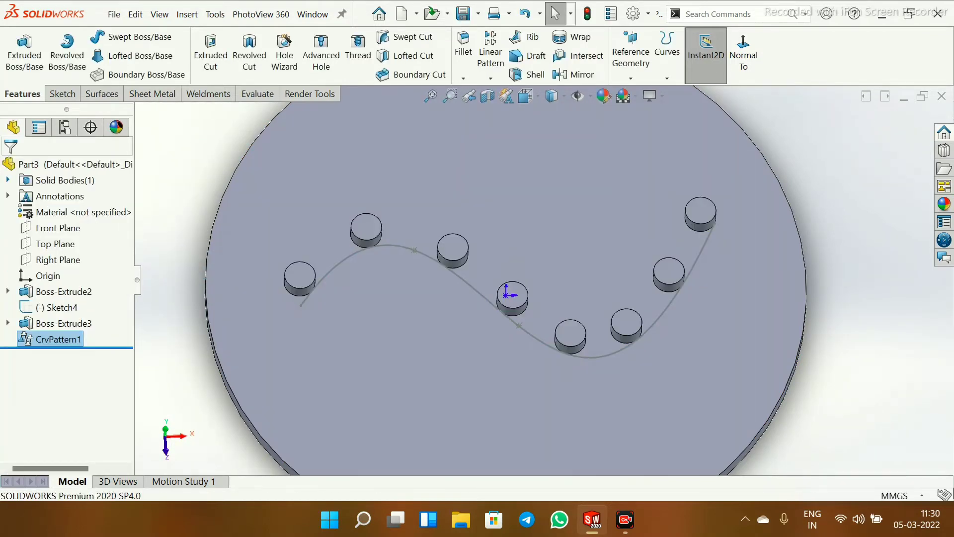
{"action": "middle_click_drag", "start_coordinate": [525, 314], "coordinate": [532, 285]}
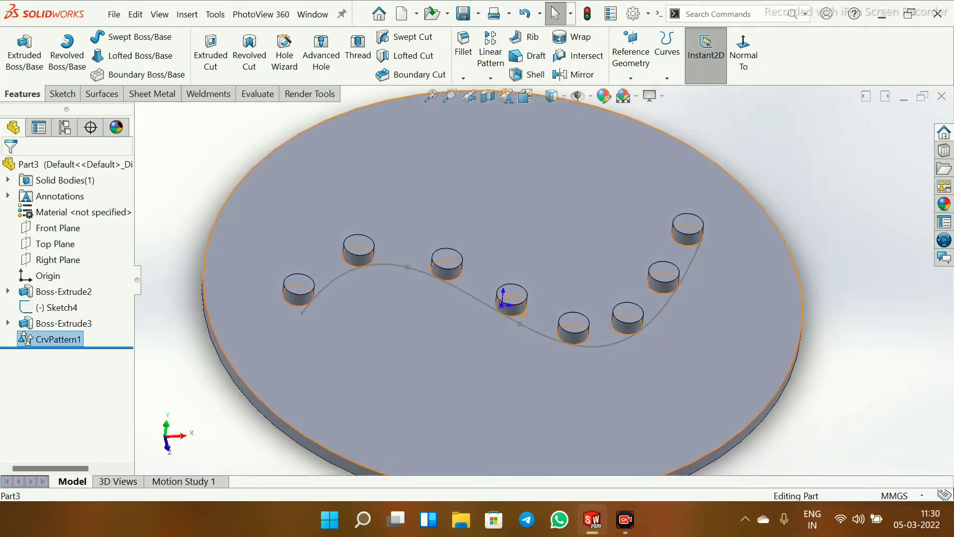
{"action": "scroll", "coordinate": [532, 285], "scroll_direction": "up", "scroll_amount": 1}
{"action": "scroll", "coordinate": [527, 293], "scroll_direction": "up", "scroll_amount": 1}
{"action": "scroll", "coordinate": [527, 293], "scroll_direction": "down", "scroll_amount": 1}
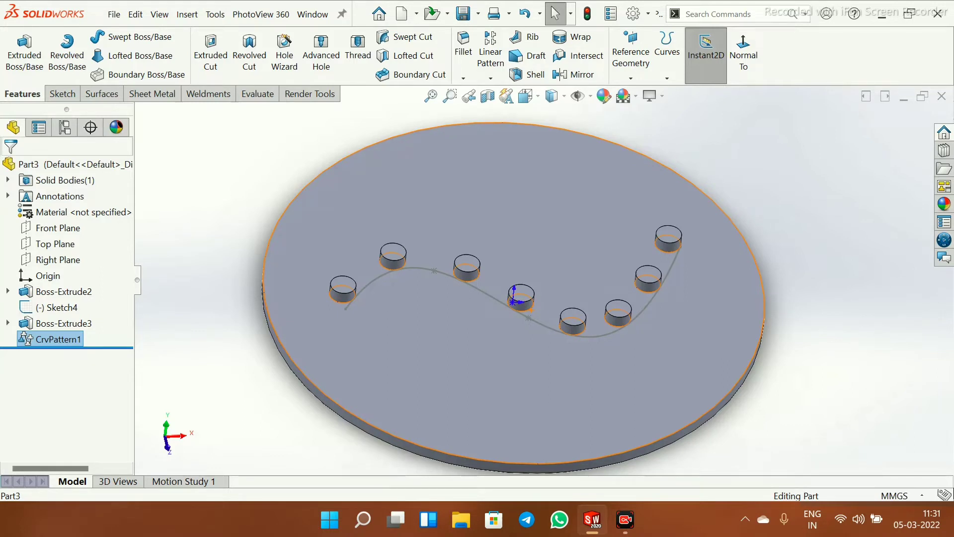
Delete the curve driven pattern and the small cylinder's extrusion
{"action": "right_click", "coordinate": [58, 339]}
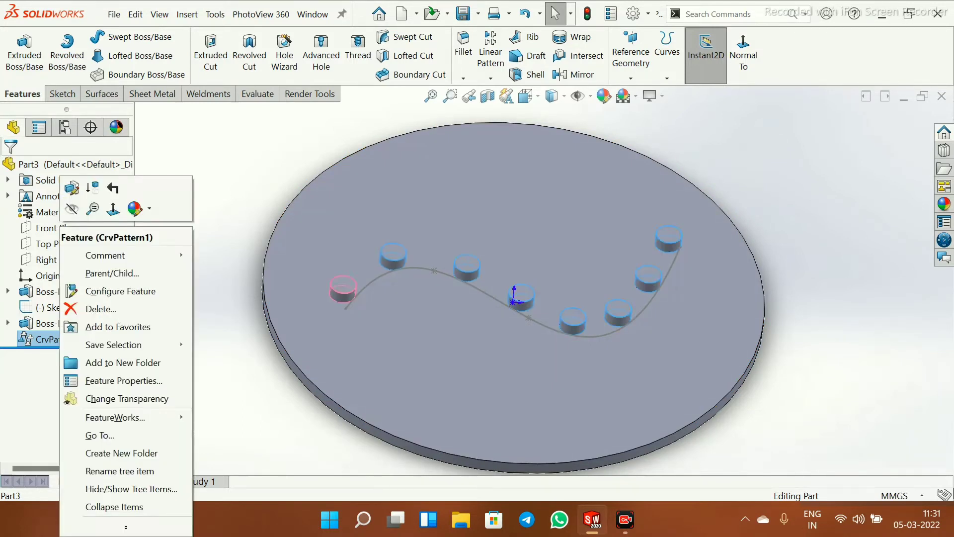
{"action": "left_click", "coordinate": [94, 308]}
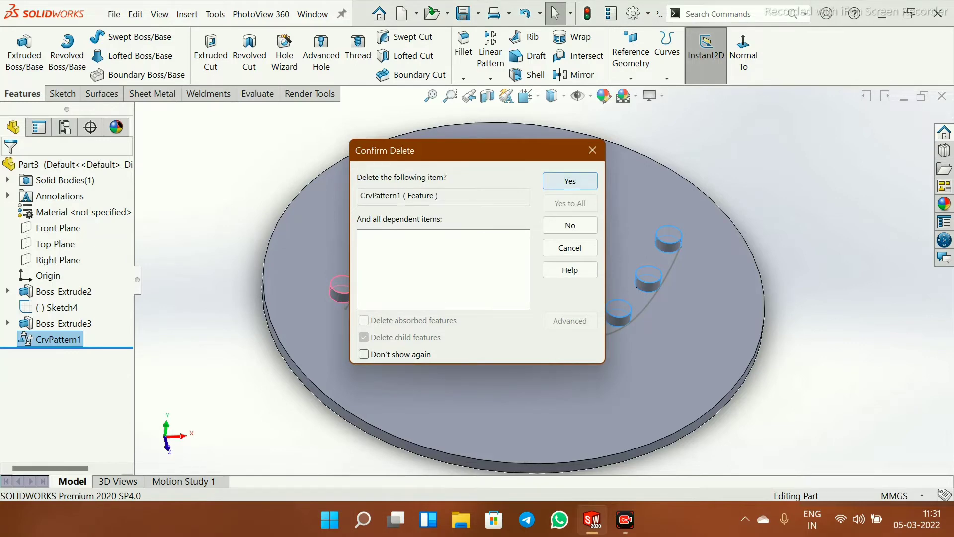
{"action": "key", "text": "Return"}
{"action": "right_click", "coordinate": [64, 323]}
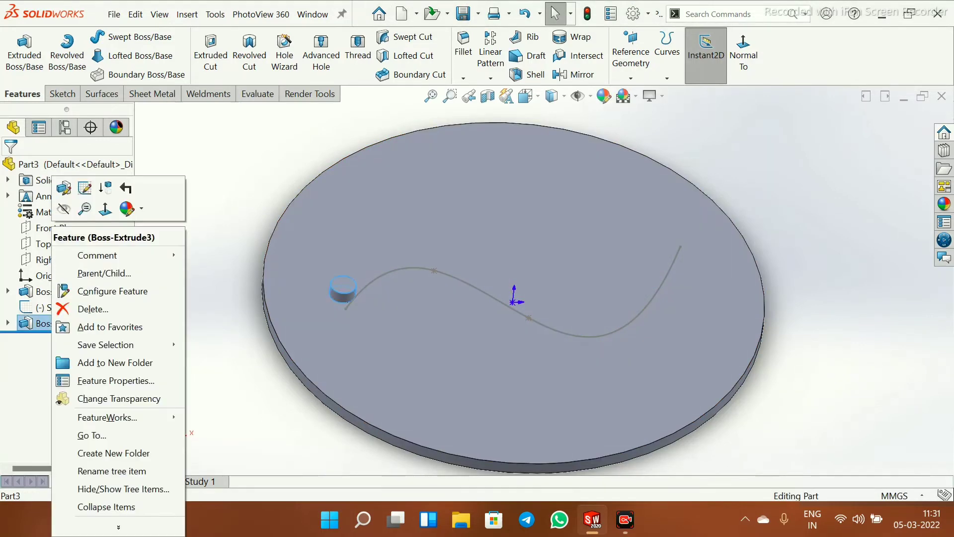
{"action": "left_click", "coordinate": [80, 309]}
{"action": "key", "text": "Return"}
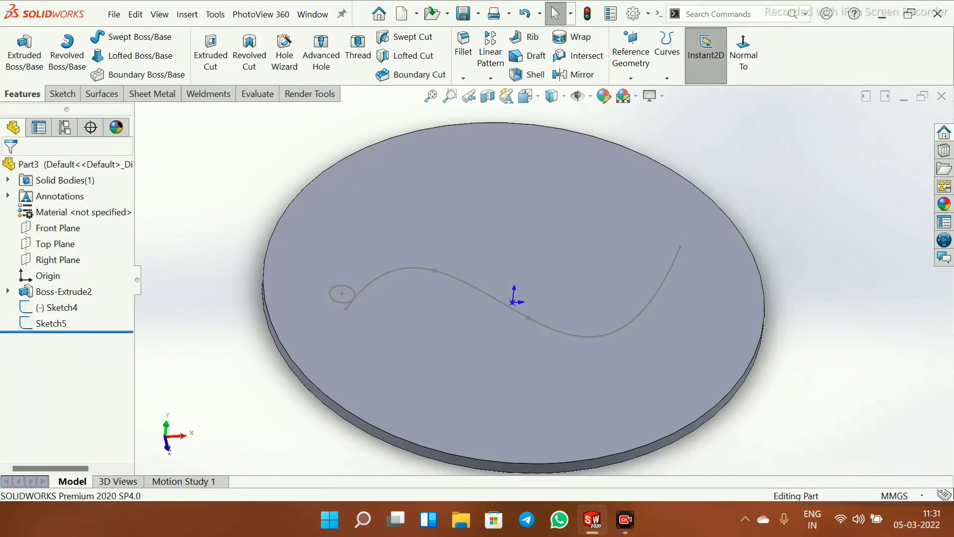
Delete the spline sketch together with its dependent circle sketch
{"action": "left_click", "coordinate": [50, 323]}
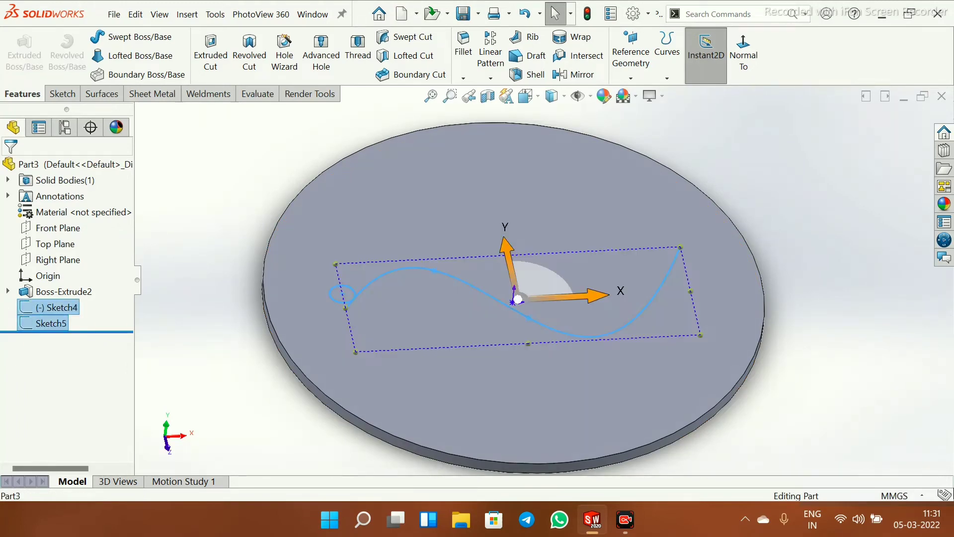
{"action": "right_click", "coordinate": [54, 323]}
{"action": "left_click", "coordinate": [96, 327]}
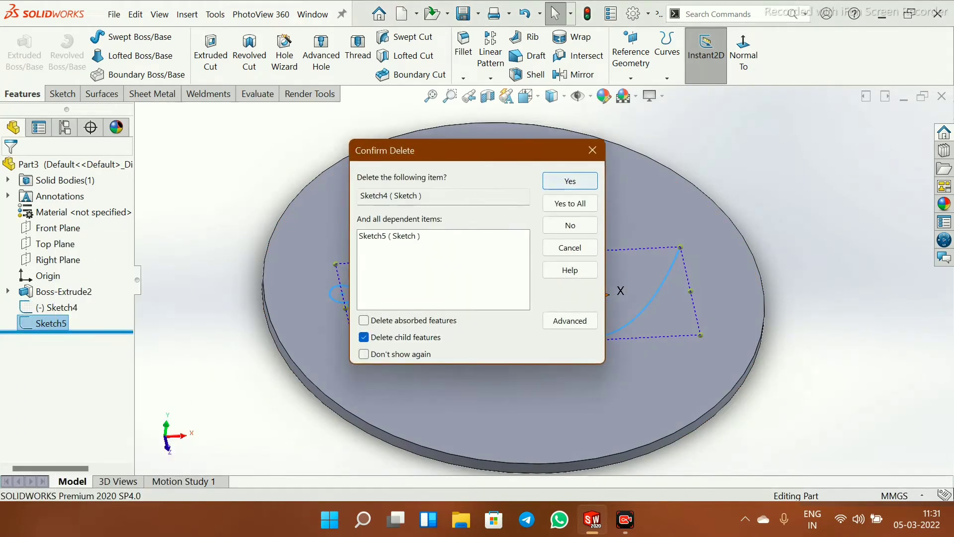
{"action": "key", "text": "Return"}
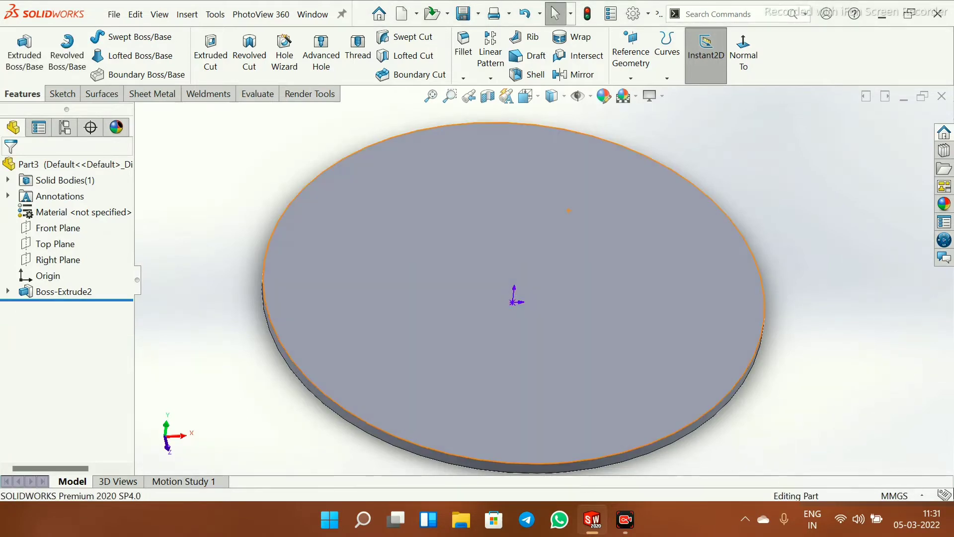
Open a new sketch on the disc's top face
{"action": "scroll", "coordinate": [596, 278], "scroll_direction": "down", "scroll_amount": 3}
{"action": "scroll", "coordinate": [544, 279], "scroll_direction": "up", "scroll_amount": 2}
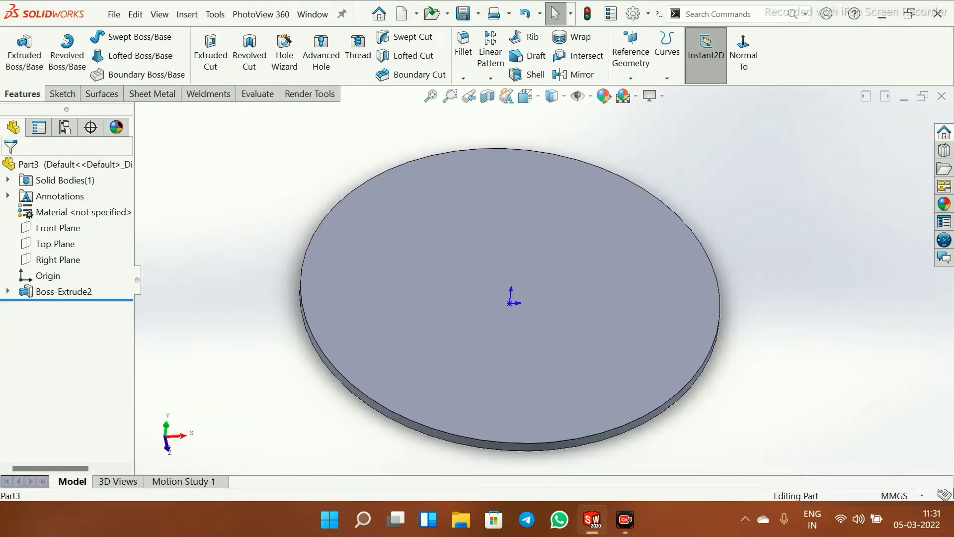
{"action": "scroll", "coordinate": [545, 277], "scroll_direction": "up", "scroll_amount": 1}
{"action": "middle_click_drag", "start_coordinate": [544, 278], "coordinate": [530, 305]}
{"action": "scroll", "coordinate": [530, 306], "scroll_direction": "down", "scroll_amount": 1}
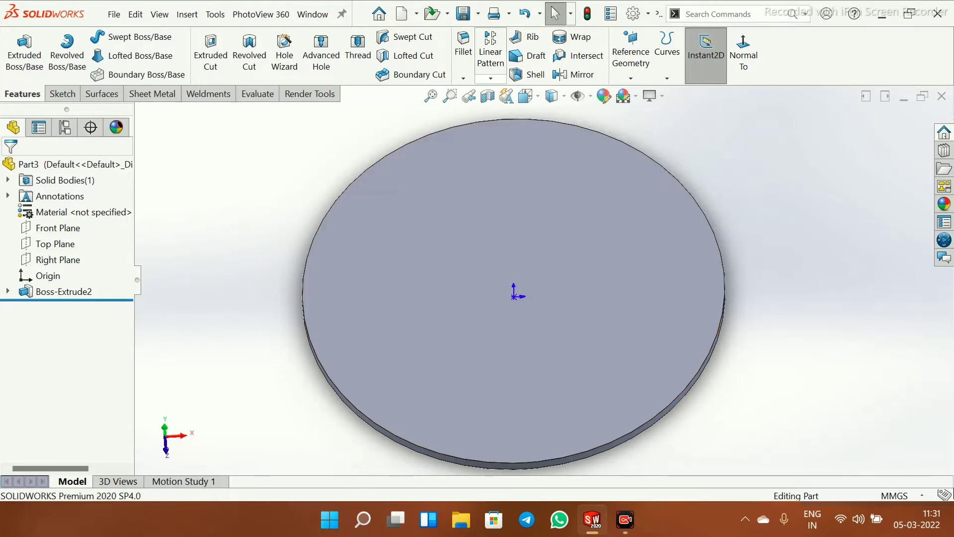
{"action": "left_click", "coordinate": [490, 78]}
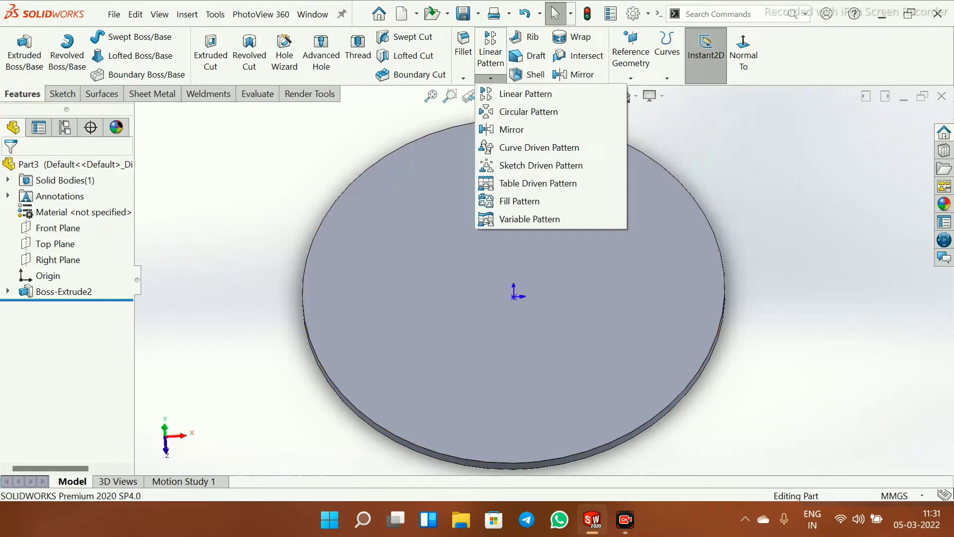
{"action": "left_click", "coordinate": [440, 199]}
{"action": "right_click", "coordinate": [439, 199]}
{"action": "left_click", "coordinate": [452, 175]}
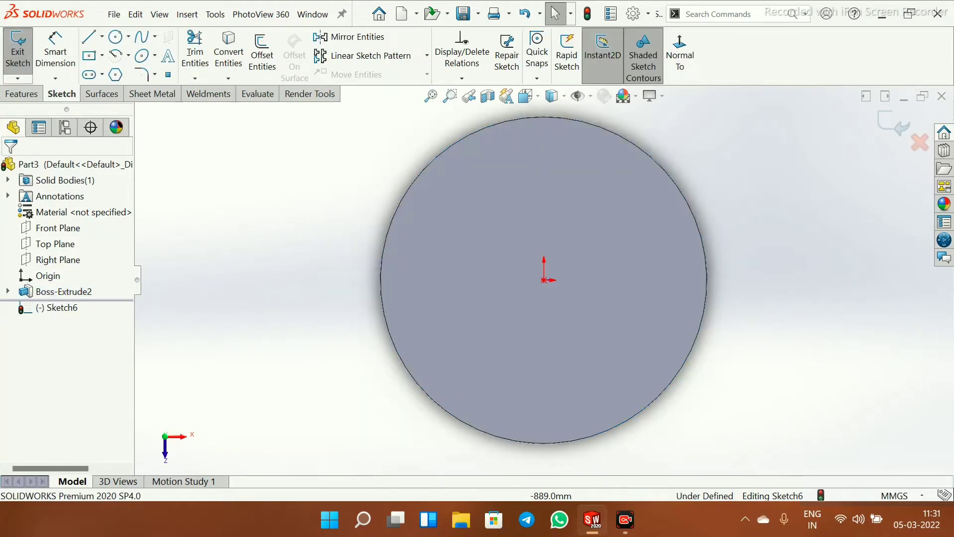
Scatter 18 sketch points freely across the disc's top face and exit the sketch
{"action": "left_click", "coordinate": [168, 74]}
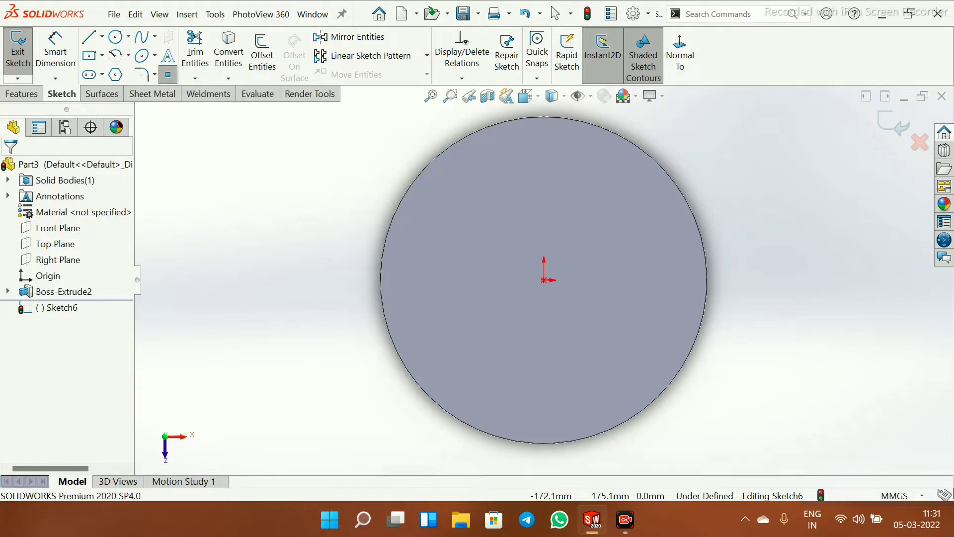
{"action": "left_click", "coordinate": [470, 206]}
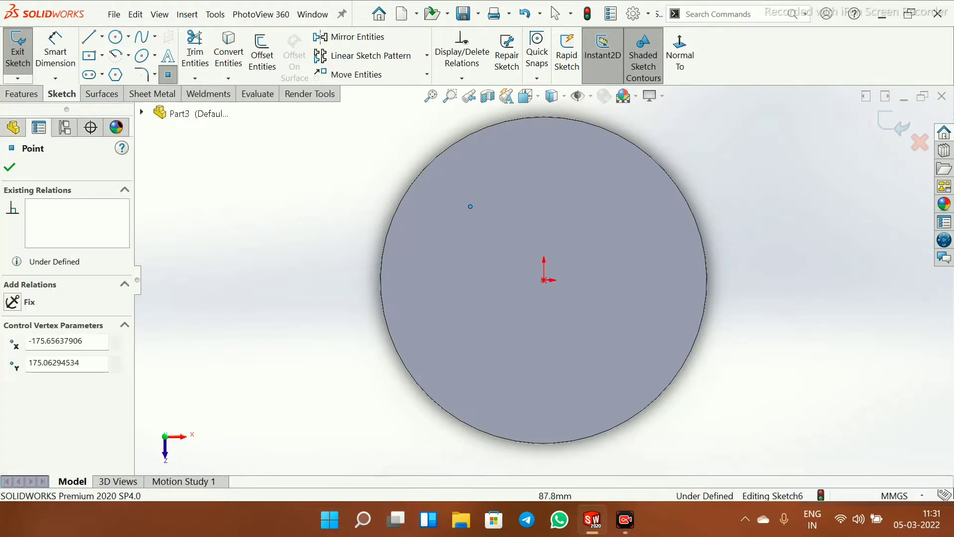
{"action": "left_click", "coordinate": [621, 292]}
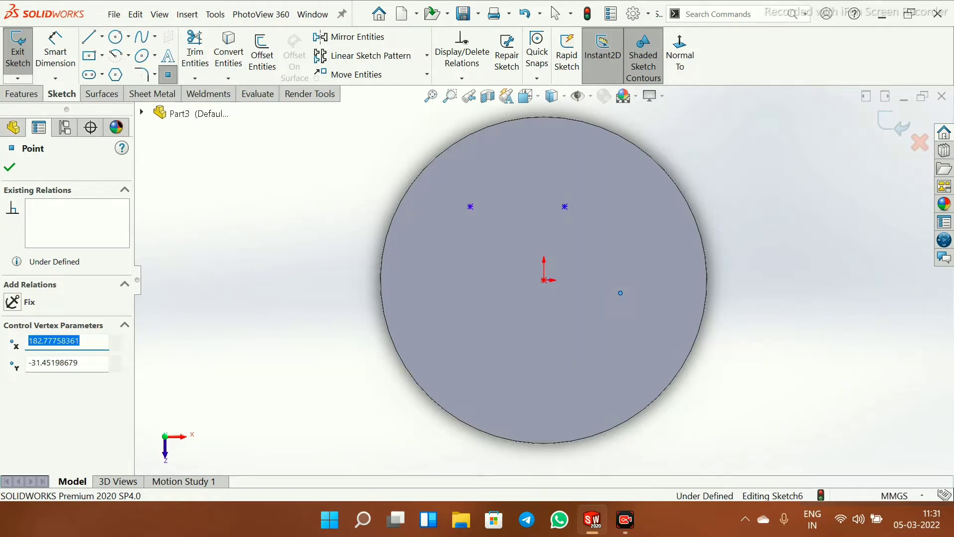
{"action": "left_click", "coordinate": [609, 239]}
{"action": "left_click", "coordinate": [550, 347]}
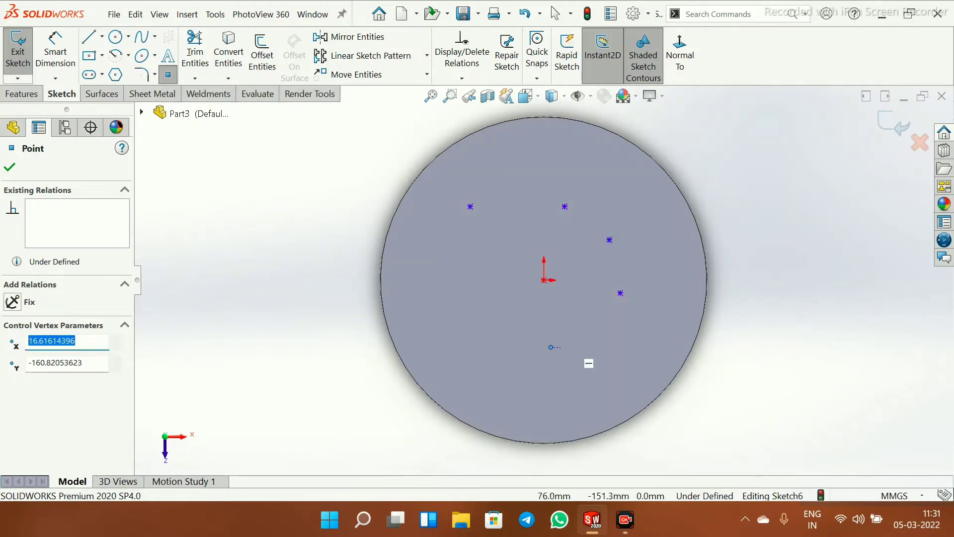
{"action": "left_click", "coordinate": [615, 333]}
{"action": "left_click", "coordinate": [453, 274]}
{"action": "left_click", "coordinate": [484, 321]}
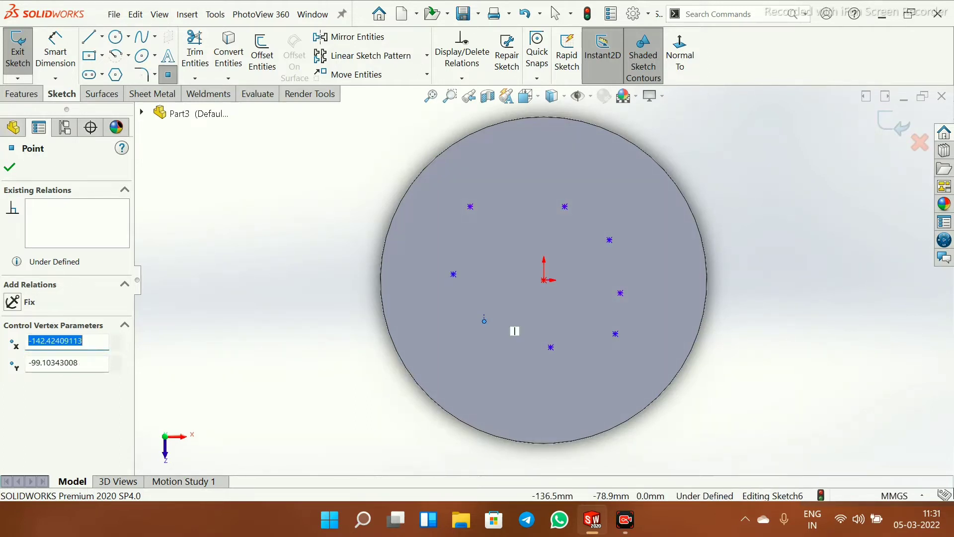
{"action": "left_click", "coordinate": [499, 252]}
{"action": "left_click", "coordinate": [531, 301]}
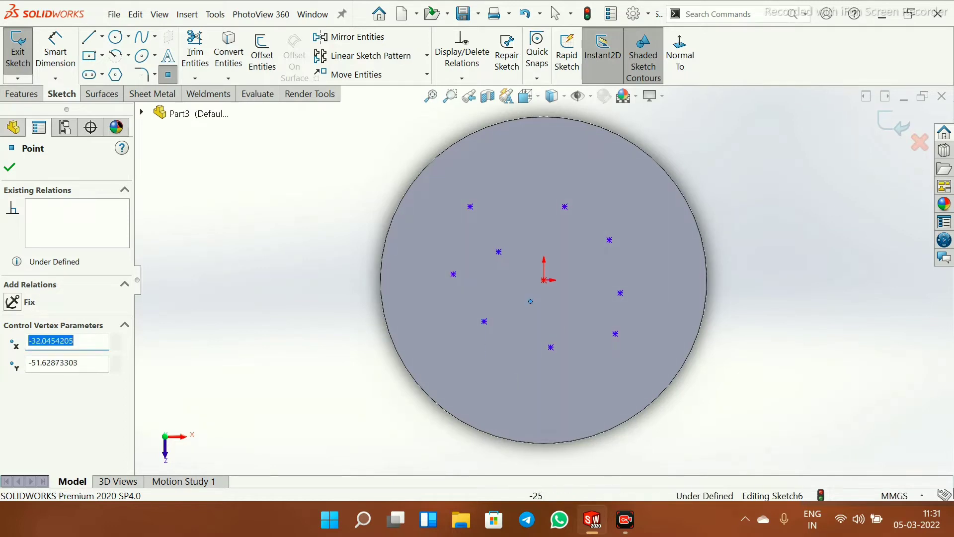
{"action": "left_click", "coordinate": [436, 347]}
{"action": "left_click", "coordinate": [499, 384]}
{"action": "left_click", "coordinate": [600, 384]}
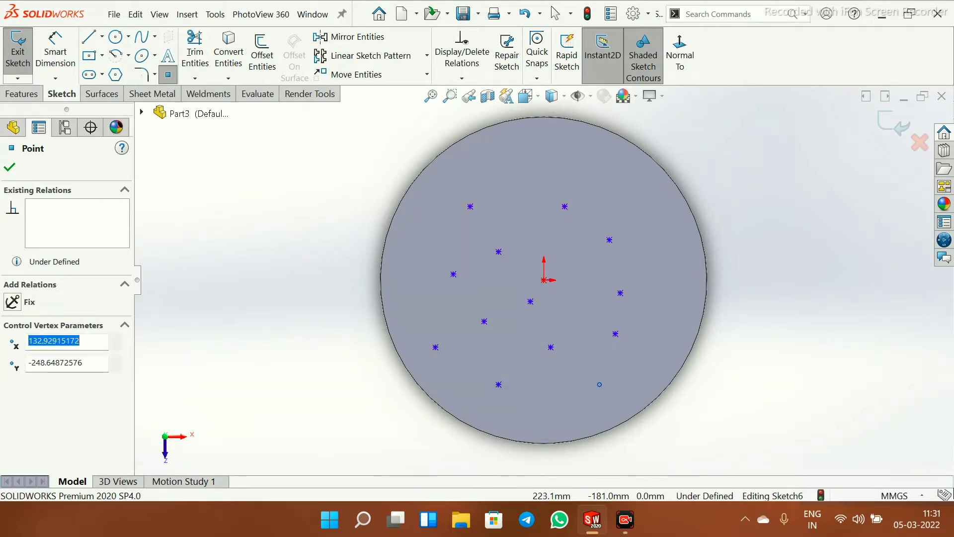
{"action": "left_click", "coordinate": [637, 355]}
{"action": "left_click", "coordinate": [676, 306]}
{"action": "left_click", "coordinate": [668, 231]}
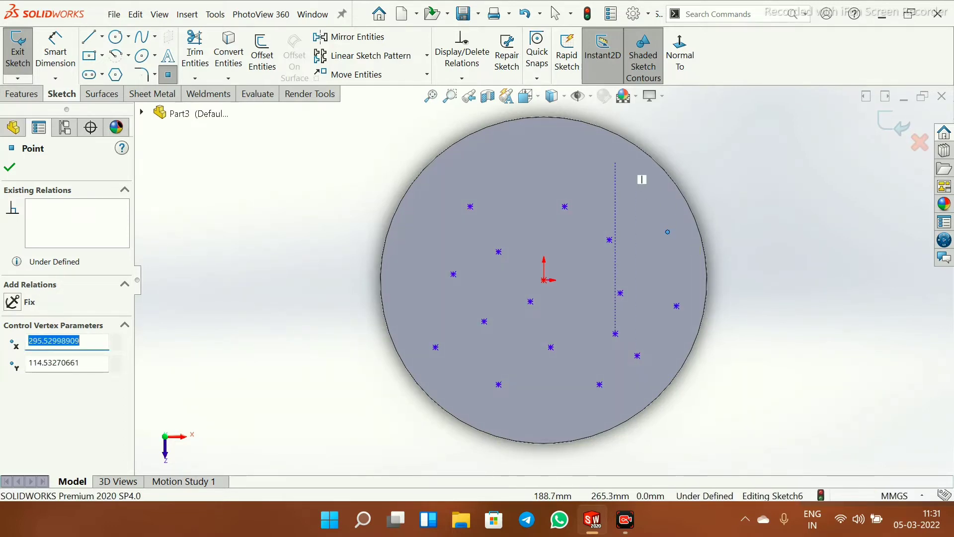
{"action": "left_click", "coordinate": [609, 159]}
{"action": "left_click", "coordinate": [510, 155]}
{"action": "right_click", "coordinate": [512, 166]}
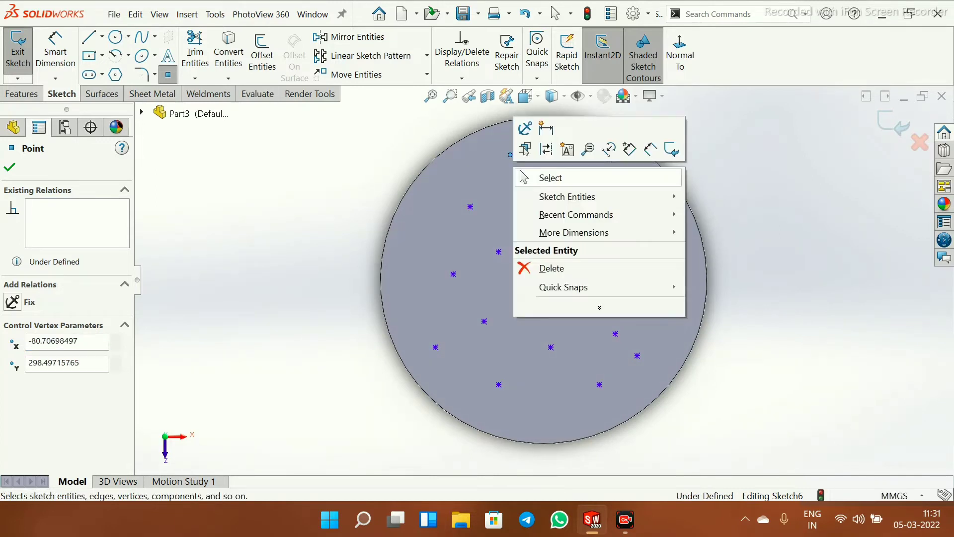
{"action": "left_click", "coordinate": [547, 177]}
{"action": "middle_click_drag", "start_coordinate": [583, 233], "coordinate": [576, 149]}
{"action": "scroll", "coordinate": [600, 247], "scroll_direction": "down", "scroll_amount": 2}
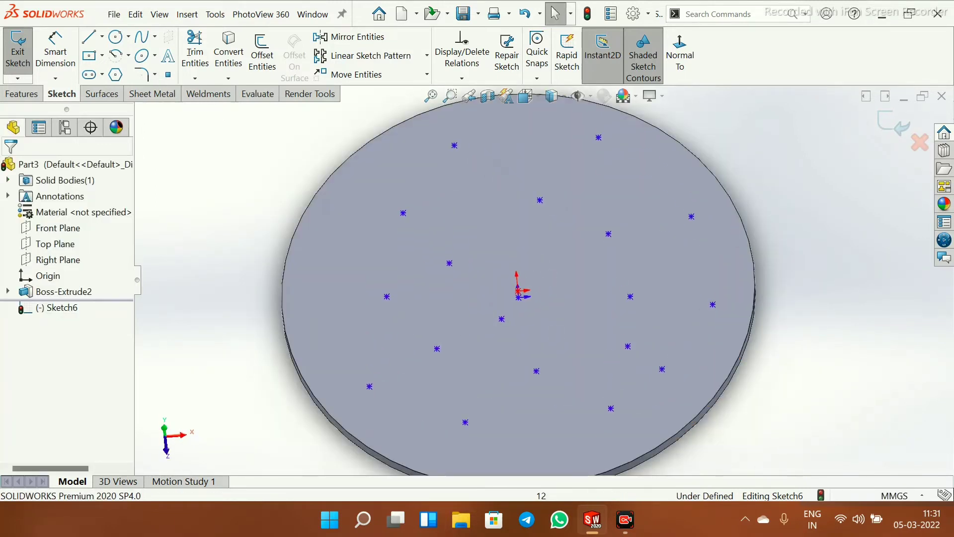
{"action": "mouse_move", "coordinate": [581, 266]}
{"action": "middle_mouse_down"}
{"action": "mouse_move", "coordinate": [577, 232]}
{"action": "mouse_move", "coordinate": [593, 237]}
{"action": "middle_mouse_up"}
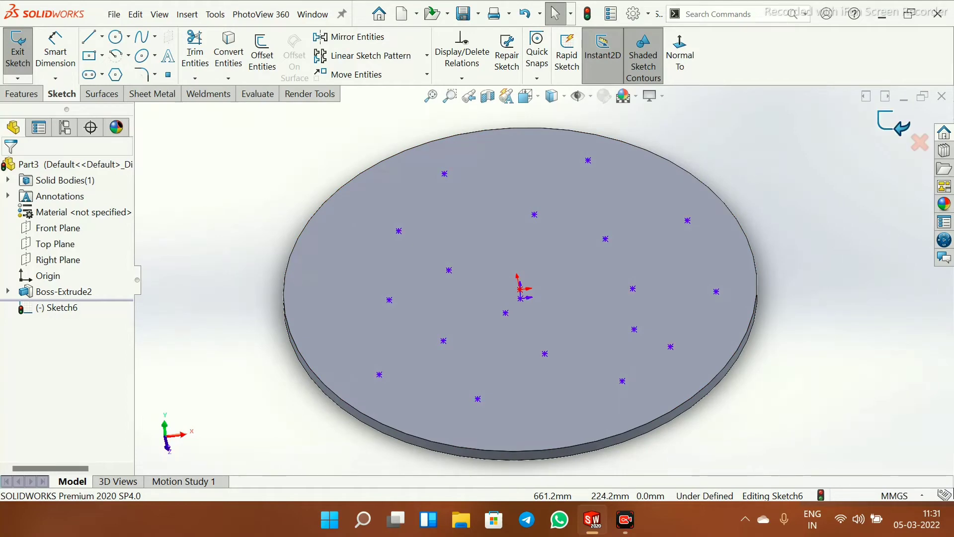
{"action": "left_click", "coordinate": [893, 124]}
{"action": "left_click", "coordinate": [839, 189]}
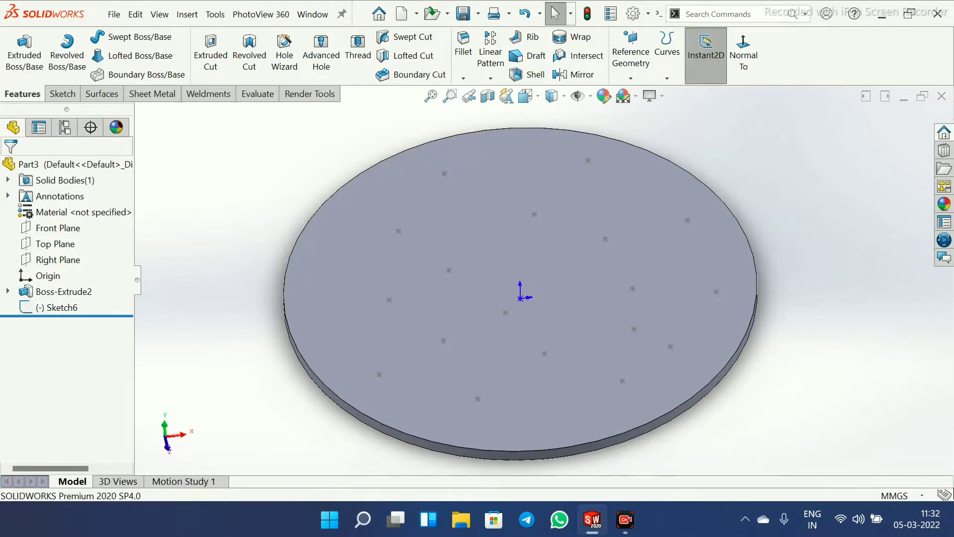
Open a second sketch on the disc's top face, separate from the points sketch
{"action": "scroll", "coordinate": [436, 143], "scroll_direction": "down", "scroll_amount": 2}
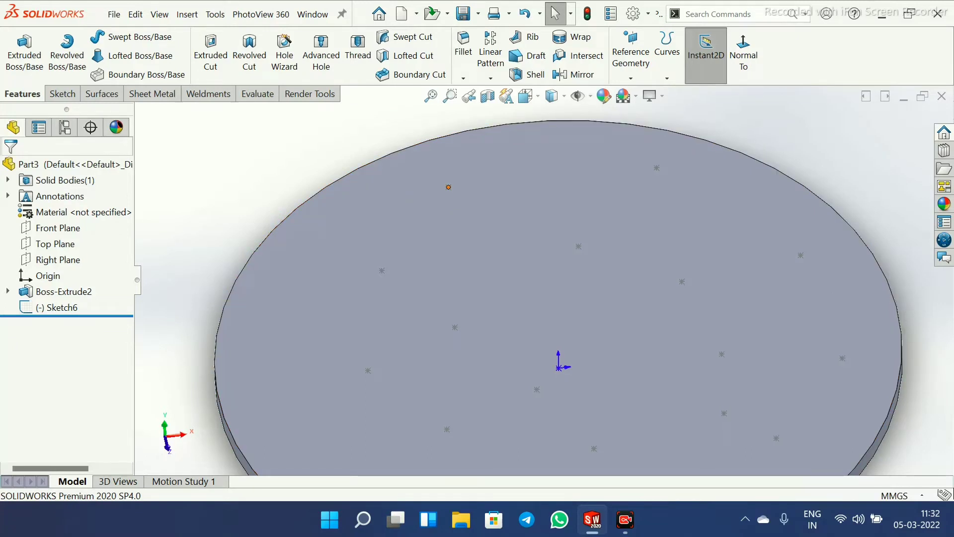
{"action": "left_click", "coordinate": [448, 187]}
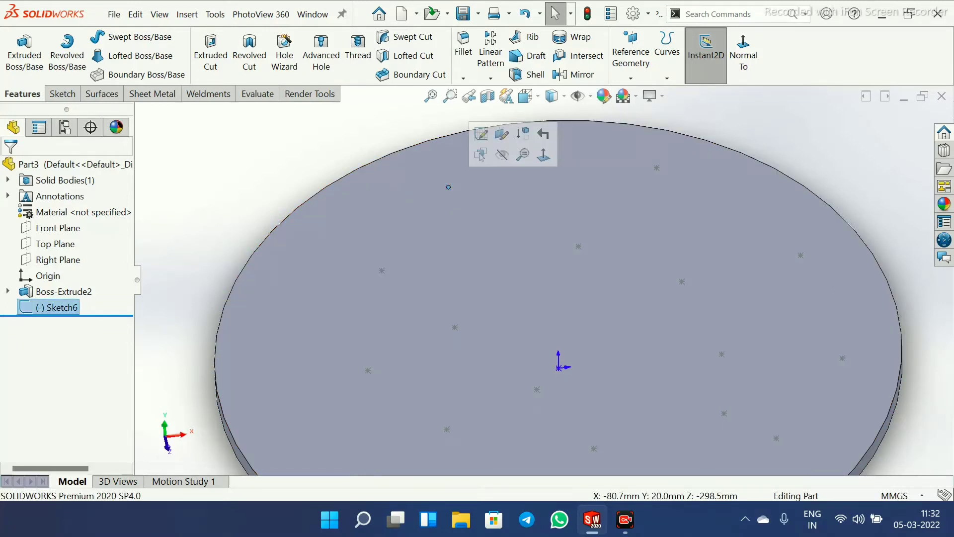
{"action": "left_click", "coordinate": [390, 217]}
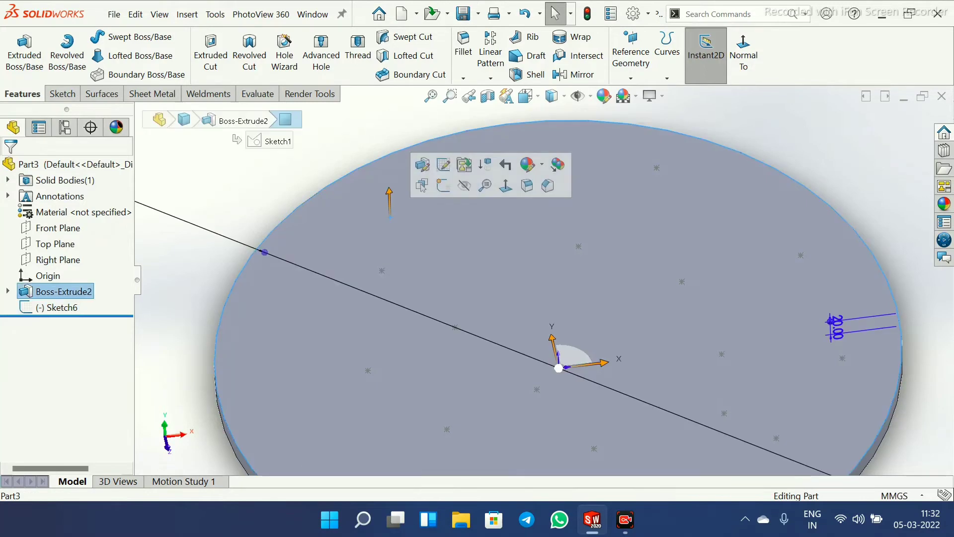
{"action": "scroll", "coordinate": [390, 217], "scroll_direction": "up", "scroll_amount": 2}
{"action": "right_click", "coordinate": [466, 237]}
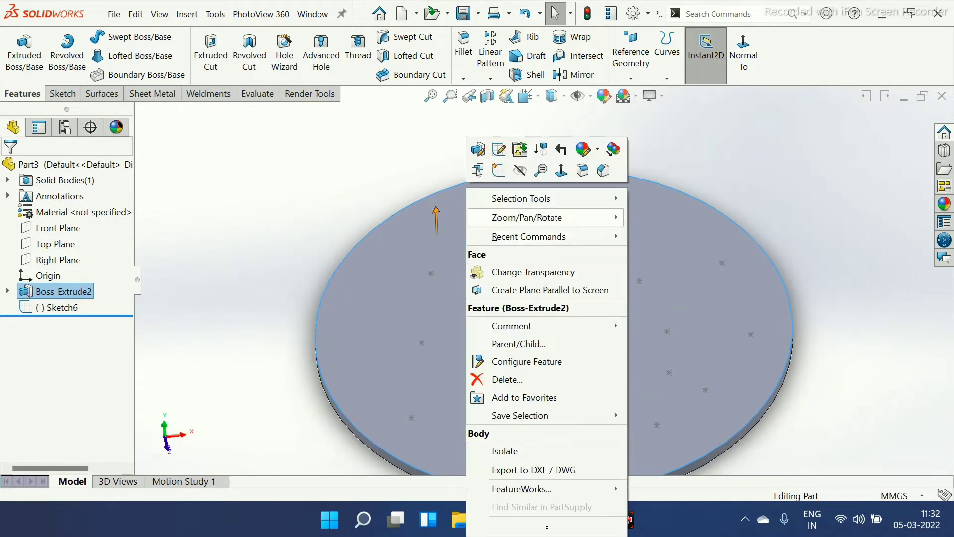
{"action": "left_click", "coordinate": [498, 170]}
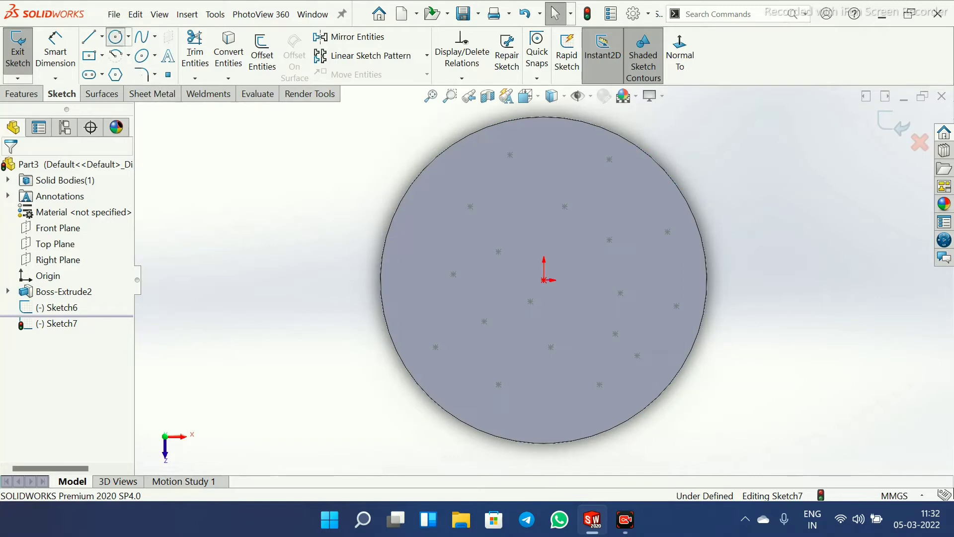
Sketch a circle about 68 mm in diameter centred on the existing point up and left of the origin, below the topmost point
{"action": "left_click", "coordinate": [116, 36]}
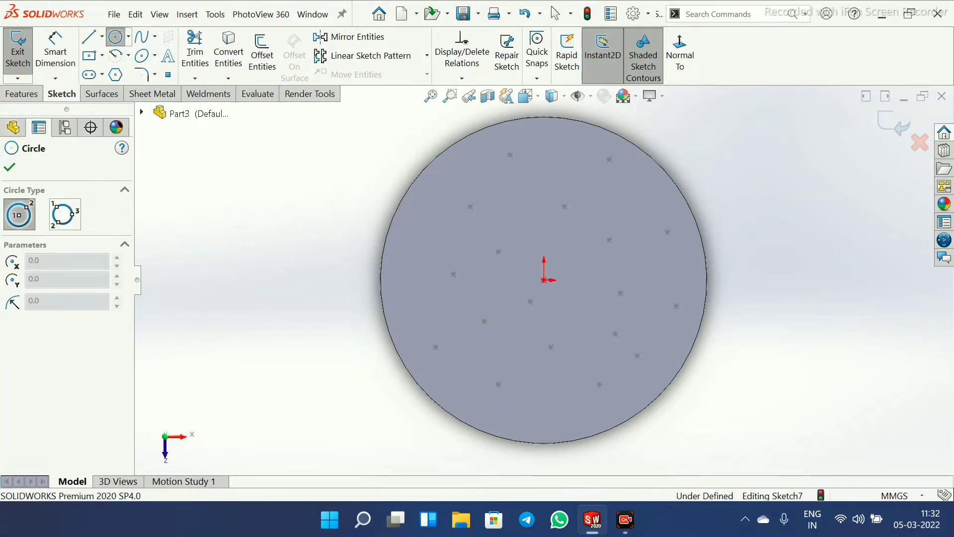
{"action": "left_click", "coordinate": [470, 206]}
{"action": "left_click", "coordinate": [482, 198]}
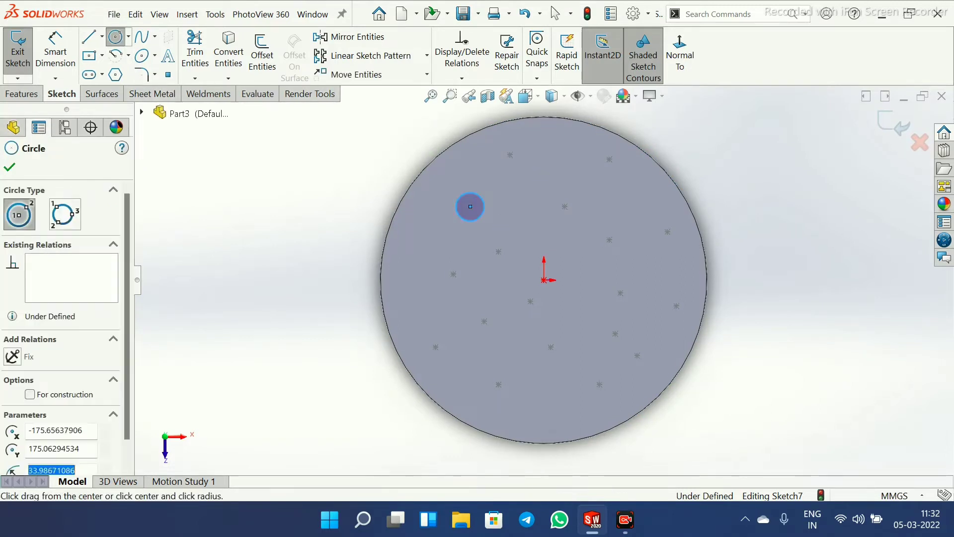
{"action": "right_click", "coordinate": [472, 220]}
{"action": "left_click", "coordinate": [511, 231]}
Dimension the circle's diameter as 65 mm and exit the sketch
{"action": "left_click", "coordinate": [55, 50]}
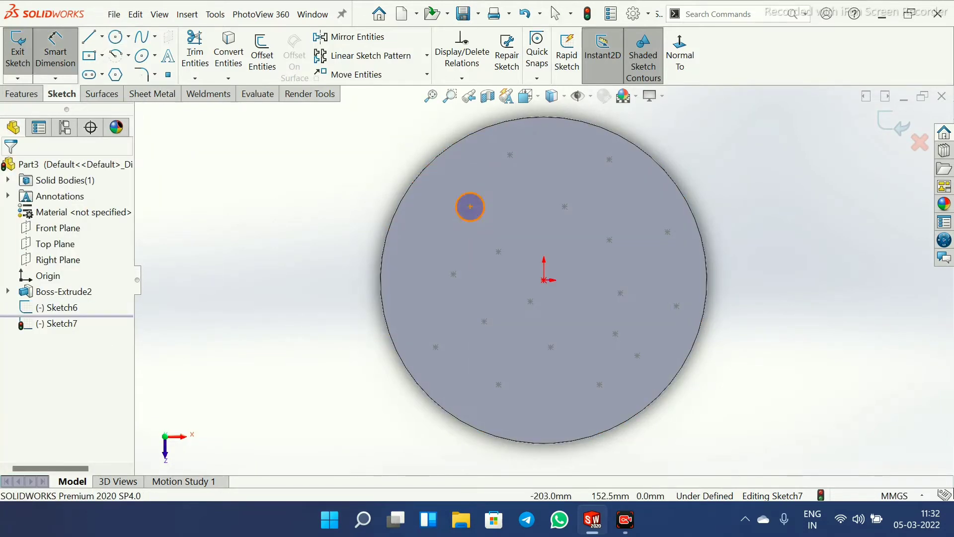
{"action": "left_click", "coordinate": [470, 206]}
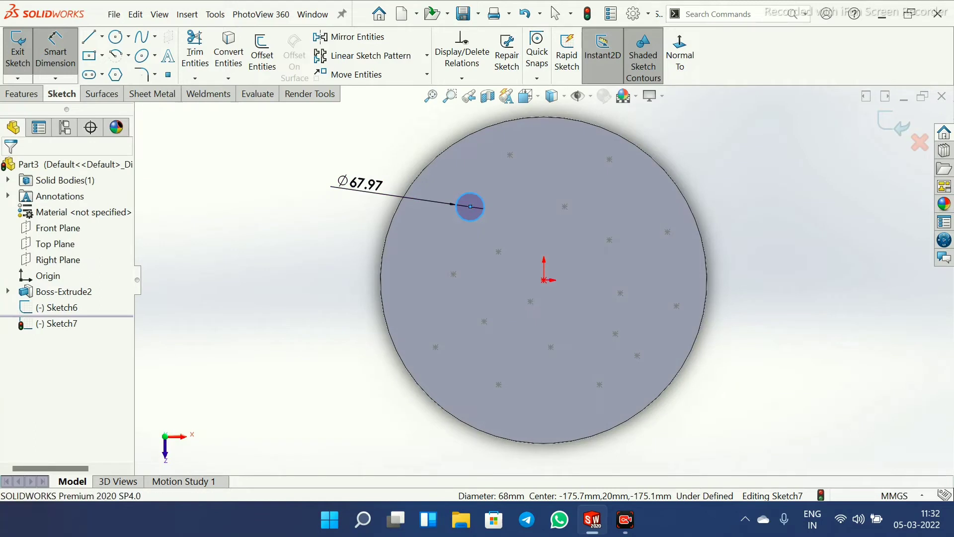
{"action": "left_click", "coordinate": [360, 183]}
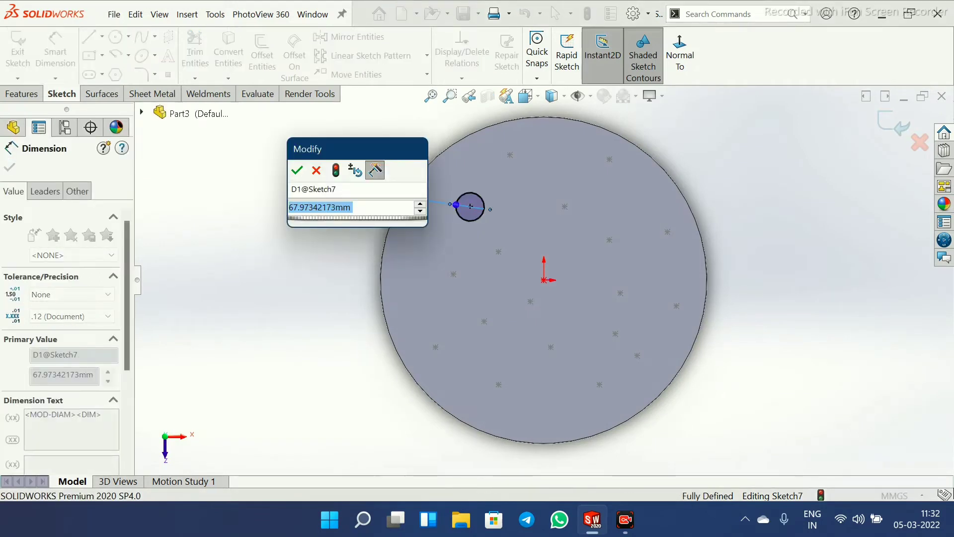
{"action": "type", "text": "65"}
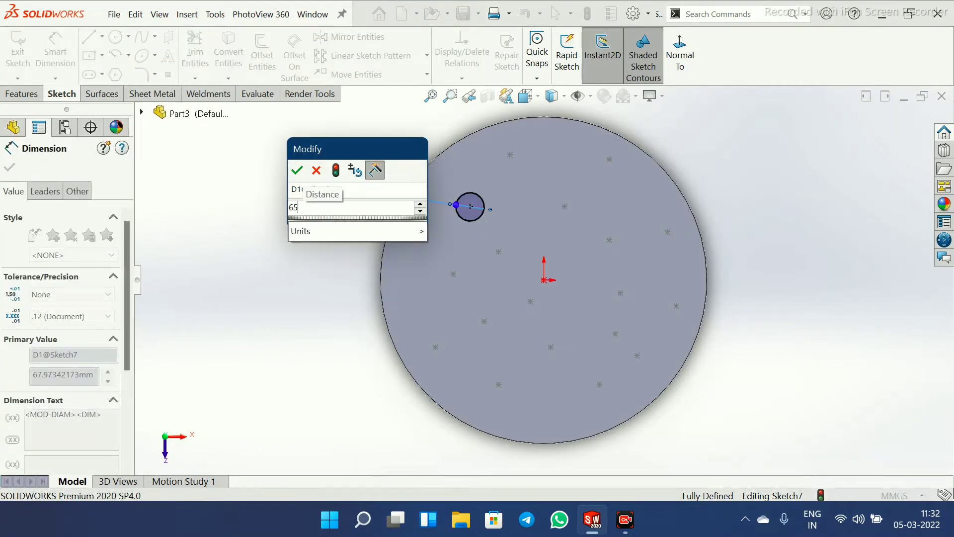
{"action": "key", "text": "Return"}
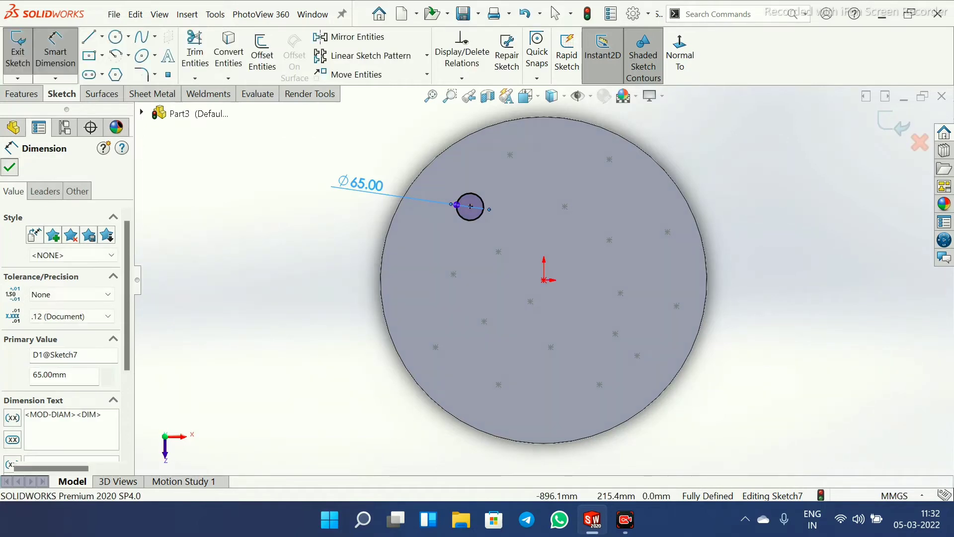
{"action": "key", "text": "Escape"}
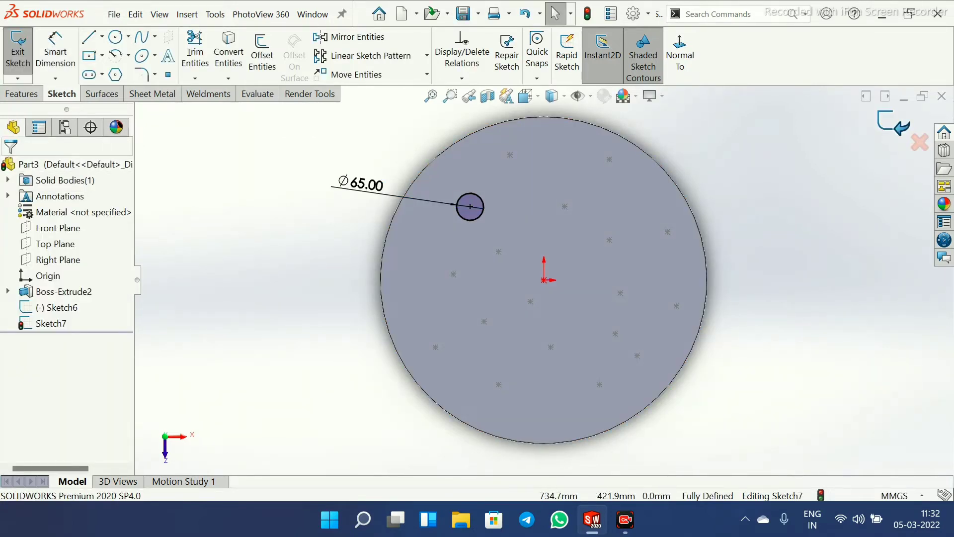
{"action": "left_click", "coordinate": [894, 124]}
{"action": "middle_click_drag", "start_coordinate": [746, 298], "coordinate": [750, 231]}
{"action": "key", "text": "Escape"}
{"action": "scroll", "coordinate": [755, 276], "scroll_direction": "down", "scroll_amount": 1}
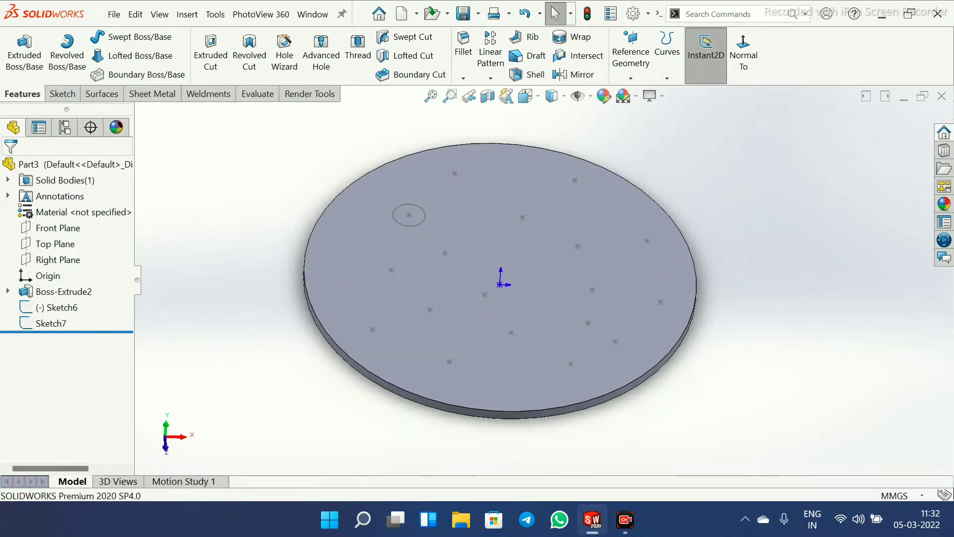
Extrude the 65 mm circle as a 30 mm high blind boss on the disc
{"action": "left_click", "coordinate": [24, 55]}
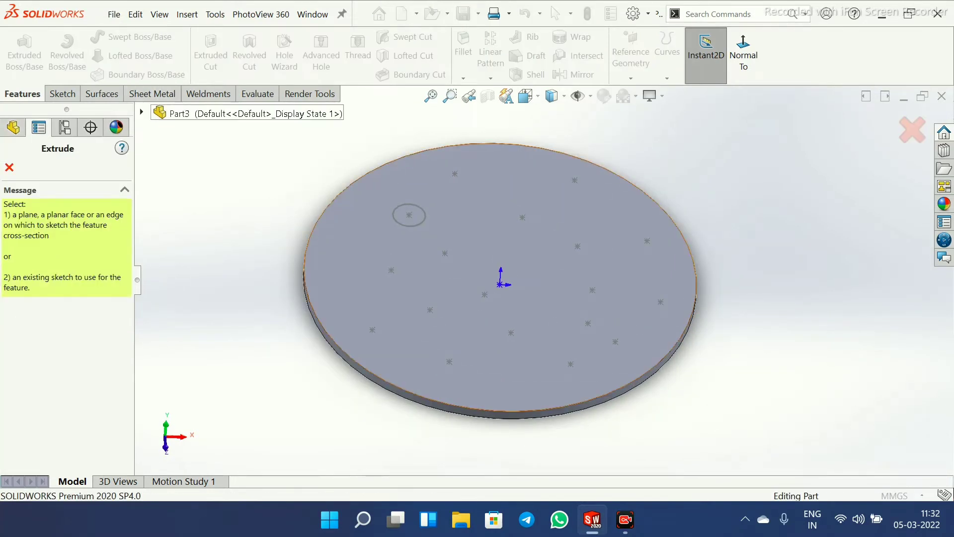
{"action": "key", "text": "Escape"}
{"action": "left_click", "coordinate": [409, 215]}
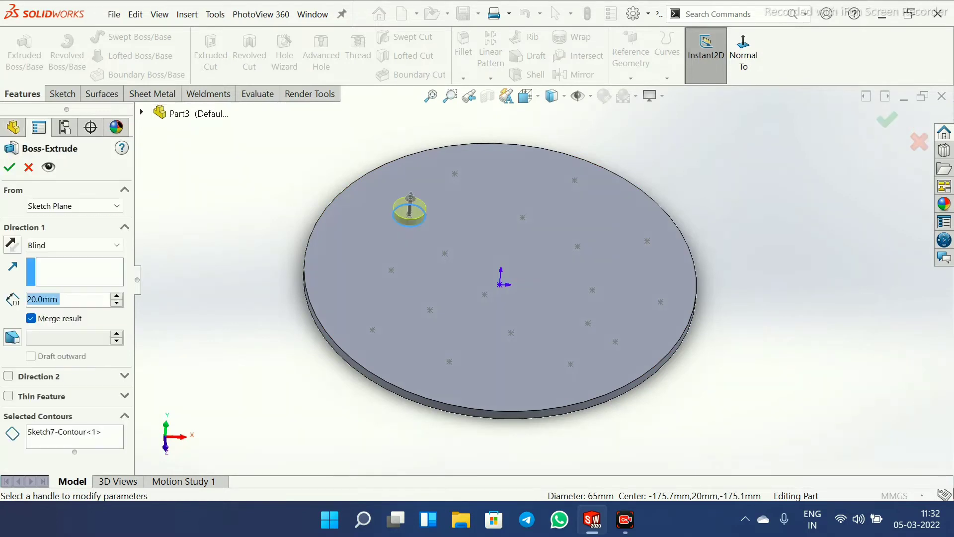
{"action": "left_click", "coordinate": [117, 295]}
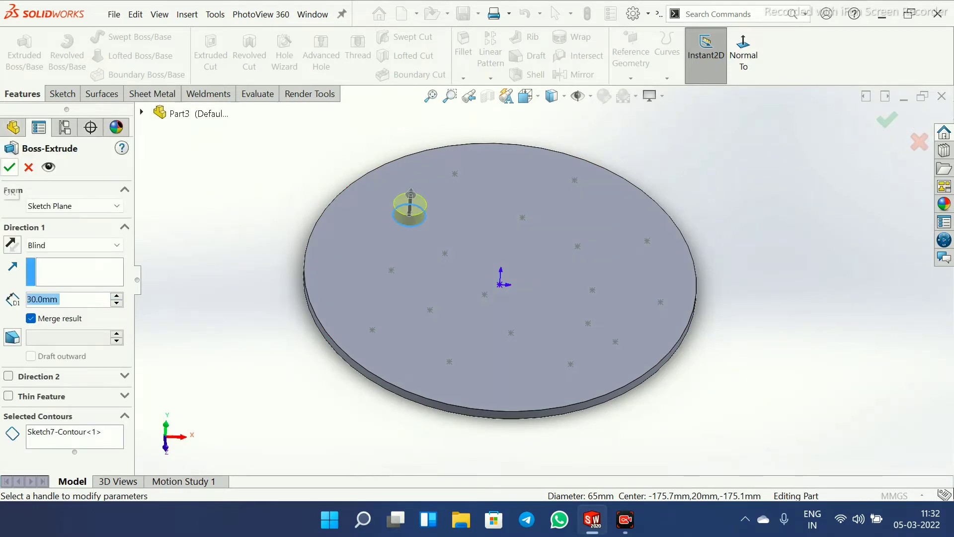
{"action": "left_click", "coordinate": [9, 167]}
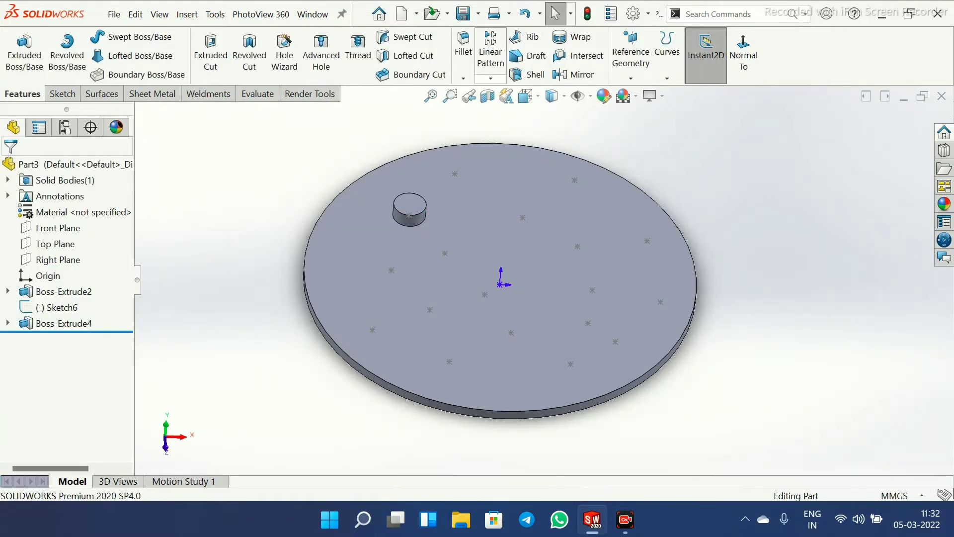
Set up a Sketch Driven Pattern with the points sketch as the layout and the small cylinder's extrusion as the feature to pattern
{"action": "left_click", "coordinate": [491, 79]}
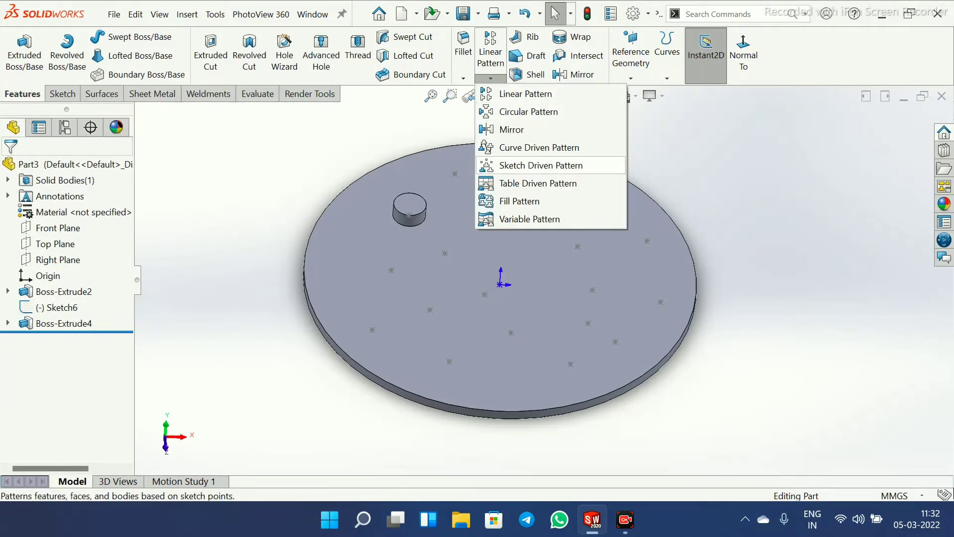
{"action": "left_click", "coordinate": [541, 165]}
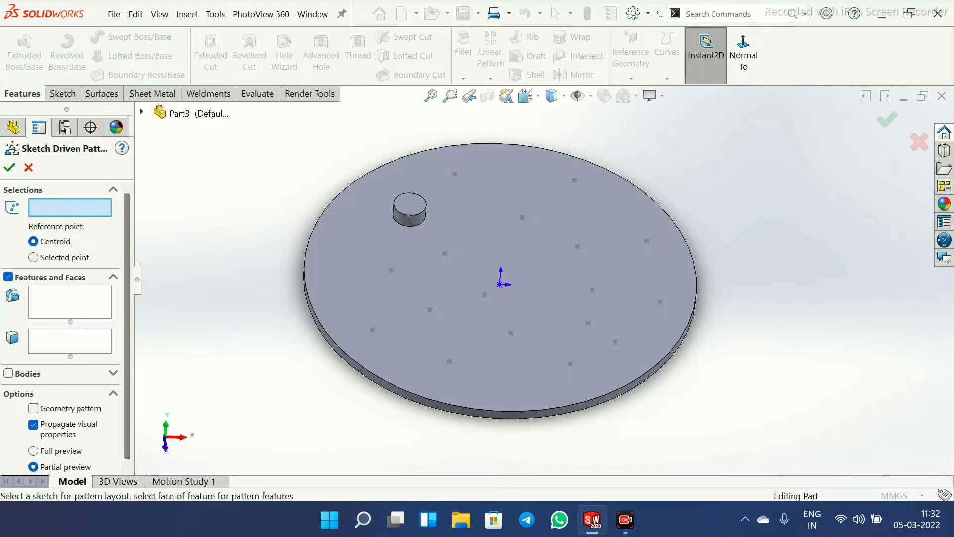
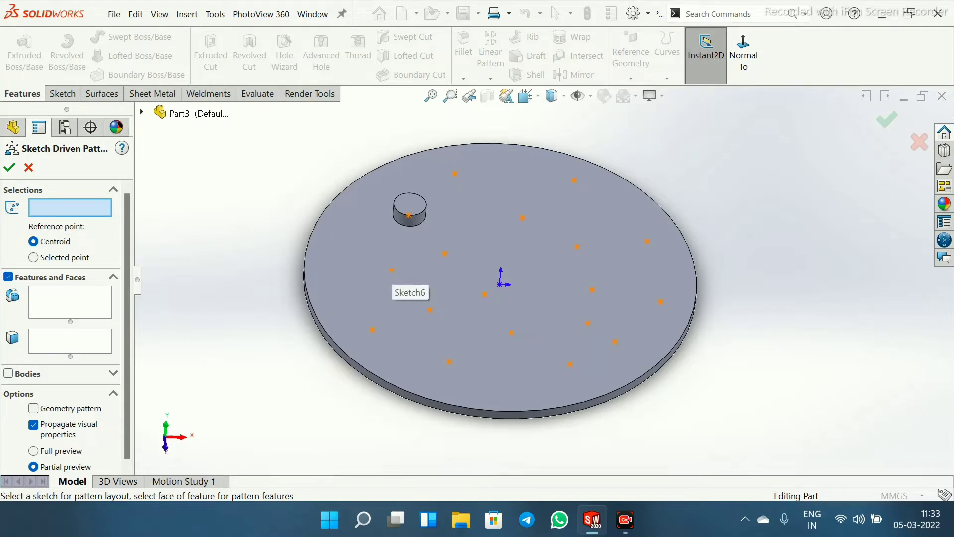
{"action": "left_click", "coordinate": [392, 271]}
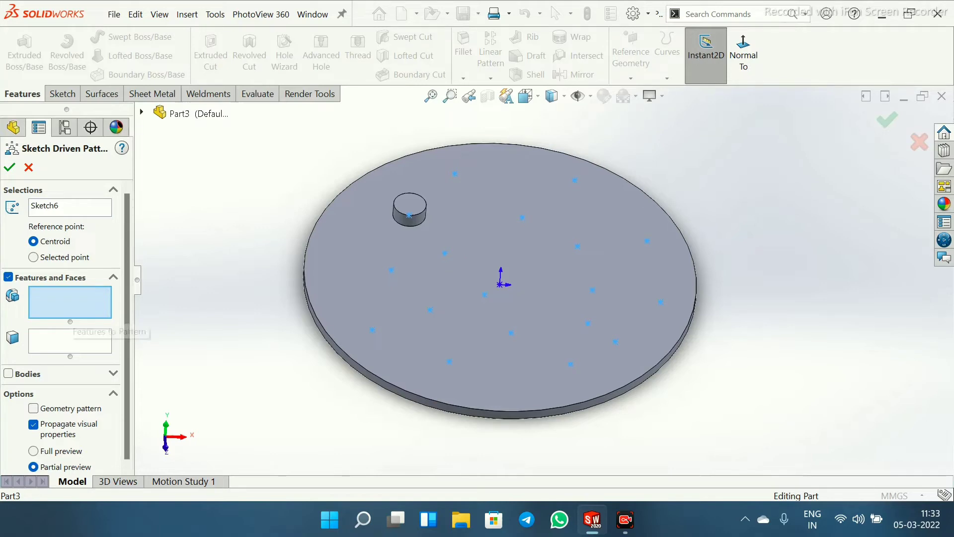
{"action": "left_click", "coordinate": [141, 114]}
{"action": "left_click", "coordinate": [203, 272]}
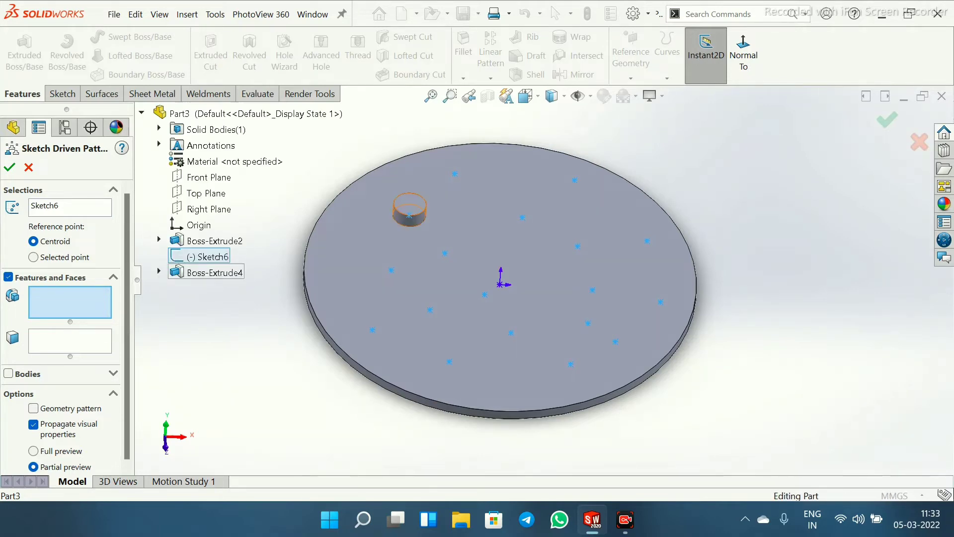
Select the small cylindrical boss as the feature to repeat at the Sketch6 points in the sketch driven pattern
{"action": "middle_click_drag", "start_coordinate": [497, 283], "coordinate": [480, 304]}
{"action": "scroll", "coordinate": [450, 264], "scroll_direction": "down", "scroll_amount": 1}
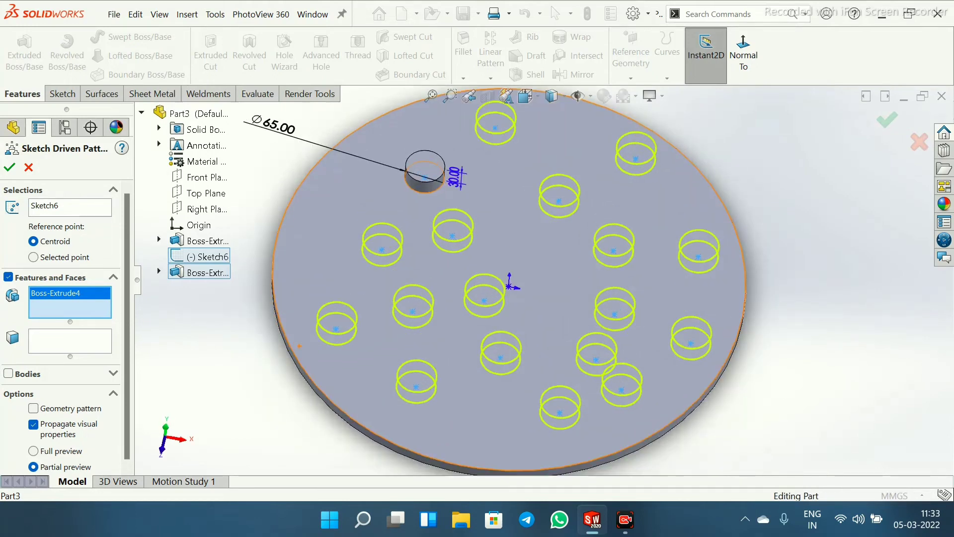
{"action": "scroll", "coordinate": [547, 279], "scroll_direction": "up", "scroll_amount": 2}
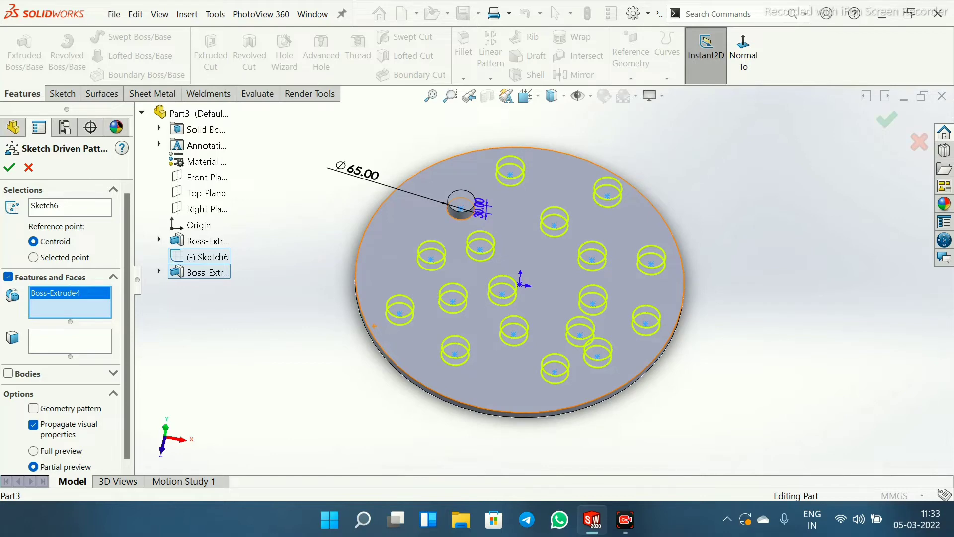
{"action": "scroll", "coordinate": [624, 344], "scroll_direction": "down", "scroll_amount": 2}
{"action": "scroll", "coordinate": [624, 345], "scroll_direction": "up", "scroll_amount": 3}
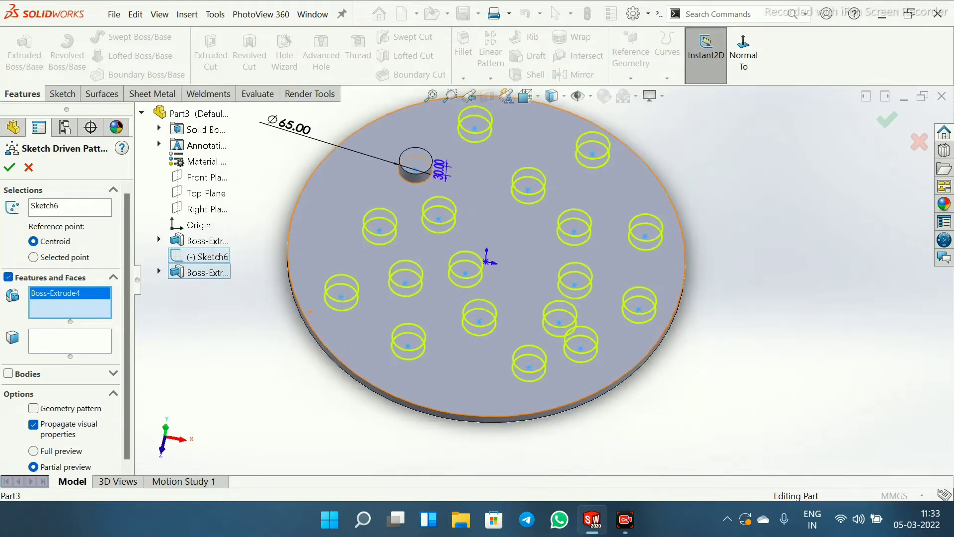
{"action": "scroll", "coordinate": [539, 214], "scroll_direction": "down", "scroll_amount": 1}
{"action": "mouse_move", "coordinate": [539, 213]}
{"action": "middle_mouse_down"}
{"action": "mouse_move", "coordinate": [547, 254]}
{"action": "mouse_move", "coordinate": [554, 201]}
{"action": "mouse_move", "coordinate": [554, 213]}
{"action": "middle_mouse_up"}
{"action": "scroll", "coordinate": [549, 246], "scroll_direction": "down", "scroll_amount": 2}
{"action": "scroll", "coordinate": [546, 294], "scroll_direction": "up", "scroll_amount": 1}
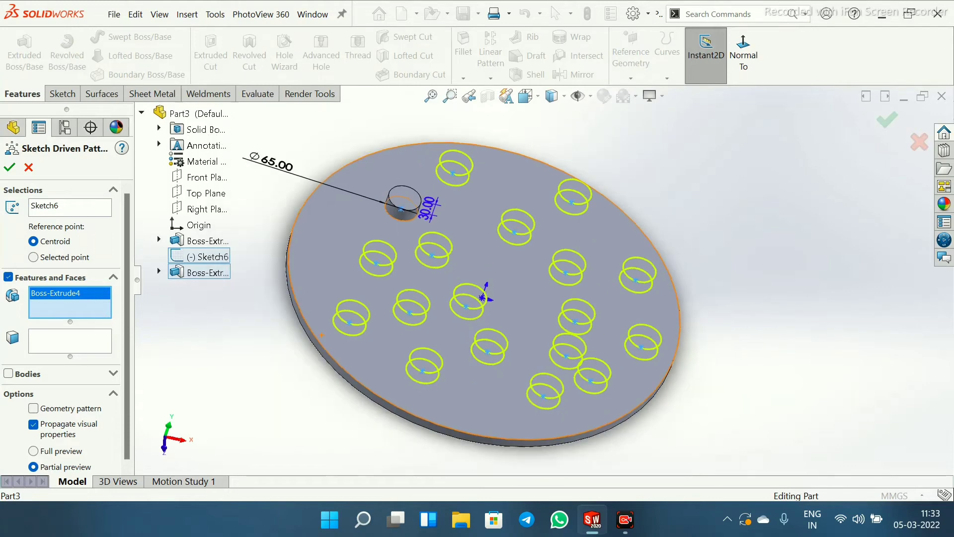
Try a sketch point as the pattern's reference point and return the reference to Centroid
{"action": "left_click", "coordinate": [33, 257]}
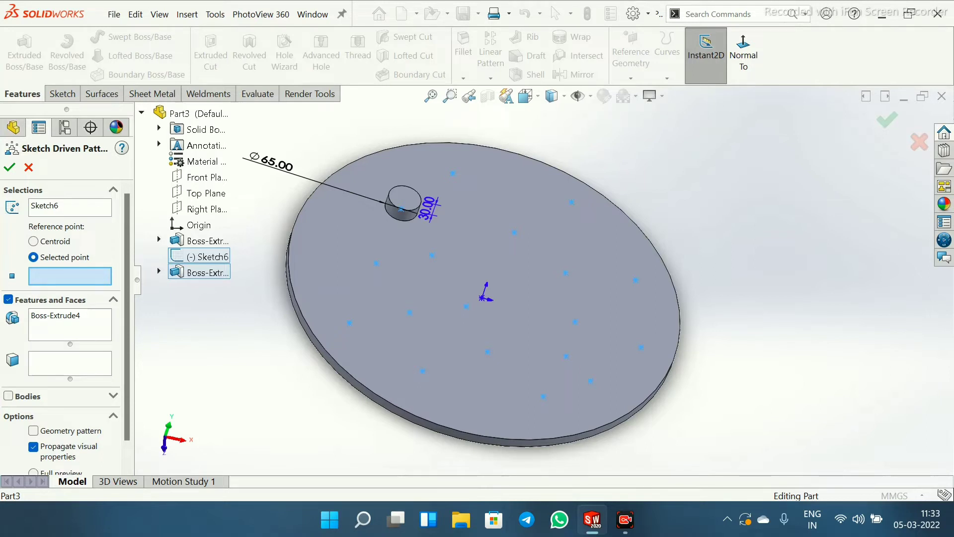
{"action": "left_click", "coordinate": [376, 263]}
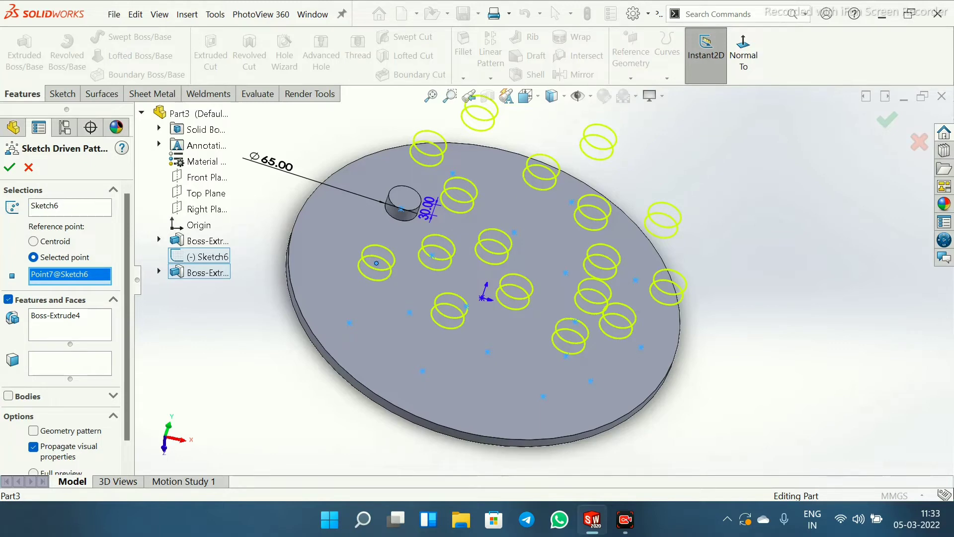
{"action": "scroll", "coordinate": [552, 271], "scroll_direction": "up", "scroll_amount": 2}
{"action": "middle_click_drag", "start_coordinate": [557, 270], "coordinate": [547, 281]}
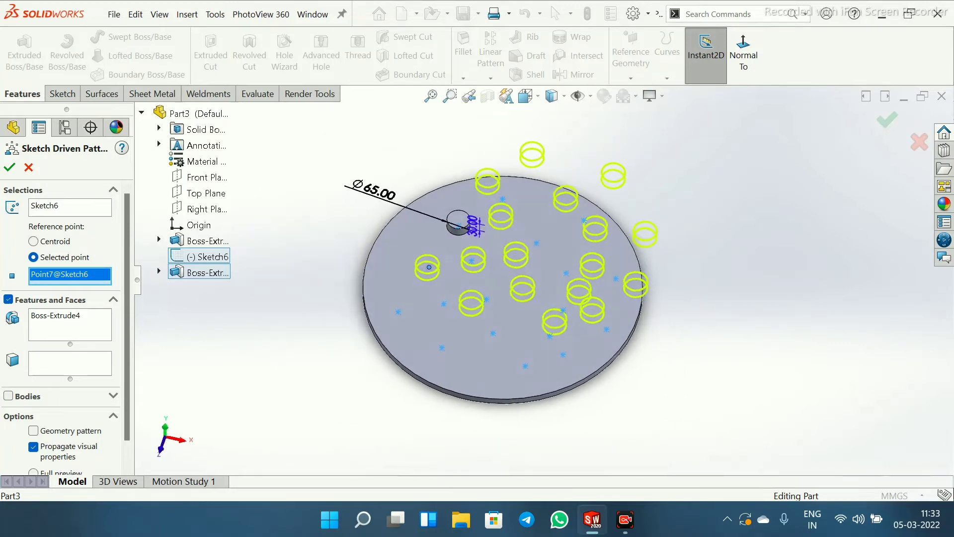
{"action": "scroll", "coordinate": [572, 268], "scroll_direction": "down", "scroll_amount": 1}
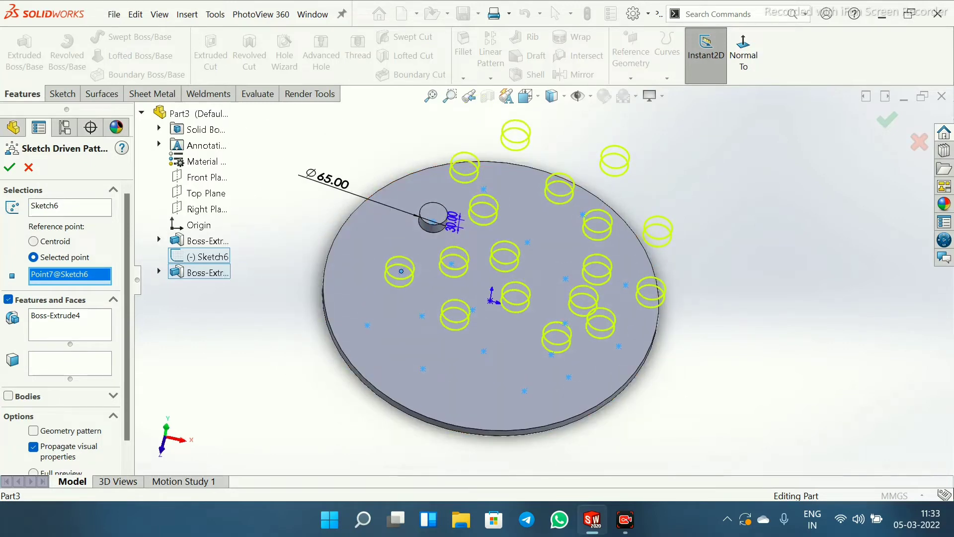
{"action": "left_click", "coordinate": [33, 241]}
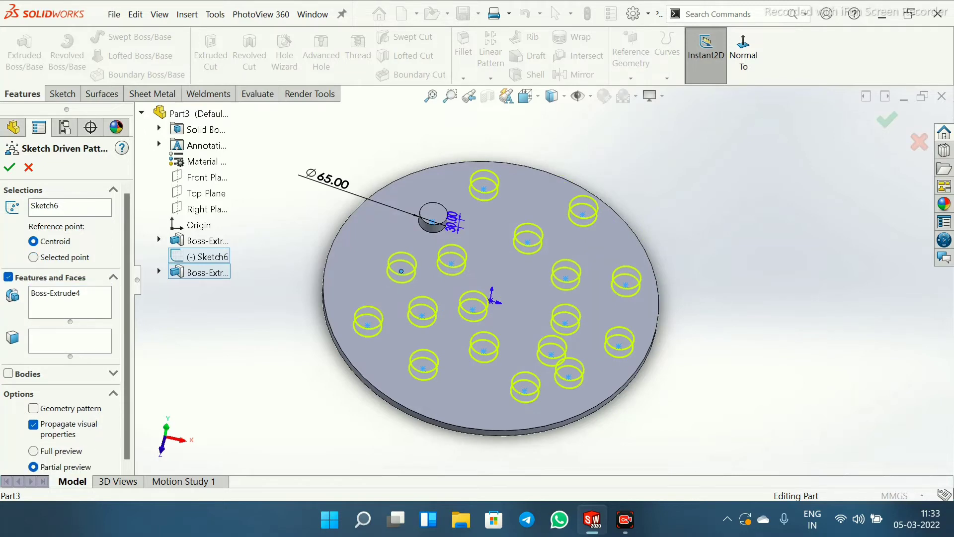
Create the sketch driven pattern of the cylindrical boss across the disc, using the centroid as reference point
{"action": "middle_click_drag", "start_coordinate": [551, 273], "coordinate": [549, 296]}
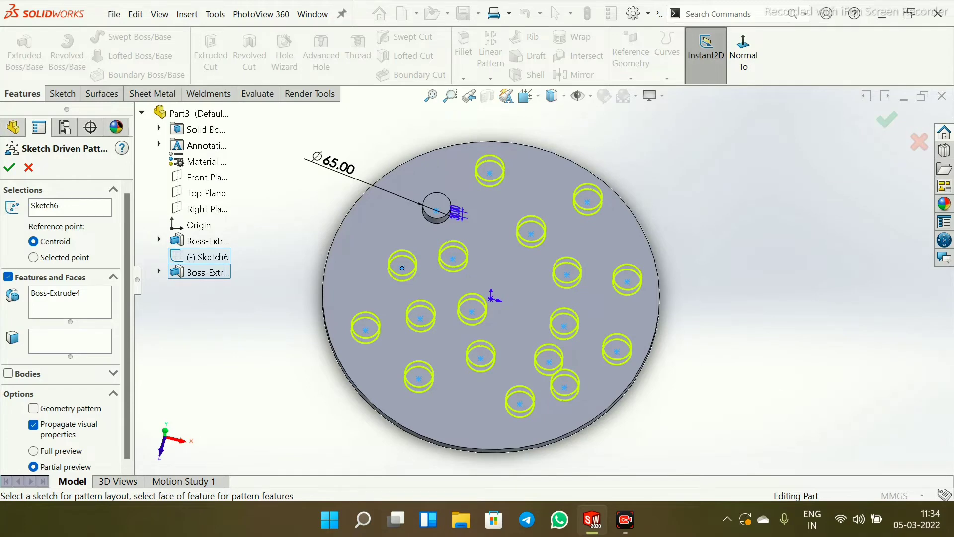
{"action": "left_click", "coordinate": [9, 167]}
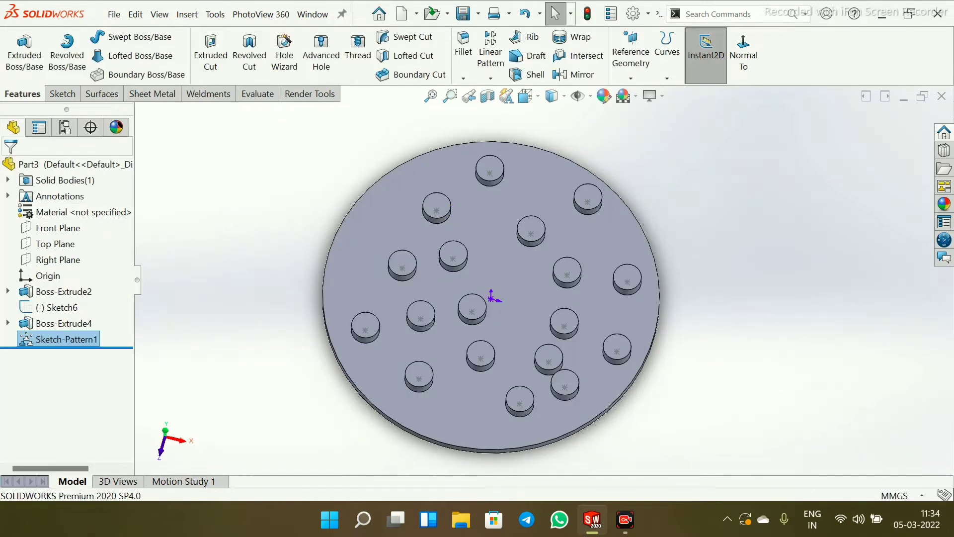
{"action": "middle_click_drag", "start_coordinate": [347, 331], "coordinate": [351, 305]}
{"action": "scroll", "coordinate": [384, 301], "scroll_direction": "down", "scroll_amount": 1}
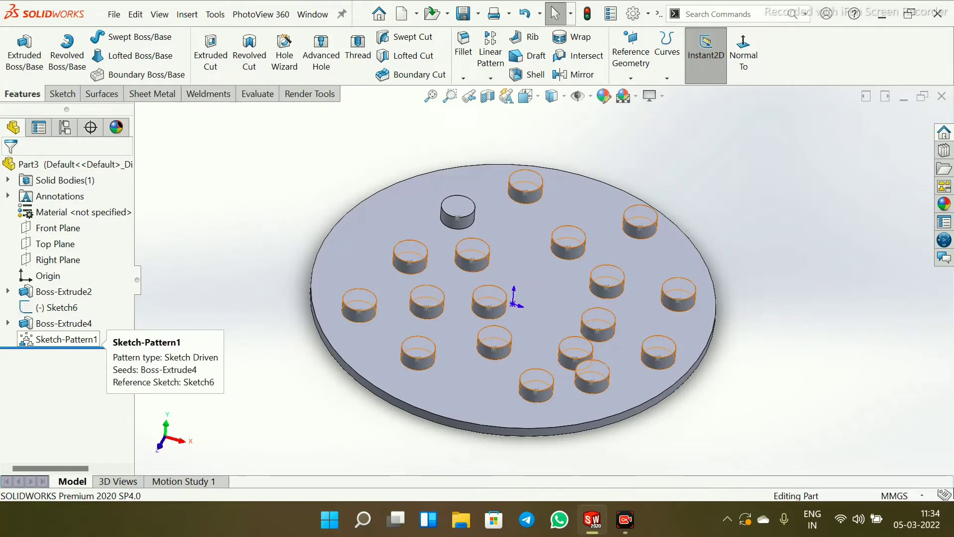
{"action": "right_click", "coordinate": [65, 339]}
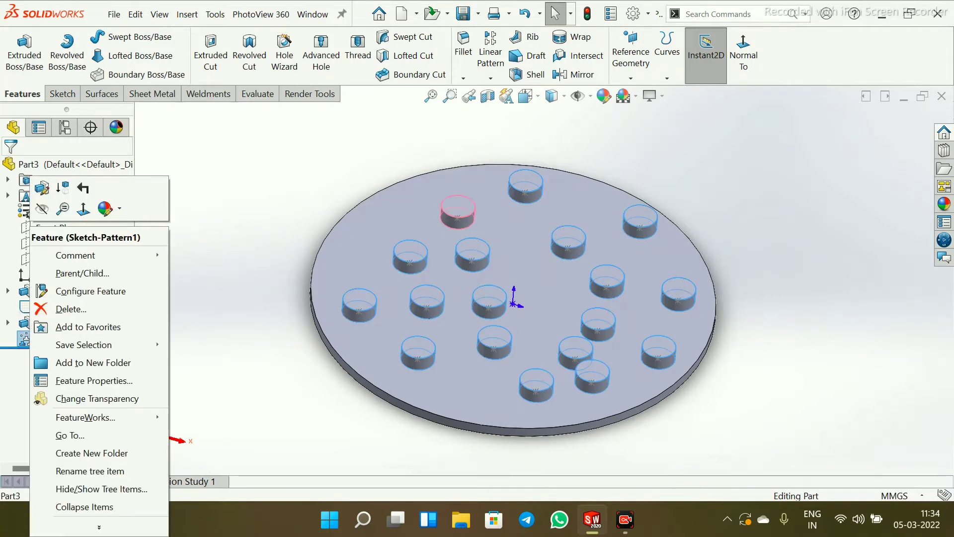
{"action": "left_click", "coordinate": [65, 308]}
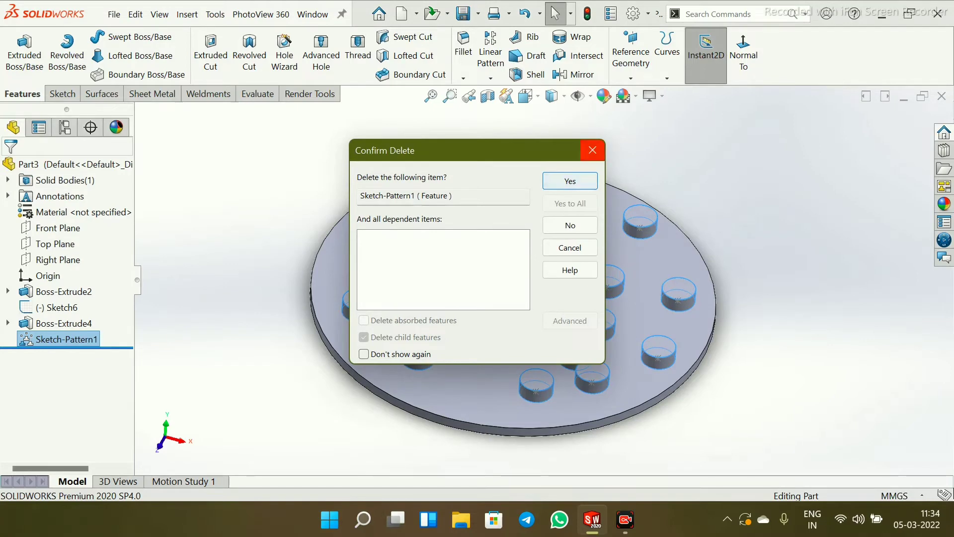
{"action": "left_click", "coordinate": [592, 150]}
{"action": "middle_click_drag", "start_coordinate": [527, 279], "coordinate": [510, 290]}
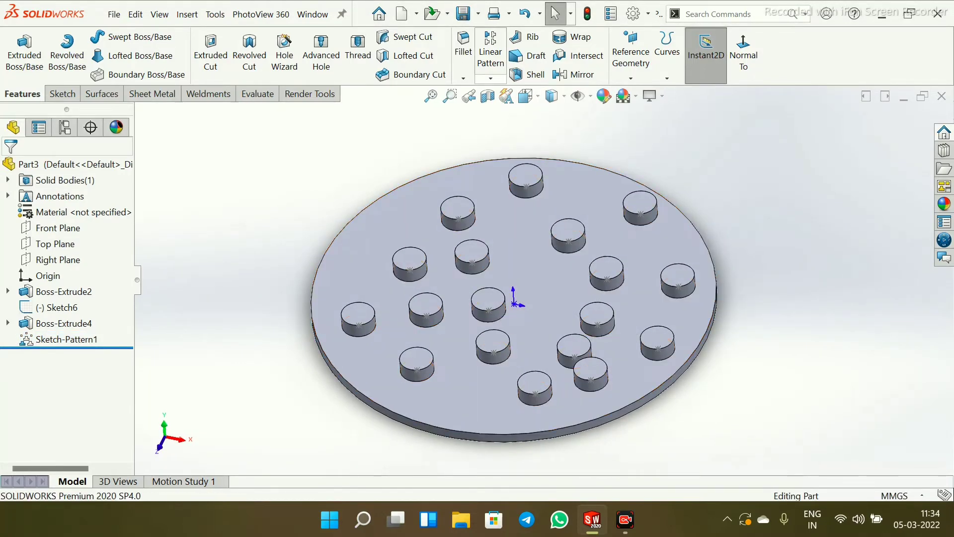
{"action": "left_click", "coordinate": [490, 78]}
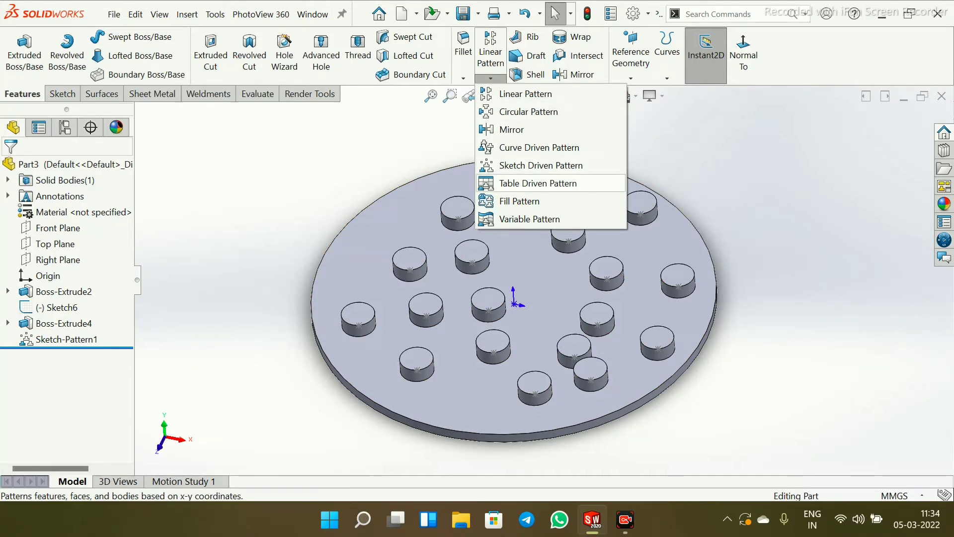
{"action": "key", "text": "Escape"}
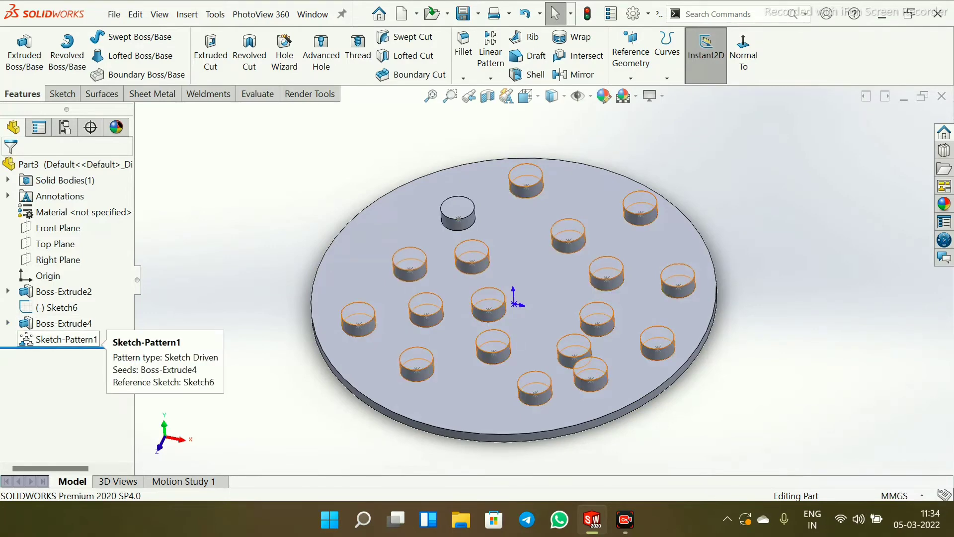
Delete the sketch driven pattern and Sketch6 together with the dependent cylindrical boss, leaving only the base disc
{"action": "right_click", "coordinate": [44, 339]}
{"action": "left_click", "coordinate": [75, 308]}
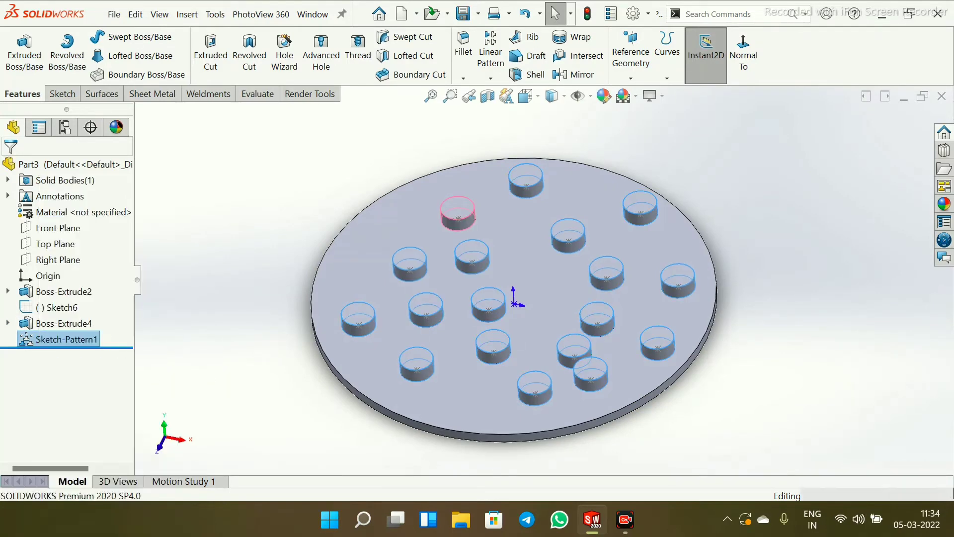
{"action": "key", "text": "Return"}
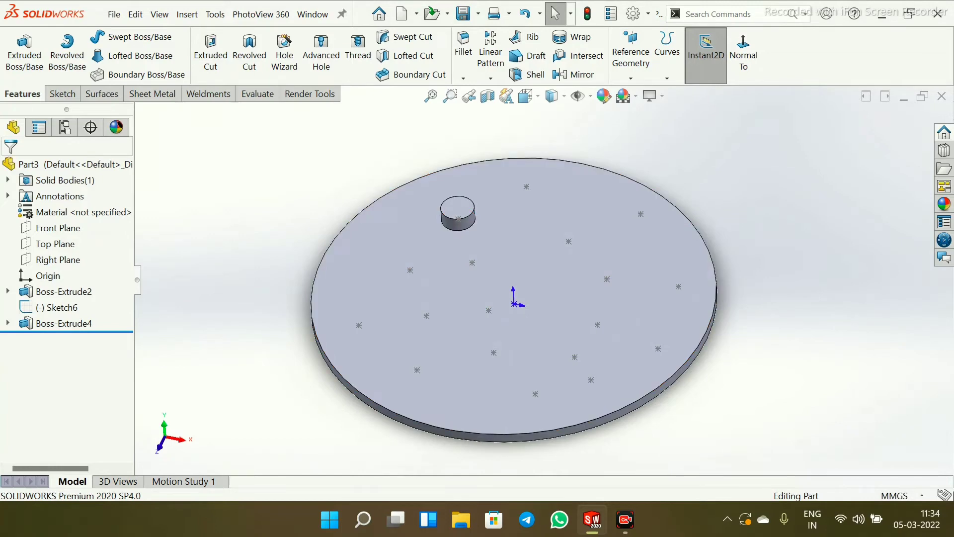
{"action": "left_click", "coordinate": [57, 307]}
{"action": "right_click", "coordinate": [57, 307]}
{"action": "left_click", "coordinate": [99, 324]}
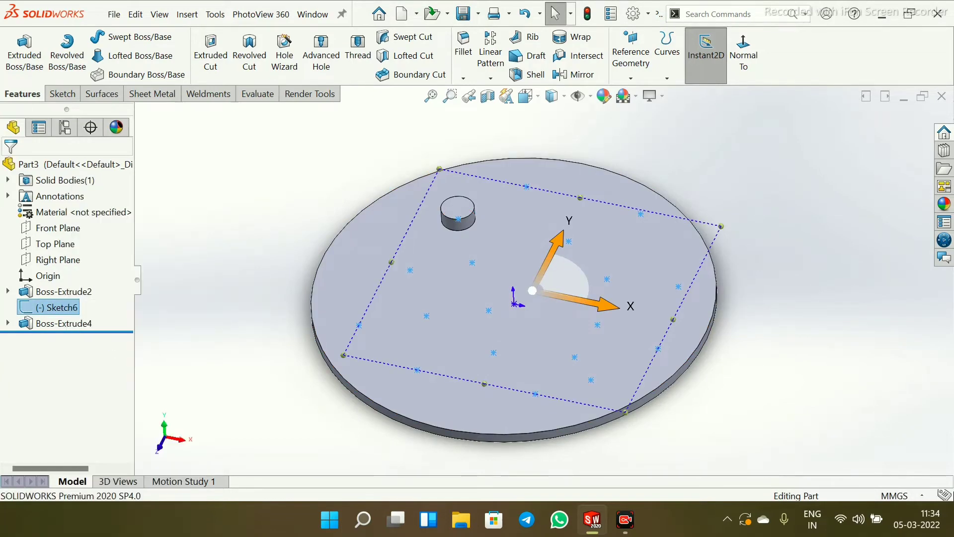
{"action": "key", "text": "Return"}
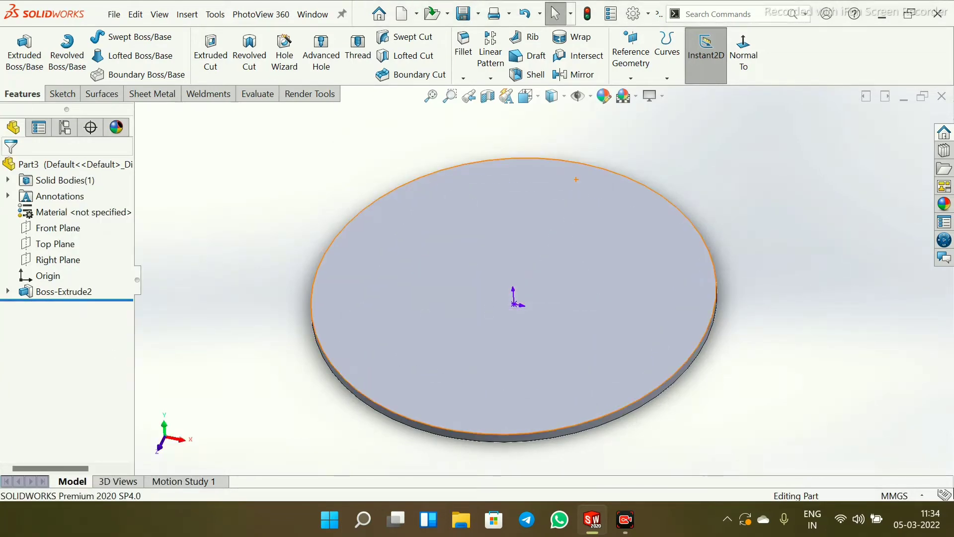
Start a sketch on the disc's top face and draw an off-centre hexagon with sides about 38 mm long
{"action": "left_click", "coordinate": [571, 199]}
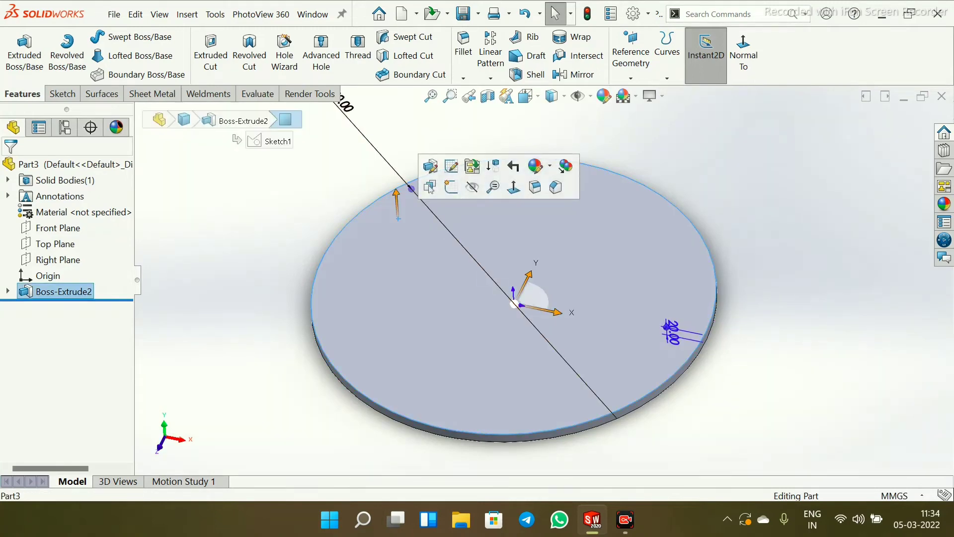
{"action": "left_click", "coordinate": [451, 186]}
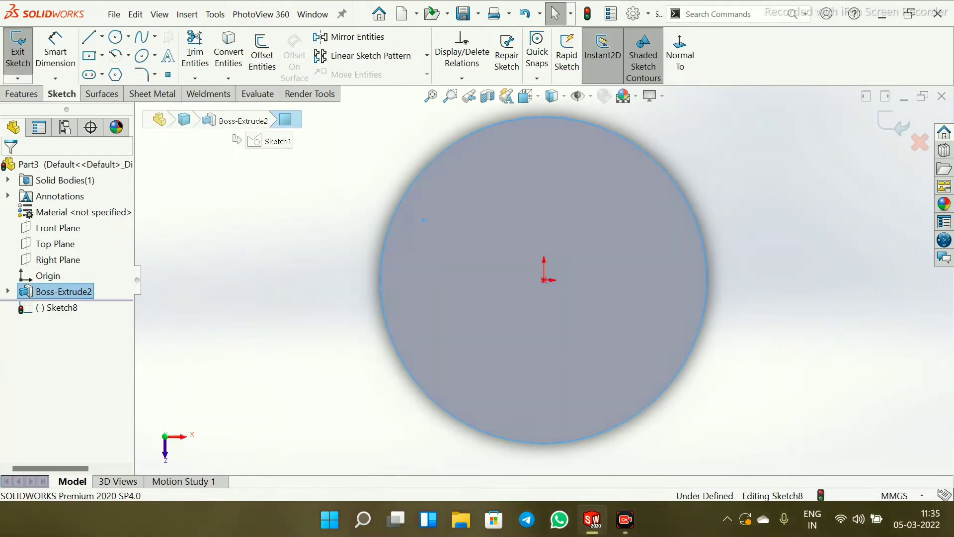
{"action": "key", "text": "Escape"}
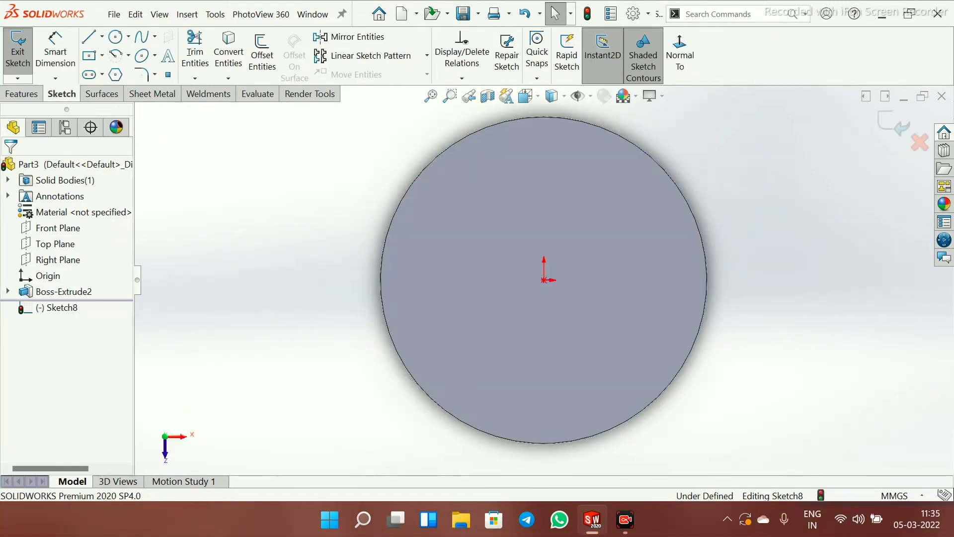
{"action": "left_click", "coordinate": [115, 74]}
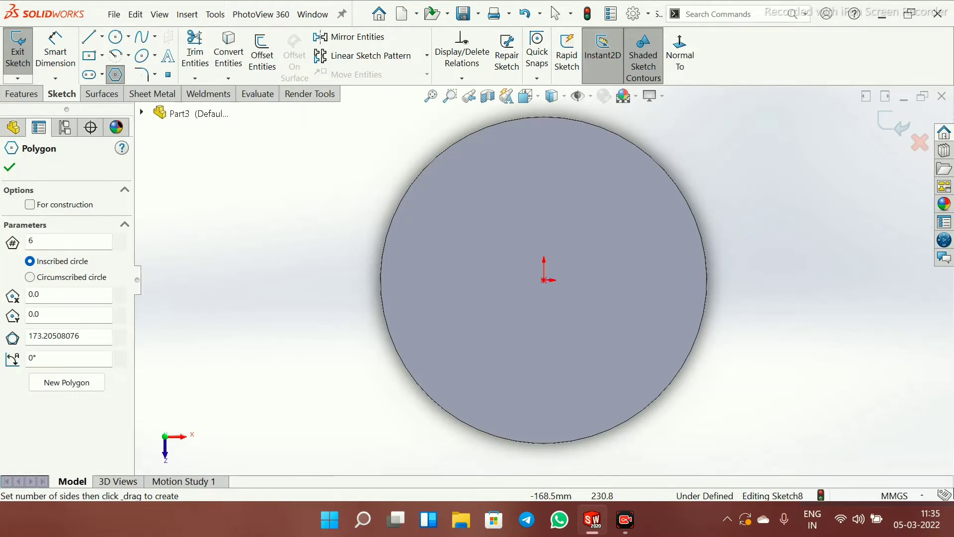
{"action": "left_click", "coordinate": [475, 183]}
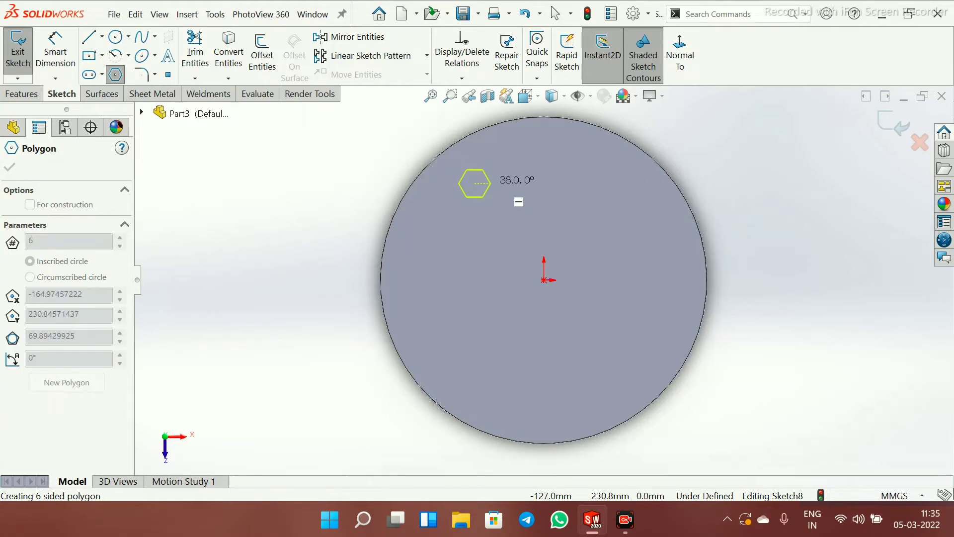
{"action": "left_click", "coordinate": [512, 196]}
{"action": "key", "text": "Escape"}
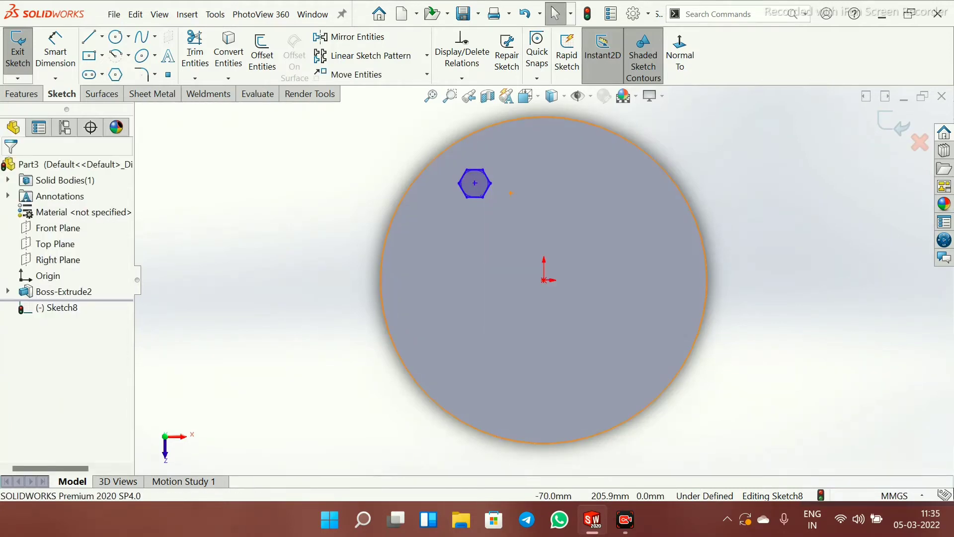
Dimension the hexagon's front side, keeping its length as drawn
{"action": "middle_click_drag", "start_coordinate": [511, 192], "coordinate": [554, 114]}
{"action": "middle_click_drag", "start_coordinate": [579, 227], "coordinate": [571, 187]}
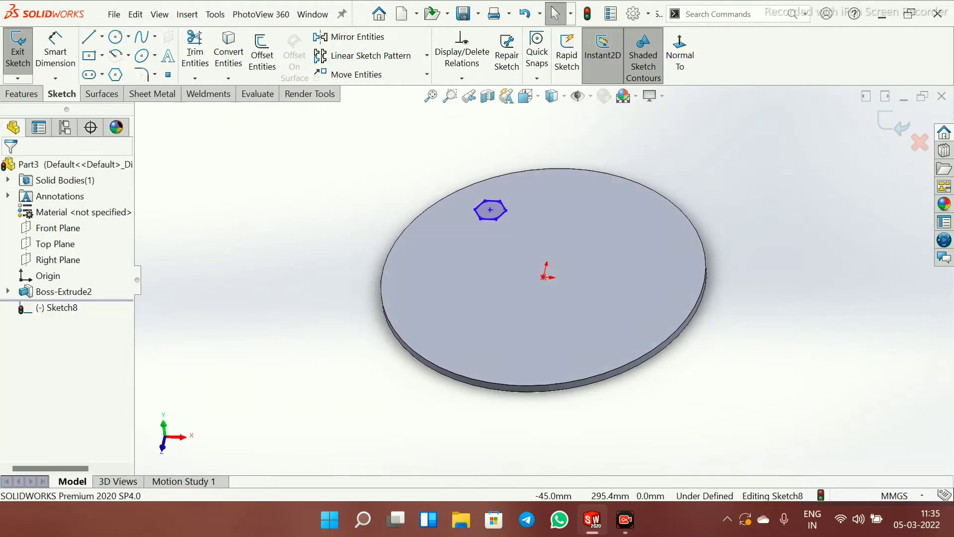
{"action": "scroll", "coordinate": [558, 202], "scroll_direction": "down", "scroll_amount": 1}
{"action": "scroll", "coordinate": [558, 204], "scroll_direction": "down", "scroll_amount": 1}
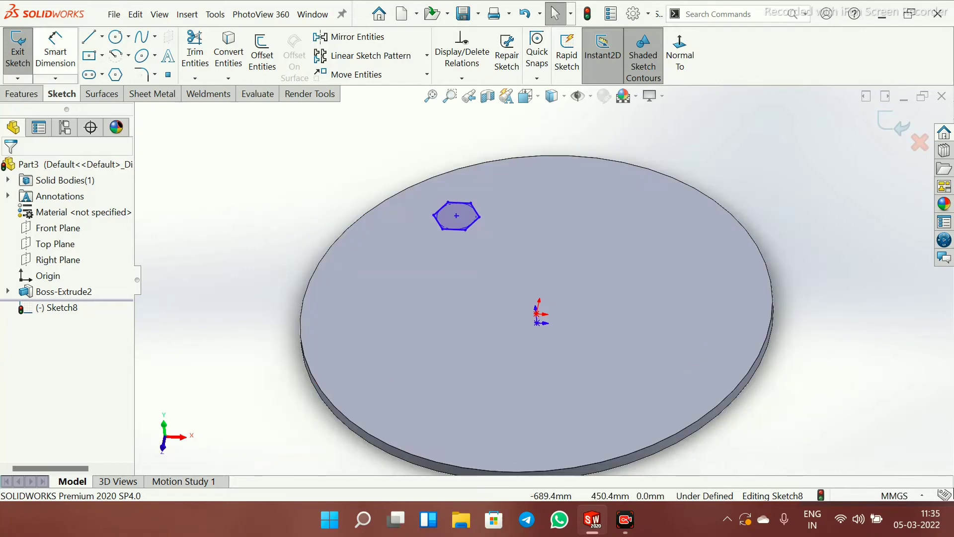
{"action": "left_click", "coordinate": [55, 52]}
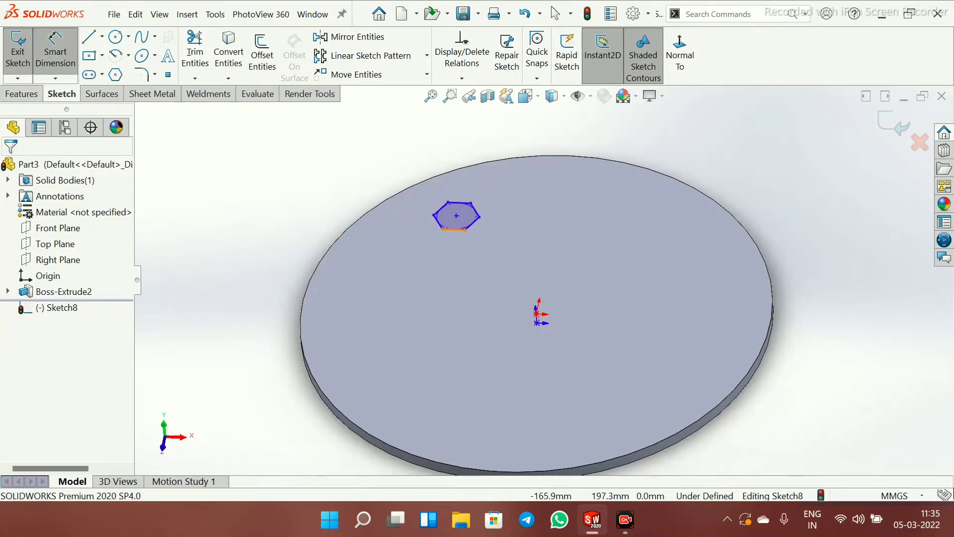
{"action": "left_click", "coordinate": [455, 229]}
{"action": "left_click", "coordinate": [449, 252]}
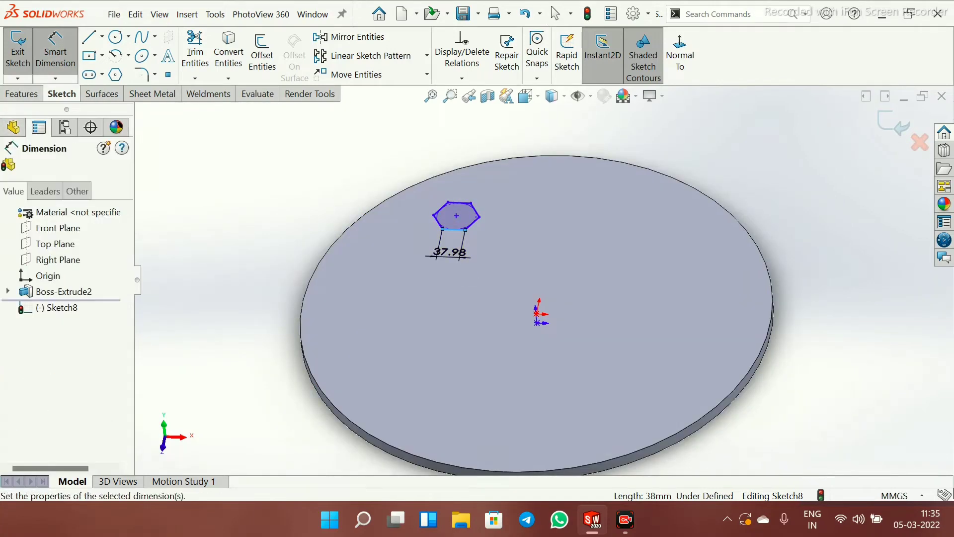
{"action": "key", "text": "Return"}
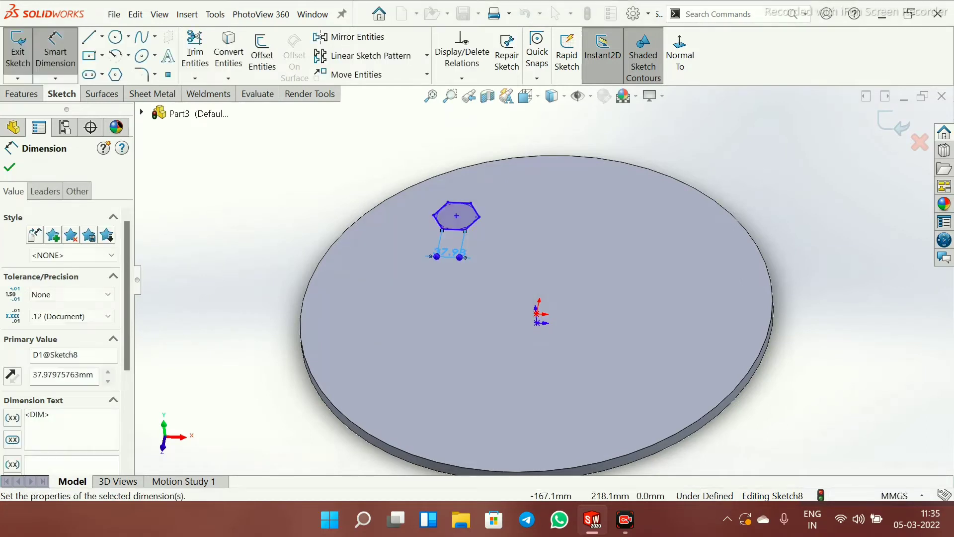
Try to dimension the distance from the hexagon's front side to its centre point
{"action": "left_click", "coordinate": [453, 229]}
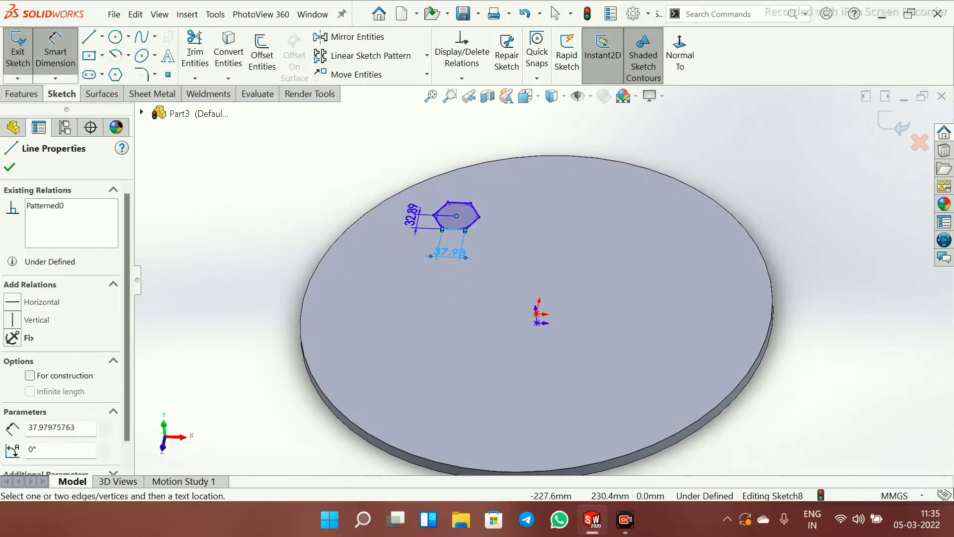
{"action": "left_click", "coordinate": [318, 207]}
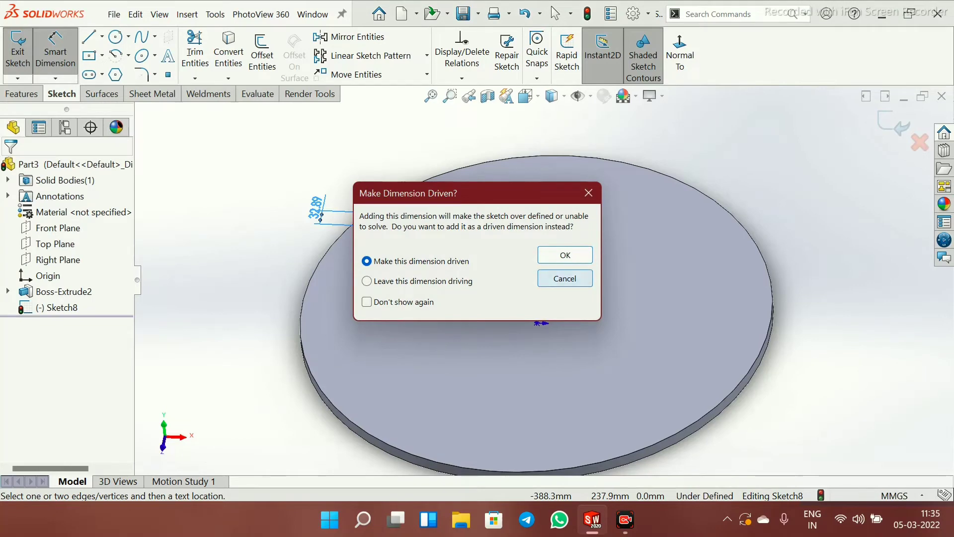
{"action": "left_click", "coordinate": [563, 277]}
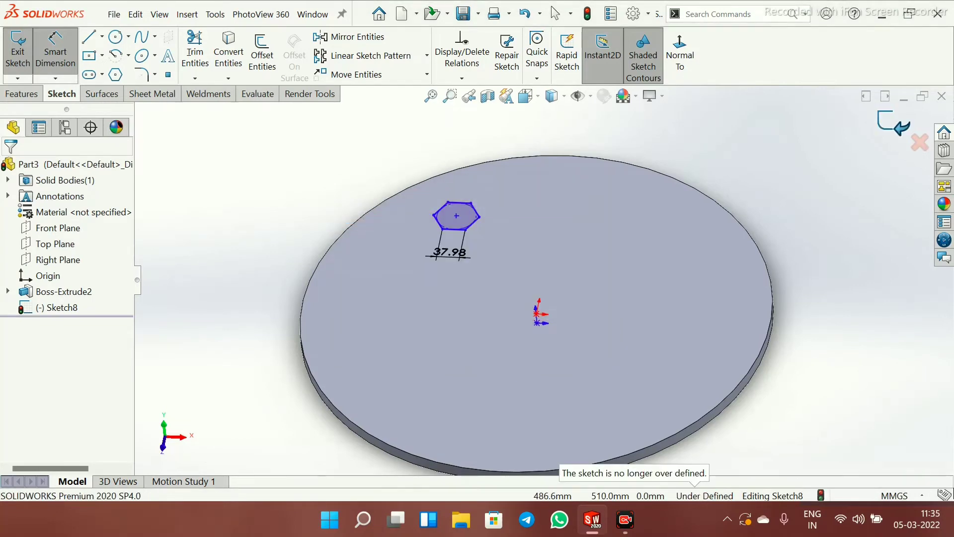
Close the hexagon sketch and extrude it 30 mm as a blind boss merged with the disc
{"action": "left_click", "coordinate": [892, 124]}
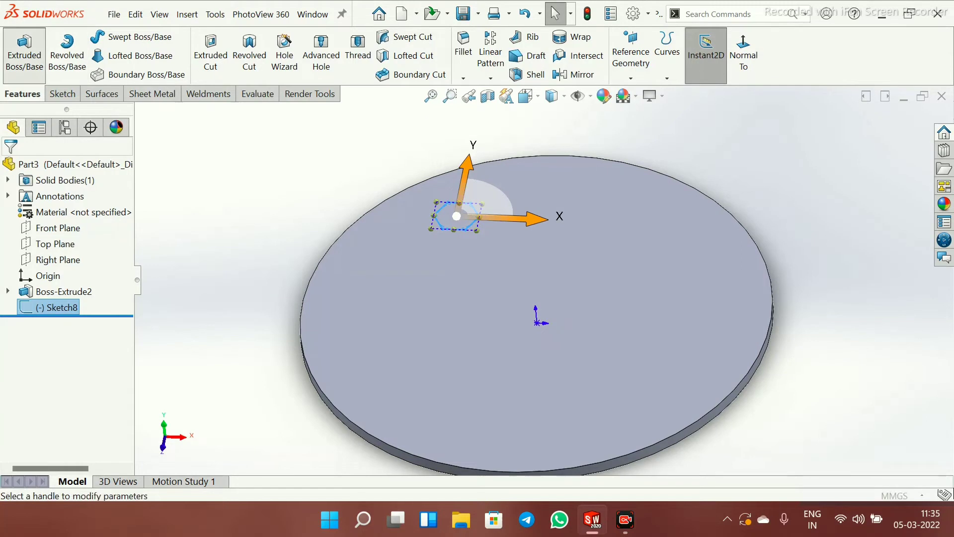
{"action": "left_click", "coordinate": [24, 50]}
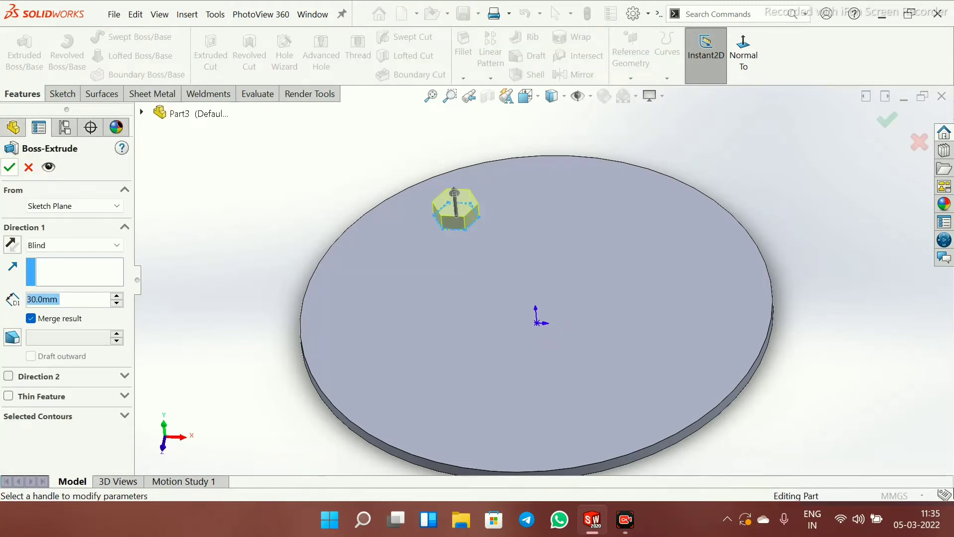
{"action": "left_click", "coordinate": [9, 167]}
{"action": "key", "text": "Escape"}
{"action": "mouse_move", "coordinate": [497, 309]}
{"action": "middle_mouse_down"}
{"action": "mouse_move", "coordinate": [492, 254]}
{"action": "mouse_move", "coordinate": [495, 309]}
{"action": "middle_mouse_up"}
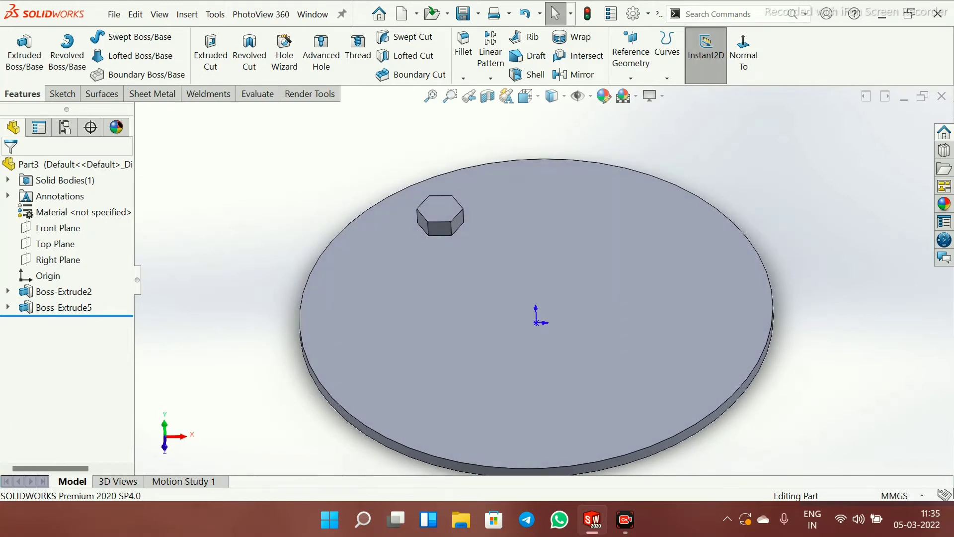
{"action": "left_click", "coordinate": [491, 78]}
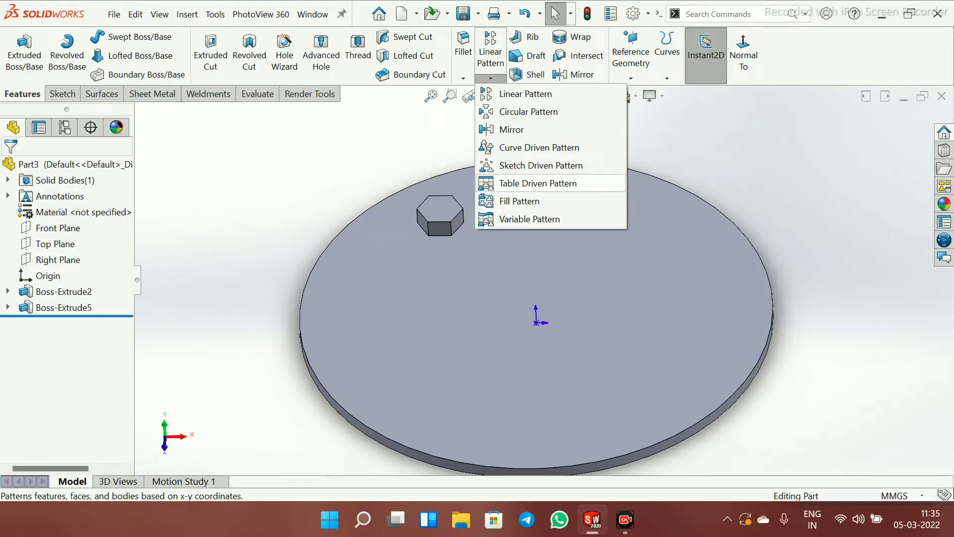
{"action": "left_click", "coordinate": [538, 183]}
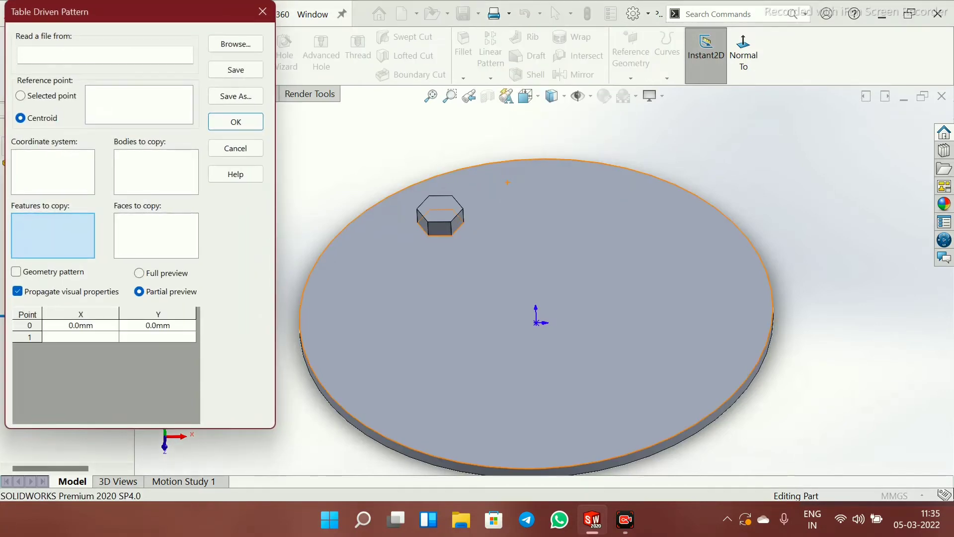
{"action": "left_click", "coordinate": [263, 11]}
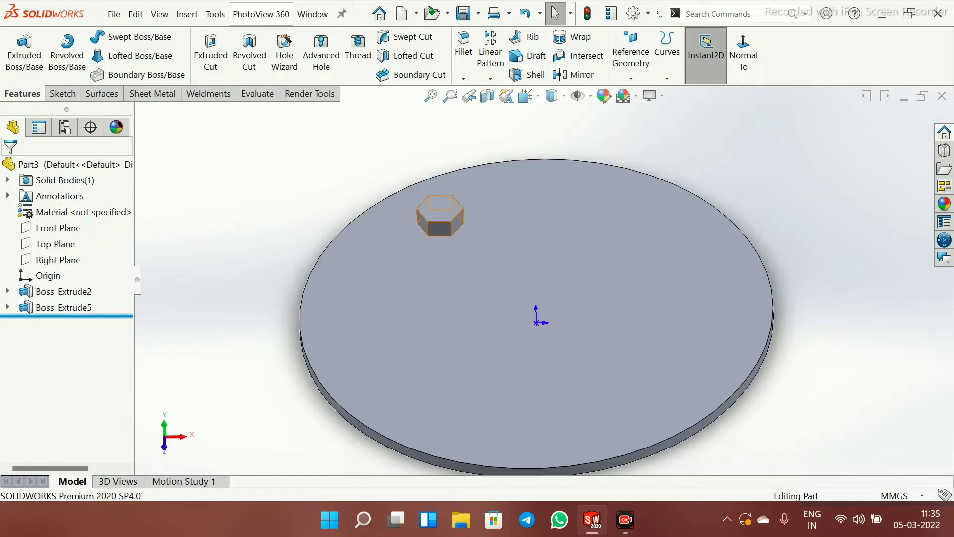
{"action": "right_click", "coordinate": [64, 307]}
{"action": "left_click", "coordinate": [249, 304]}
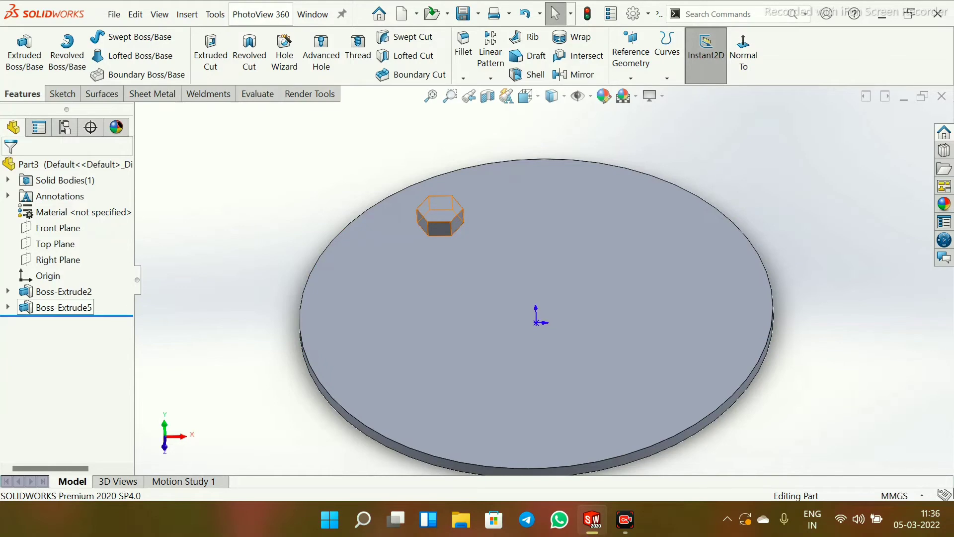
Delete the disc's base extrusion together with the dependent hexagonal boss, leaving the circle sketch
{"action": "left_click", "coordinate": [64, 291]}
{"action": "right_click", "coordinate": [64, 291]}
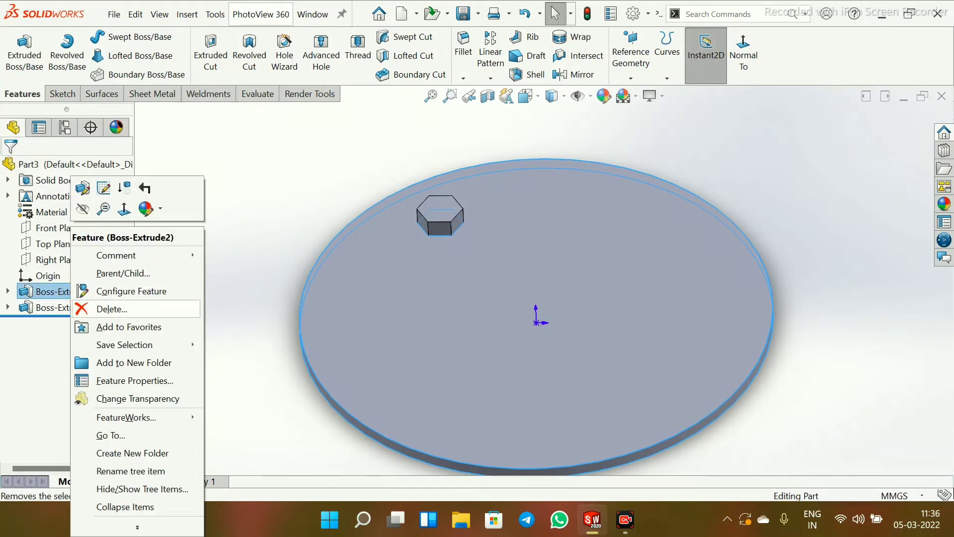
{"action": "left_click", "coordinate": [107, 308]}
{"action": "key", "text": "Return"}
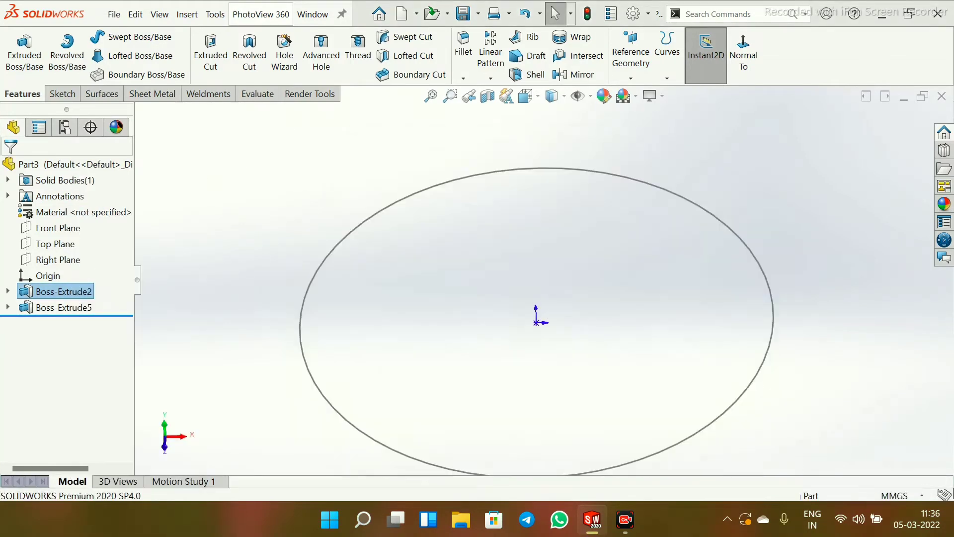
Edit Sketch1 and draw a center rectangle from the origin around the circle, about 1846 mm wide and 1019 mm high
{"action": "right_click", "coordinate": [50, 275]}
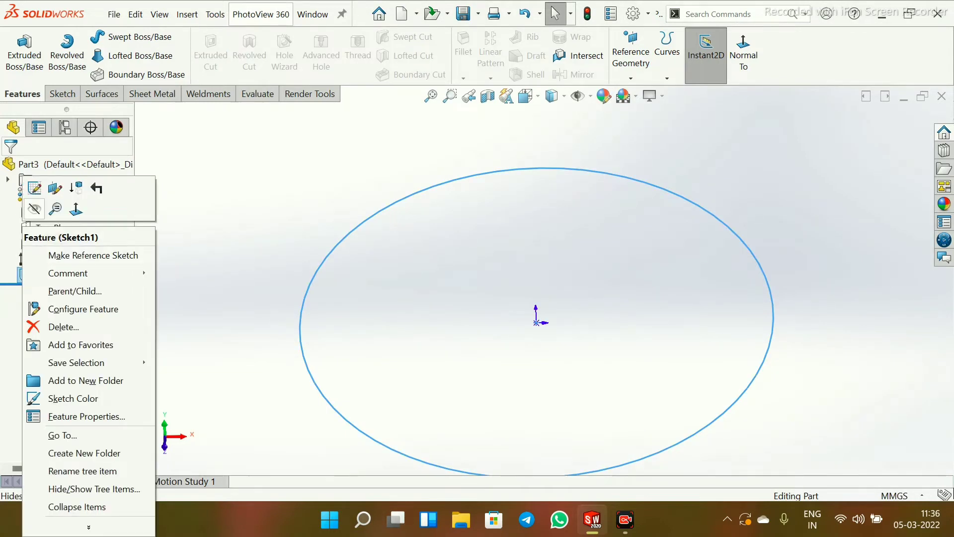
{"action": "left_click", "coordinate": [31, 188]}
{"action": "scroll", "coordinate": [431, 256], "scroll_direction": "up", "scroll_amount": 4}
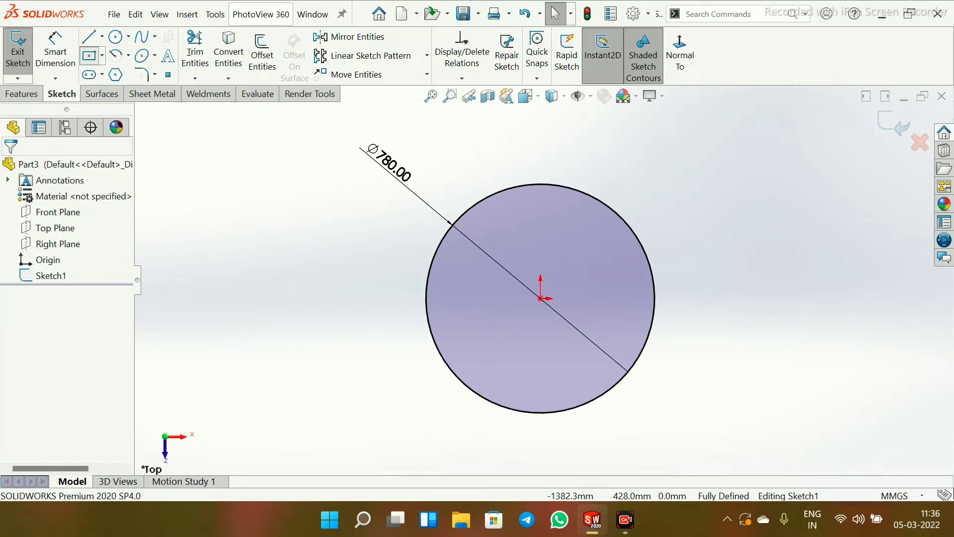
{"action": "left_click", "coordinate": [90, 55]}
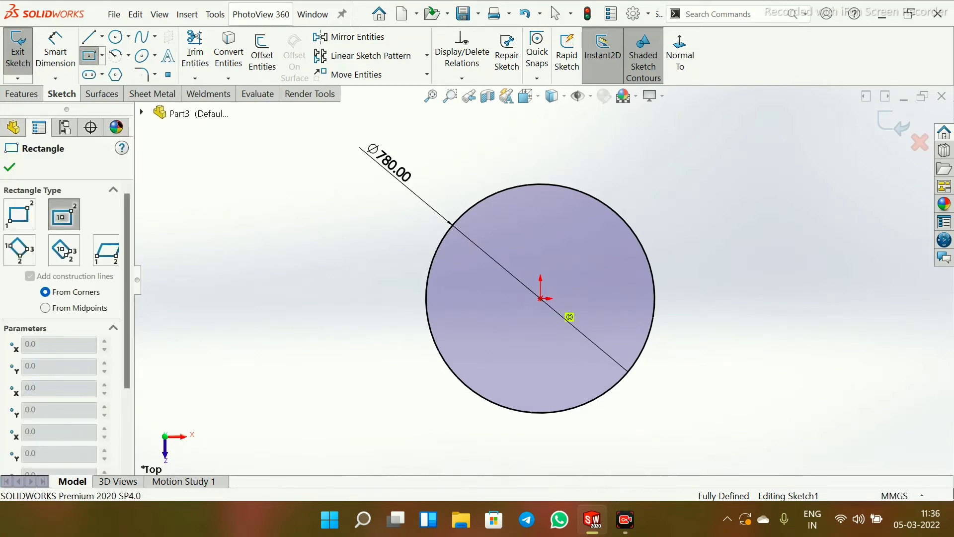
{"action": "left_click", "coordinate": [541, 299]}
{"action": "left_click", "coordinate": [270, 149]}
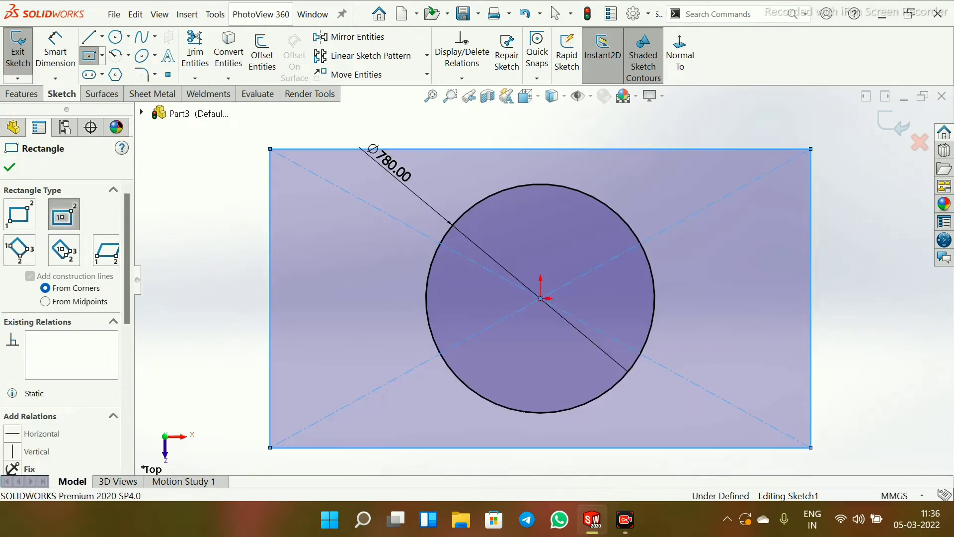
{"action": "right_click", "coordinate": [269, 146]}
{"action": "left_click", "coordinate": [305, 160]}
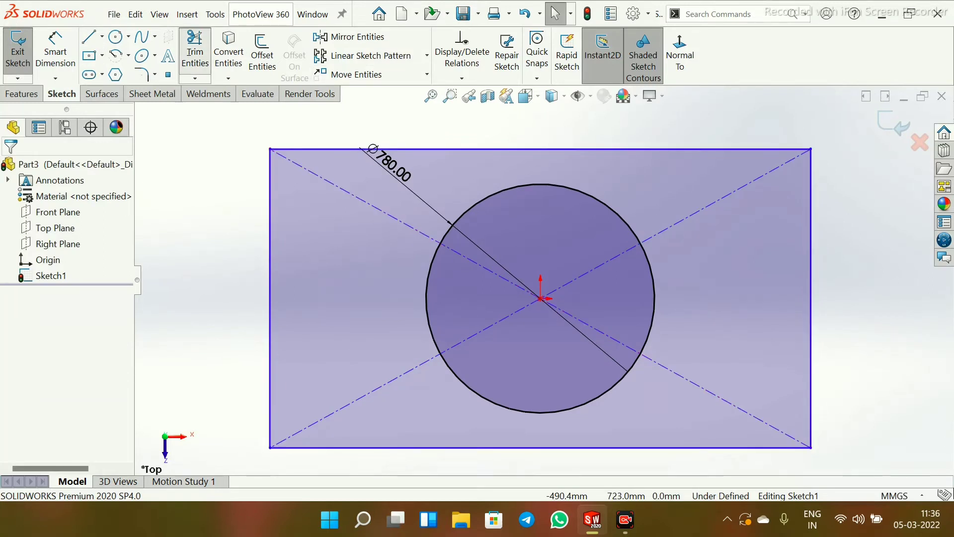
Trim away the whole circle with Power trim, keeping only the rectangle and its construction diagonals
{"action": "left_click", "coordinate": [195, 50]}
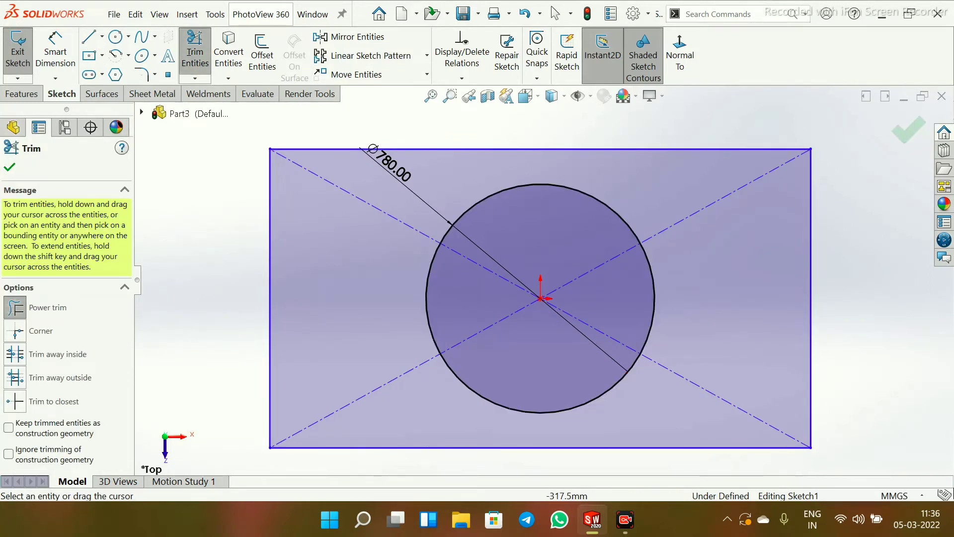
{"action": "left_click_drag", "start_coordinate": [477, 174], "coordinate": [485, 226]}
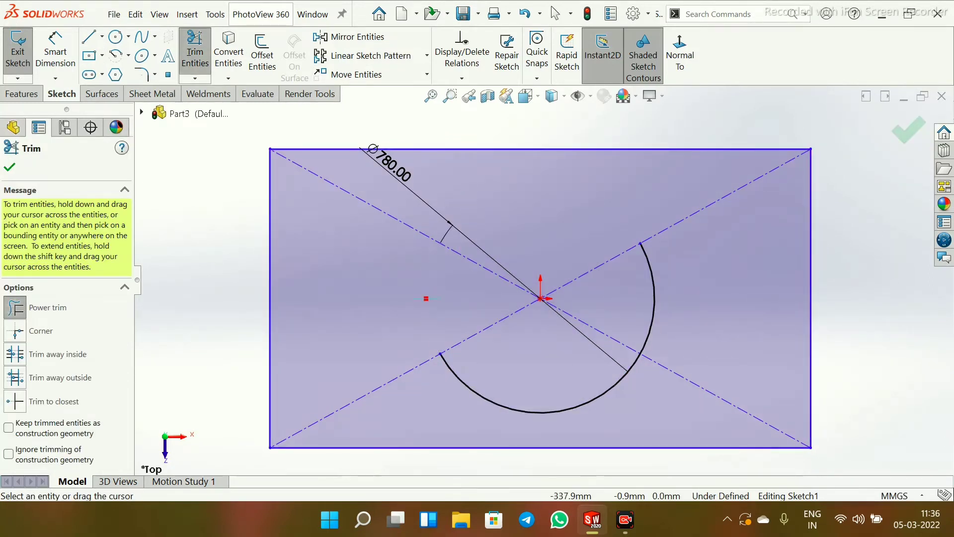
{"action": "mouse_move", "coordinate": [482, 372]}
{"action": "left_mouse_down"}
{"action": "mouse_move", "coordinate": [481, 394]}
{"action": "mouse_move", "coordinate": [436, 352]}
{"action": "left_mouse_up"}
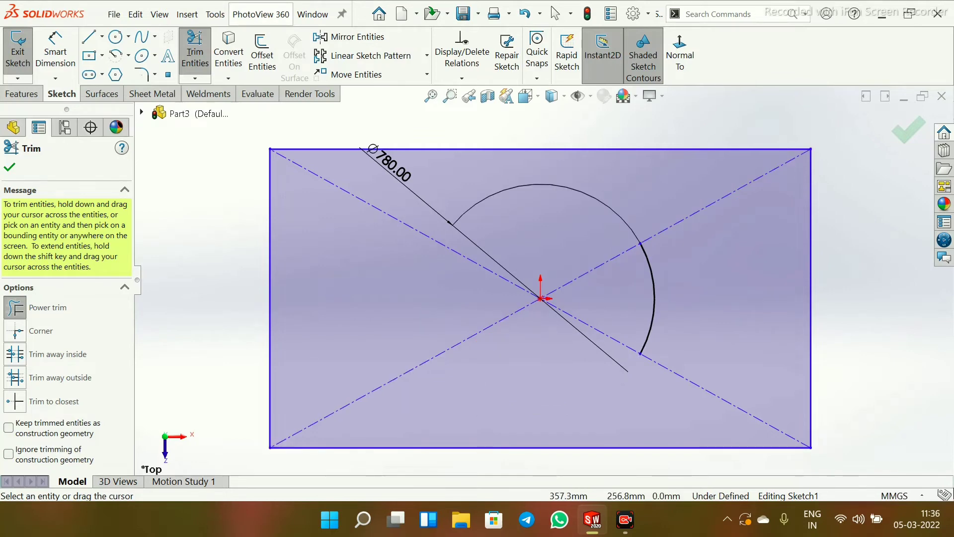
{"action": "left_click_drag", "start_coordinate": [634, 299], "coordinate": [683, 291]}
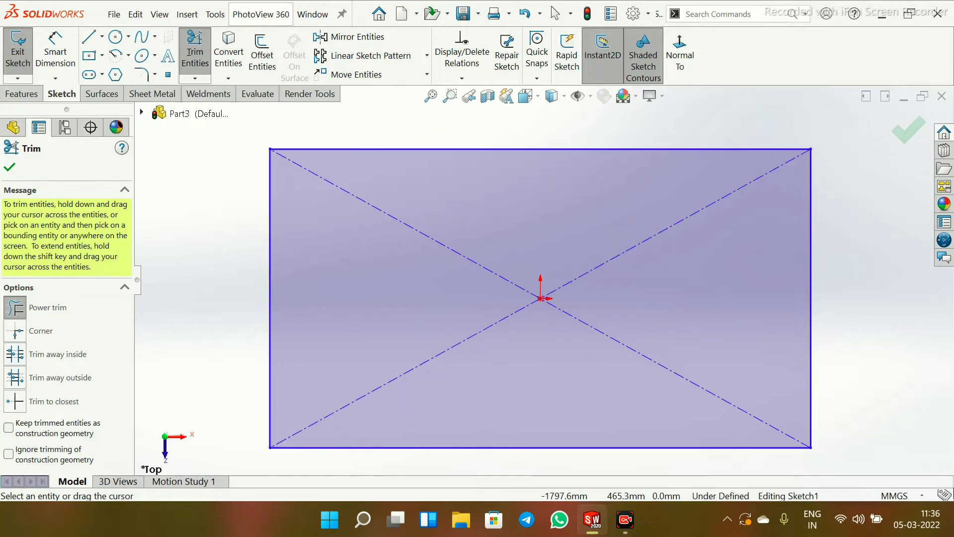
{"action": "left_click", "coordinate": [9, 167]}
Dimension the rectangle's vertical side at 500 mm
{"action": "left_click", "coordinate": [55, 51]}
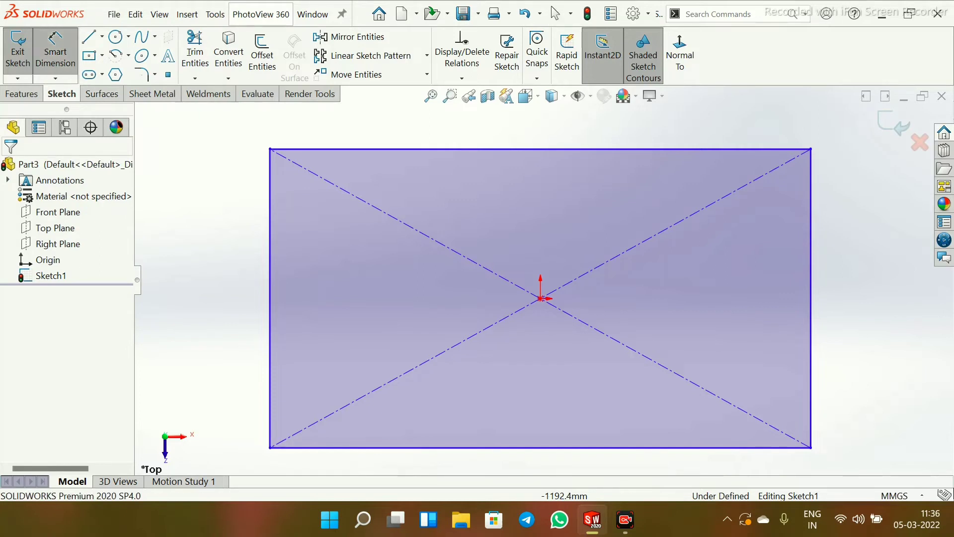
{"action": "left_click", "coordinate": [269, 230]}
{"action": "left_click", "coordinate": [232, 274]}
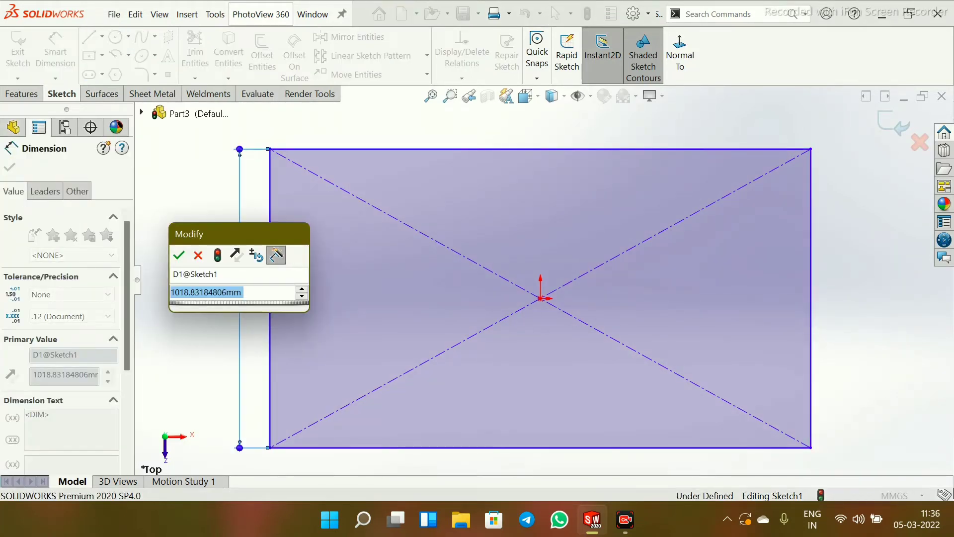
{"action": "type", "text": "500"}
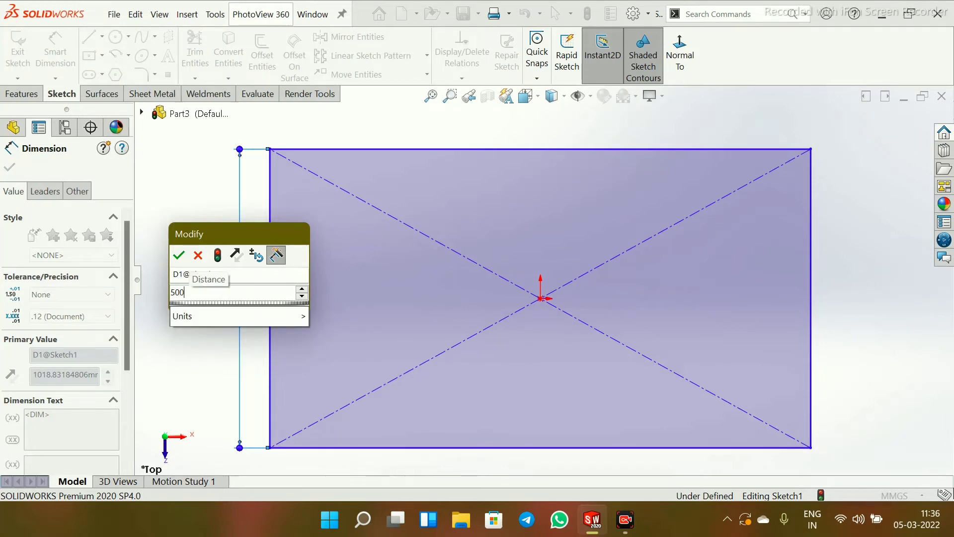
{"action": "key", "text": "Return"}
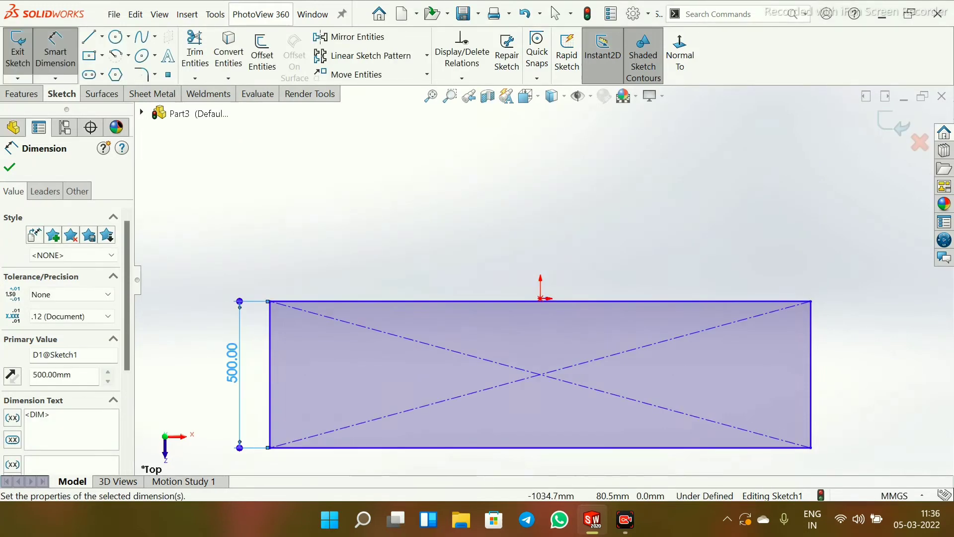
Dimension the distance between the rectangle's two vertical sides at 1500 mm
{"action": "scroll", "coordinate": [448, 362], "scroll_direction": "down", "scroll_amount": 1}
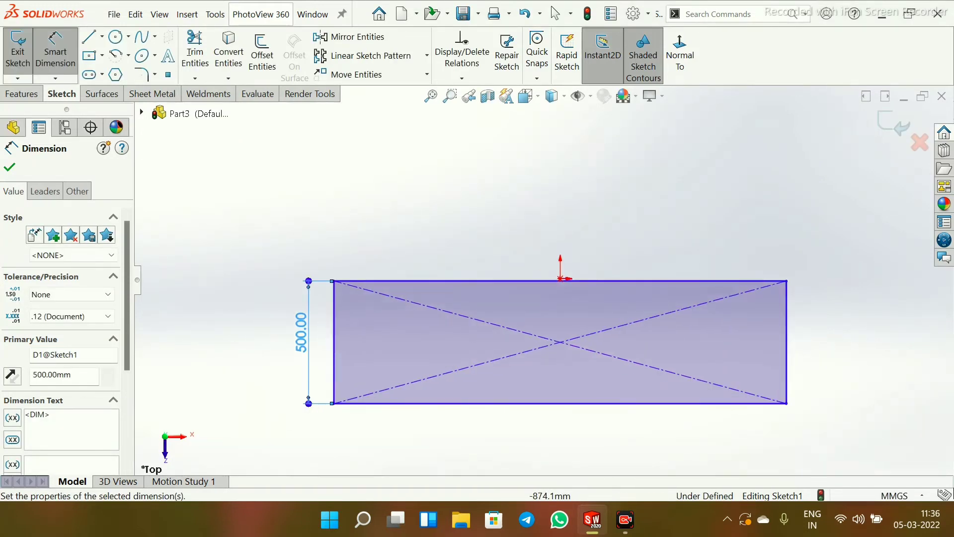
{"action": "left_click", "coordinate": [333, 343]}
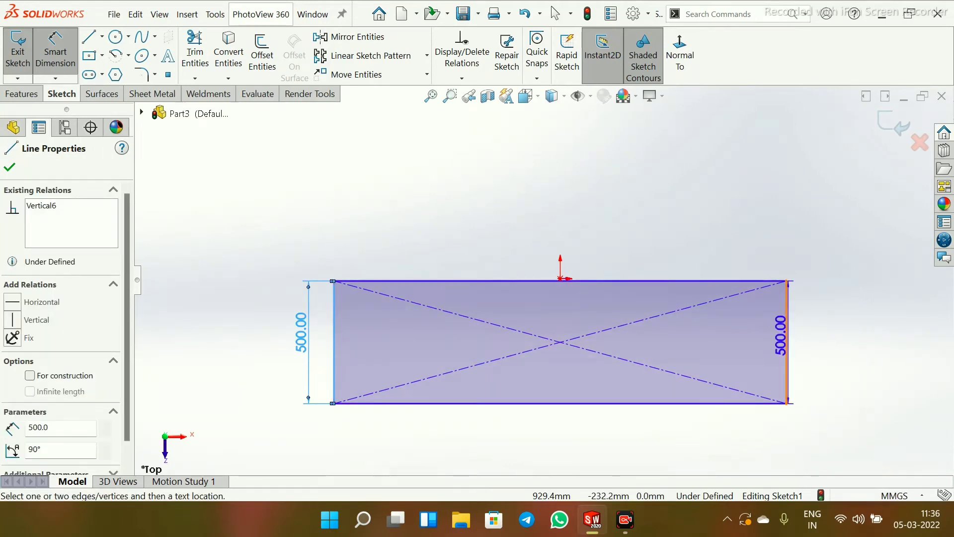
{"action": "left_click", "coordinate": [787, 343]}
{"action": "left_click", "coordinate": [497, 216]}
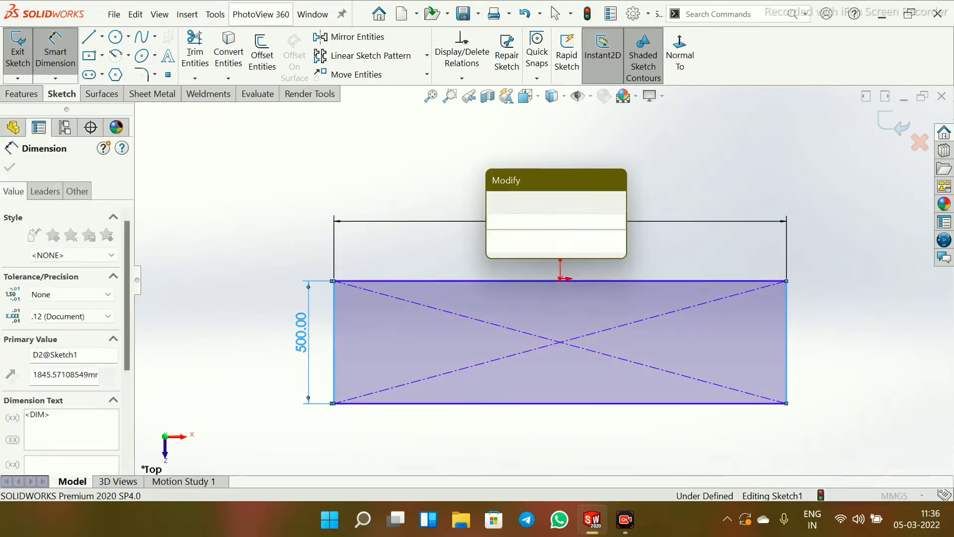
{"action": "type", "text": "15"}
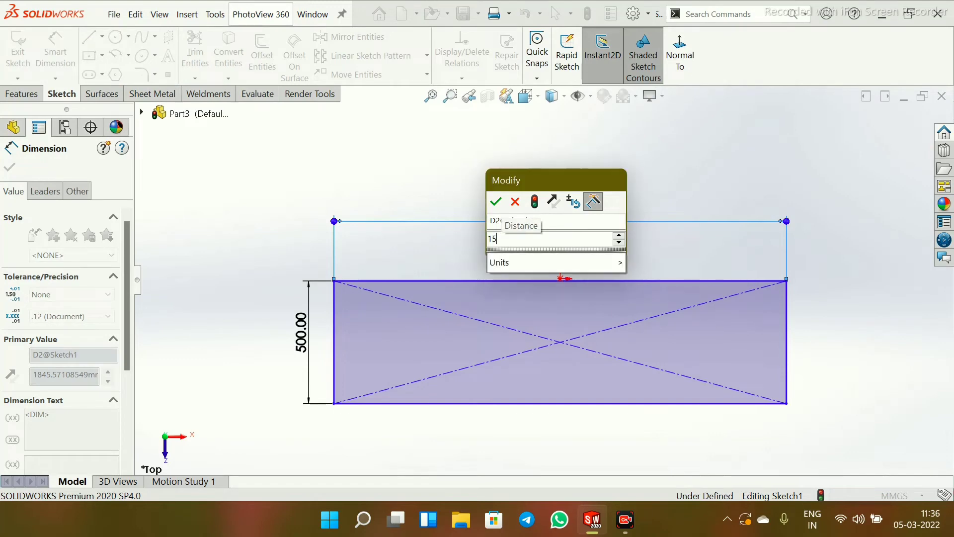
{"action": "type", "text": "00"}
{"action": "key", "text": "Return"}
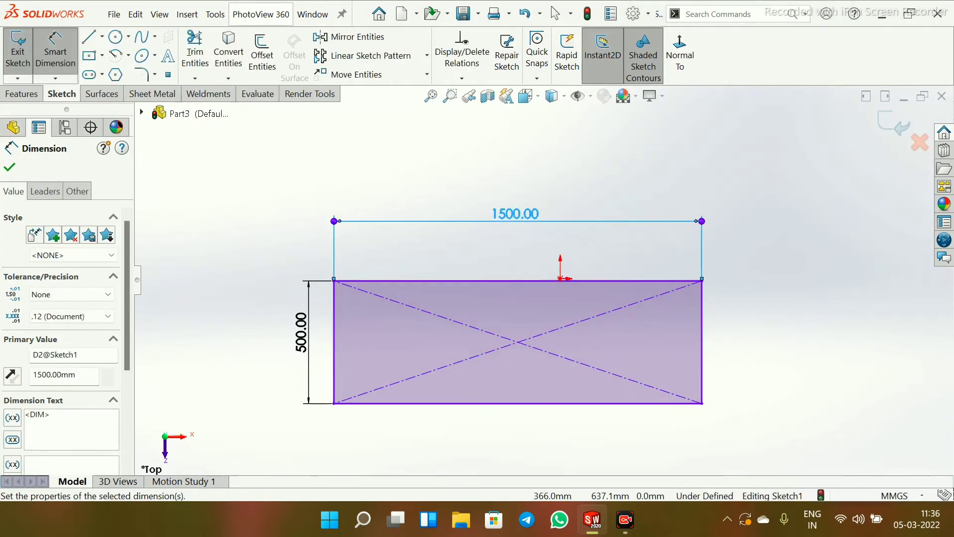
{"action": "left_click", "coordinate": [10, 168]}
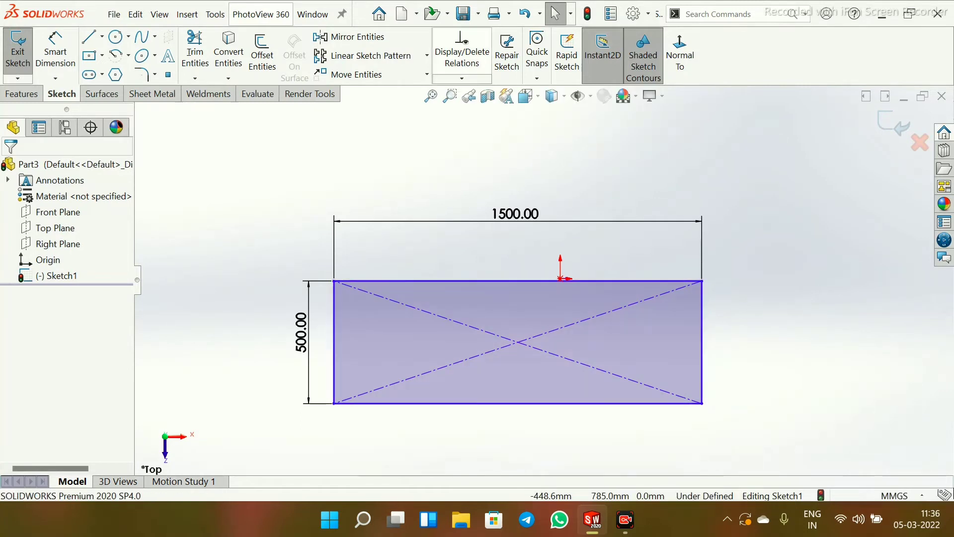
Add a coincident relation between the rectangle's centre point and the sketch origin
{"action": "left_click", "coordinate": [462, 78]}
{"action": "left_click", "coordinate": [482, 111]}
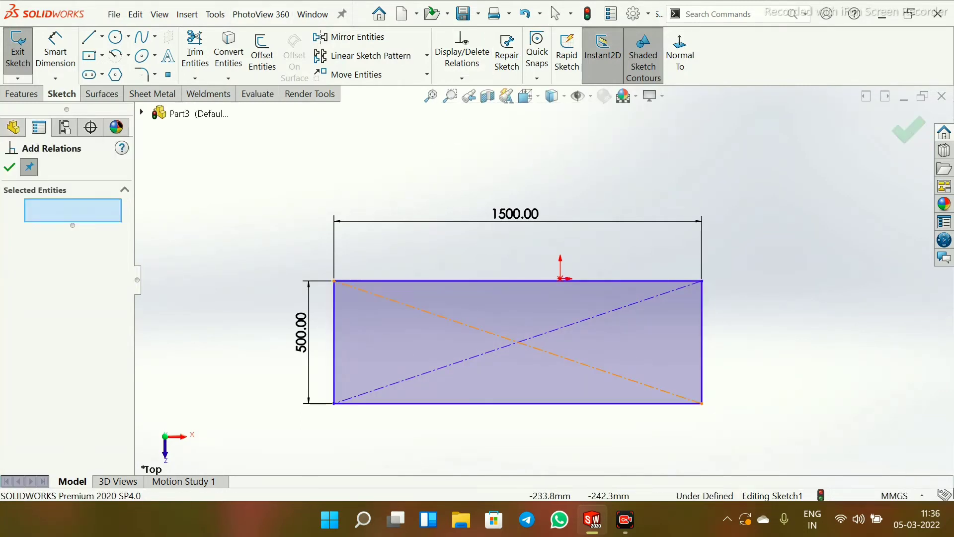
{"action": "left_click", "coordinate": [518, 341]}
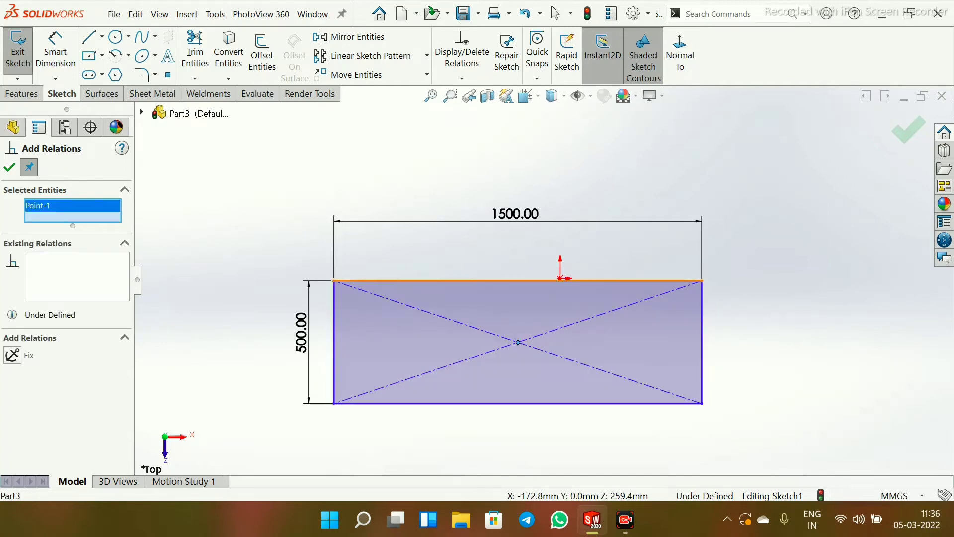
{"action": "left_click", "coordinate": [561, 278]}
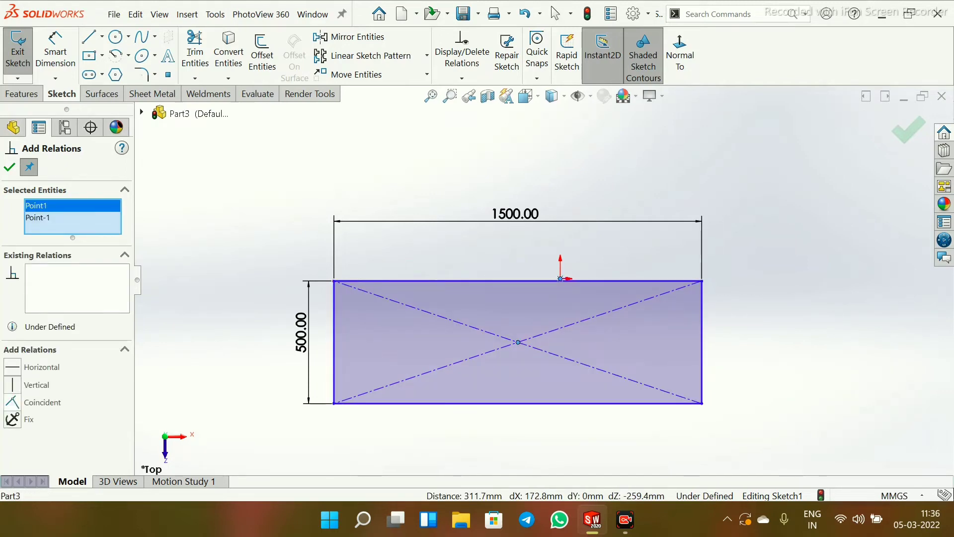
{"action": "left_click", "coordinate": [13, 402]}
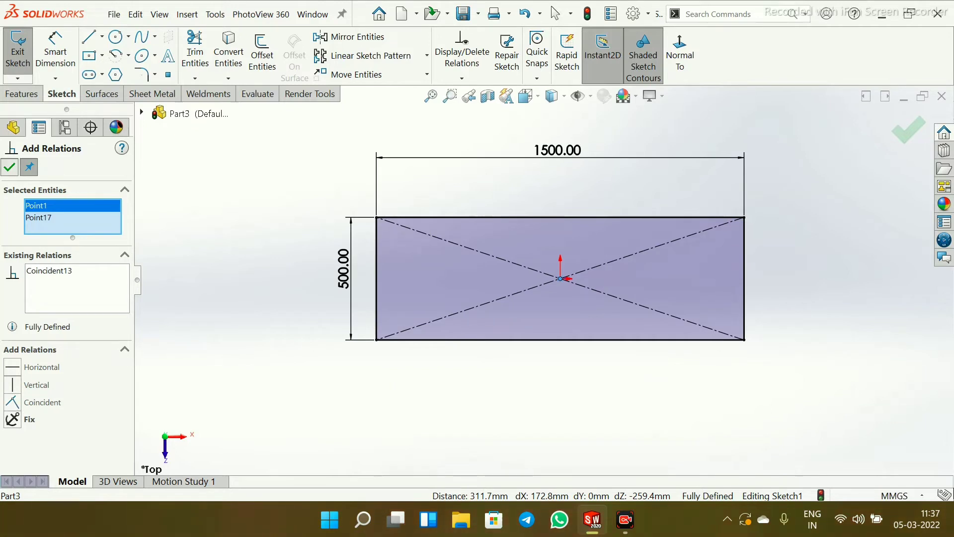
{"action": "left_click", "coordinate": [10, 167]}
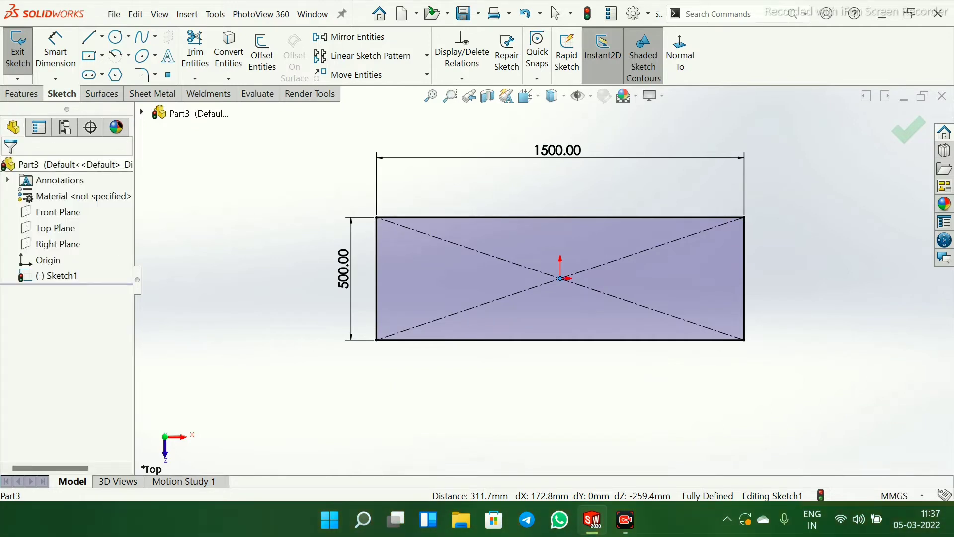
Set the rectangle's height dimension to 800 mm
{"action": "double_click", "coordinate": [344, 268]}
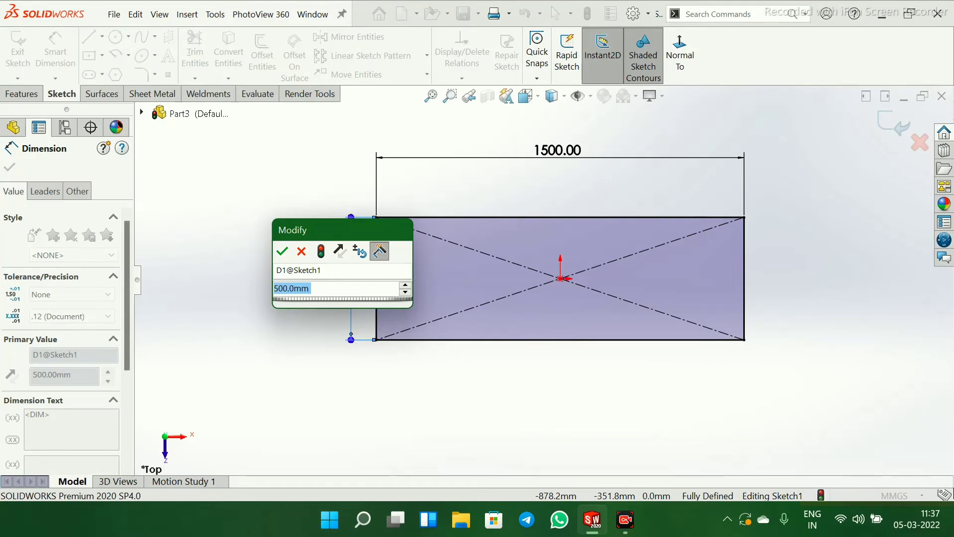
{"action": "type", "text": "800"}
{"action": "key", "text": "Return"}
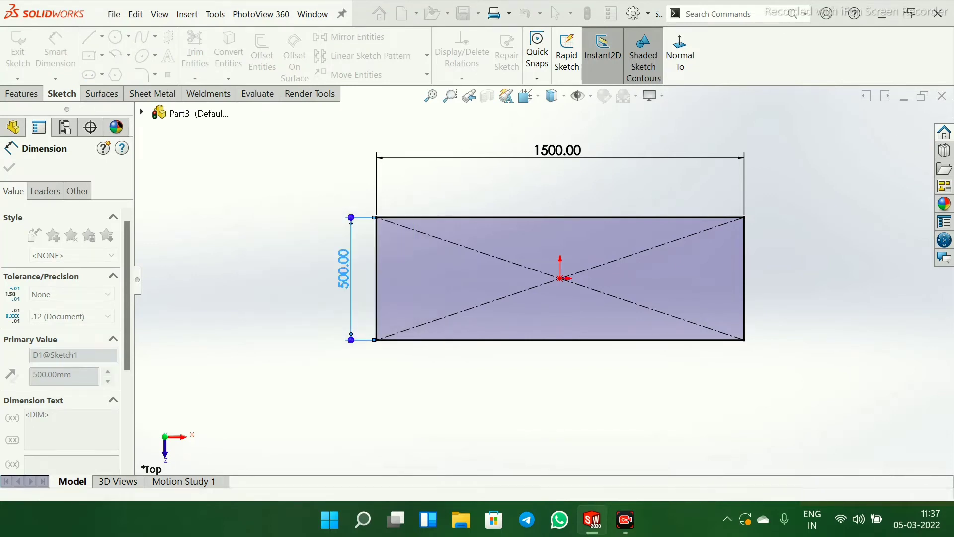
Accept the rectangle's height dimension and exit the base sketch
{"action": "scroll", "coordinate": [582, 252], "scroll_direction": "down", "scroll_amount": 1}
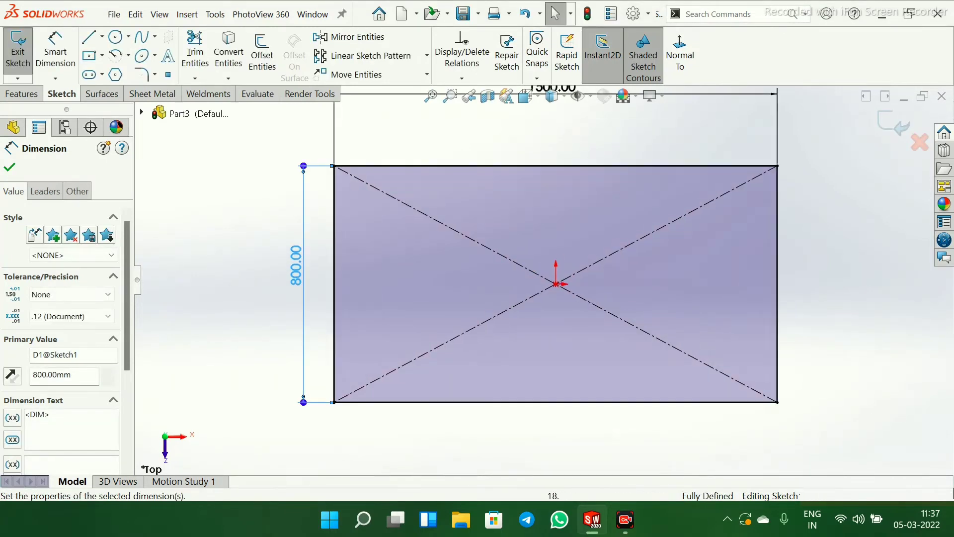
{"action": "left_click", "coordinate": [9, 167]}
{"action": "scroll", "coordinate": [547, 169], "scroll_direction": "up", "scroll_amount": 2}
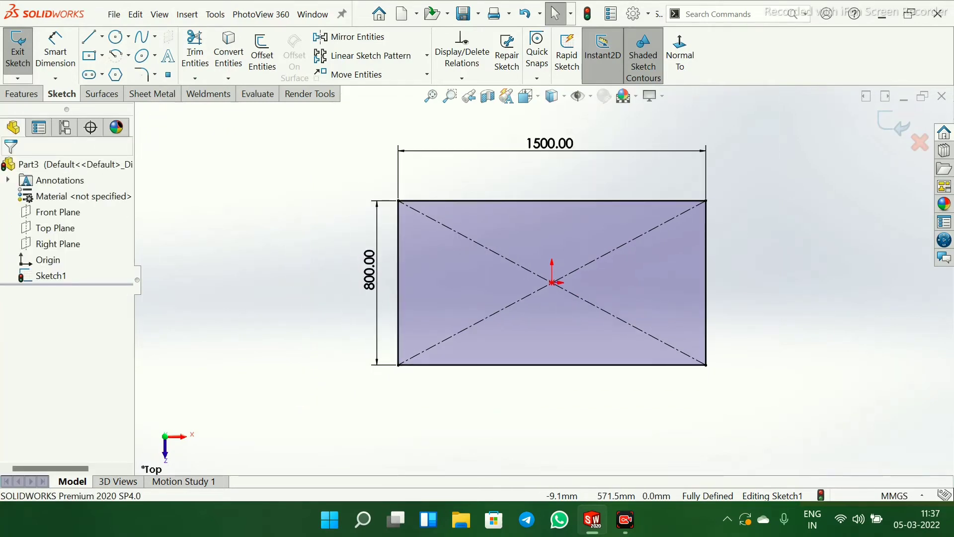
{"action": "scroll", "coordinate": [551, 139], "scroll_direction": "down", "scroll_amount": 1}
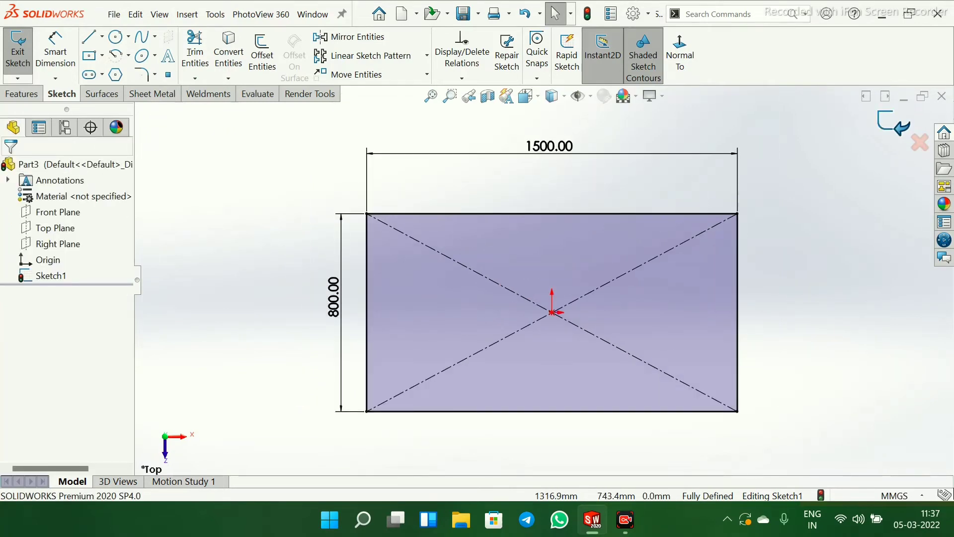
{"action": "left_click", "coordinate": [893, 124]}
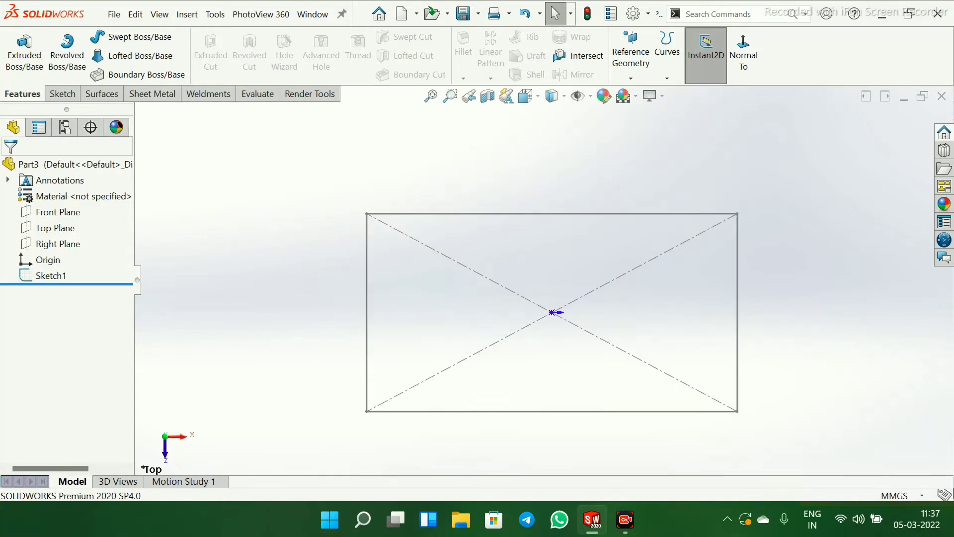
Extrude the rectangle sketch as a blind boss with a depth of 40 mm
{"action": "left_click", "coordinate": [24, 50]}
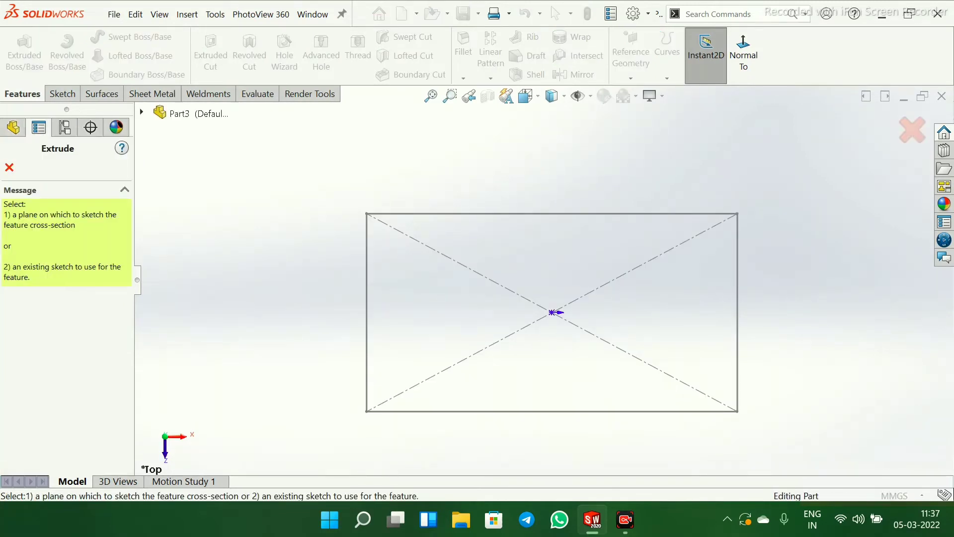
{"action": "left_click", "coordinate": [366, 281]}
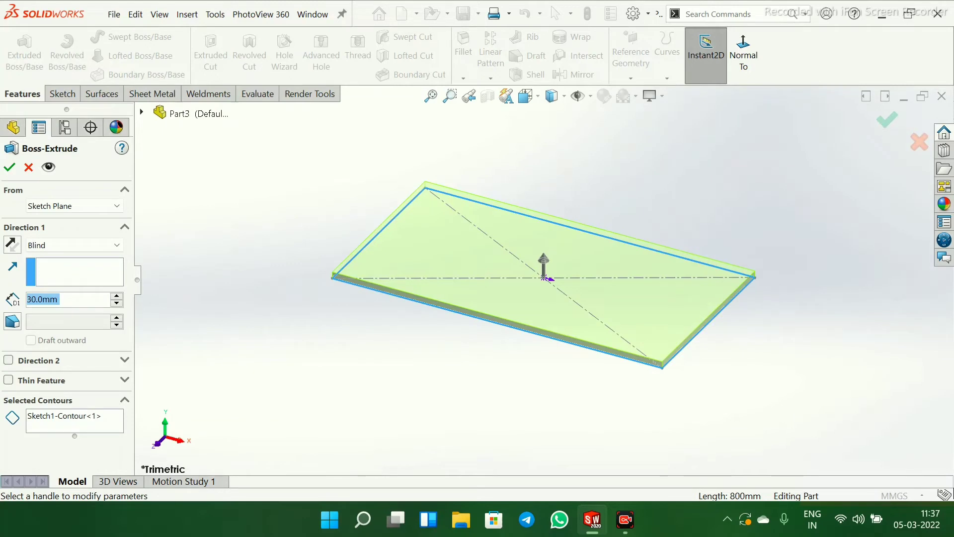
{"action": "key", "text": "Up"}
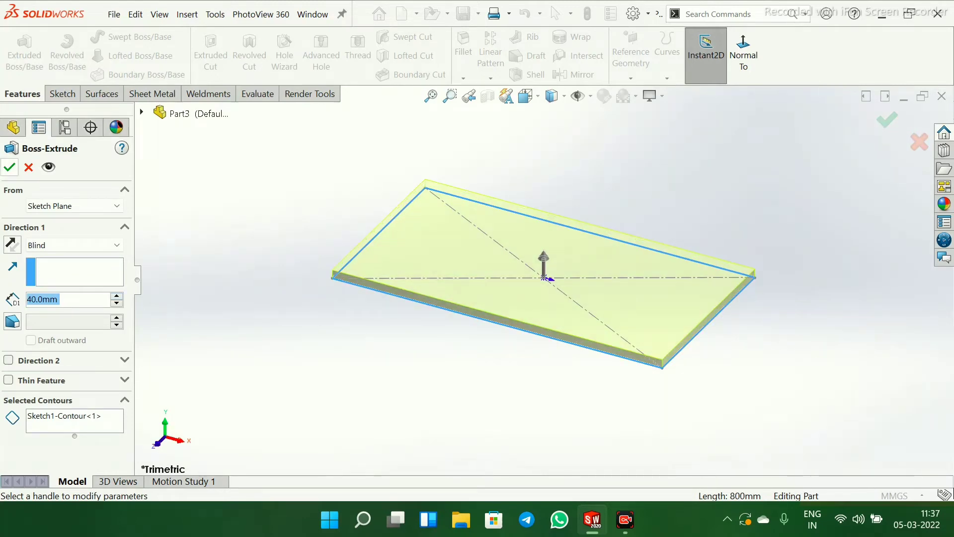
{"action": "left_click", "coordinate": [10, 167]}
{"action": "left_click", "coordinate": [753, 147]}
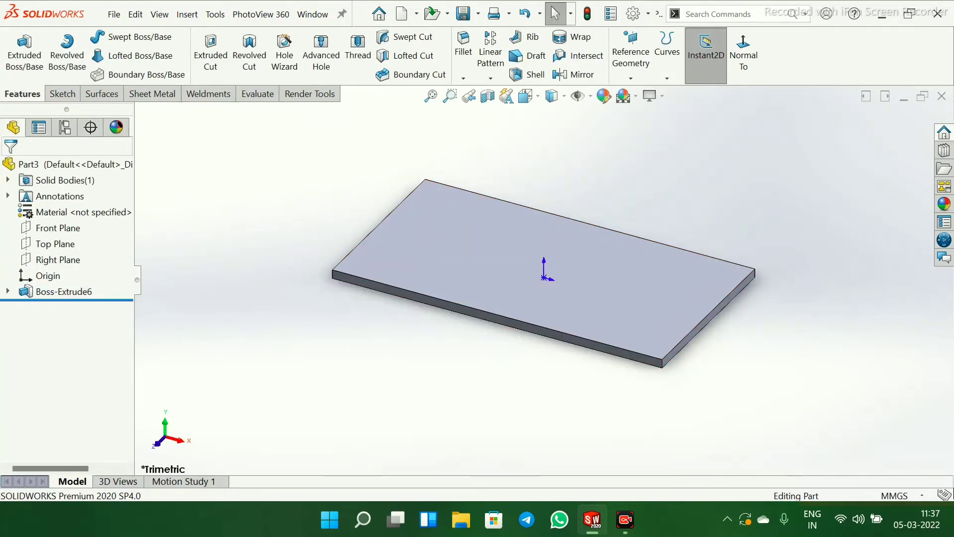
Start a new sketch on the plate's large upper face
{"action": "scroll", "coordinate": [753, 147], "scroll_direction": "down", "scroll_amount": 2}
{"action": "scroll", "coordinate": [544, 279], "scroll_direction": "up", "scroll_amount": 2}
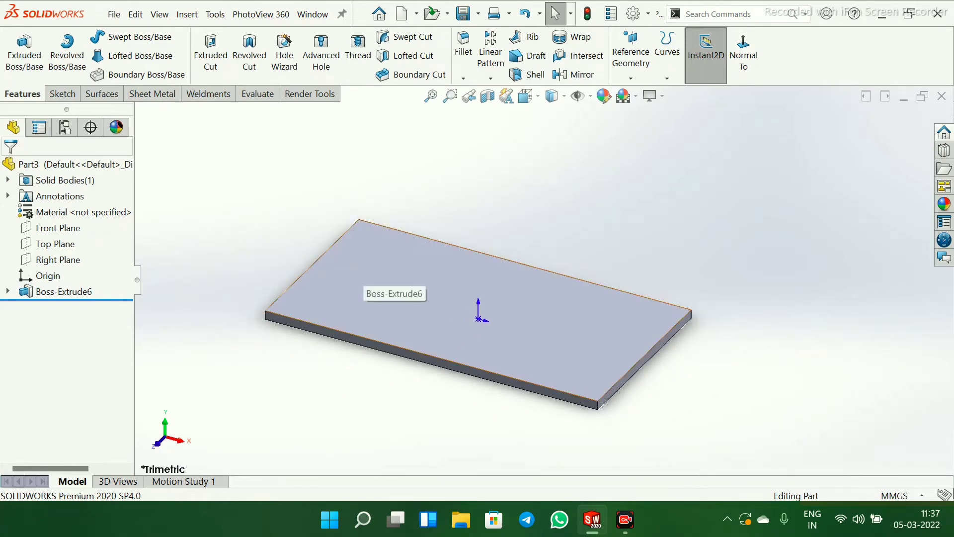
{"action": "left_click", "coordinate": [370, 249]}
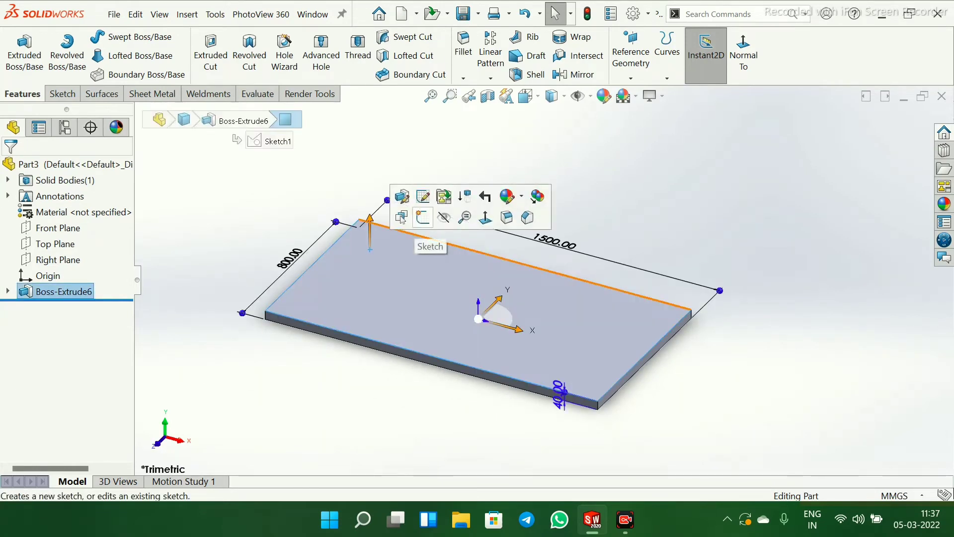
{"action": "left_click", "coordinate": [423, 217]}
{"action": "left_click", "coordinate": [264, 209]}
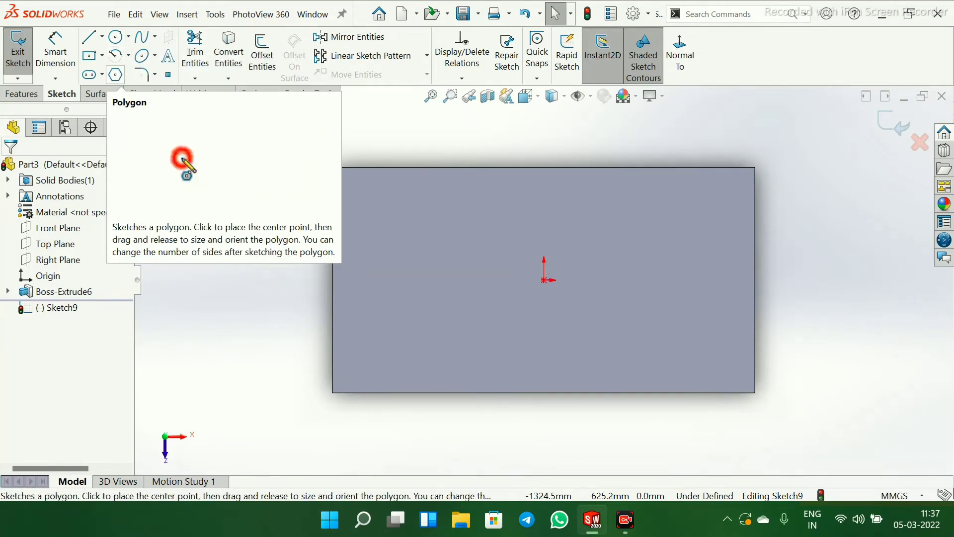
Sketch a six-sided inscribed-circle polygon with sides about 58 mm long near the plate's upper-left corner
{"action": "left_click", "coordinate": [115, 75]}
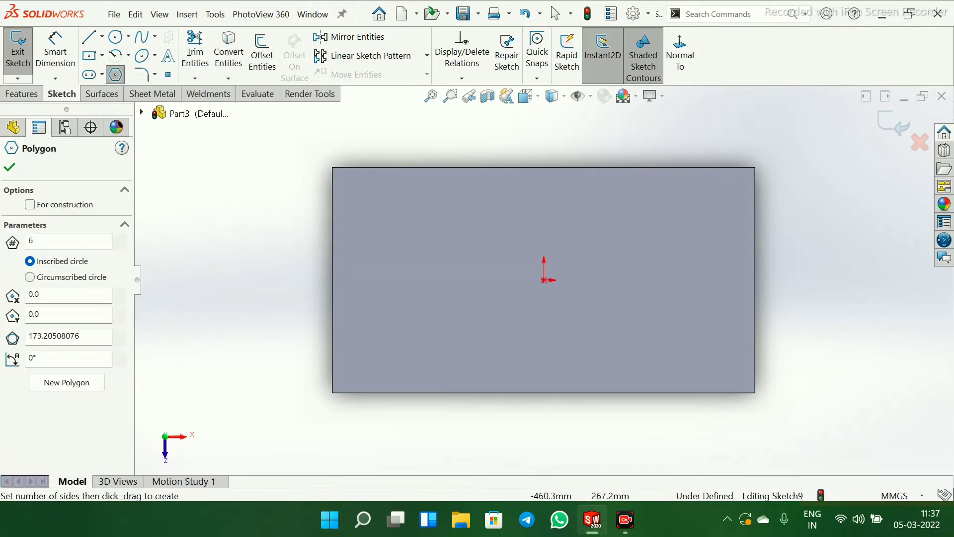
{"action": "left_click", "coordinate": [382, 196]}
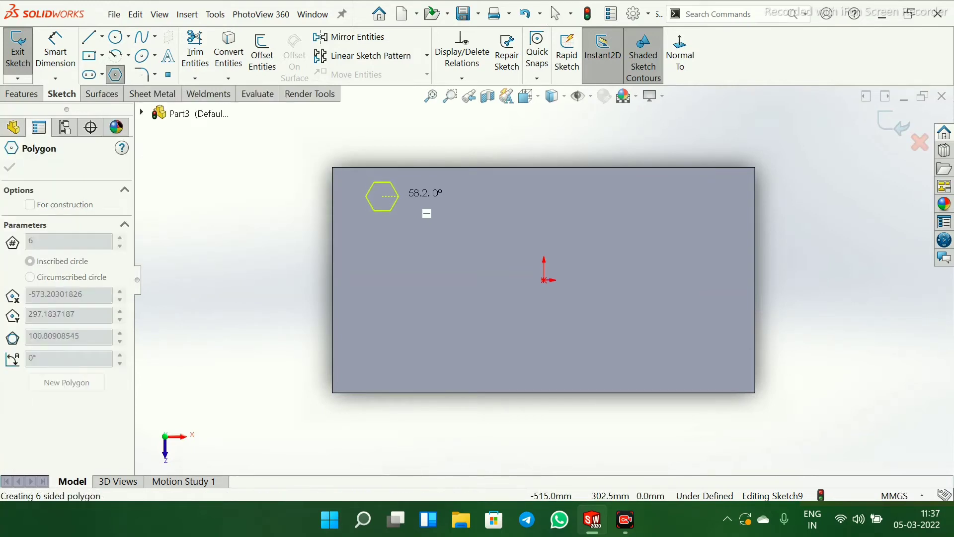
{"action": "left_click", "coordinate": [398, 195]}
{"action": "right_click", "coordinate": [399, 194]}
{"action": "left_click", "coordinate": [432, 204]}
{"action": "scroll", "coordinate": [430, 202], "scroll_direction": "down", "scroll_amount": 2}
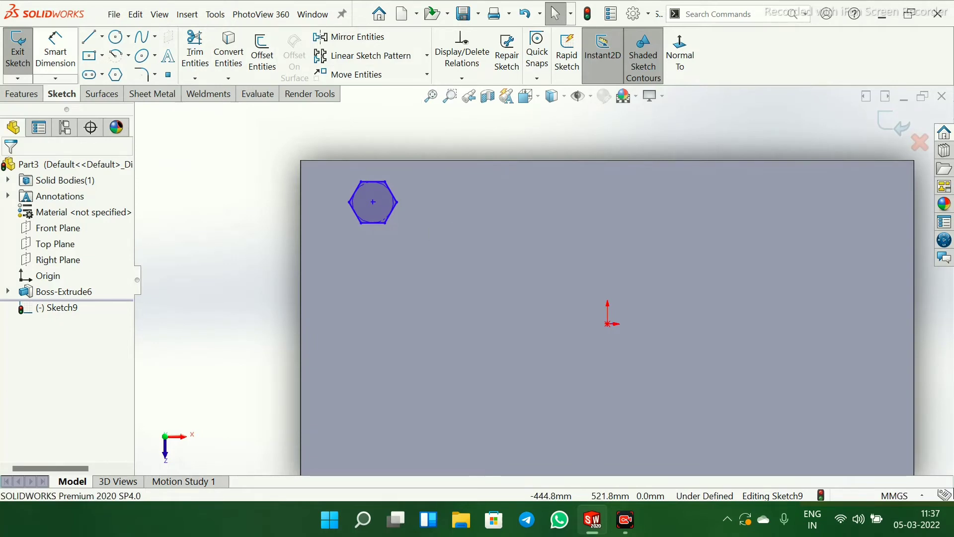
Dimension the hexagon's centre at 170 mm from the plate's left edge
{"action": "left_click", "coordinate": [56, 50]}
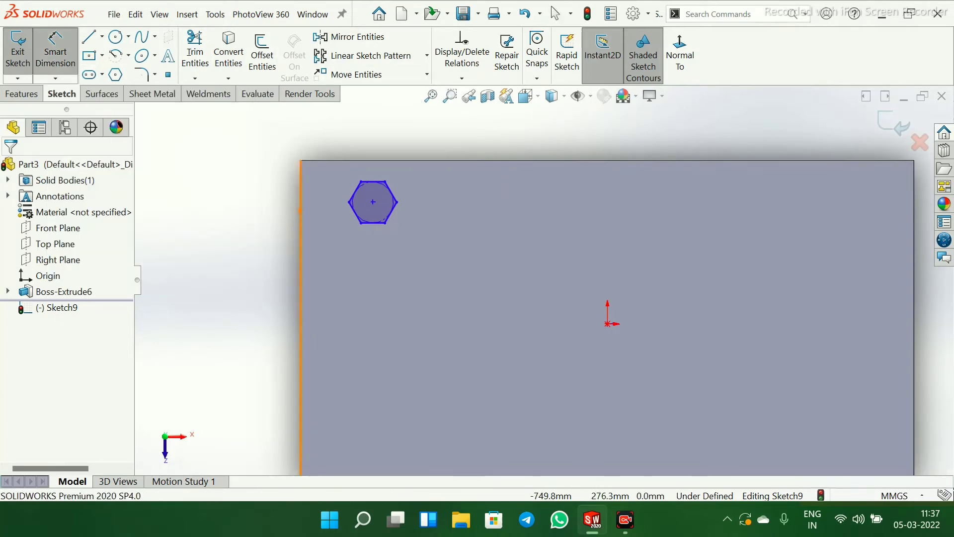
{"action": "left_click", "coordinate": [300, 230]}
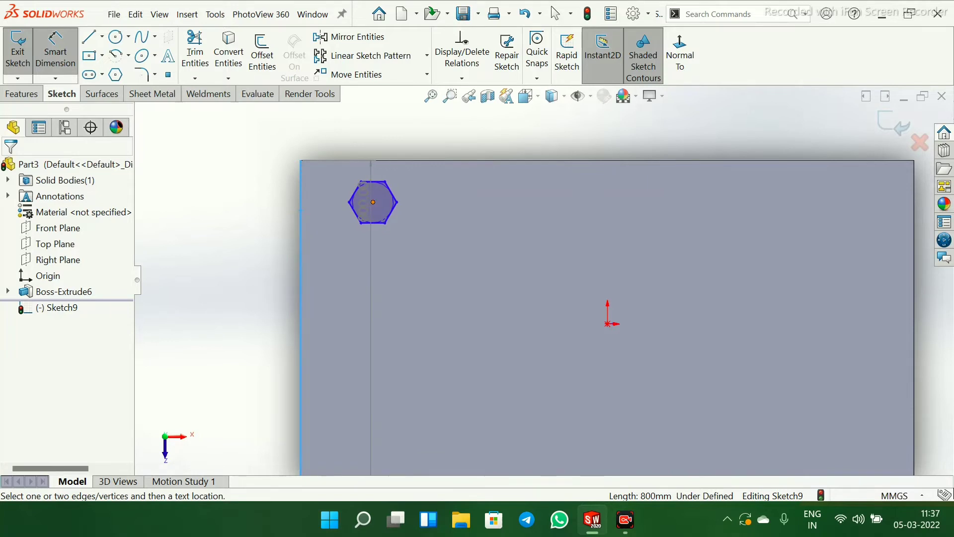
{"action": "left_click", "coordinate": [372, 202]}
{"action": "left_click", "coordinate": [329, 132]}
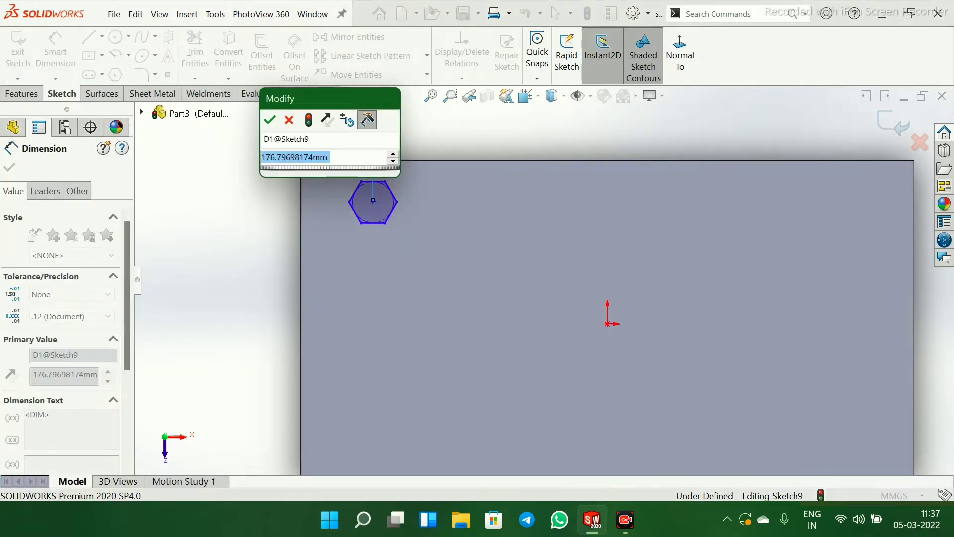
{"action": "type", "text": "170"}
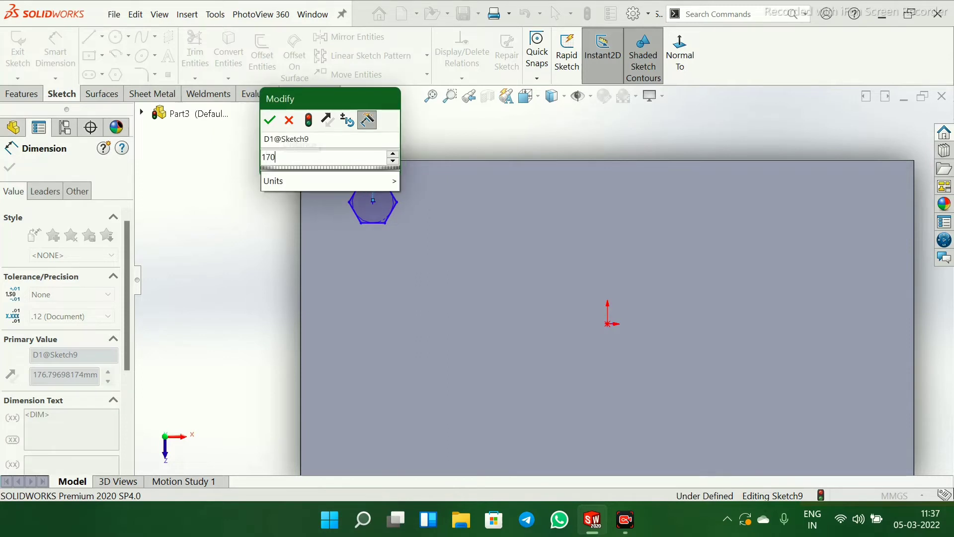
{"action": "key", "text": "Return"}
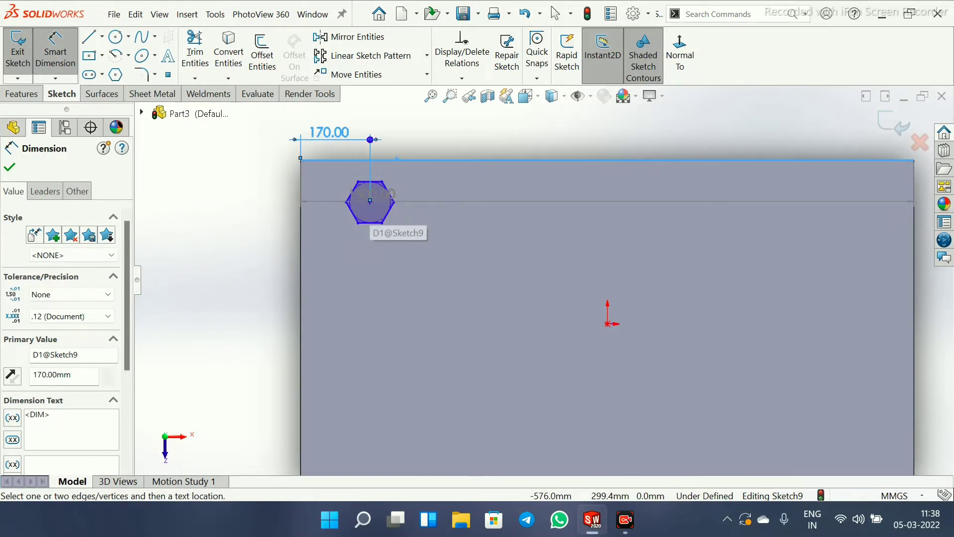
Dimension the hexagon's centre at 100 mm from the plate's upper edge
{"action": "left_click", "coordinate": [370, 201]}
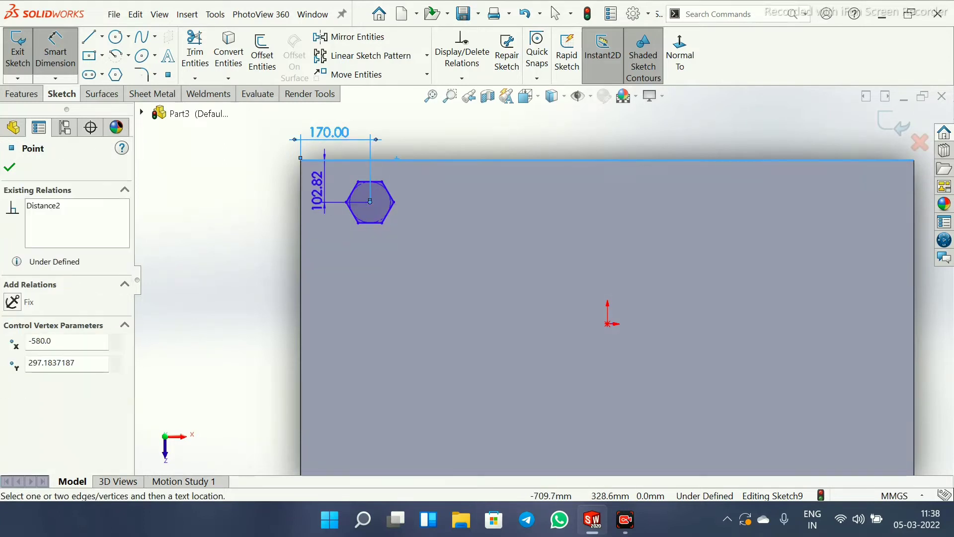
{"action": "left_click", "coordinate": [264, 194]}
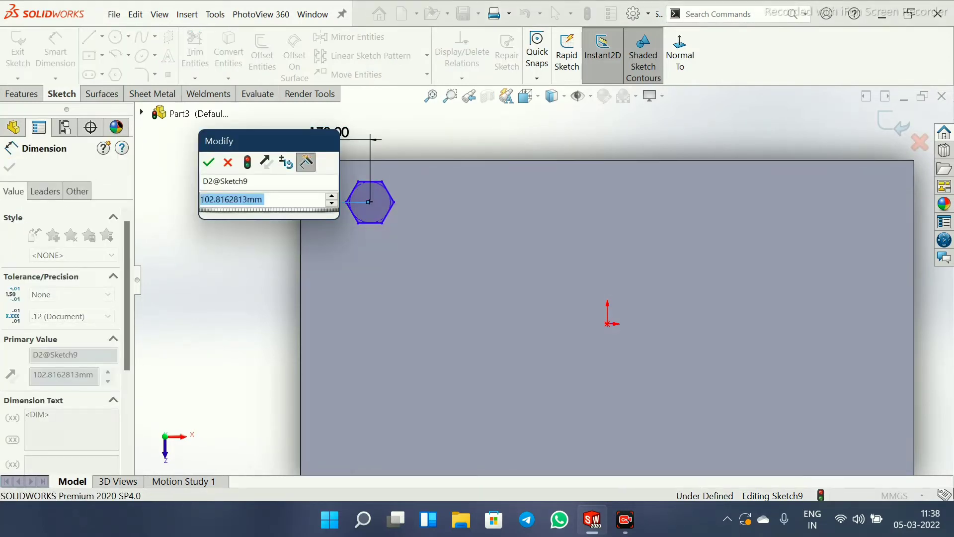
{"action": "type", "text": "100"}
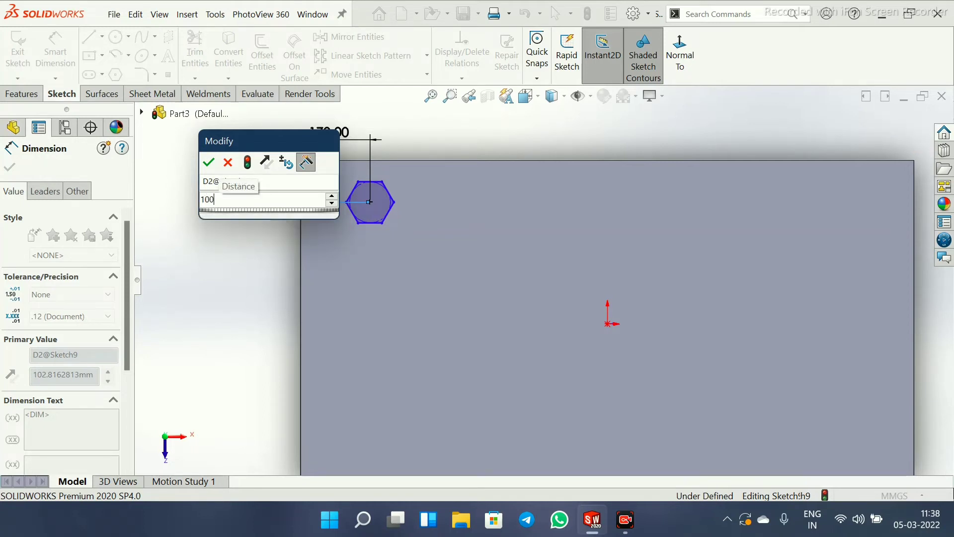
{"action": "key", "text": "Return"}
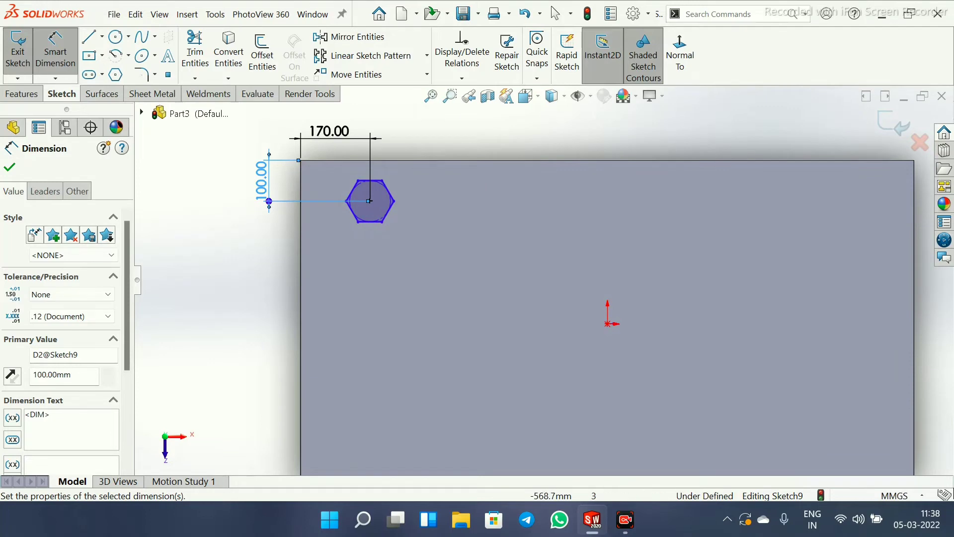
Dimension the hexagon's upper horizontal side at 40 mm
{"action": "left_click", "coordinate": [370, 180]}
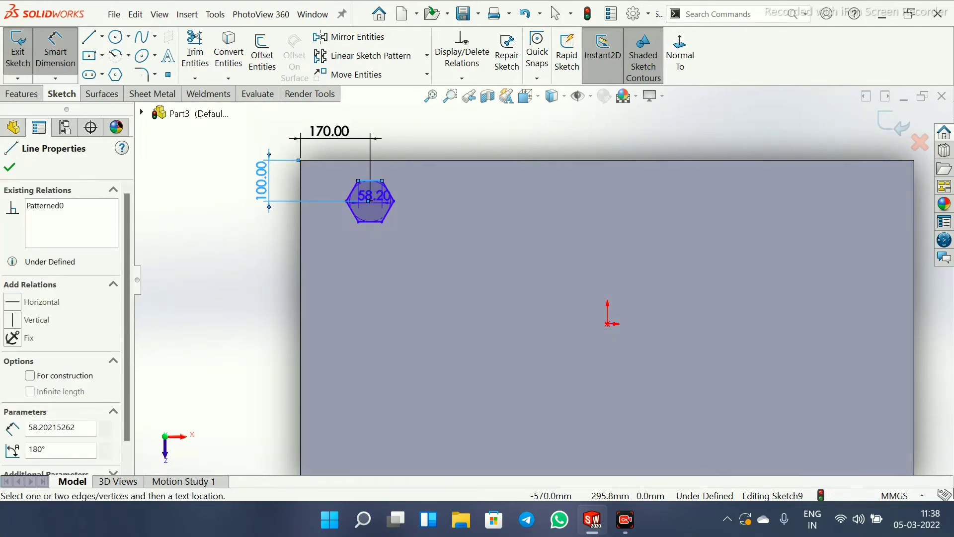
{"action": "left_click", "coordinate": [367, 253]}
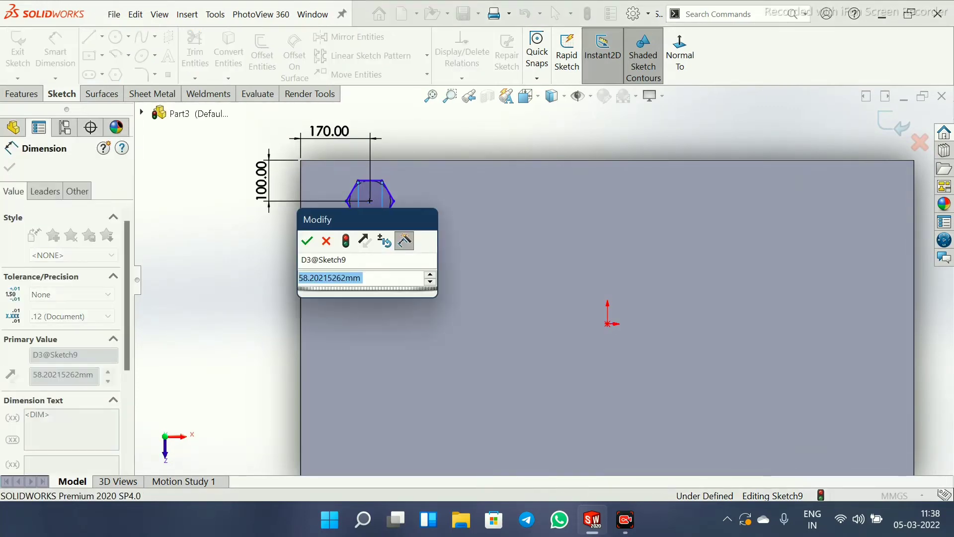
{"action": "type", "text": "40"}
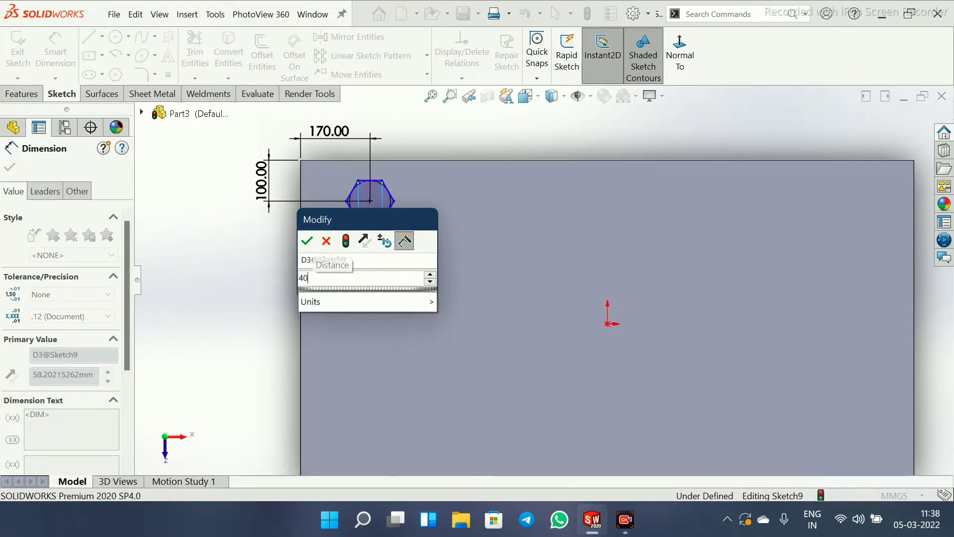
{"action": "key", "text": "Return"}
Try to dimension the vertical distance between the hexagon's upper-left and lower-left corners
{"action": "scroll", "coordinate": [366, 171], "scroll_direction": "down", "scroll_amount": 3}
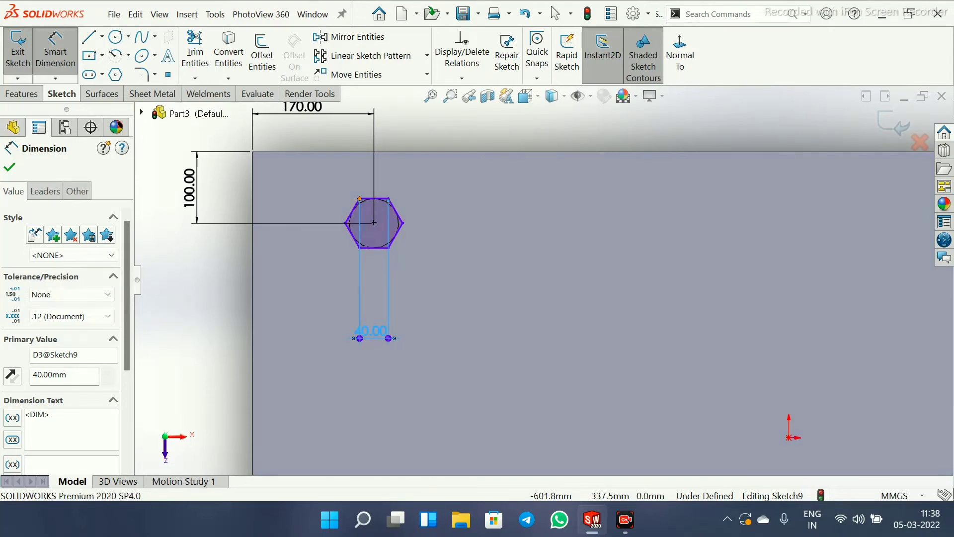
{"action": "left_click", "coordinate": [360, 199]}
{"action": "left_click", "coordinate": [359, 247]}
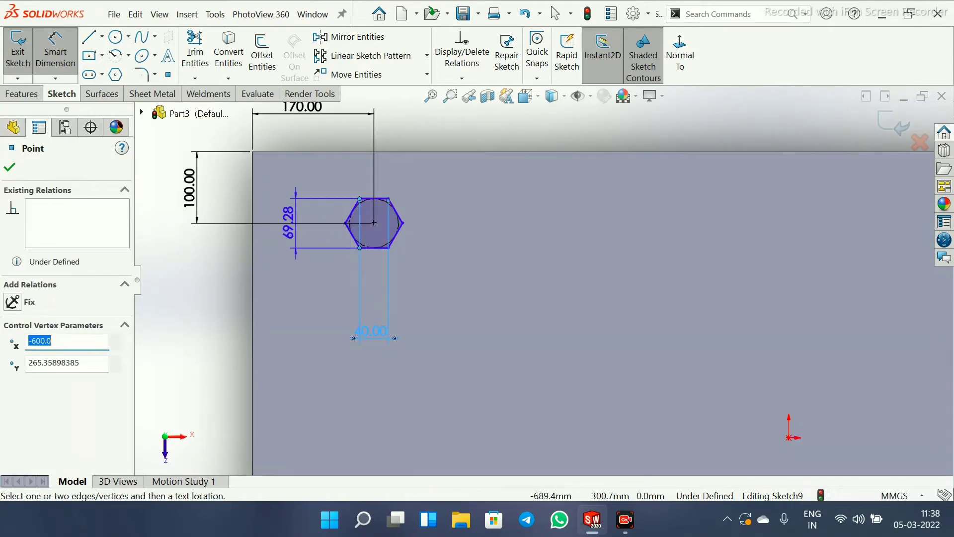
{"action": "left_click", "coordinate": [225, 229]}
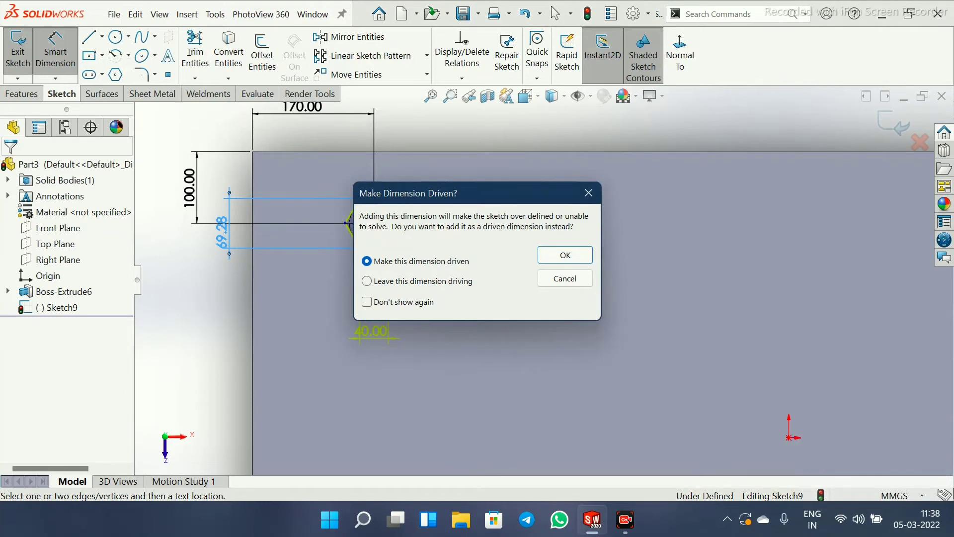
{"action": "left_click", "coordinate": [557, 278]}
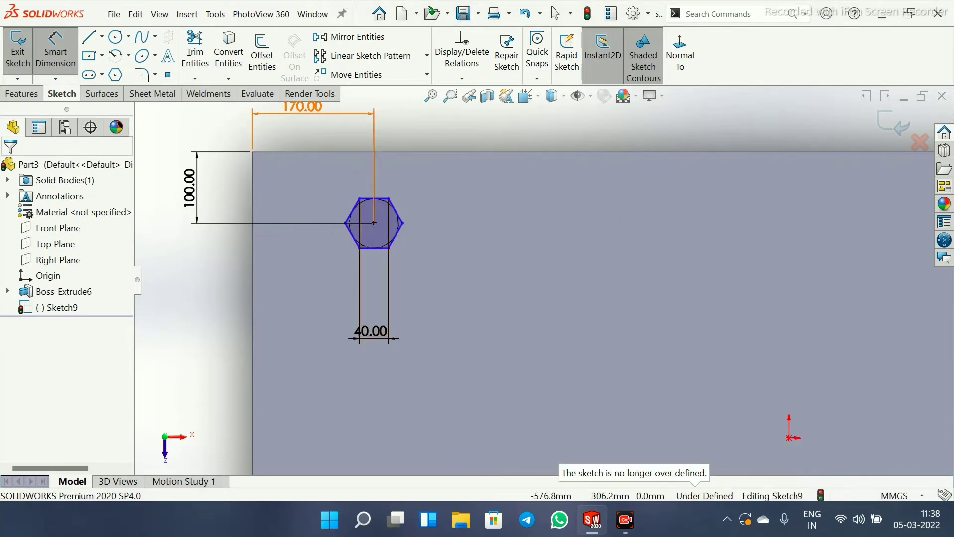
Try to dimension the distance from the hexagon's centre to its right corner
{"action": "left_click", "coordinate": [373, 222]}
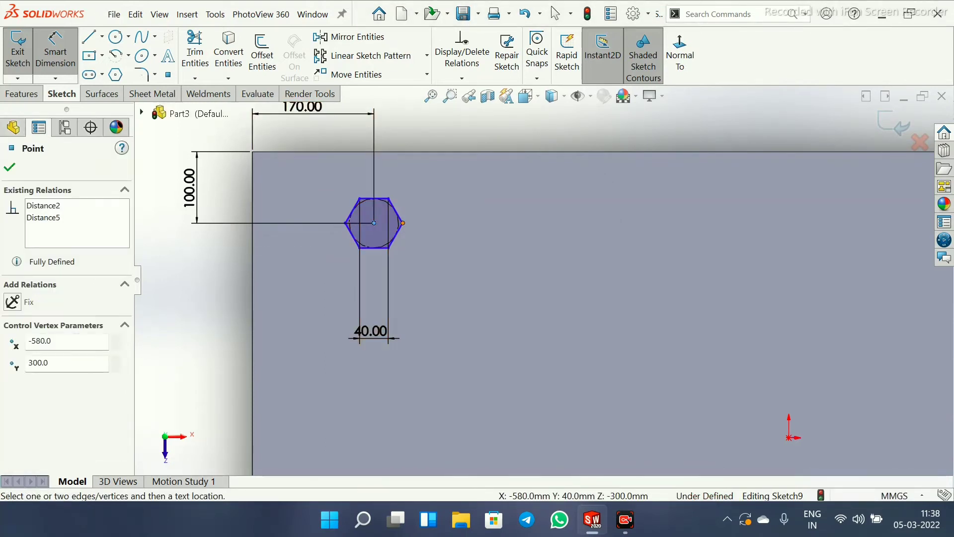
{"action": "left_click", "coordinate": [403, 223]}
{"action": "left_click", "coordinate": [432, 271]}
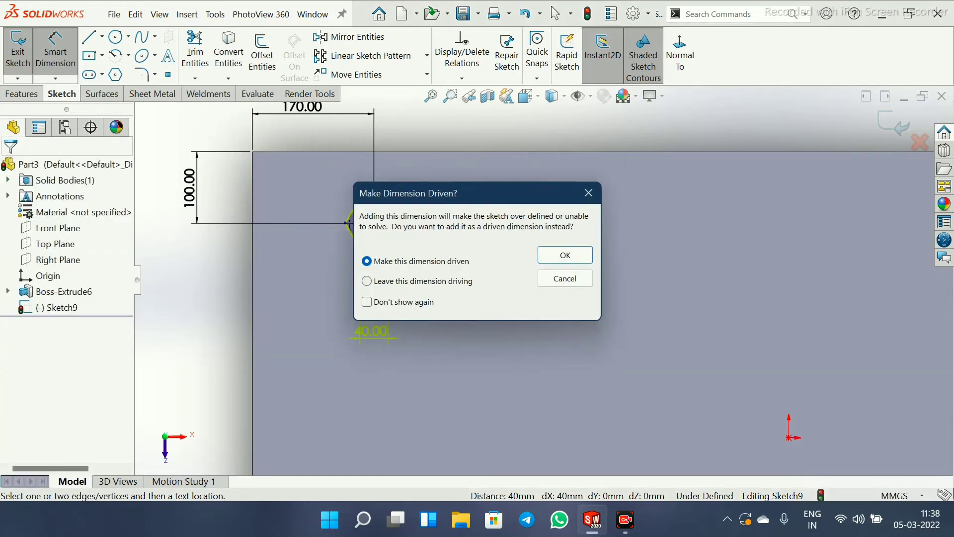
{"action": "left_click", "coordinate": [557, 277]}
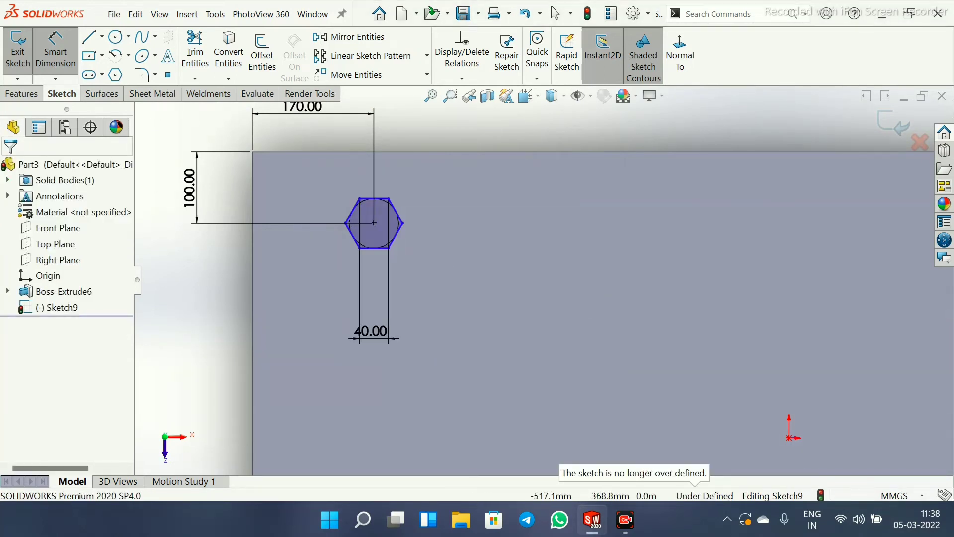
Dimension the hexagon's upper-right corner at 65 mm from the plate's upper edge and close the sketch
{"action": "left_click", "coordinate": [405, 151]}
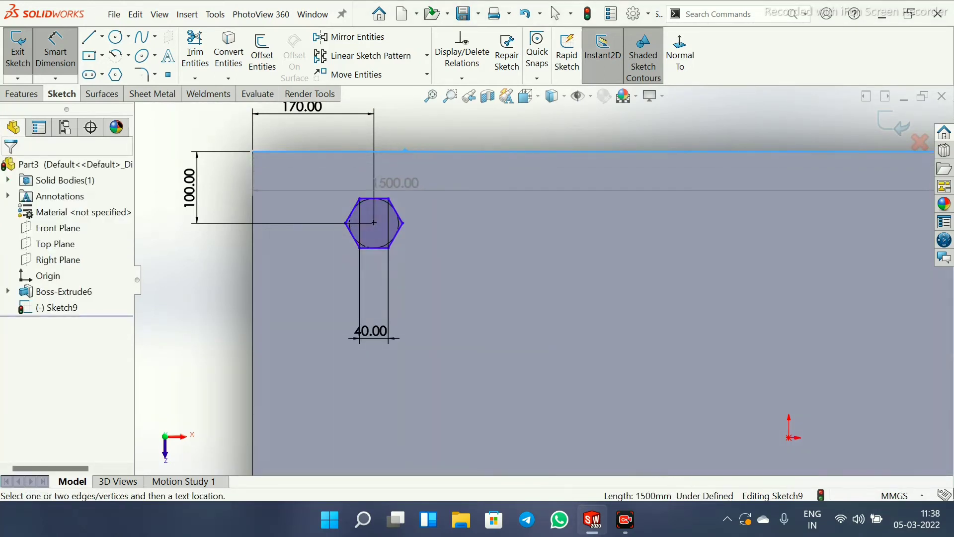
{"action": "left_click", "coordinate": [388, 198]}
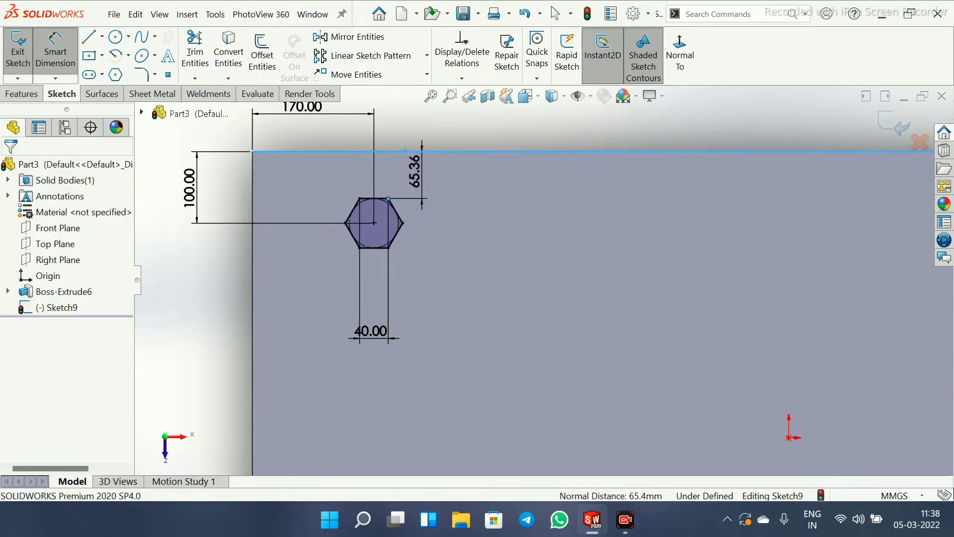
{"action": "left_click", "coordinate": [385, 170]}
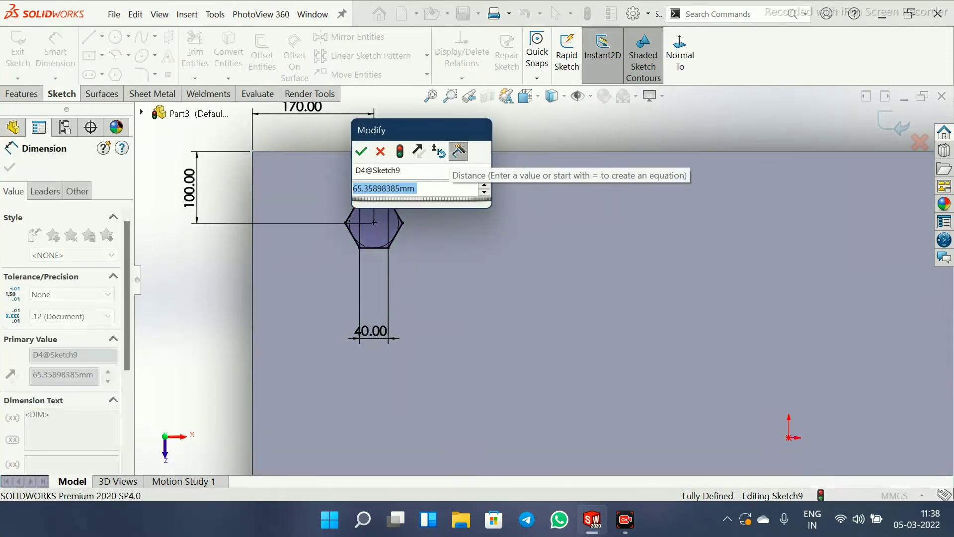
{"action": "type", "text": "65"}
{"action": "key", "text": "Return"}
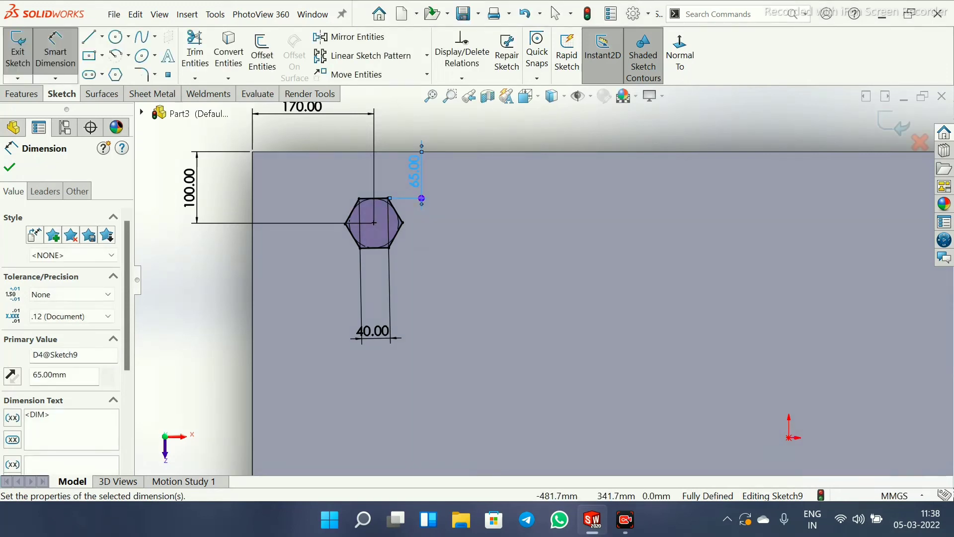
{"action": "key", "text": "Escape"}
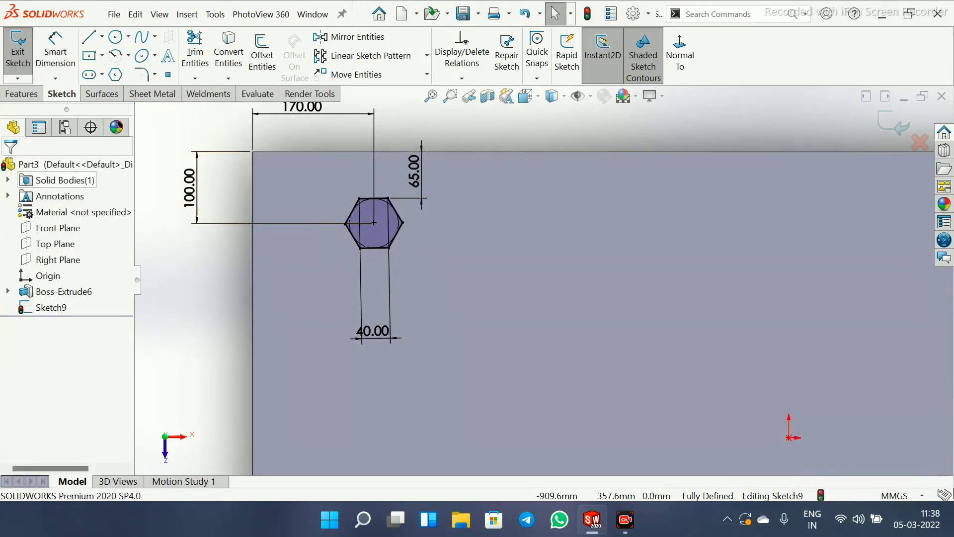
{"action": "scroll", "coordinate": [542, 279], "scroll_direction": "up", "scroll_amount": 5}
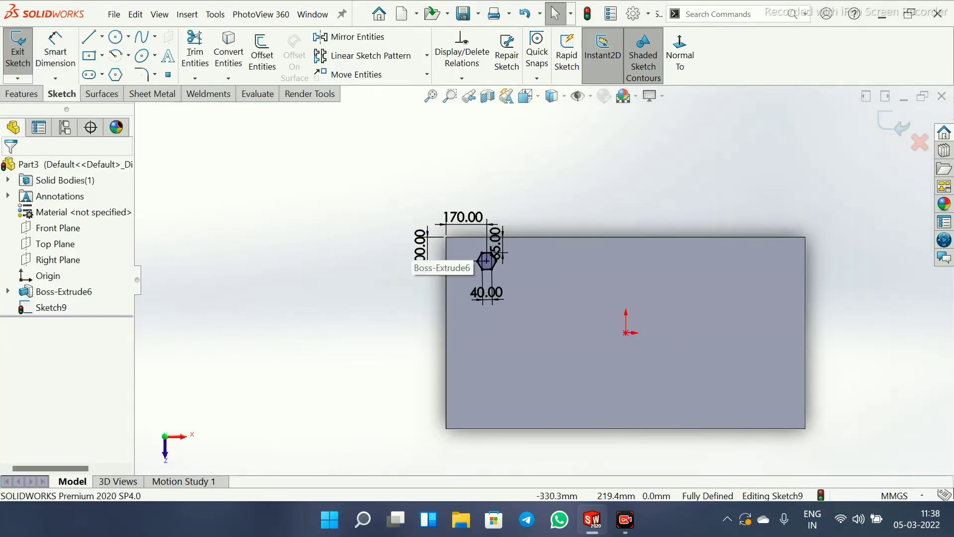
{"action": "scroll", "coordinate": [515, 268], "scroll_direction": "down", "scroll_amount": 4}
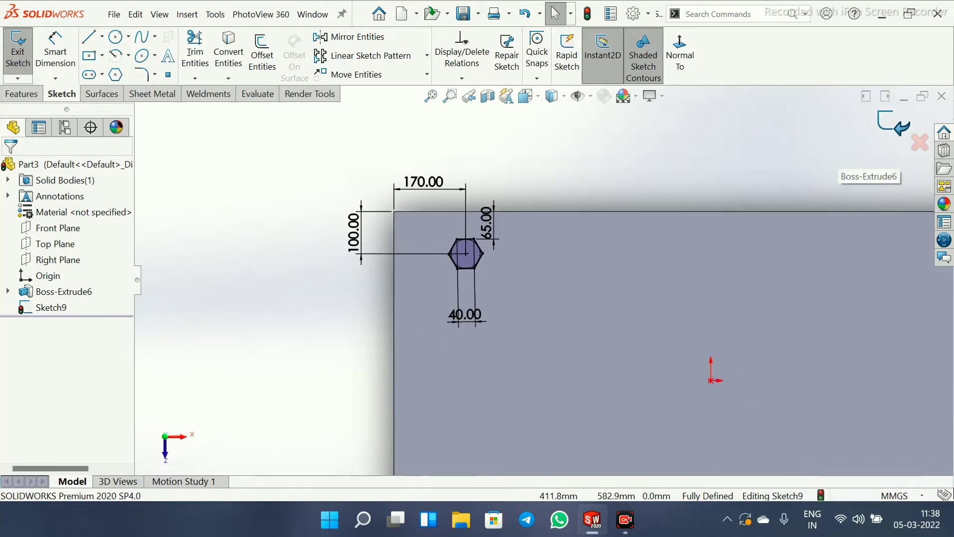
{"action": "left_click", "coordinate": [894, 122]}
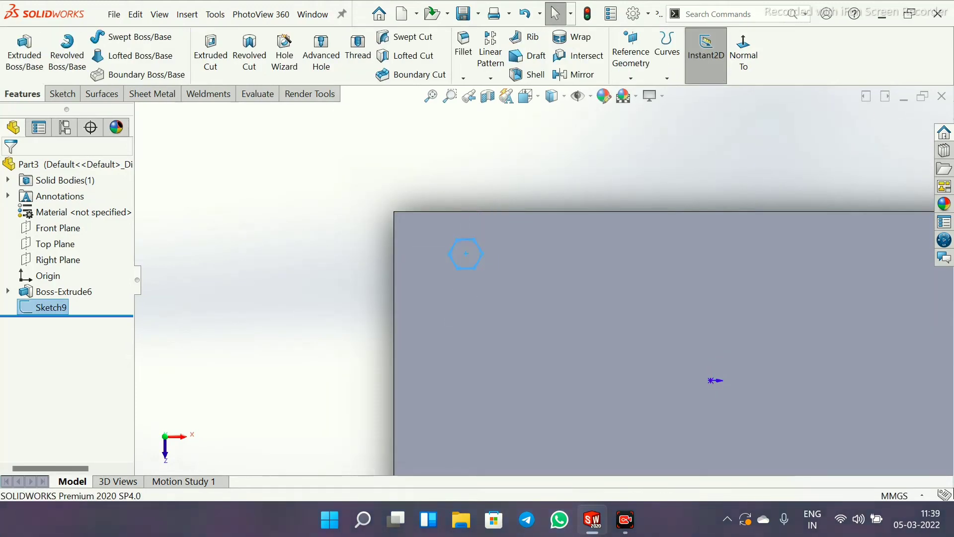
Extrude the hexagon sketch as a blind 30 mm boss merged with the plate
{"action": "scroll", "coordinate": [544, 280], "scroll_direction": "up", "scroll_amount": 3}
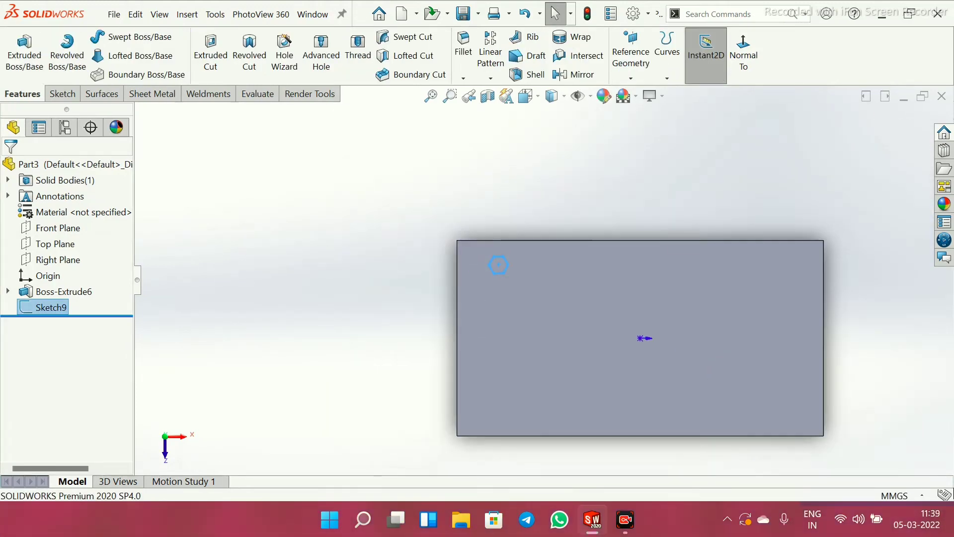
{"action": "left_click", "coordinate": [25, 55]}
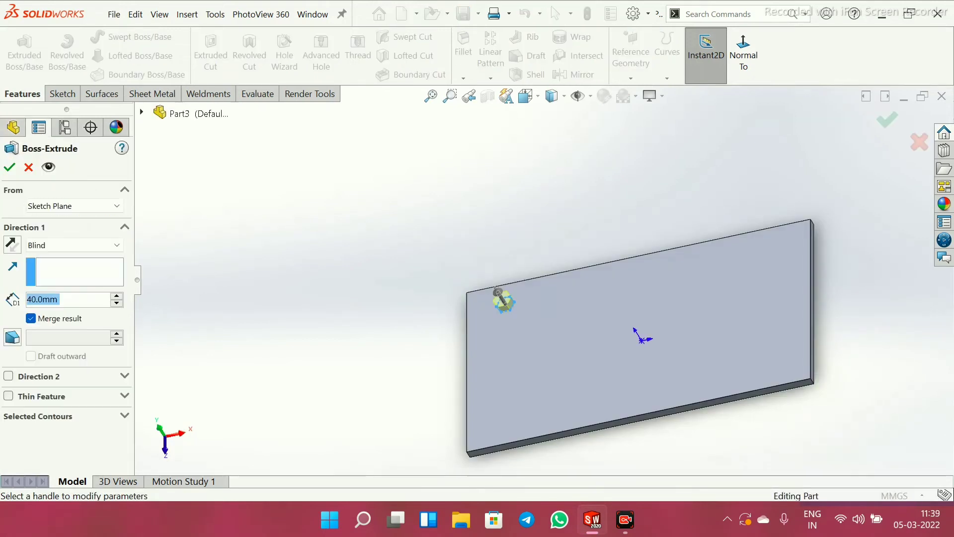
{"action": "middle_click_drag", "start_coordinate": [718, 405], "coordinate": [743, 396]}
{"action": "scroll", "coordinate": [744, 396], "scroll_direction": "down", "scroll_amount": 3}
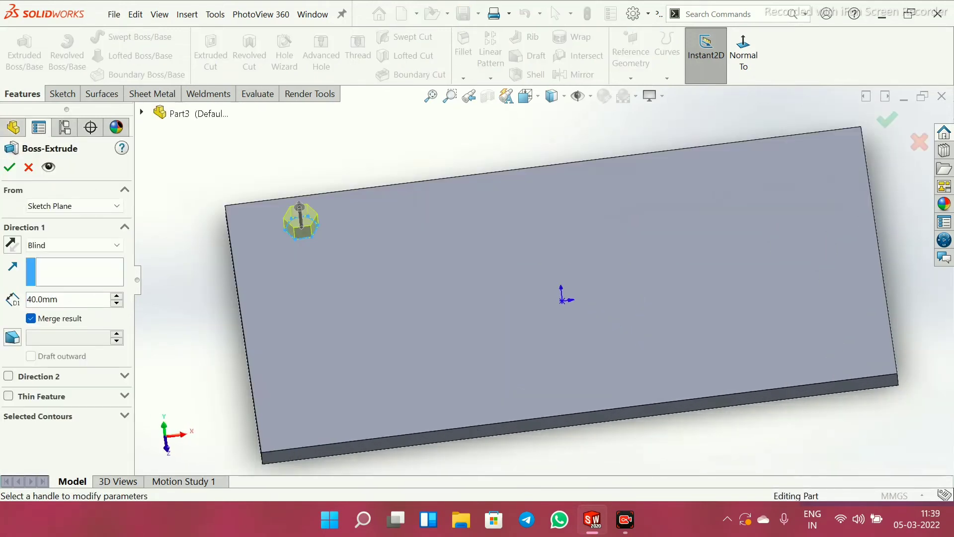
{"action": "left_click", "coordinate": [117, 303]}
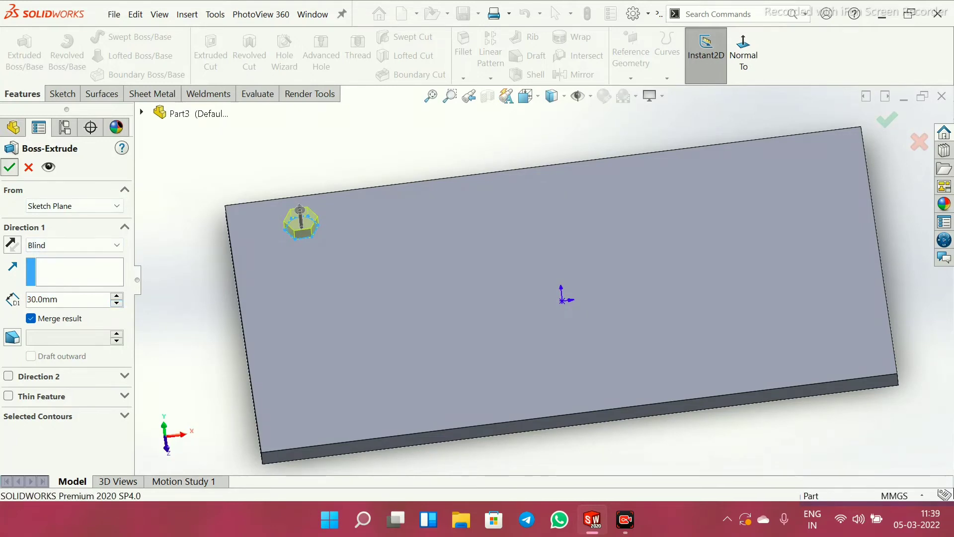
{"action": "left_click", "coordinate": [9, 167]}
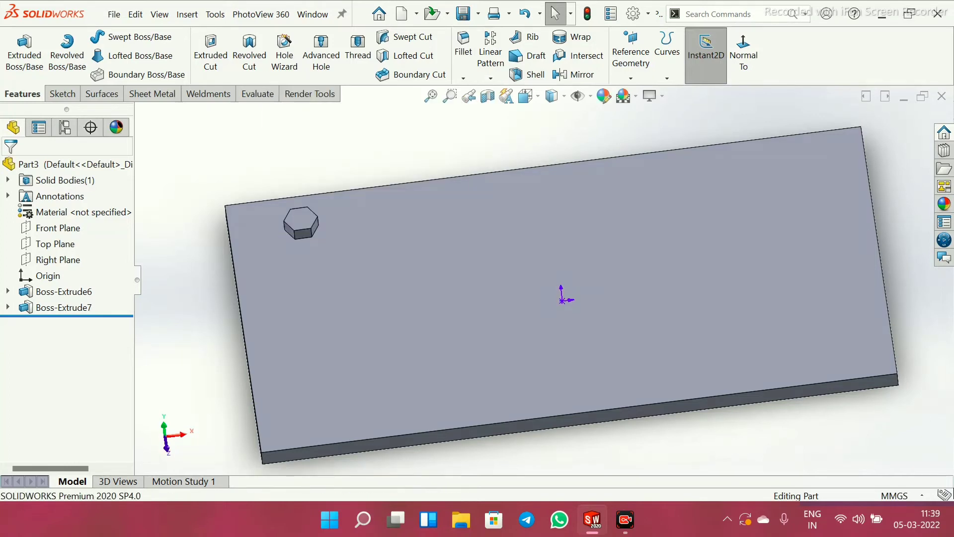
Start a reference coordinate system with its origin at the front-left corner of the plate's top face
{"action": "left_click", "coordinate": [631, 60]}
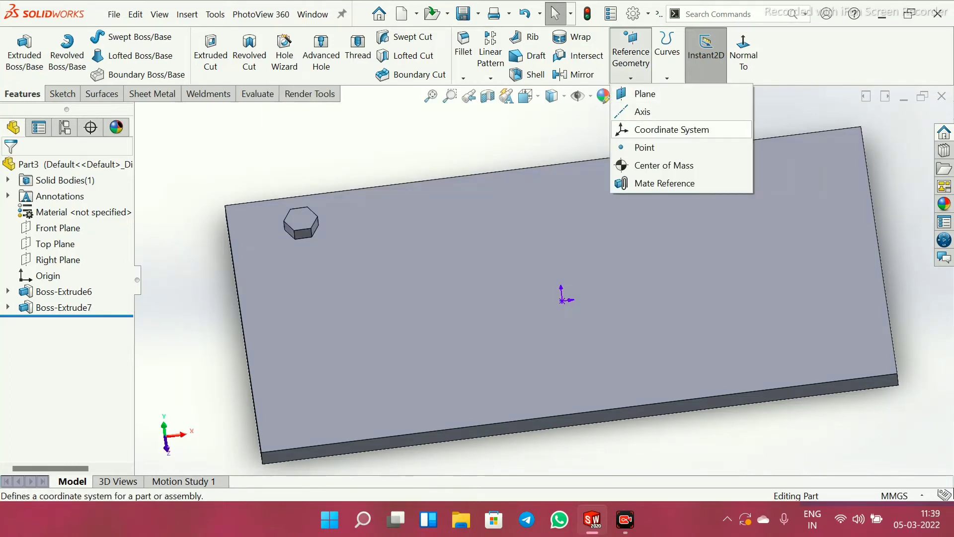
{"action": "left_click", "coordinate": [671, 129]}
{"action": "middle_click_drag", "start_coordinate": [447, 318], "coordinate": [475, 260]}
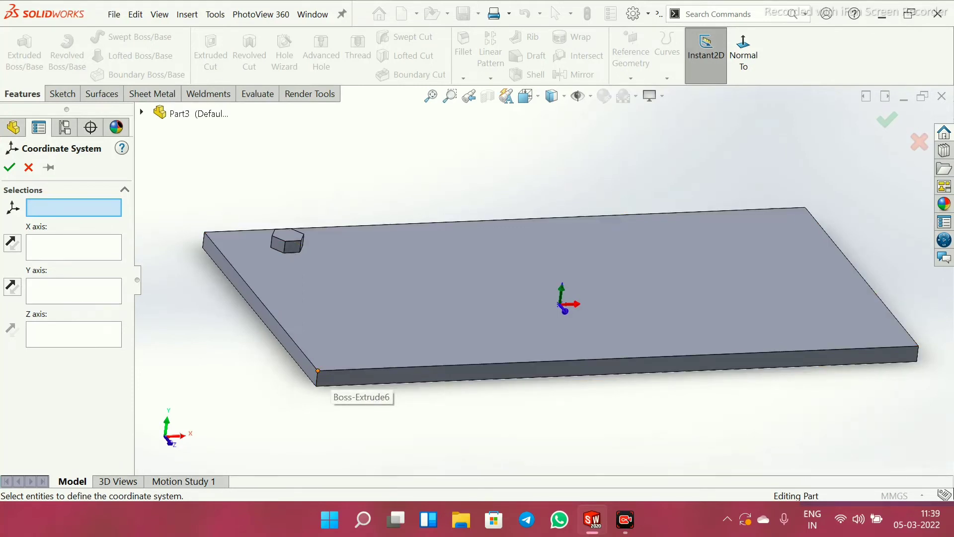
{"action": "left_click", "coordinate": [318, 371]}
Align the coordinate system's X axis with the top face's short left edge and reverse its direction
{"action": "scroll", "coordinate": [279, 407], "scroll_direction": "down", "scroll_amount": 3}
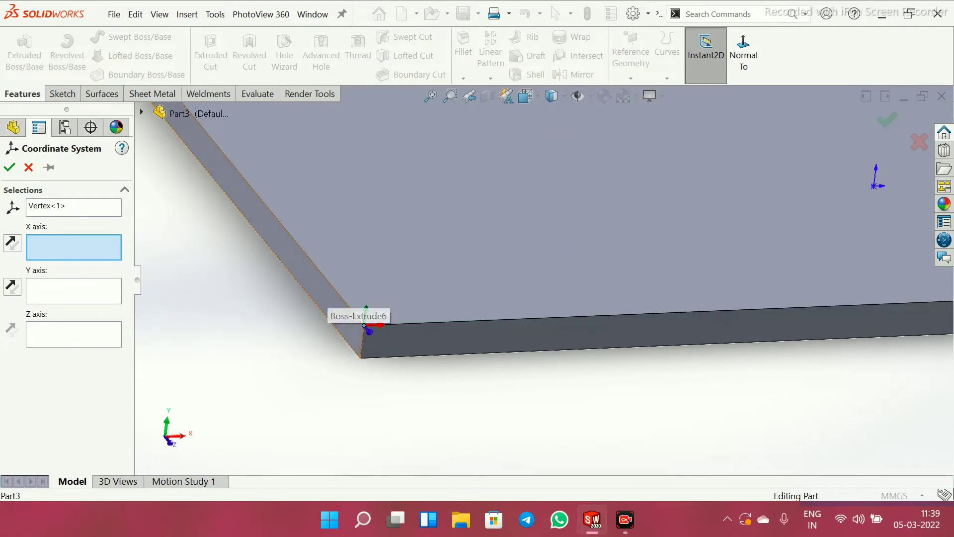
{"action": "left_click", "coordinate": [349, 306]}
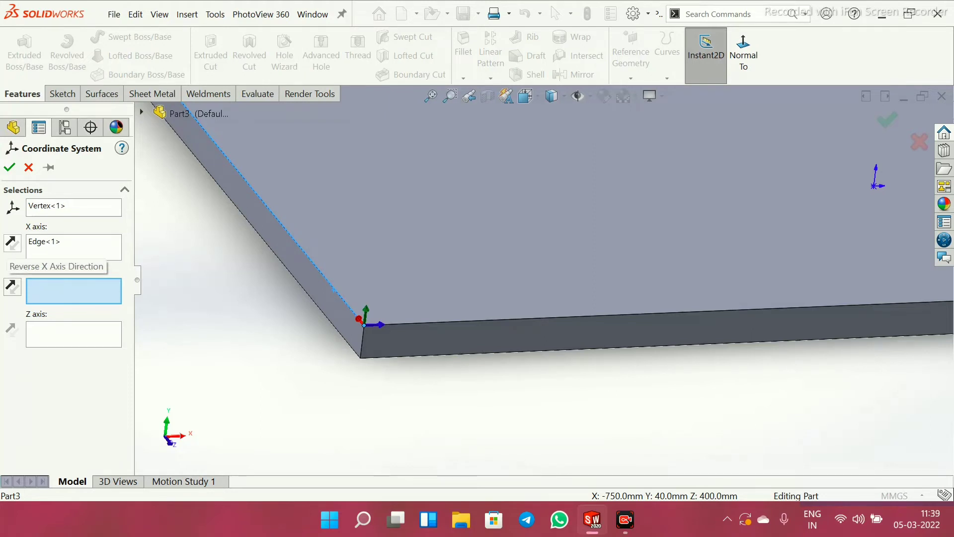
{"action": "left_click", "coordinate": [12, 243]}
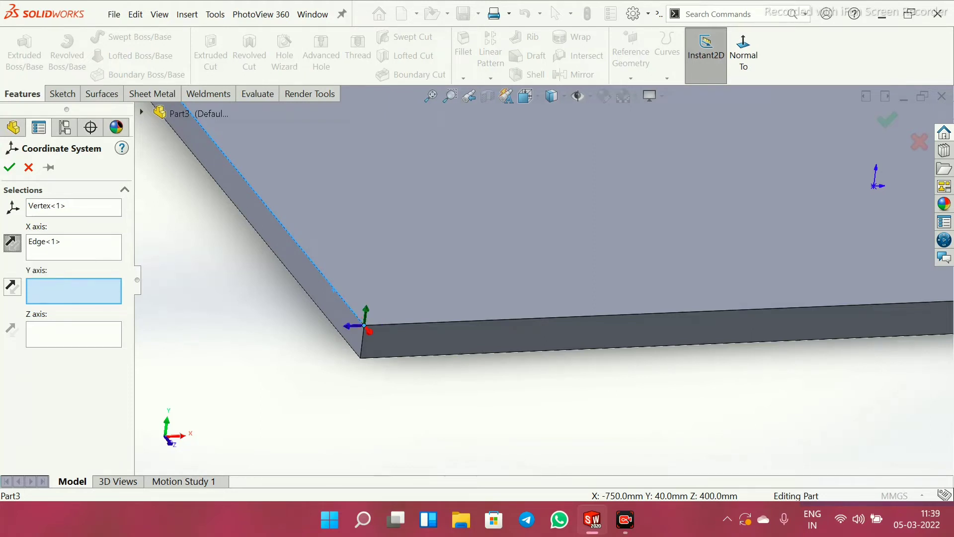
Align the Y axis with the top face's long front edge, reverse its direction and create the coordinate system
{"action": "middle_click_drag", "start_coordinate": [473, 239], "coordinate": [390, 258]}
{"action": "middle_click_drag", "start_coordinate": [319, 292], "coordinate": [332, 271]}
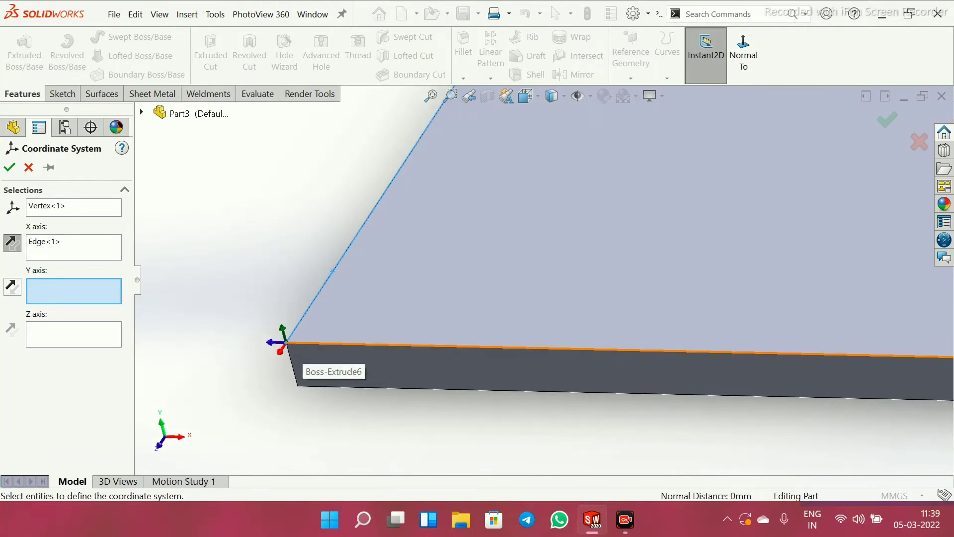
{"action": "left_click", "coordinate": [301, 344]}
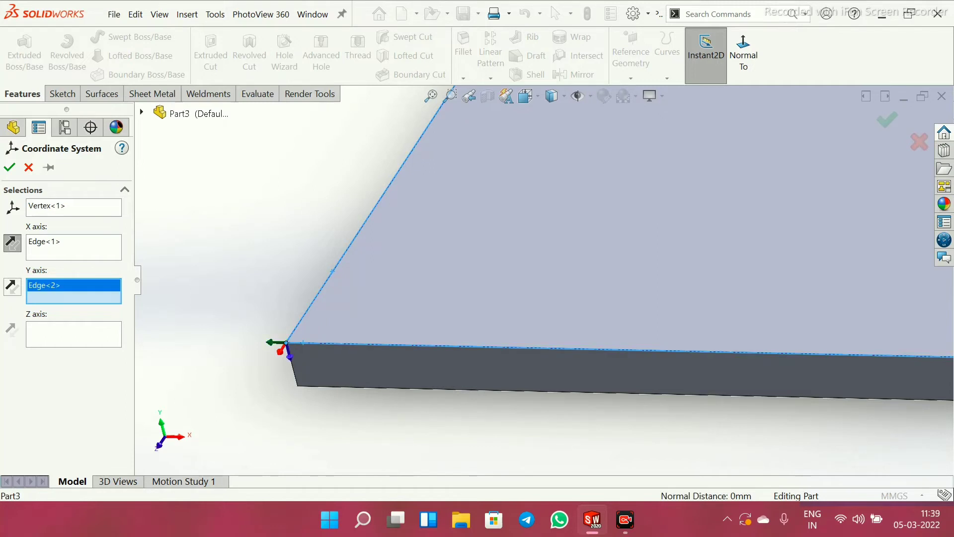
{"action": "left_click", "coordinate": [12, 287]}
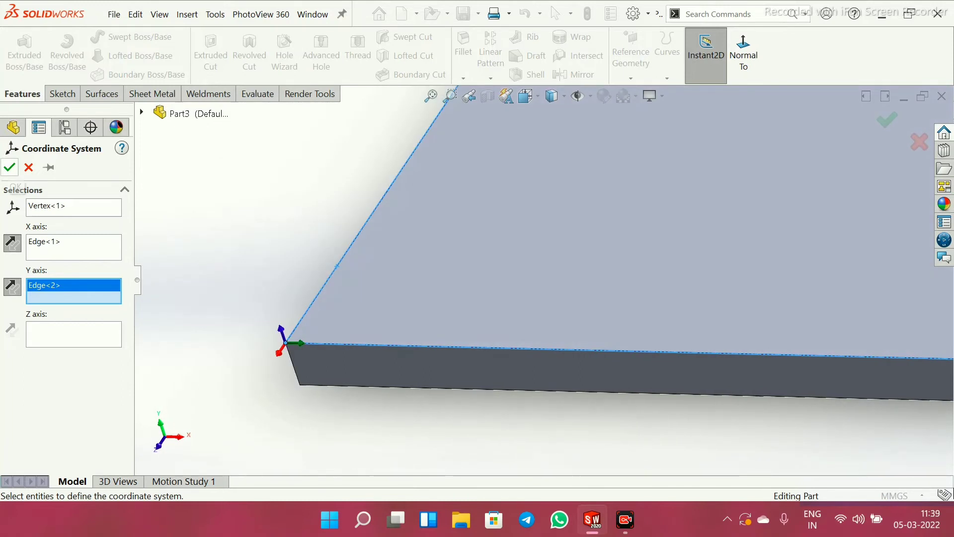
{"action": "left_click", "coordinate": [10, 167]}
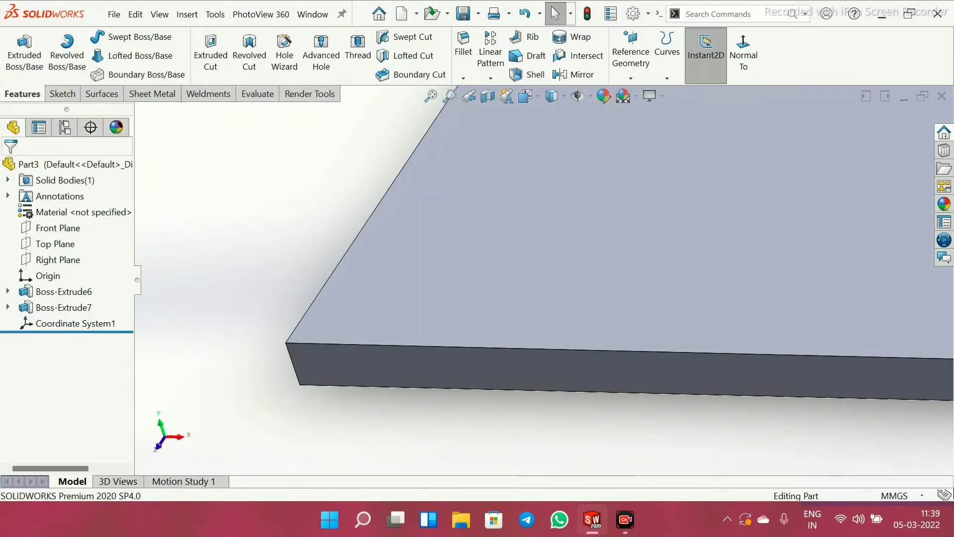
Examine the axis directions of the new coordinate system at the plate's corner
{"action": "middle_click_drag", "start_coordinate": [292, 364], "coordinate": [284, 365]}
{"action": "scroll", "coordinate": [521, 282], "scroll_direction": "up", "scroll_amount": 2}
{"action": "left_click", "coordinate": [49, 324]}
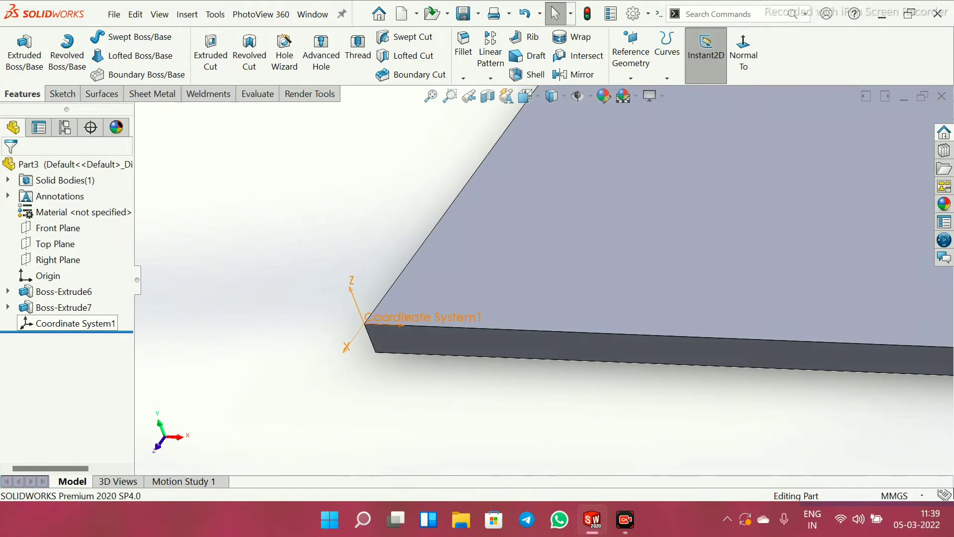
{"action": "right_click", "coordinate": [49, 324]}
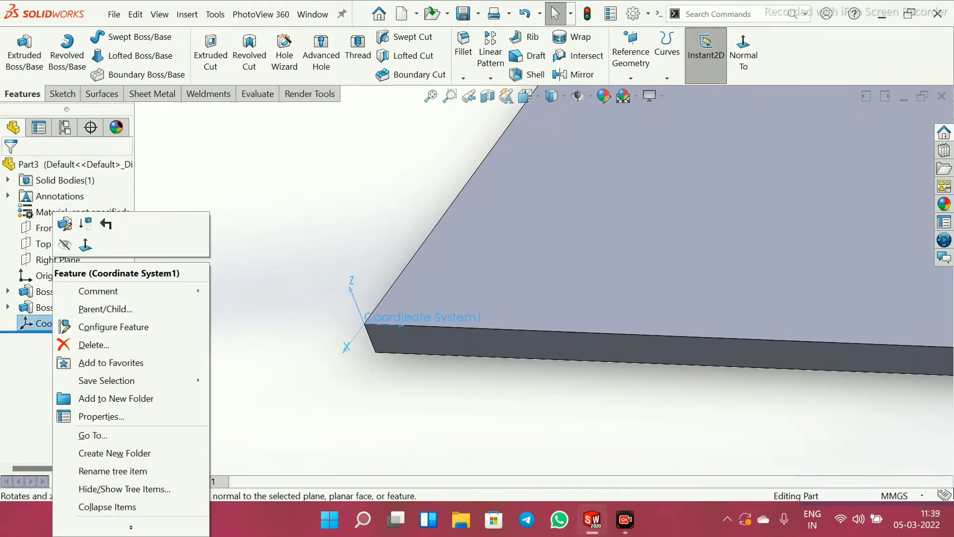
{"action": "left_click", "coordinate": [253, 243]}
Start a Table Driven Pattern based on Coordinate System1 and move its dialog clear of the feature tree
{"action": "left_click", "coordinate": [45, 323]}
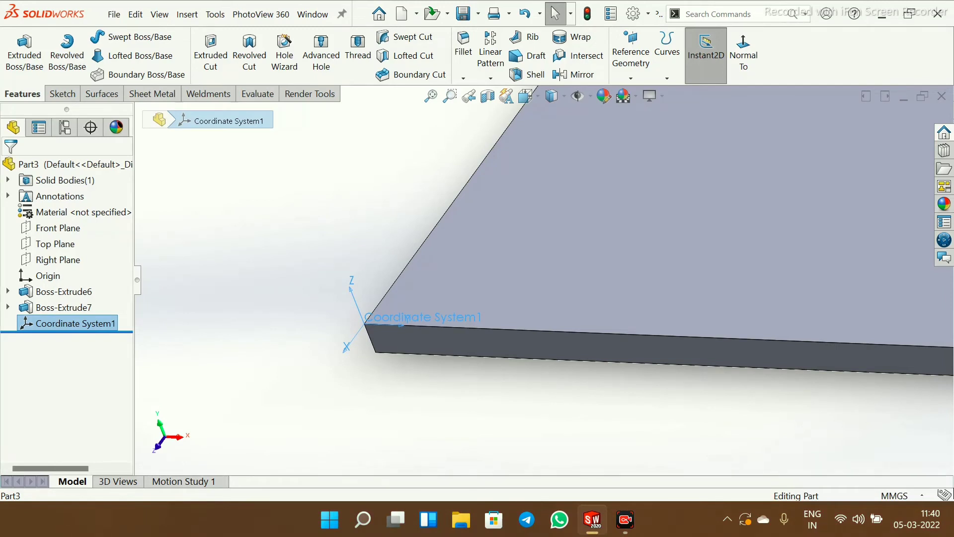
{"action": "scroll", "coordinate": [398, 338], "scroll_direction": "up", "scroll_amount": 3}
{"action": "scroll", "coordinate": [373, 336], "scroll_direction": "up", "scroll_amount": 1}
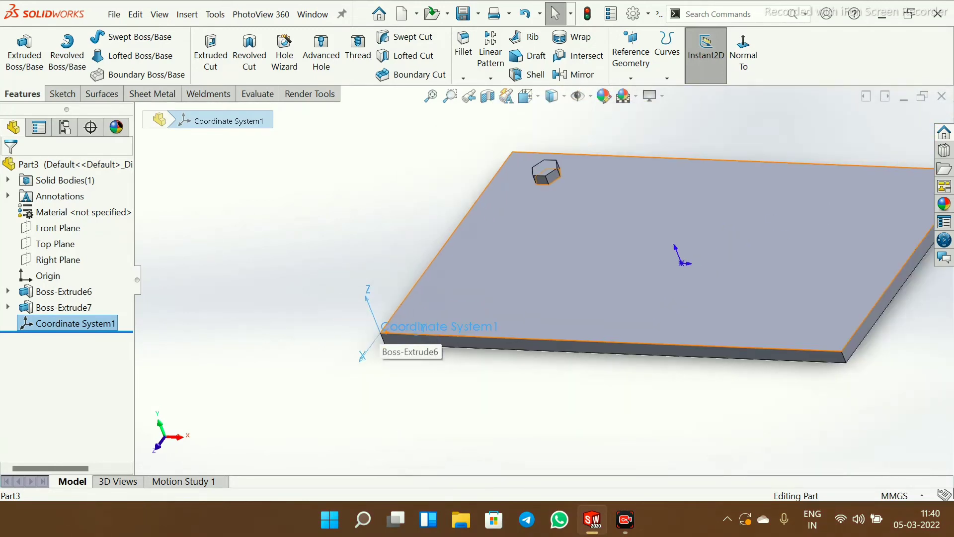
{"action": "scroll", "coordinate": [374, 336], "scroll_direction": "down", "scroll_amount": 1}
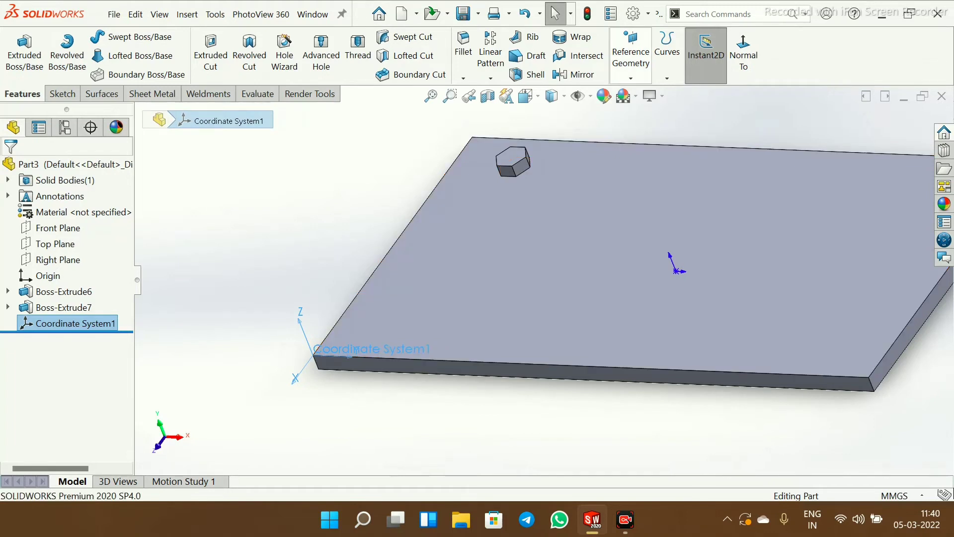
{"action": "left_click", "coordinate": [491, 78]}
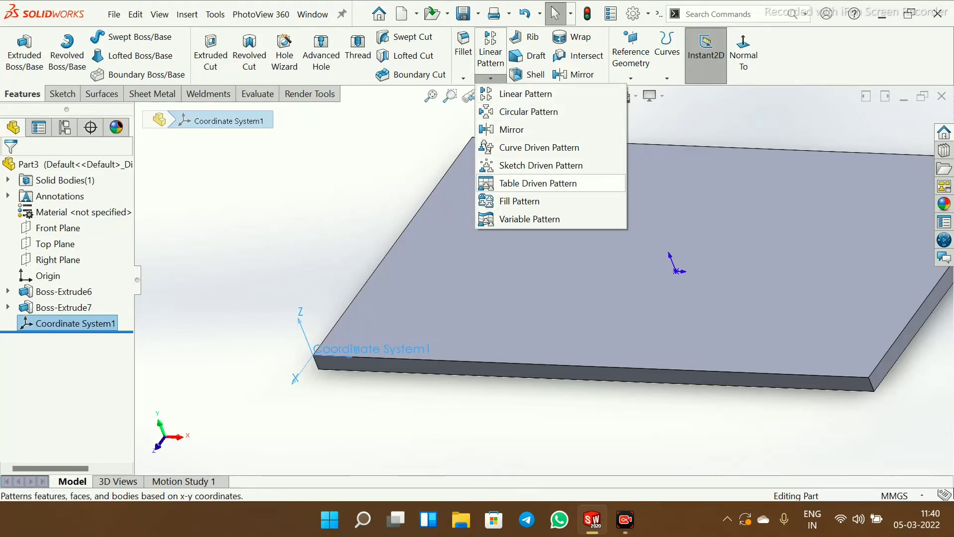
{"action": "left_click", "coordinate": [536, 183]}
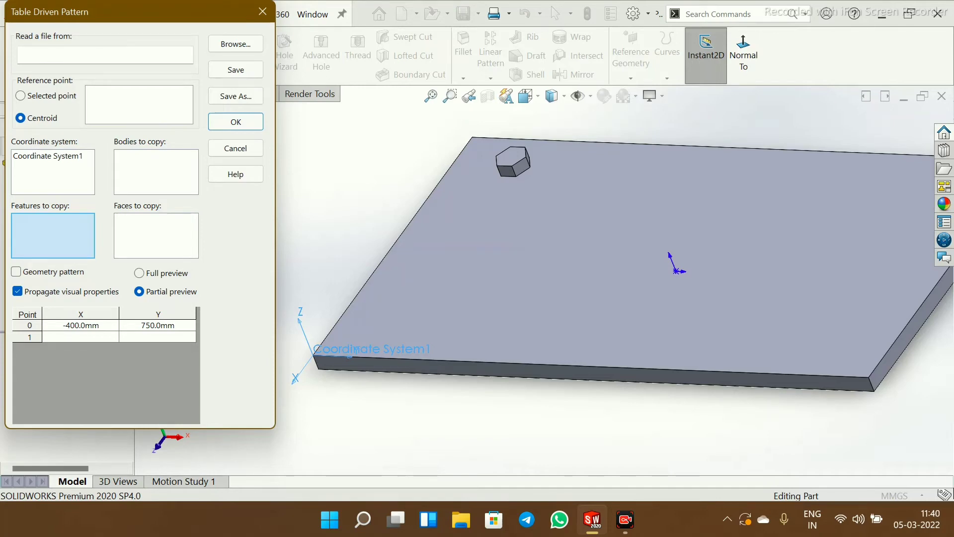
{"action": "left_click_drag", "start_coordinate": [135, 13], "coordinate": [527, 23]}
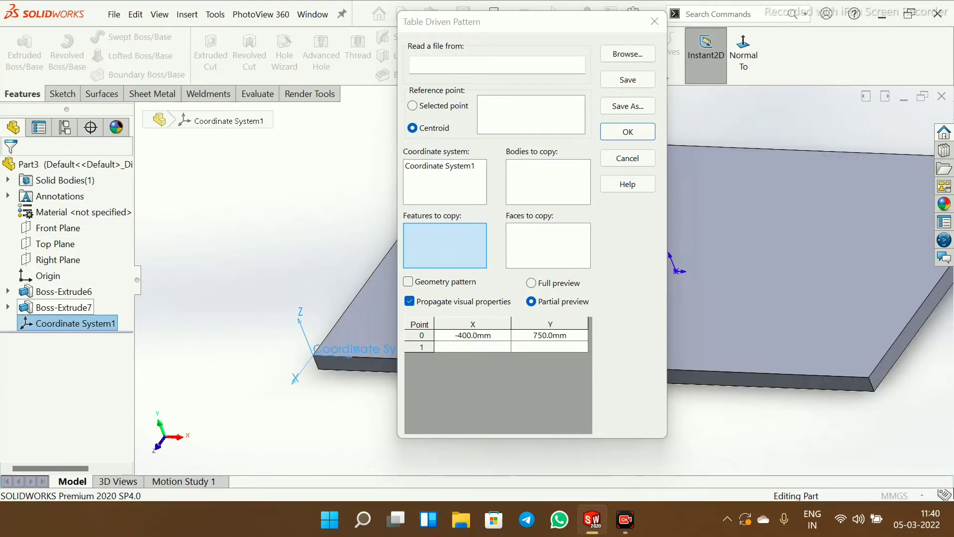
Set the hexagonal boss as the feature to copy in the table driven pattern
{"action": "left_click", "coordinate": [63, 307]}
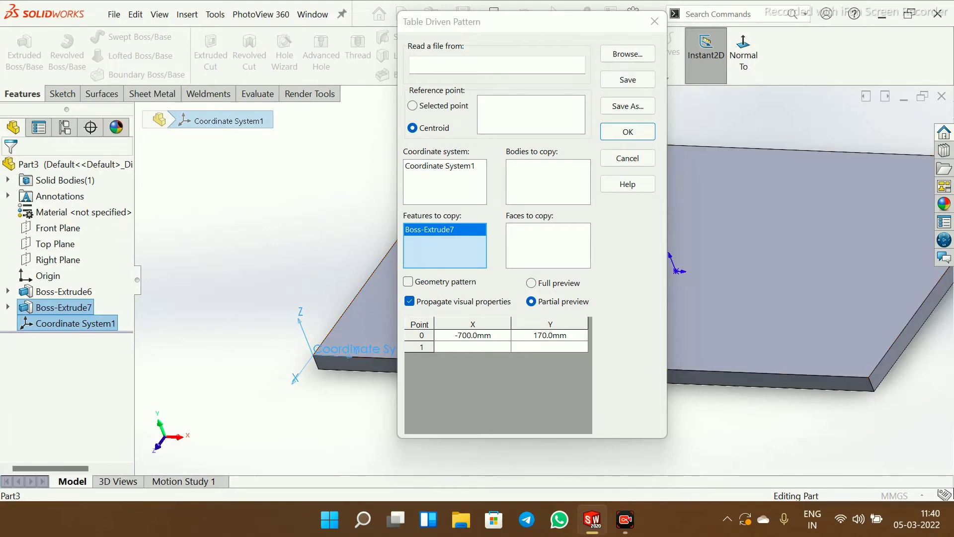
{"action": "scroll", "coordinate": [844, 243], "scroll_direction": "up", "scroll_amount": 3}
{"action": "scroll", "coordinate": [845, 244], "scroll_direction": "down", "scroll_amount": 4}
{"action": "scroll", "coordinate": [168, 357], "scroll_direction": "up", "scroll_amount": 2}
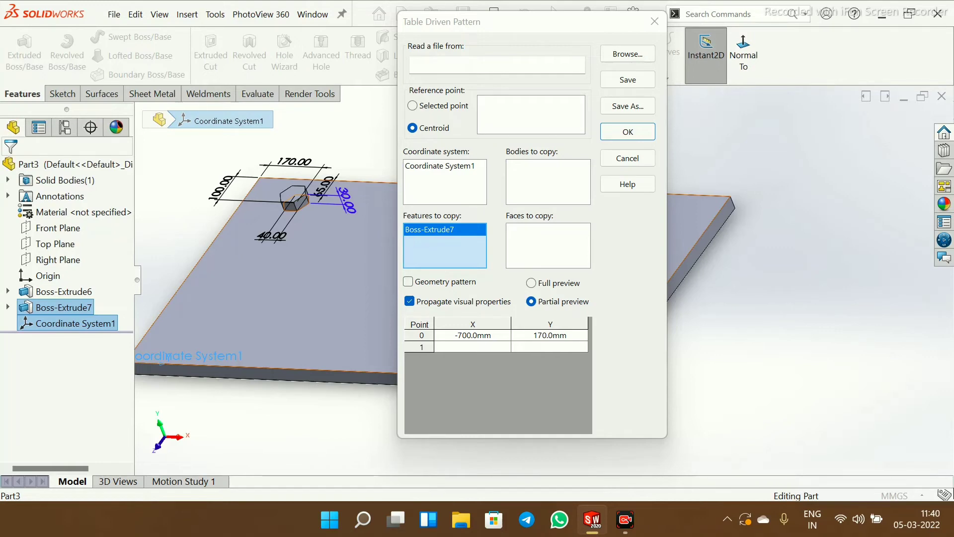
Define point 1 of the table driven pattern at X -600 mm and Y 400 mm
{"action": "left_click", "coordinate": [473, 347]}
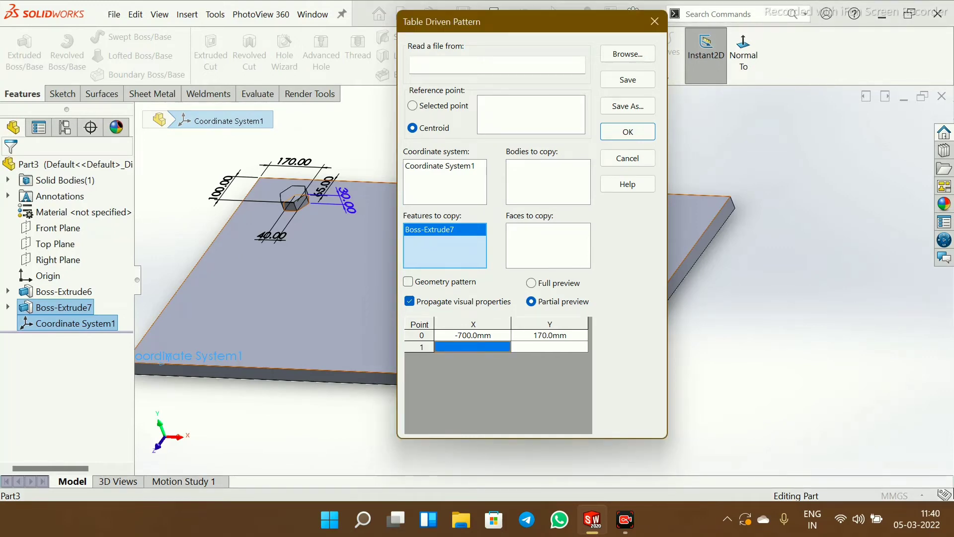
{"action": "double_click", "coordinate": [472, 347]}
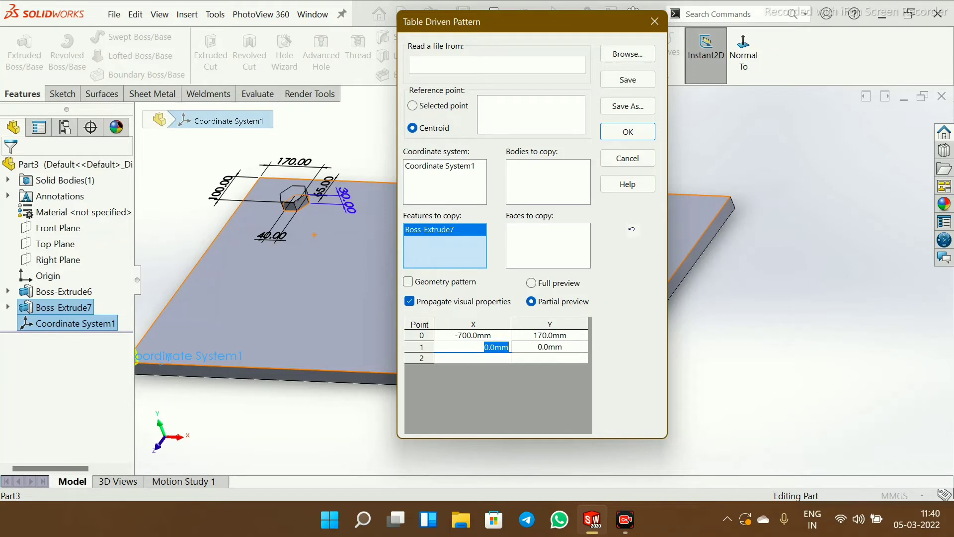
{"action": "type", "text": "6"}
{"action": "type", "text": "-6"}
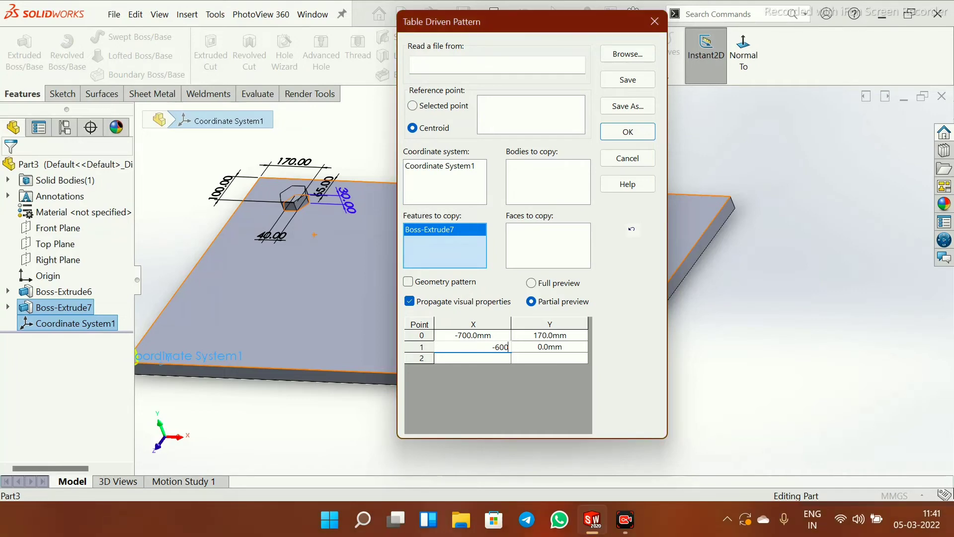
{"action": "key", "text": "Tab"}
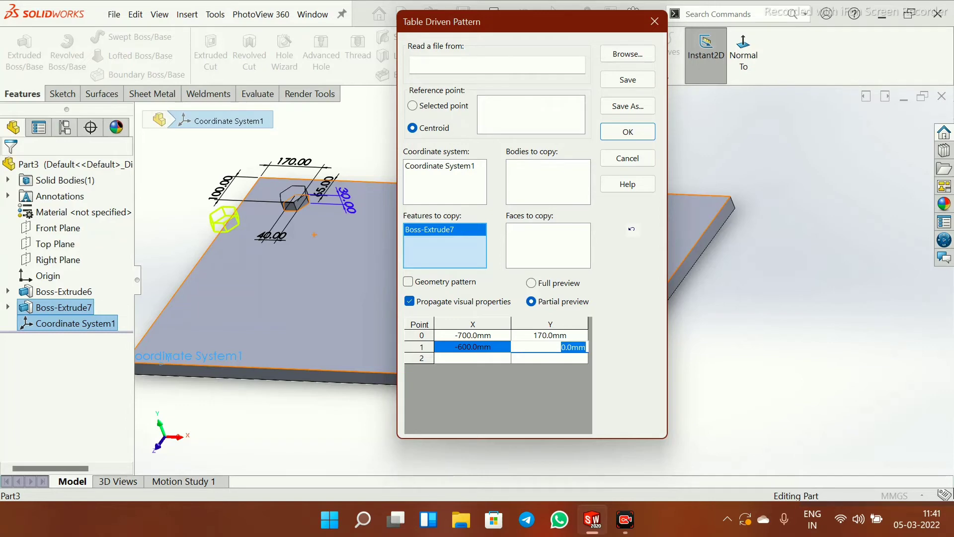
{"action": "type", "text": "44"}
{"action": "type", "text": "00"}
{"action": "key", "text": "Return"}
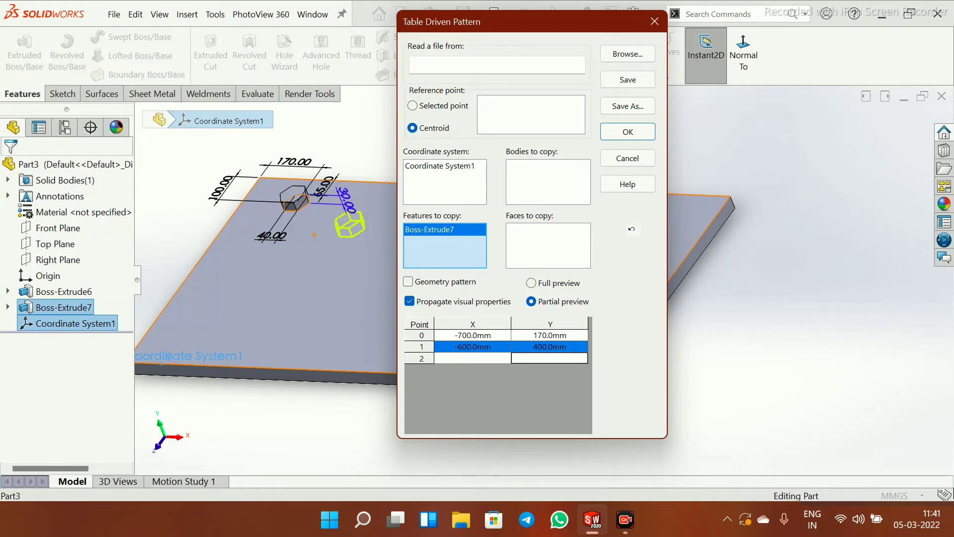
Add point 2 to the pattern table at X -500 mm, keeping Y at 400 mm
{"action": "left_click", "coordinate": [473, 358]}
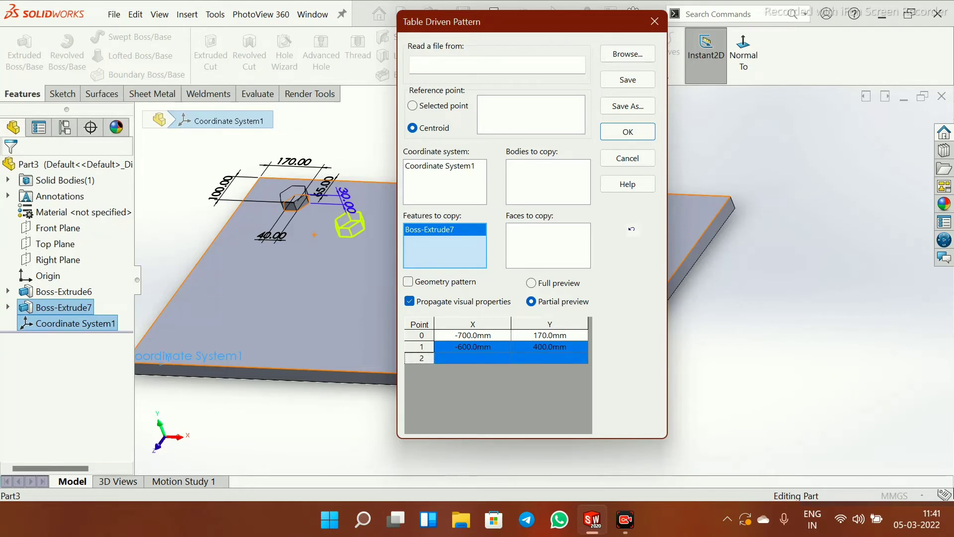
{"action": "double_click", "coordinate": [472, 359]}
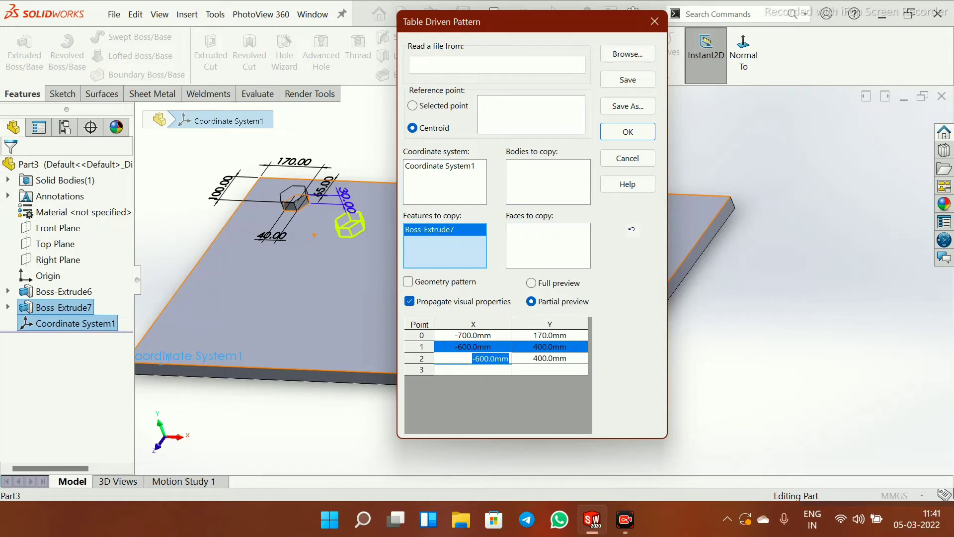
{"action": "type", "text": "-500"}
{"action": "key", "text": "Return"}
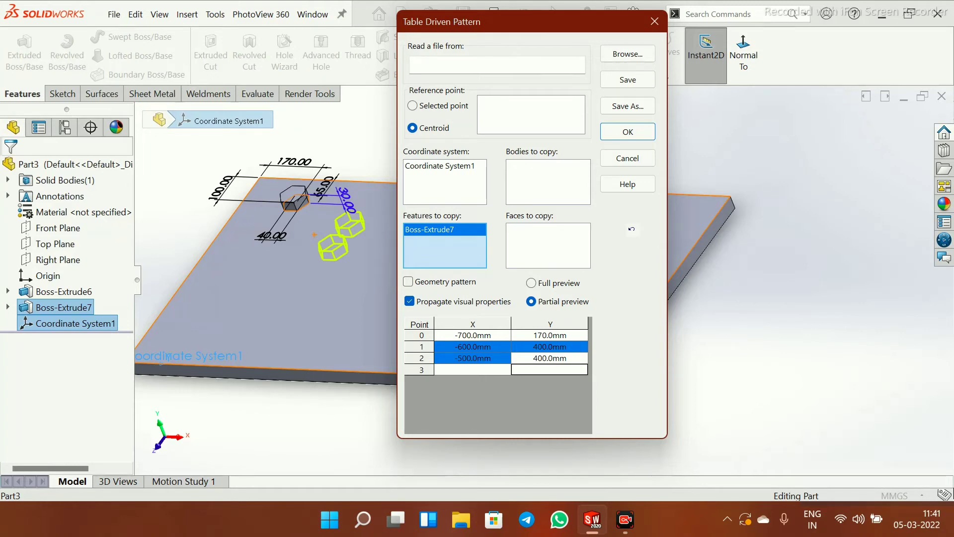
Add point 3 to the pattern table at X -400 mm with Y 400 mm and clear the table's cell selection
{"action": "left_click", "coordinate": [472, 369]}
{"action": "type", "text": "-500.0mm\t400.0mm"}
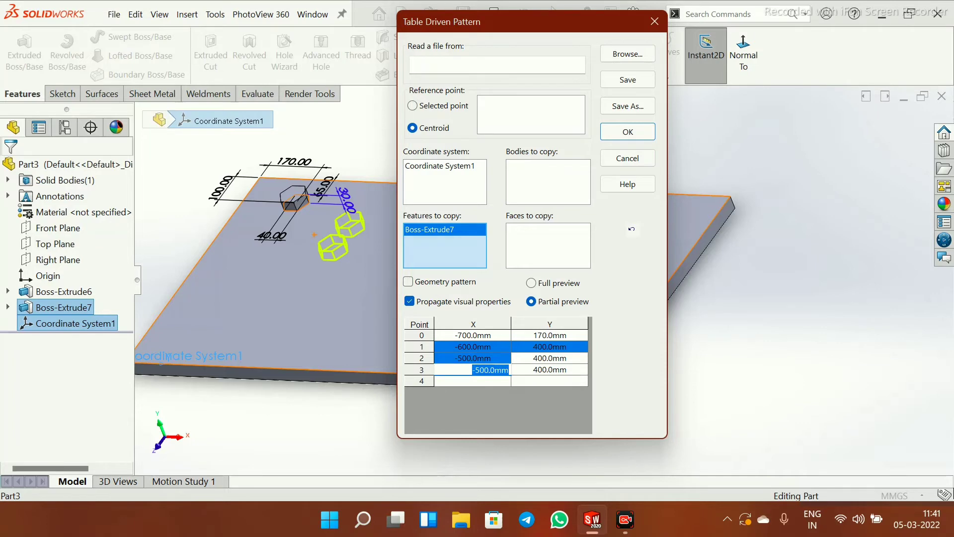
{"action": "type", "text": "-400"}
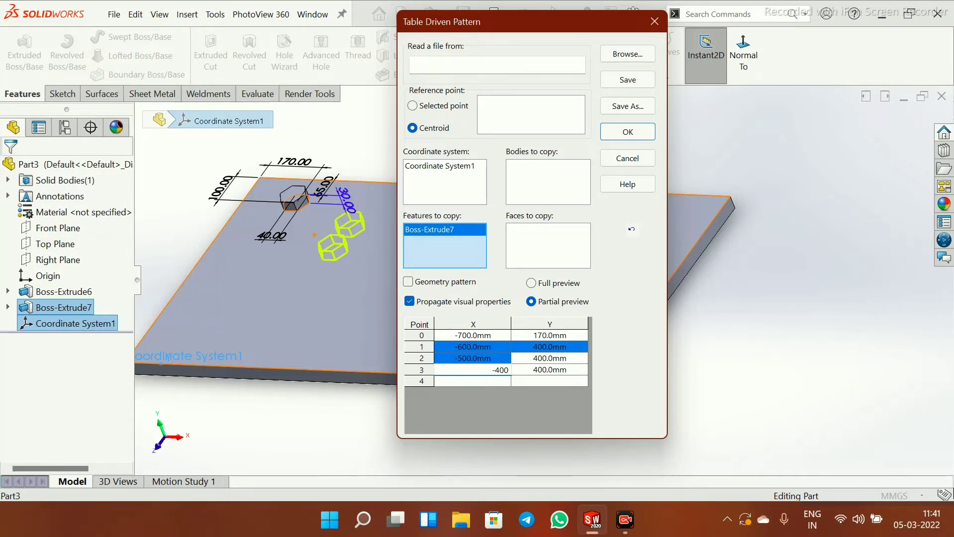
{"action": "key", "text": "Return"}
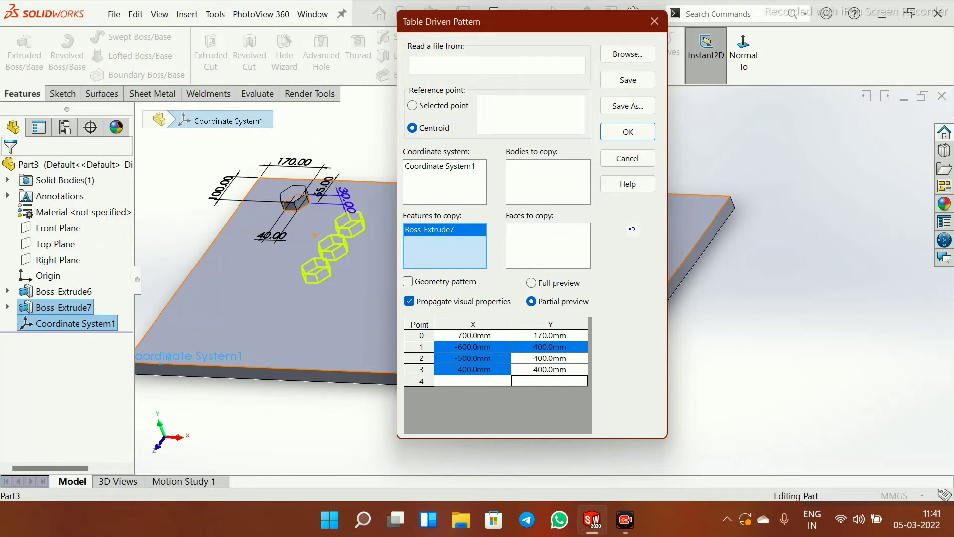
{"action": "left_click", "coordinate": [473, 370]}
{"action": "left_click", "coordinate": [473, 347]}
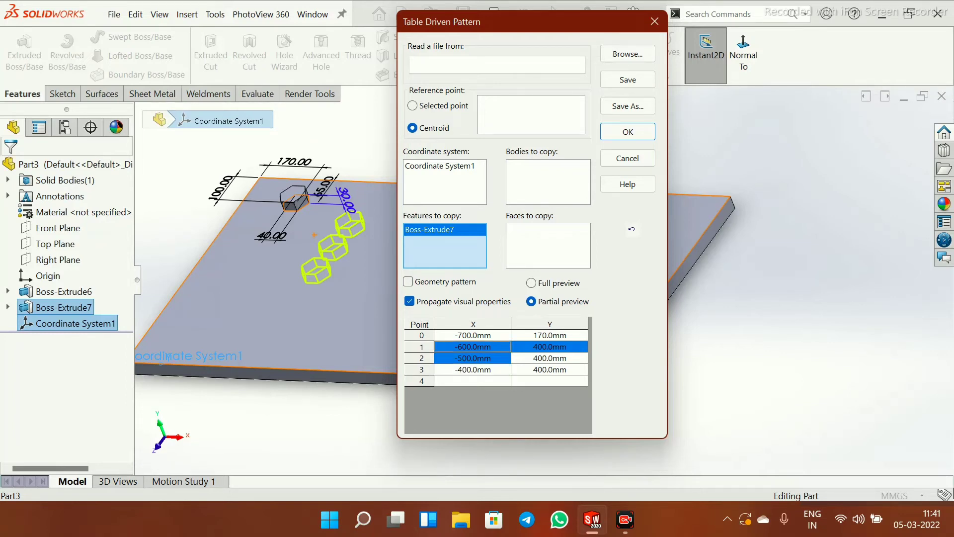
{"action": "left_click", "coordinate": [473, 358]}
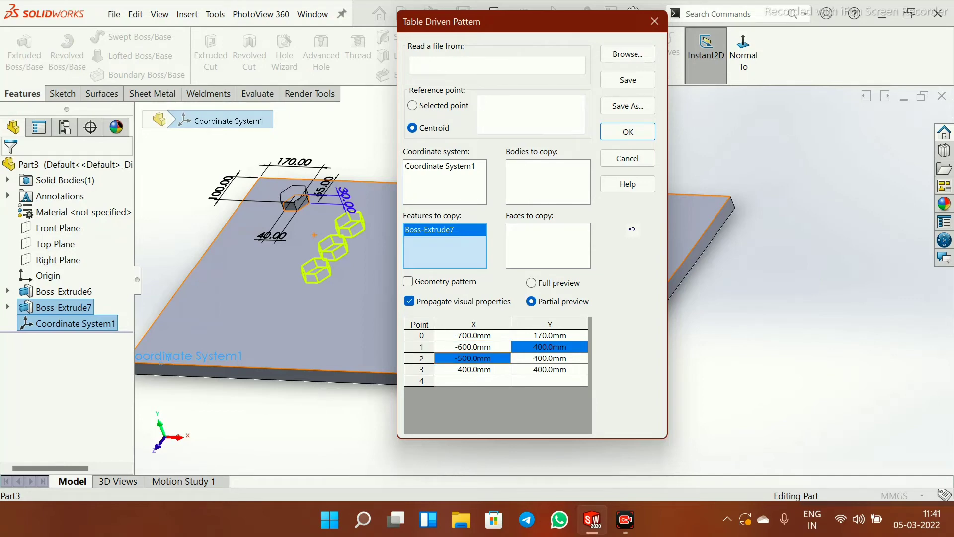
{"action": "left_click", "coordinate": [550, 347]}
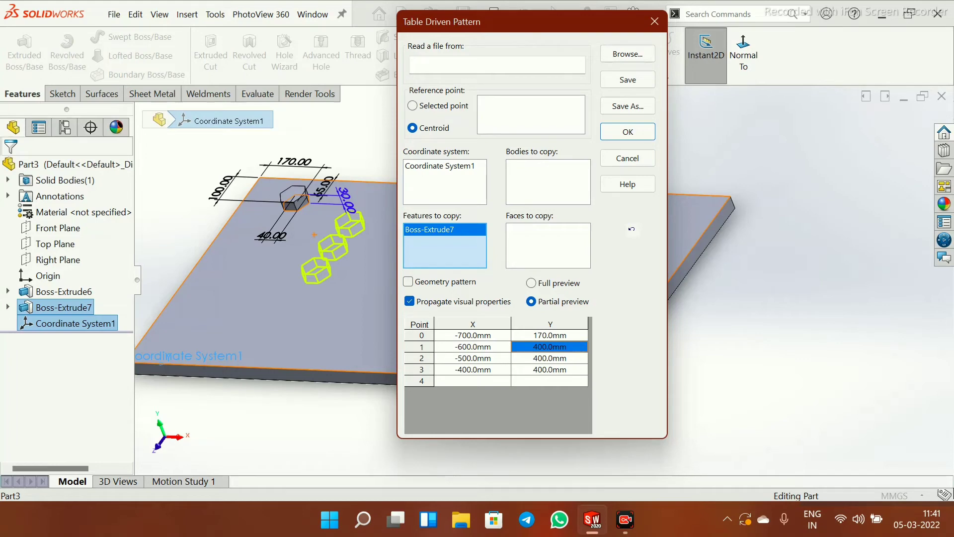
Add point 4 at X -300 mm and Y 200 mm, and create the table driven pattern
{"action": "double_click", "coordinate": [472, 382]}
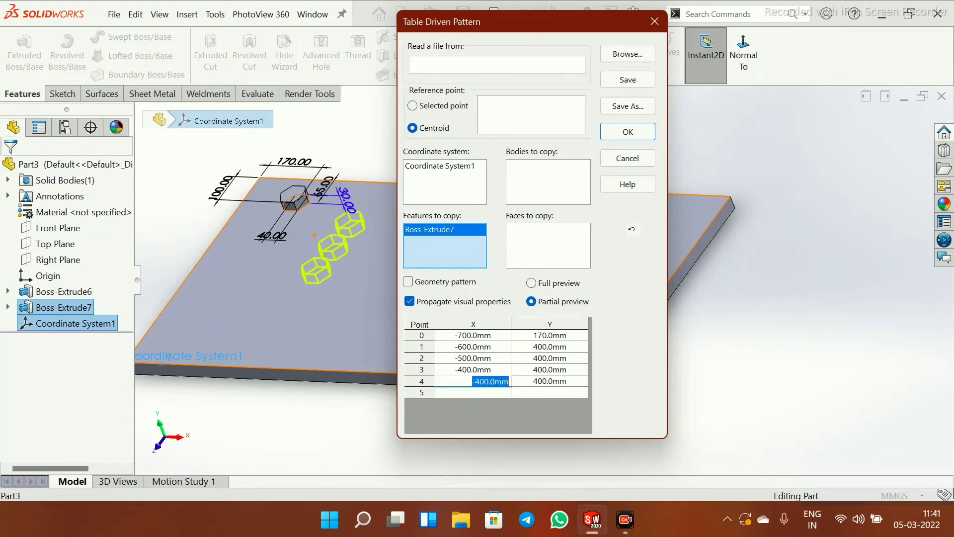
{"action": "type", "text": "-300"}
{"action": "key", "text": "Return"}
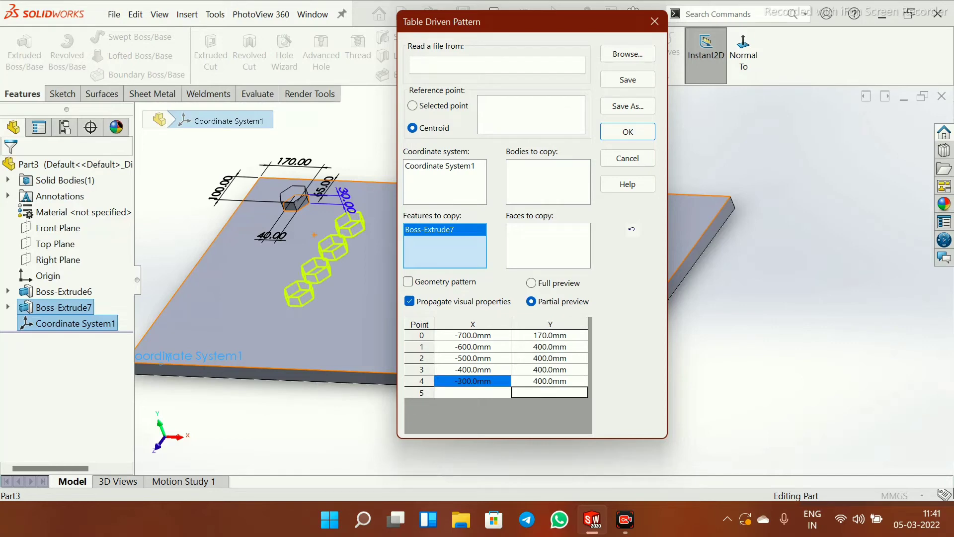
{"action": "key", "text": "Tab"}
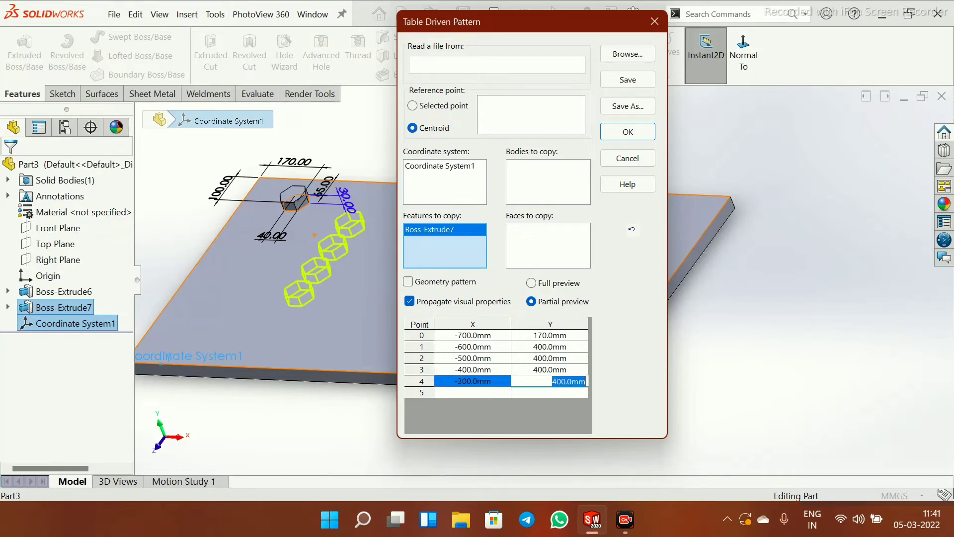
{"action": "type", "text": "200"}
{"action": "key", "text": "Return"}
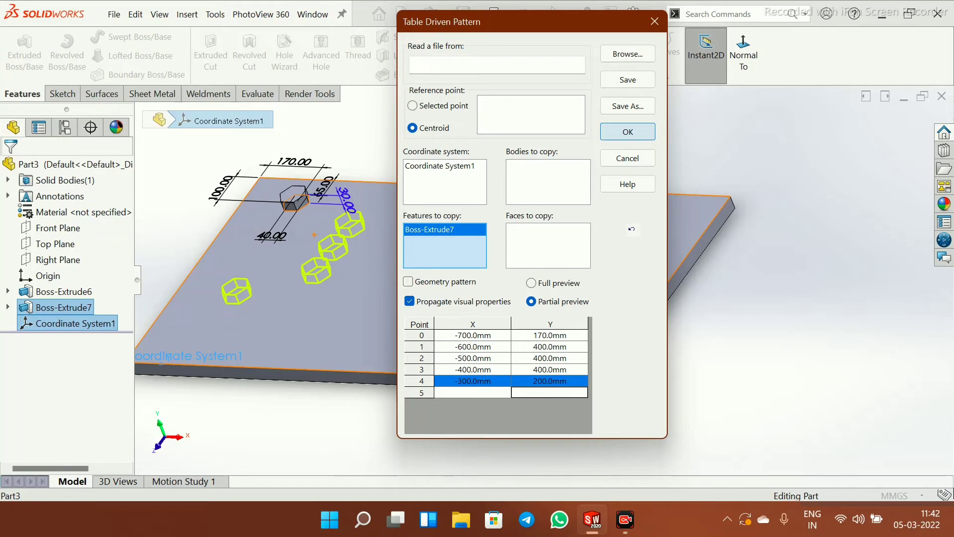
{"action": "left_click", "coordinate": [628, 132]}
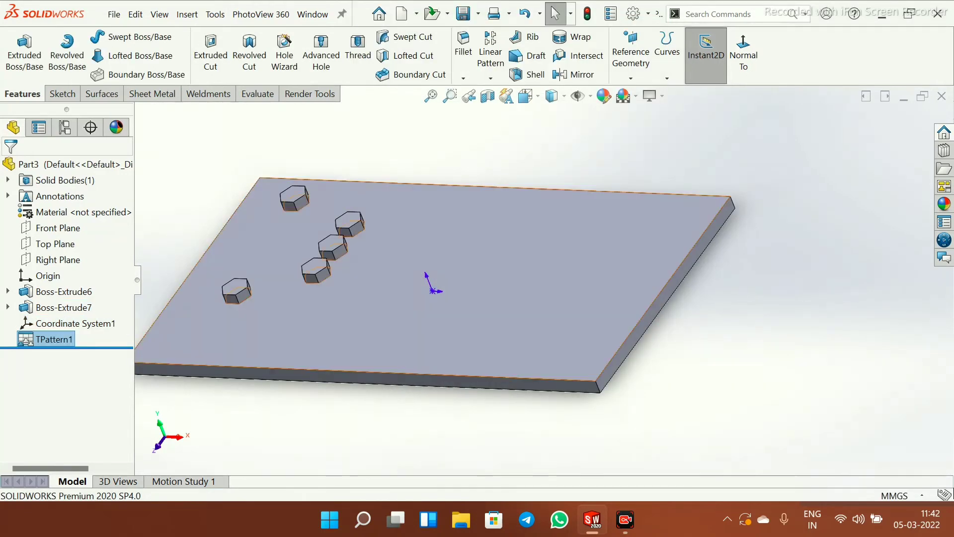
Examine the placement of the patterned hexagonal bosses on the plate from several angles
{"action": "middle_click_drag", "start_coordinate": [477, 293], "coordinate": [546, 301]}
{"action": "scroll", "coordinate": [547, 300], "scroll_direction": "up", "scroll_amount": 2}
{"action": "scroll", "coordinate": [346, 302], "scroll_direction": "down", "scroll_amount": 3}
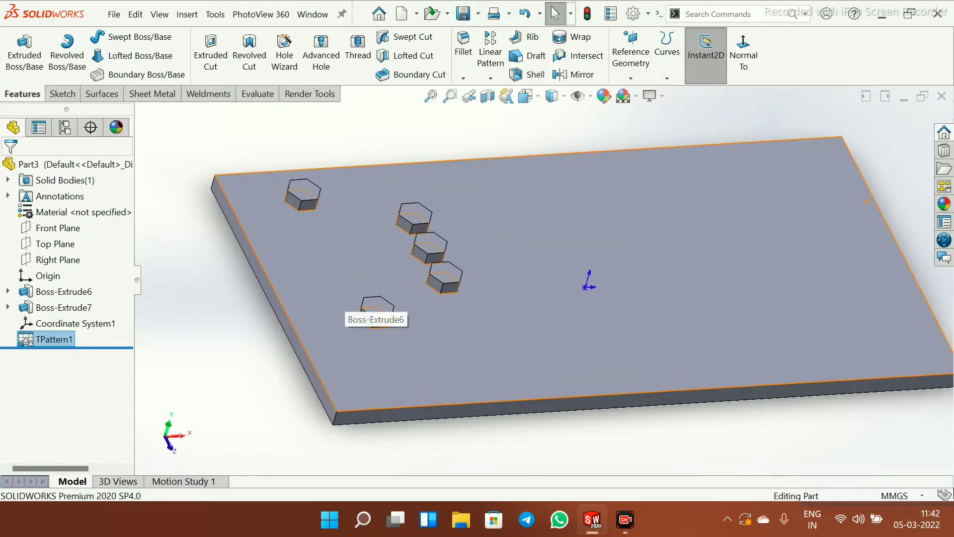
{"action": "middle_click_drag", "start_coordinate": [345, 298], "coordinate": [318, 297]}
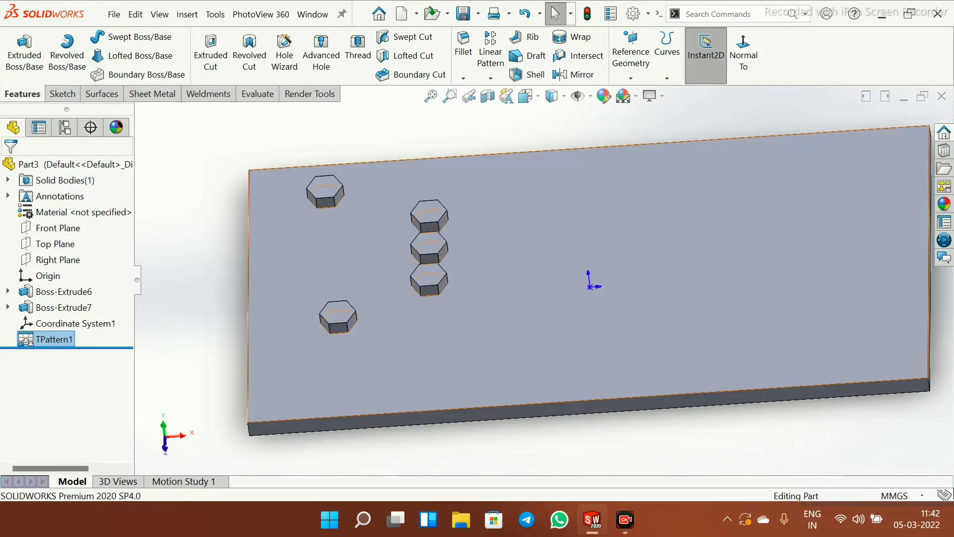
{"action": "middle_click_drag", "start_coordinate": [451, 266], "coordinate": [465, 267]}
{"action": "scroll", "coordinate": [465, 267], "scroll_direction": "up", "scroll_amount": 1}
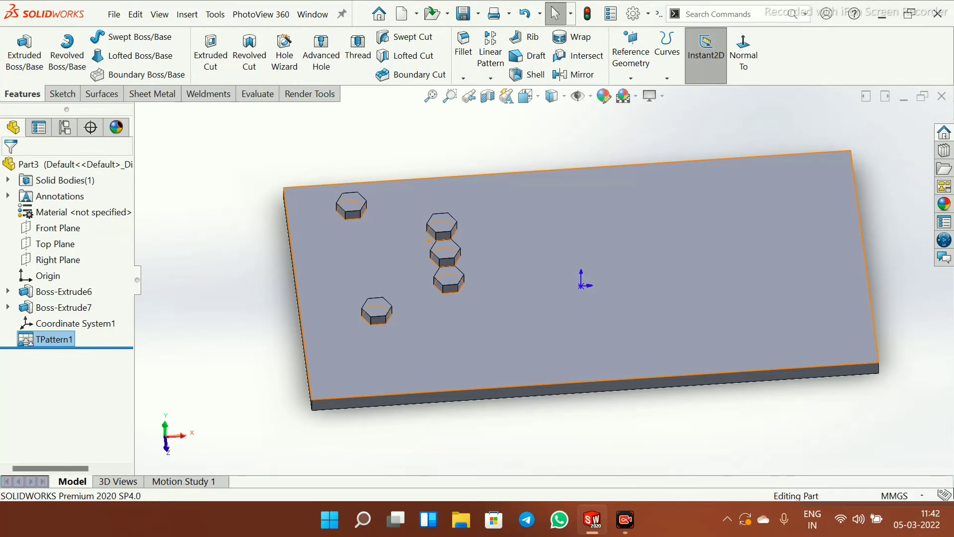
{"action": "left_click", "coordinate": [491, 78]}
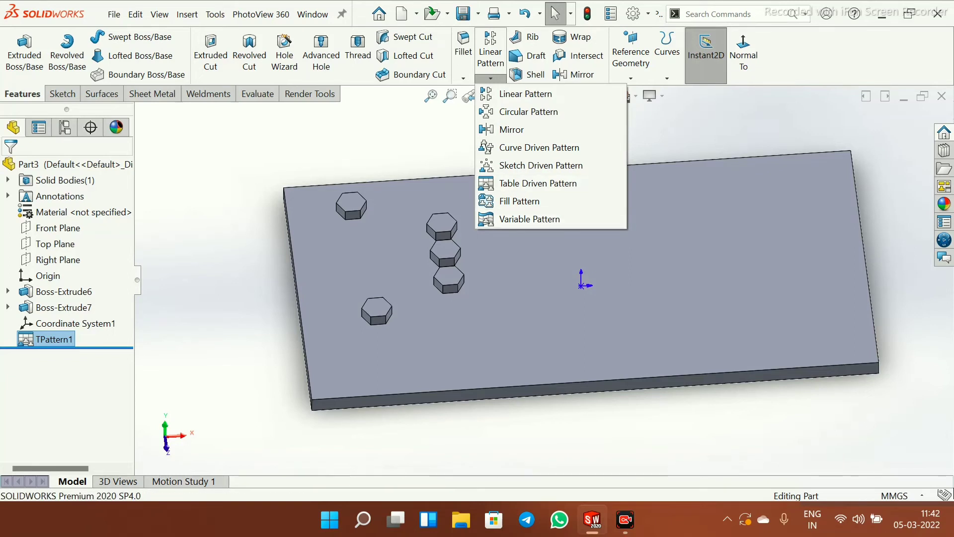
{"action": "key", "text": "Escape"}
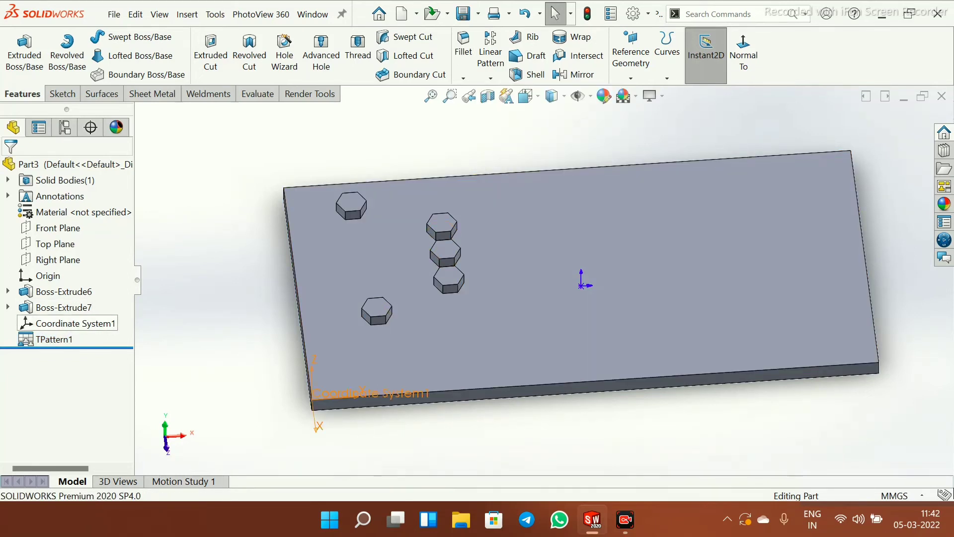
Delete the table driven pattern and Coordinate System1 from the part
{"action": "right_click", "coordinate": [50, 339]}
{"action": "left_click", "coordinate": [86, 309]}
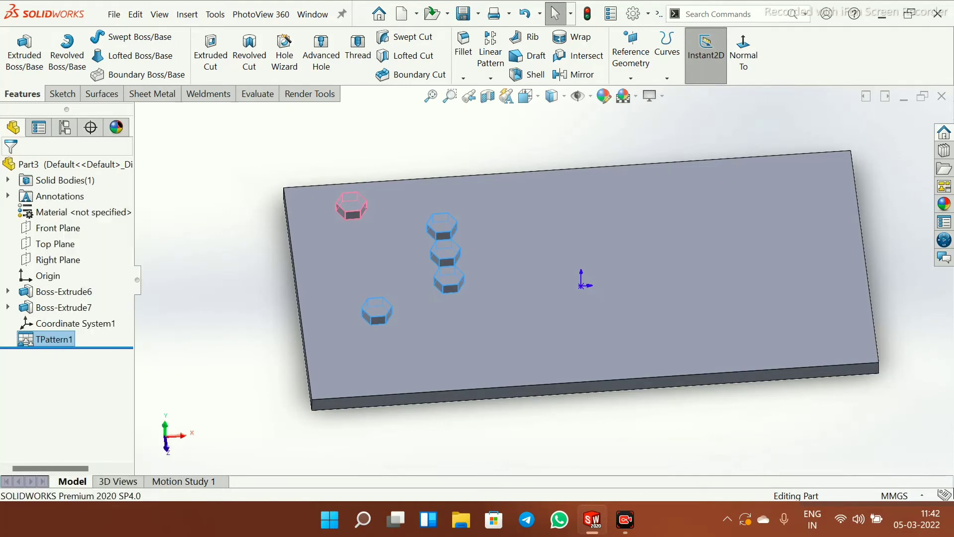
{"action": "left_click", "coordinate": [571, 180]}
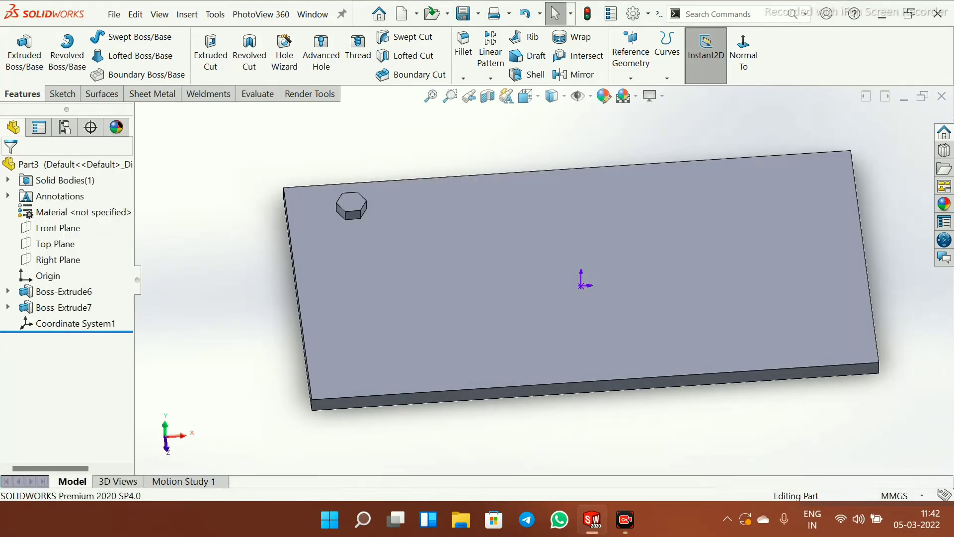
{"action": "right_click", "coordinate": [59, 323]}
{"action": "left_click", "coordinate": [111, 344]}
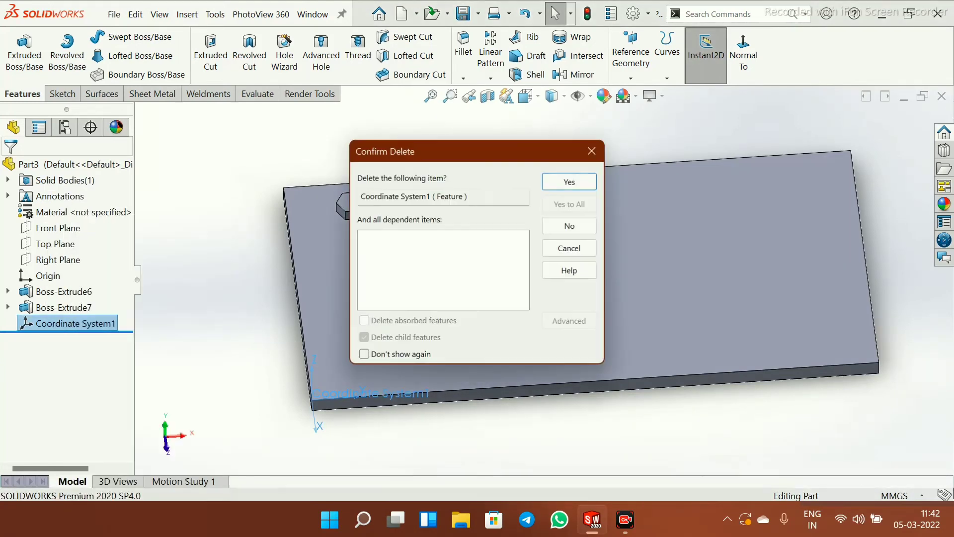
{"action": "left_click", "coordinate": [569, 179]}
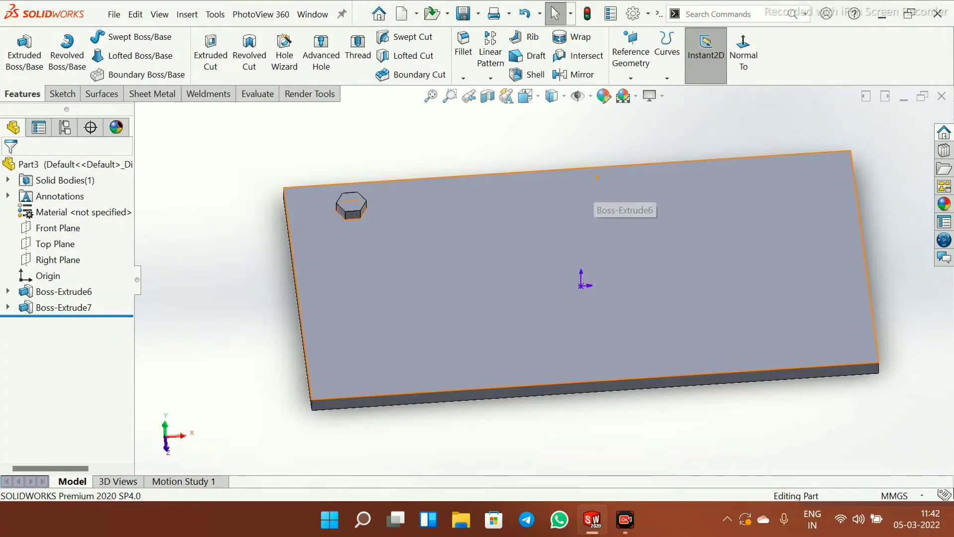
Turn on the Cartoon display effect for the model view
{"action": "left_click", "coordinate": [651, 96]}
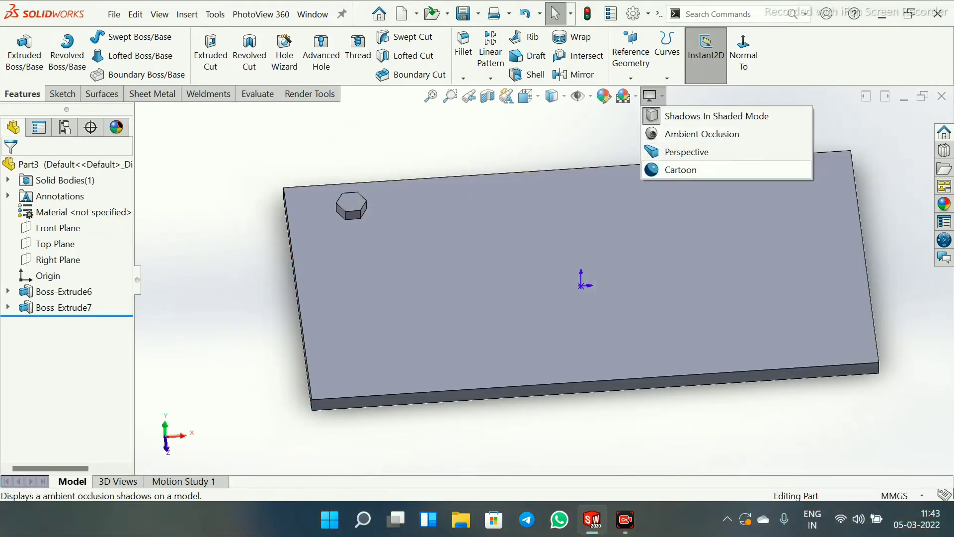
{"action": "left_click", "coordinate": [681, 170]}
{"action": "left_click", "coordinate": [569, 273]}
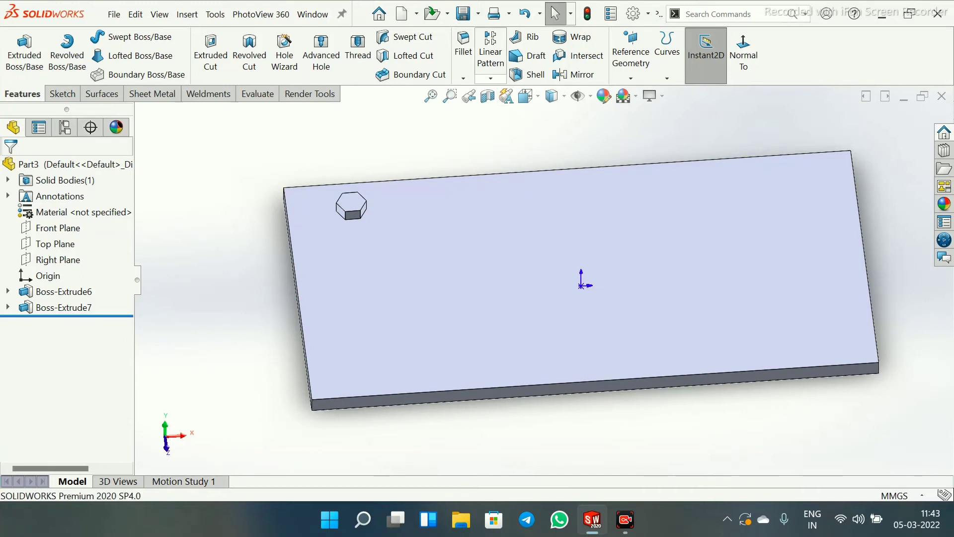
Start a Fill Pattern with the plate's top face as the fill boundary
{"action": "left_click", "coordinate": [491, 78]}
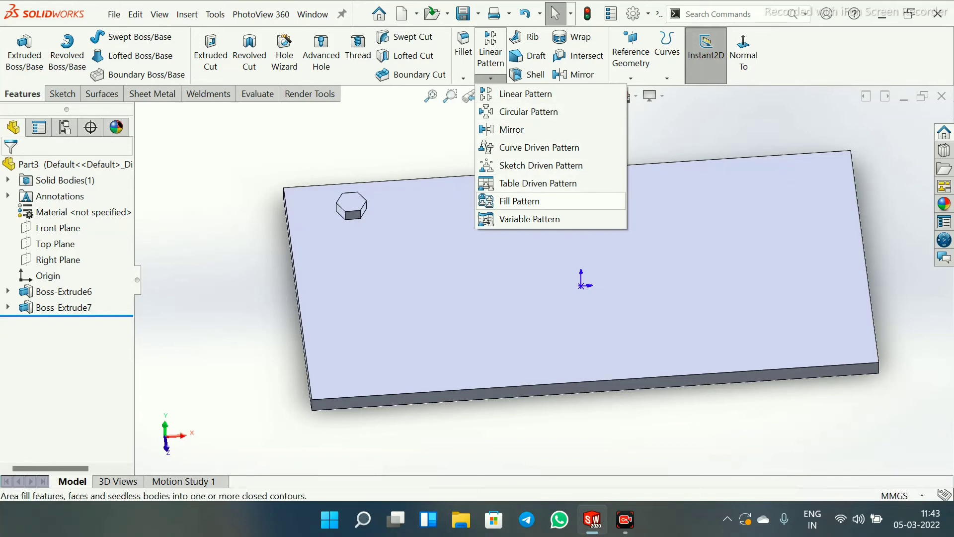
{"action": "left_click", "coordinate": [519, 201]}
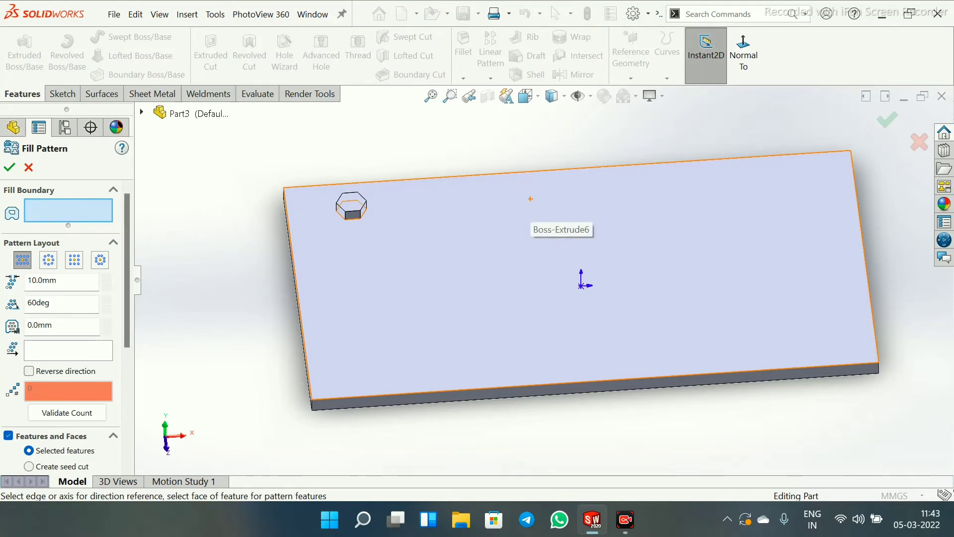
{"action": "left_click", "coordinate": [530, 198]}
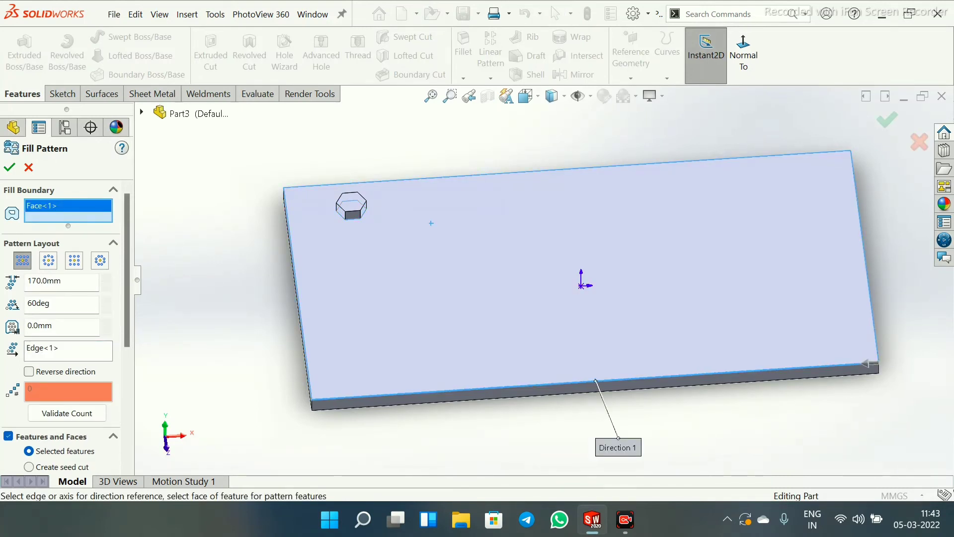
Select the hexagonal boss feature near the plate's corner as the feature for the fill pattern
{"action": "left_click_drag", "start_coordinate": [127, 270], "coordinate": [127, 339]}
{"action": "left_click", "coordinate": [68, 357]}
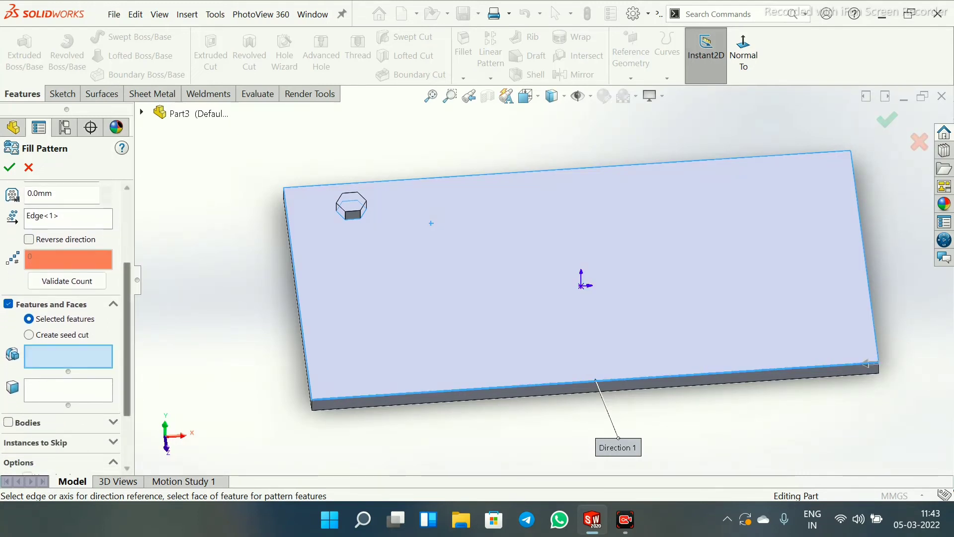
{"action": "left_click", "coordinate": [141, 112]}
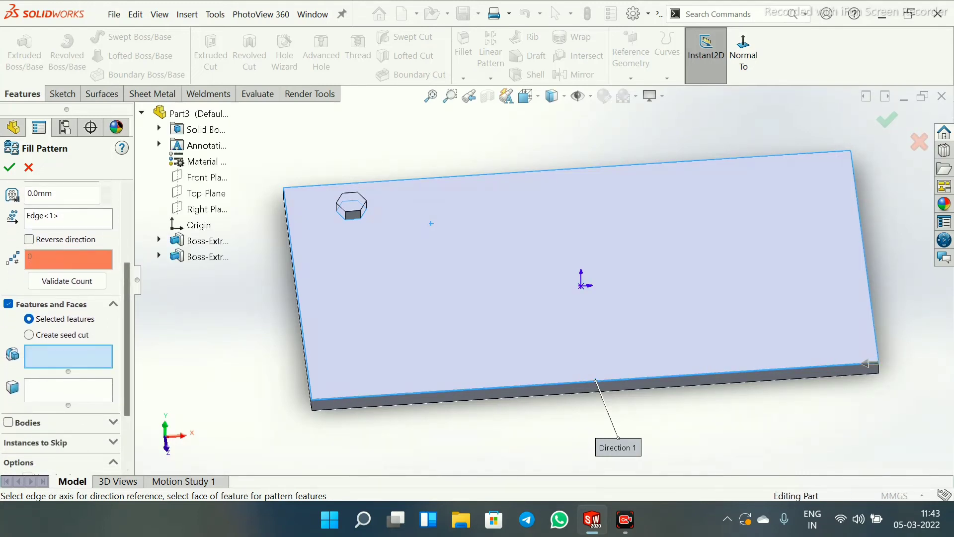
{"action": "left_click", "coordinate": [213, 257]}
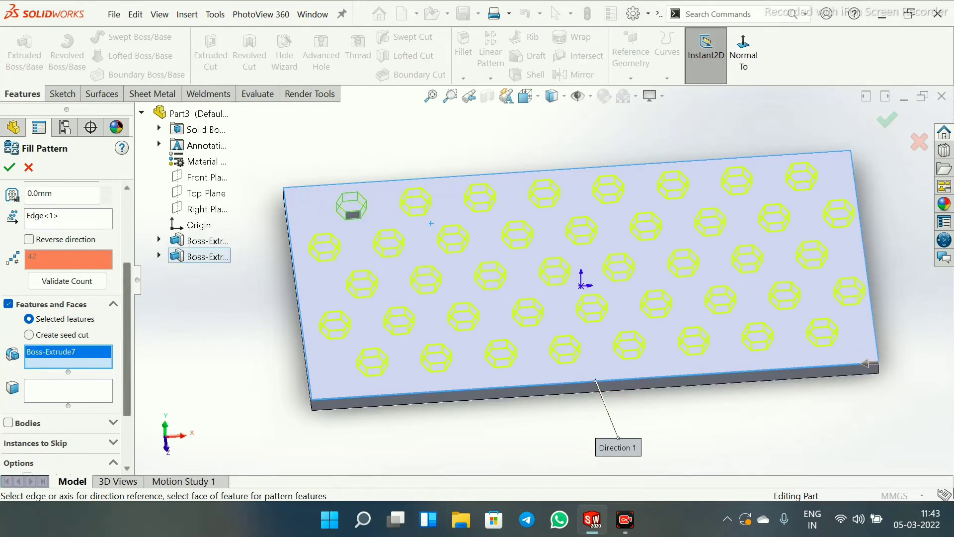
{"action": "left_click_drag", "start_coordinate": [128, 323], "coordinate": [127, 254]}
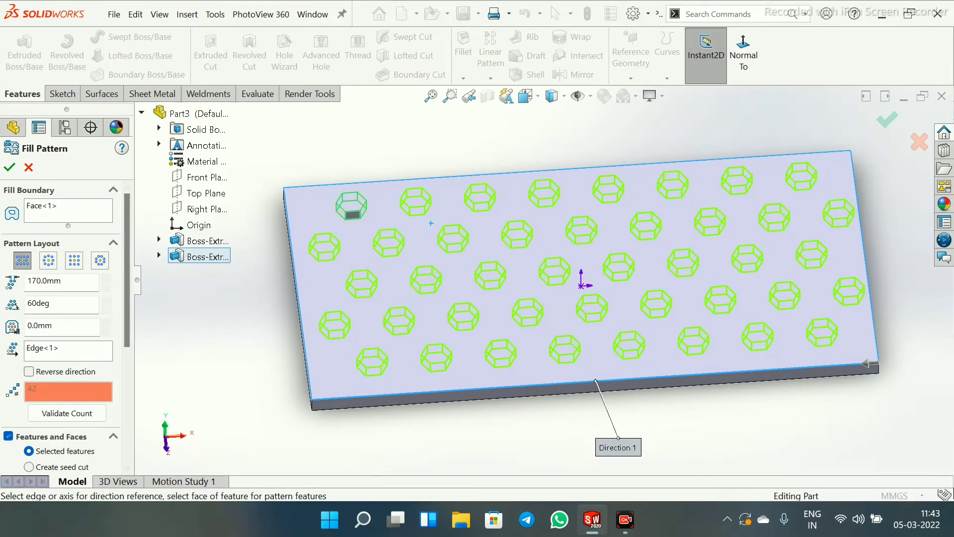
{"action": "middle_click_drag", "start_coordinate": [565, 349], "coordinate": [582, 282]}
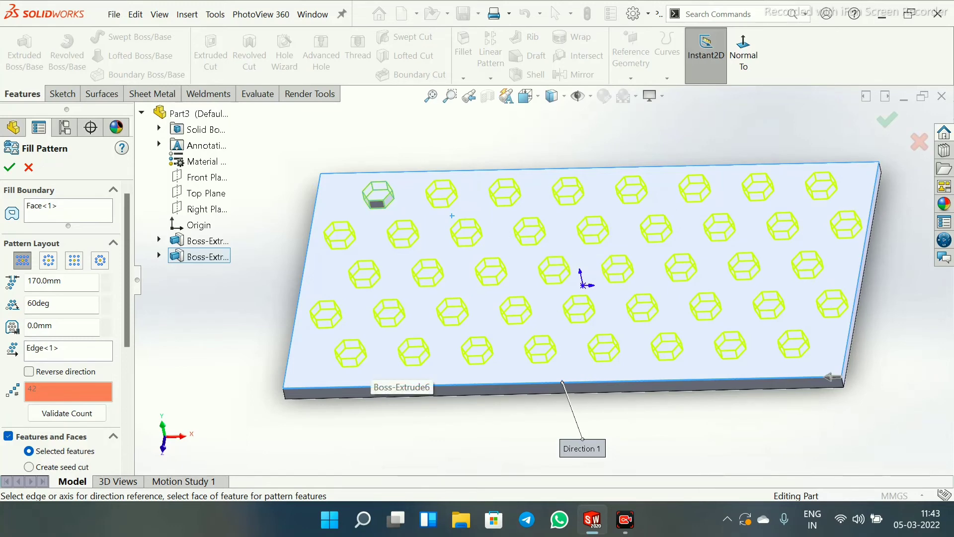
Try the Circular, Square and Polygon layouts, and create the fill pattern with the Perforation layout at 170 mm spacing
{"action": "left_click", "coordinate": [48, 260]}
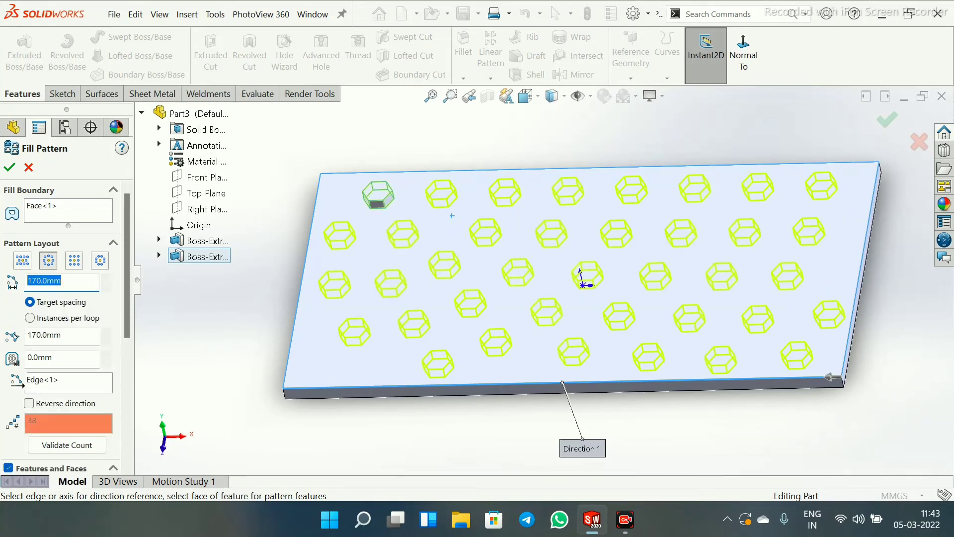
{"action": "left_click", "coordinate": [74, 260]}
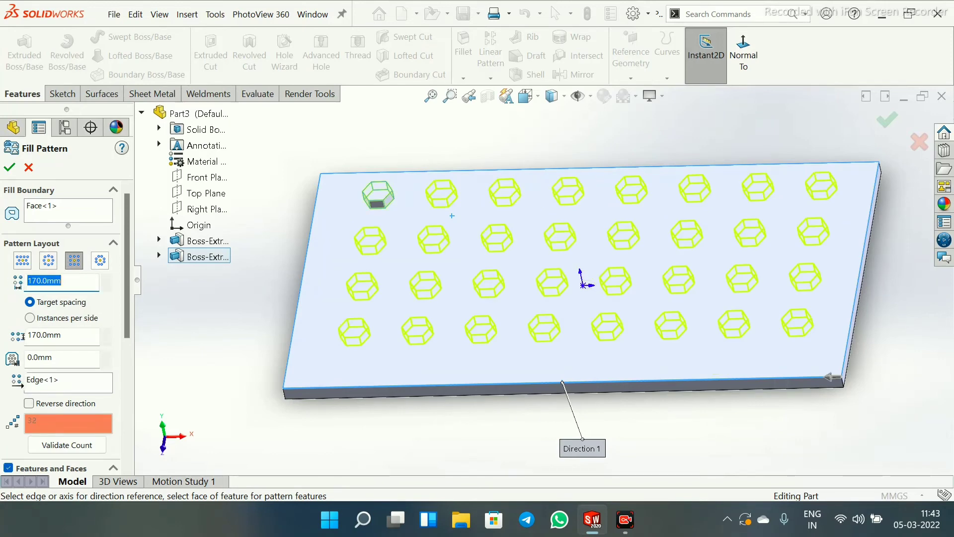
{"action": "left_click", "coordinate": [100, 260]}
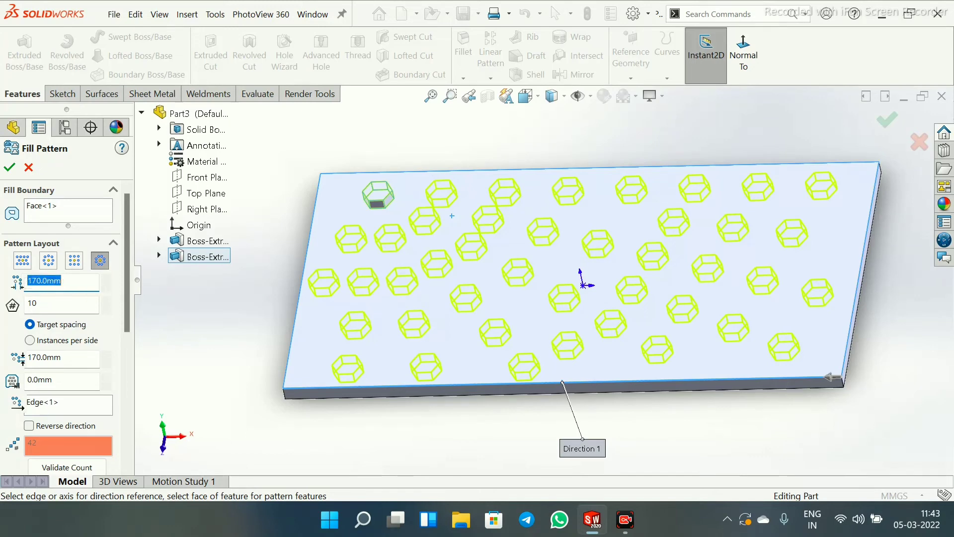
{"action": "left_click", "coordinate": [22, 260]}
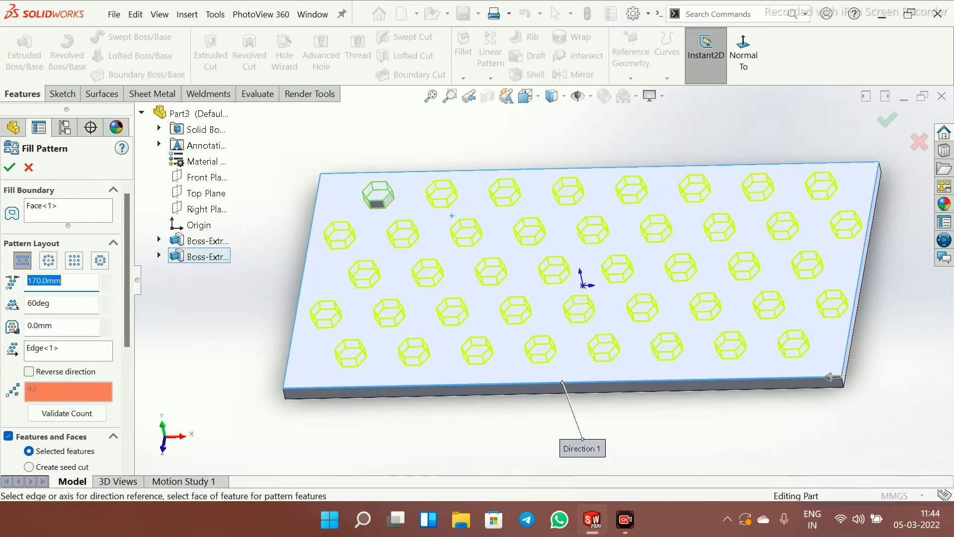
{"action": "key", "text": "Return"}
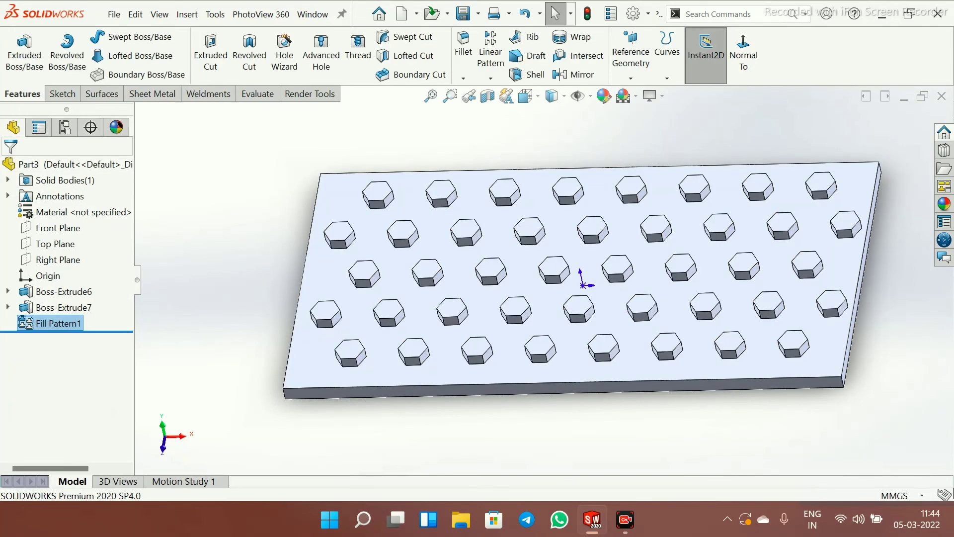
Examine the arrangement of the fill-patterned hexagonal bosses on the plate from several angles
{"action": "key", "text": "Escape"}
{"action": "scroll", "coordinate": [581, 271], "scroll_direction": "up", "scroll_amount": 1}
{"action": "mouse_move", "coordinate": [582, 271]}
{"action": "middle_mouse_down"}
{"action": "mouse_move", "coordinate": [589, 241]}
{"action": "mouse_move", "coordinate": [614, 265]}
{"action": "mouse_move", "coordinate": [586, 286]}
{"action": "mouse_move", "coordinate": [579, 273]}
{"action": "middle_mouse_up"}
{"action": "scroll", "coordinate": [696, 239], "scroll_direction": "down", "scroll_amount": 2}
{"action": "scroll", "coordinate": [579, 273], "scroll_direction": "up", "scroll_amount": 2}
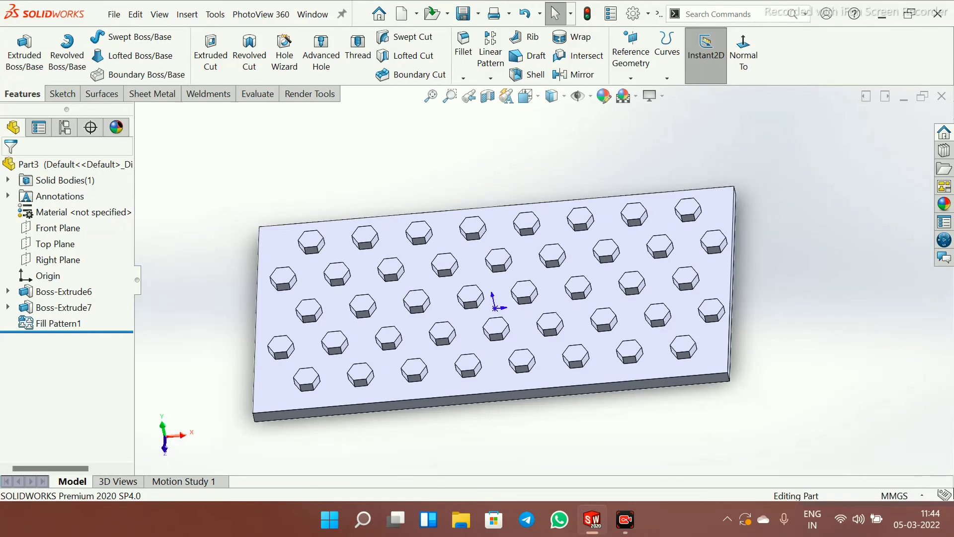
{"action": "scroll", "coordinate": [552, 270], "scroll_direction": "up", "scroll_amount": 1}
{"action": "middle_click_drag", "start_coordinate": [512, 279], "coordinate": [443, 296]}
{"action": "scroll", "coordinate": [434, 300], "scroll_direction": "down", "scroll_amount": 1}
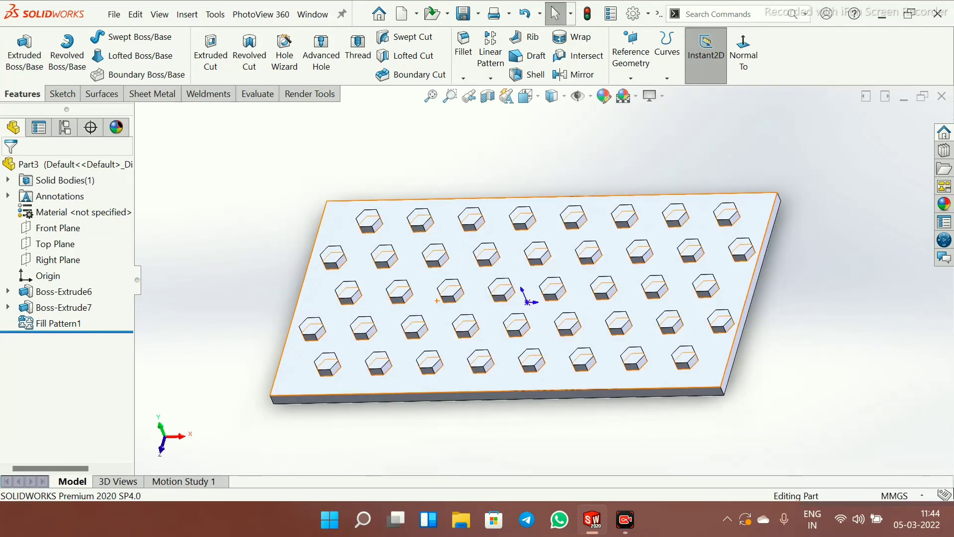
{"action": "scroll", "coordinate": [437, 298], "scroll_direction": "down", "scroll_amount": 1}
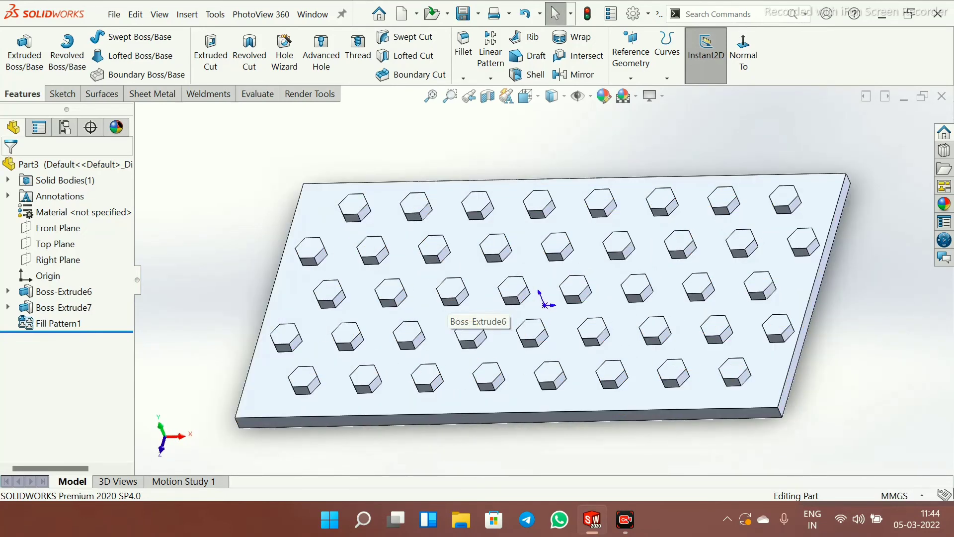
{"action": "middle_click_drag", "start_coordinate": [437, 259], "coordinate": [486, 261]}
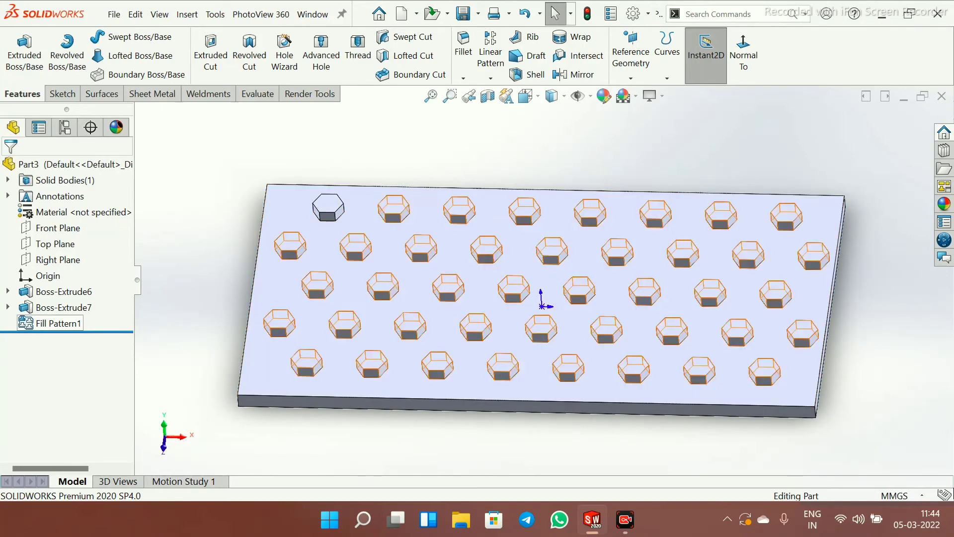
{"action": "scroll", "coordinate": [442, 243], "scroll_direction": "up", "scroll_amount": 1}
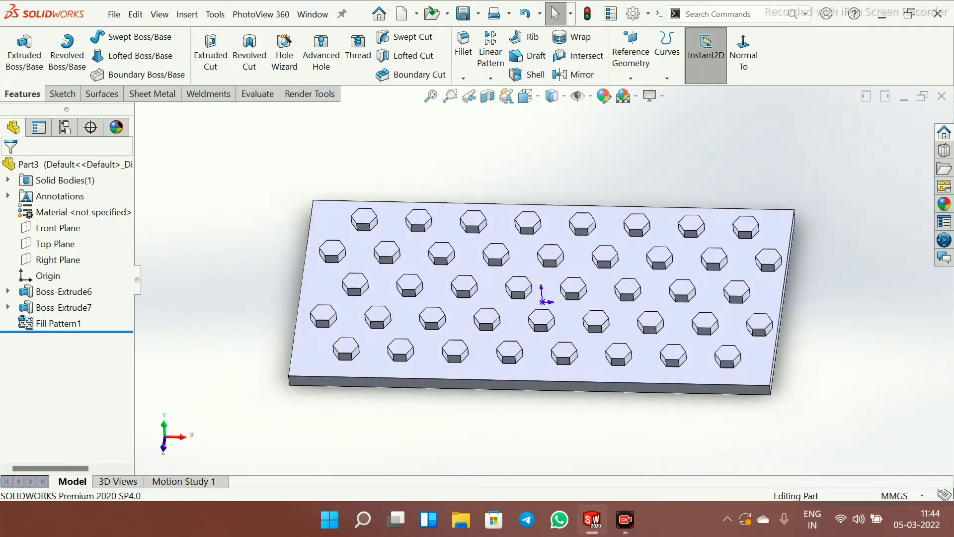
{"action": "middle_click_drag", "start_coordinate": [442, 244], "coordinate": [479, 246]}
{"action": "scroll", "coordinate": [479, 246], "scroll_direction": "down", "scroll_amount": 1}
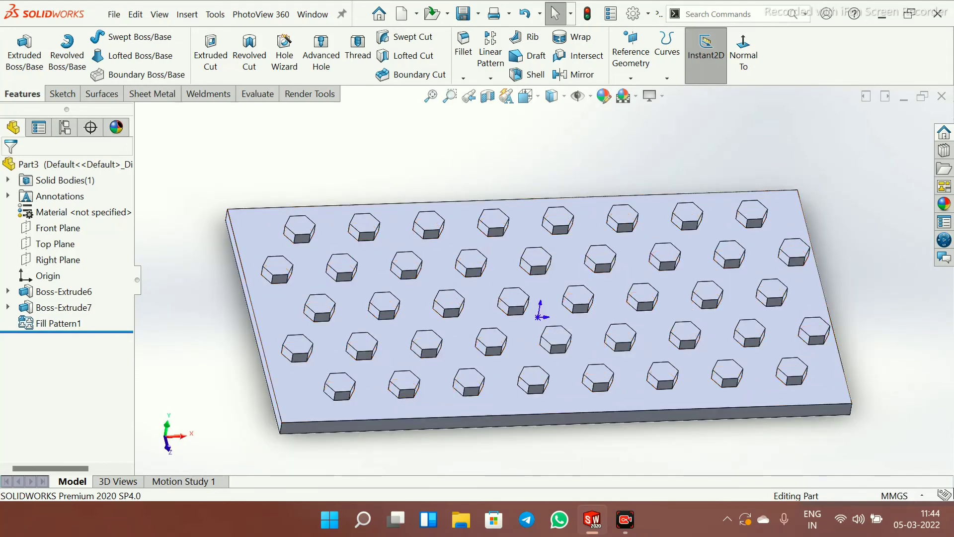
Delete the fill pattern from the part, keeping the original hexagonal boss
{"action": "right_click", "coordinate": [52, 323]}
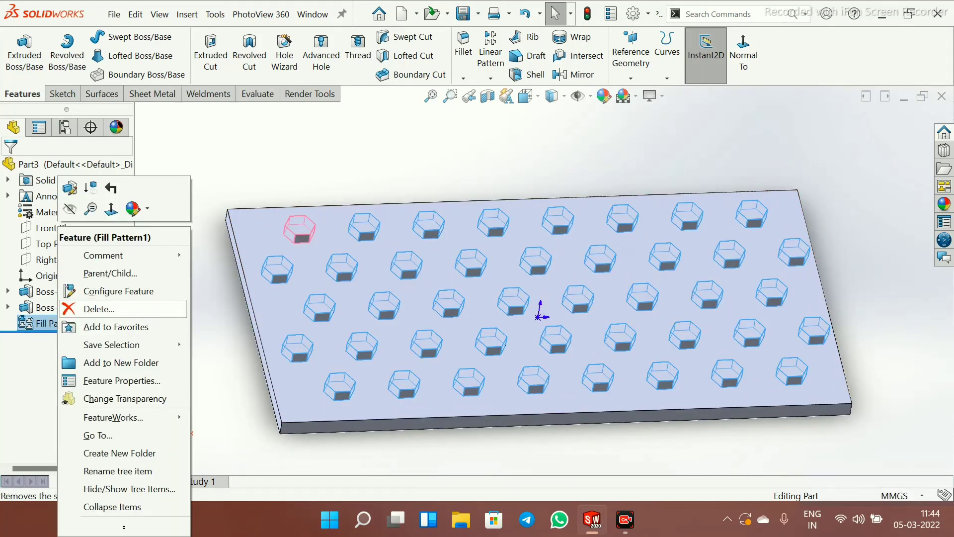
{"action": "left_click", "coordinate": [99, 309]}
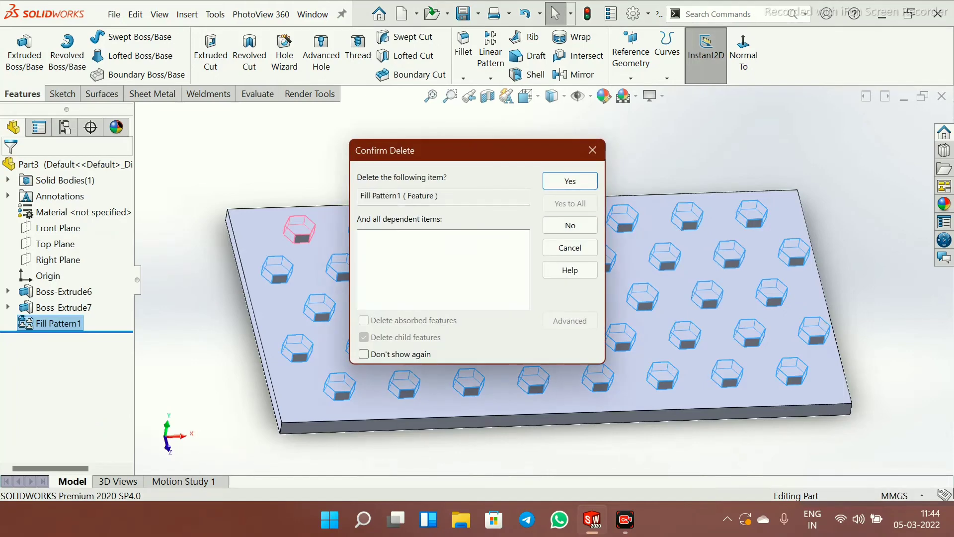
{"action": "left_click", "coordinate": [570, 181]}
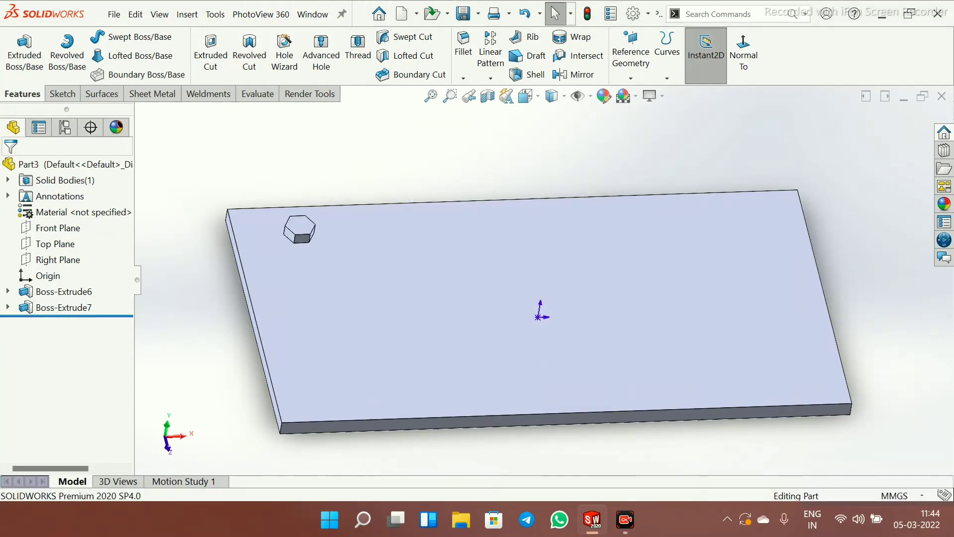
Start a Variable Pattern with the hexagonal boss extrusion as the feature to pattern
{"action": "left_click", "coordinate": [491, 78]}
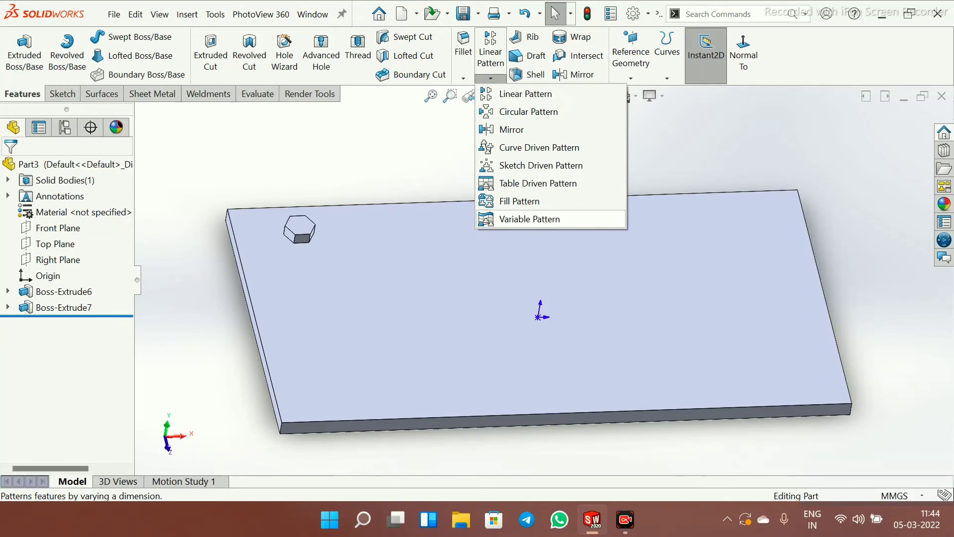
{"action": "left_click", "coordinate": [503, 219]}
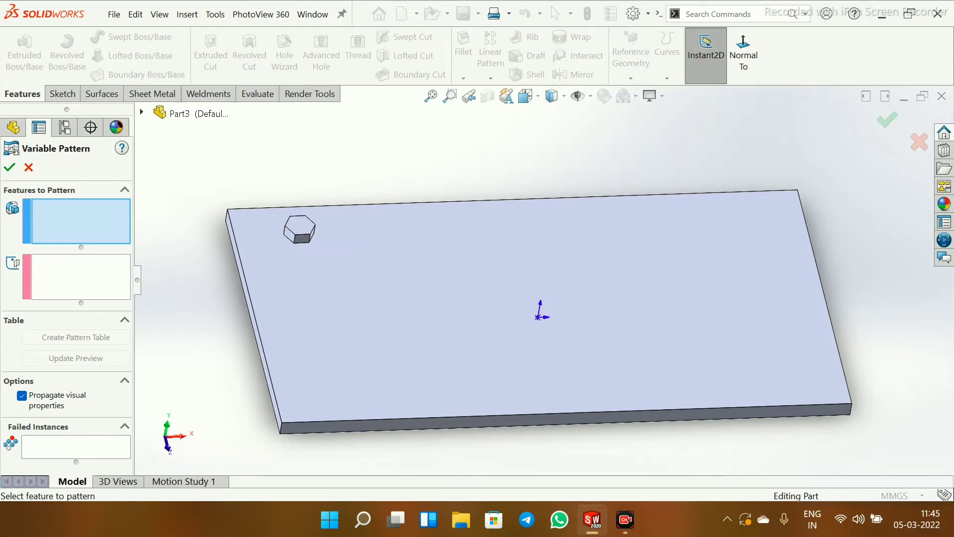
{"action": "left_click", "coordinate": [141, 112]}
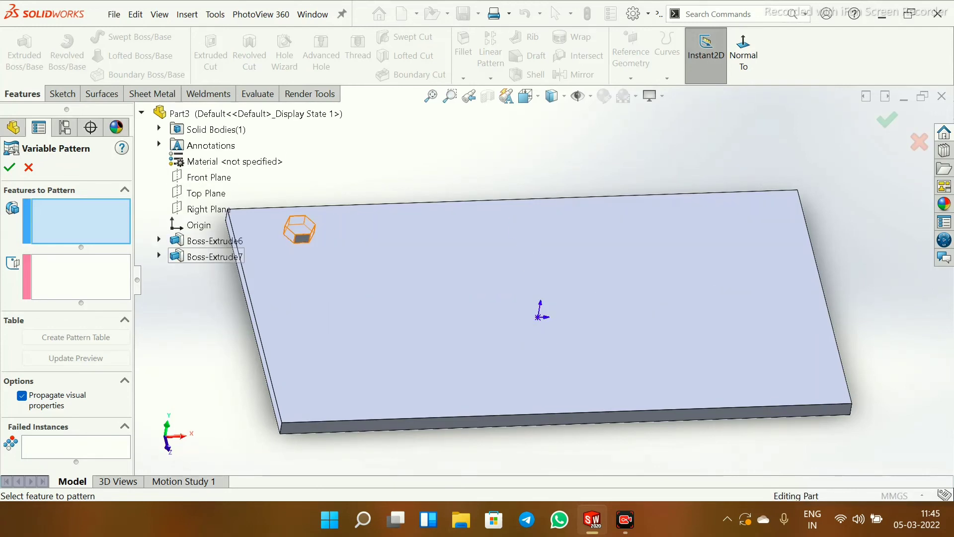
{"action": "left_click", "coordinate": [206, 256]}
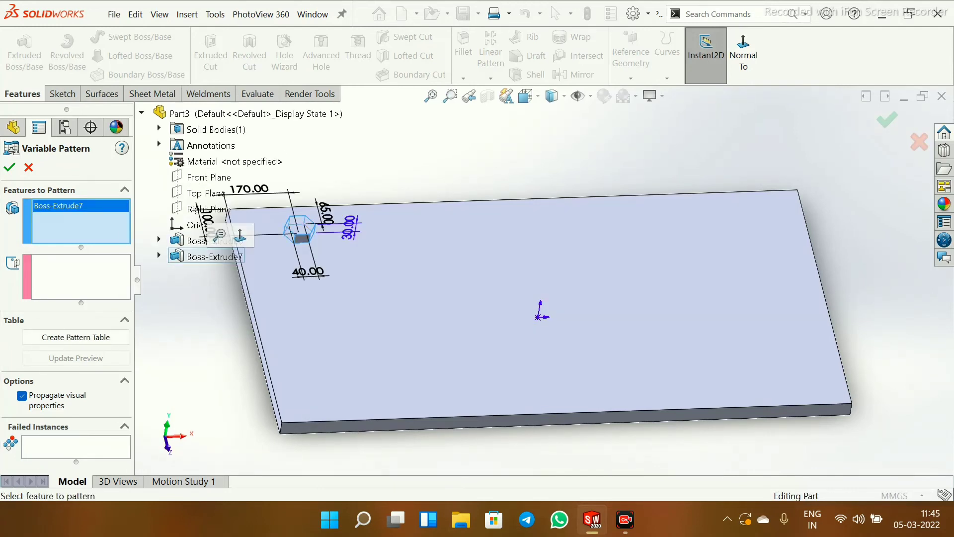
{"action": "scroll", "coordinate": [323, 223], "scroll_direction": "up", "scroll_amount": 2}
{"action": "scroll", "coordinate": [323, 223], "scroll_direction": "down", "scroll_amount": 2}
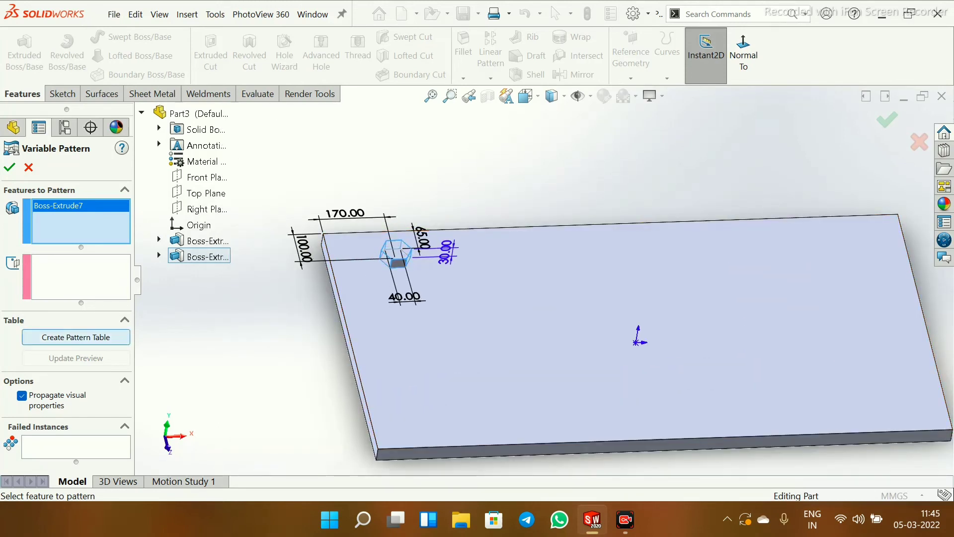
Create a pattern table with the boss's 170 mm and 100 mm position dimensions, and add one instance
{"action": "left_click", "coordinate": [75, 337]}
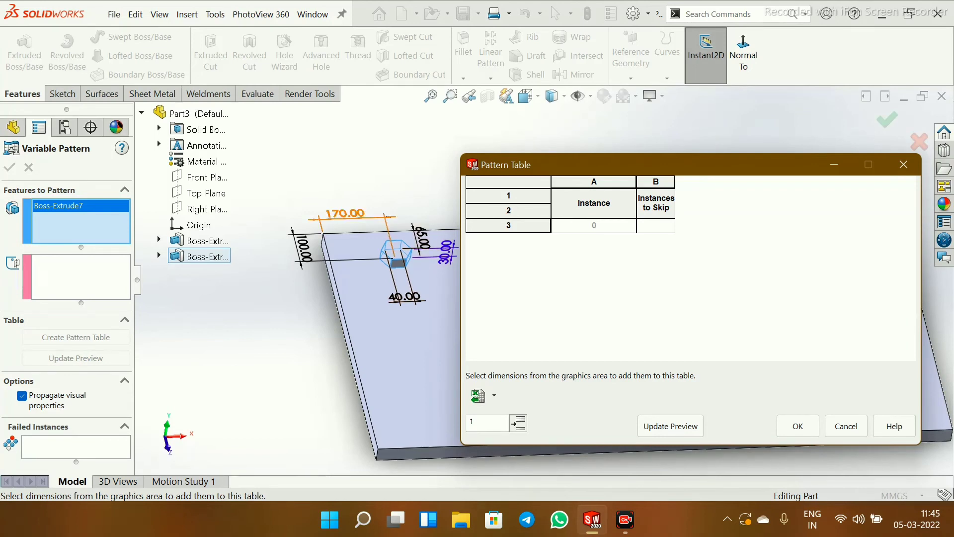
{"action": "left_click", "coordinate": [345, 214]}
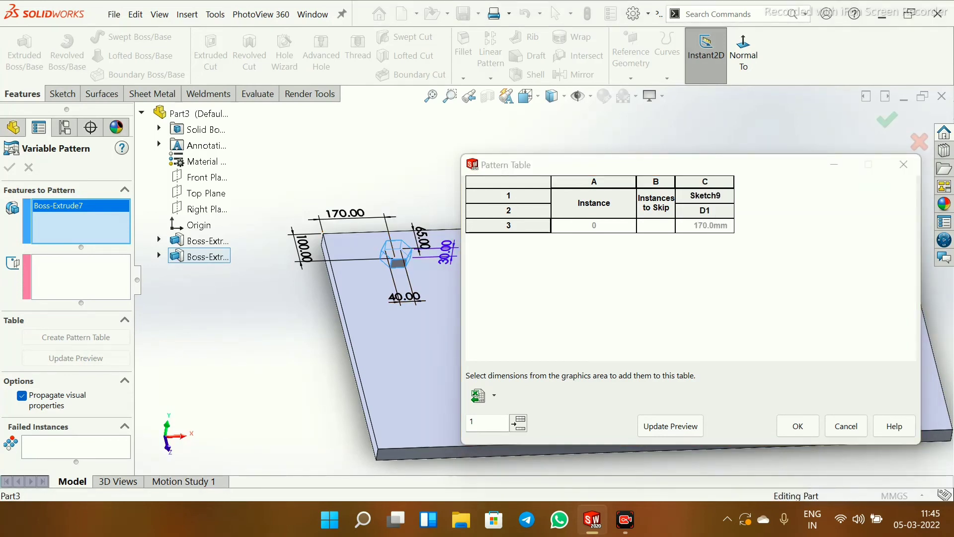
{"action": "left_click", "coordinate": [303, 249]}
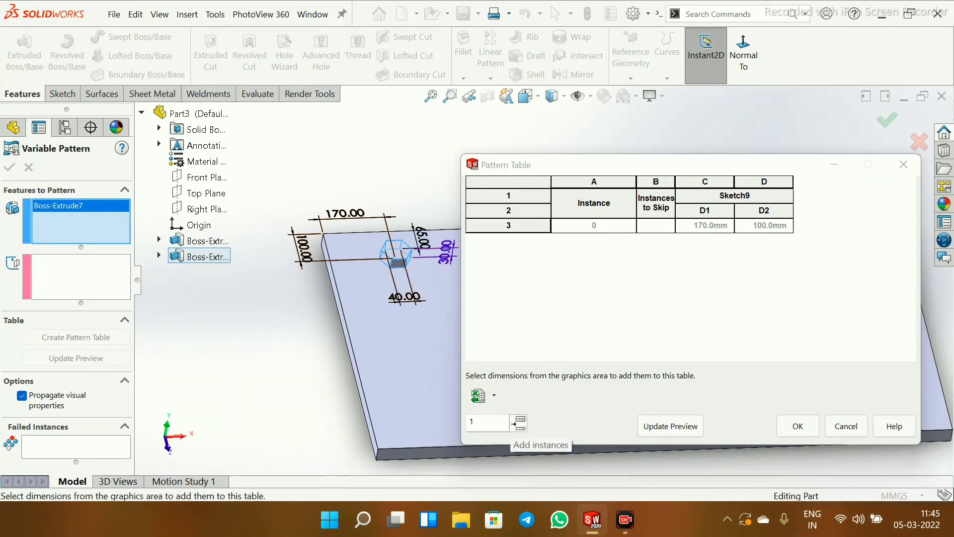
{"action": "left_click", "coordinate": [518, 422]}
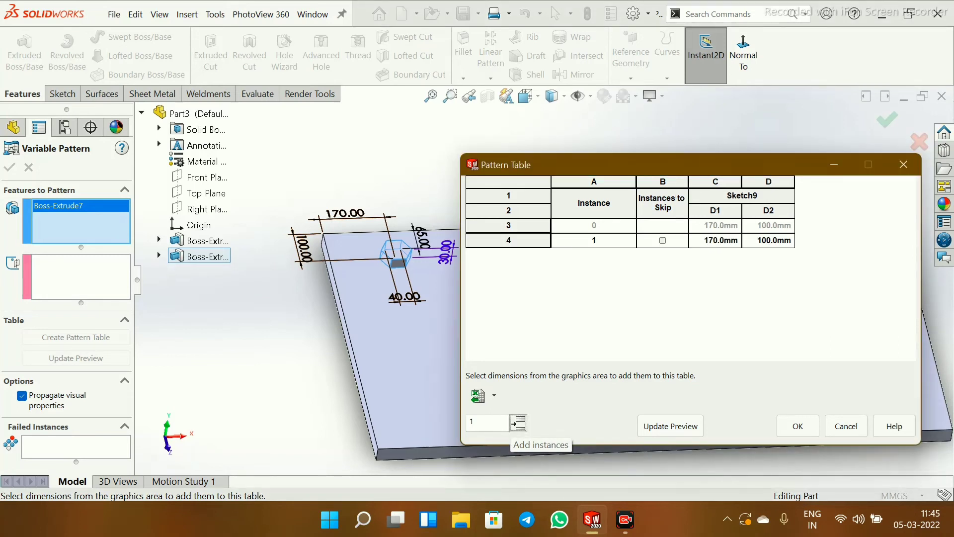
Set D1 of instance 1 to 190 mm in the pattern table and update the preview
{"action": "left_click", "coordinate": [739, 245]}
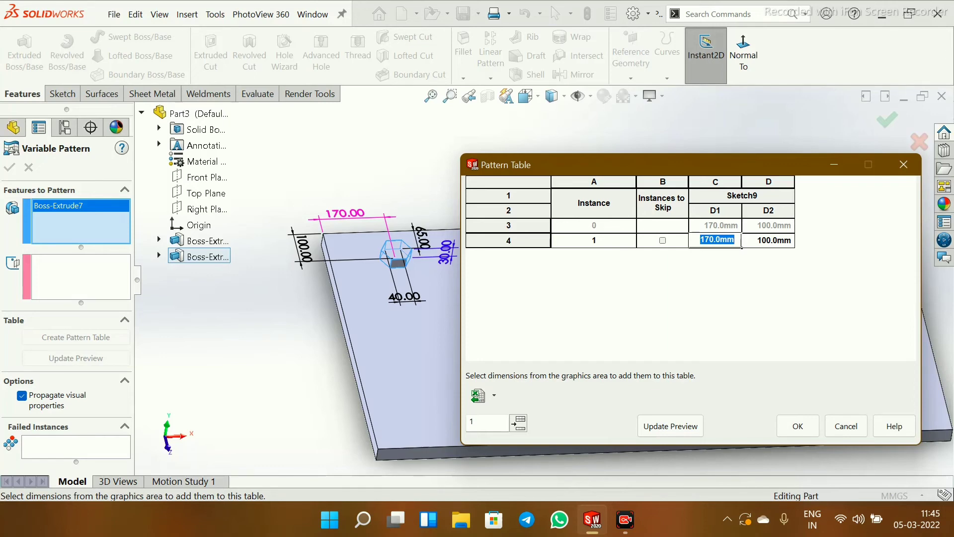
{"action": "type", "text": "190"}
{"action": "key", "text": "Return"}
{"action": "left_click", "coordinate": [670, 425]}
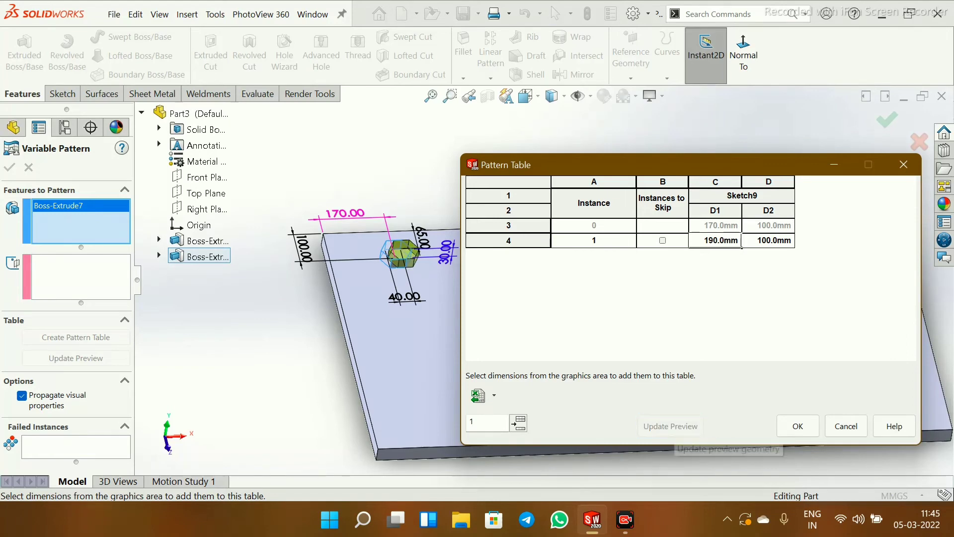
Examine the previewed copy of the hexagonal boss beside the original near the plate's corner, keeping the pattern table clear of it
{"action": "scroll", "coordinate": [421, 271], "scroll_direction": "down", "scroll_amount": 7}
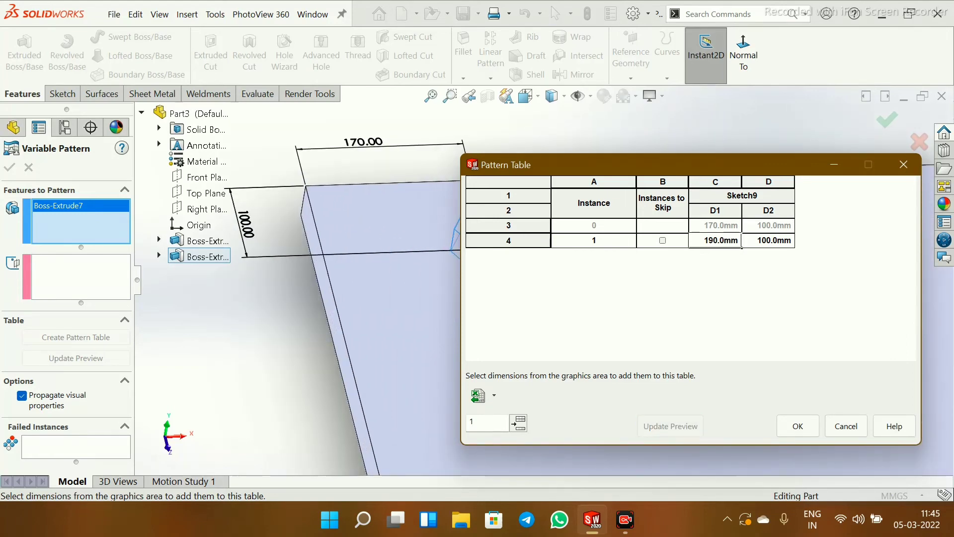
{"action": "left_click_drag", "start_coordinate": [623, 161], "coordinate": [252, 3]}
{"action": "scroll", "coordinate": [696, 298], "scroll_direction": "up", "scroll_amount": 8}
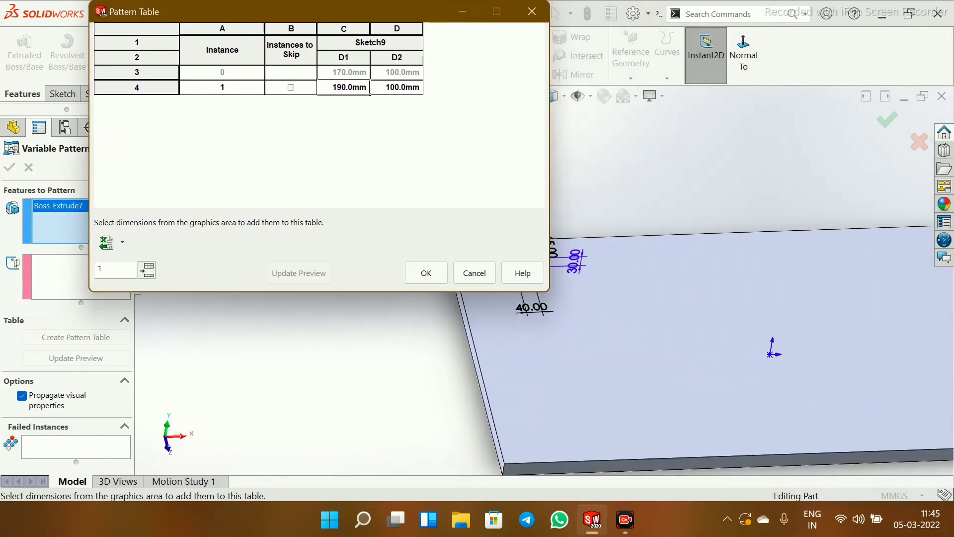
{"action": "scroll", "coordinate": [571, 281], "scroll_direction": "up", "scroll_amount": 2}
{"action": "scroll", "coordinate": [584, 285], "scroll_direction": "down", "scroll_amount": 4}
{"action": "middle_click_drag", "start_coordinate": [591, 293], "coordinate": [660, 303]}
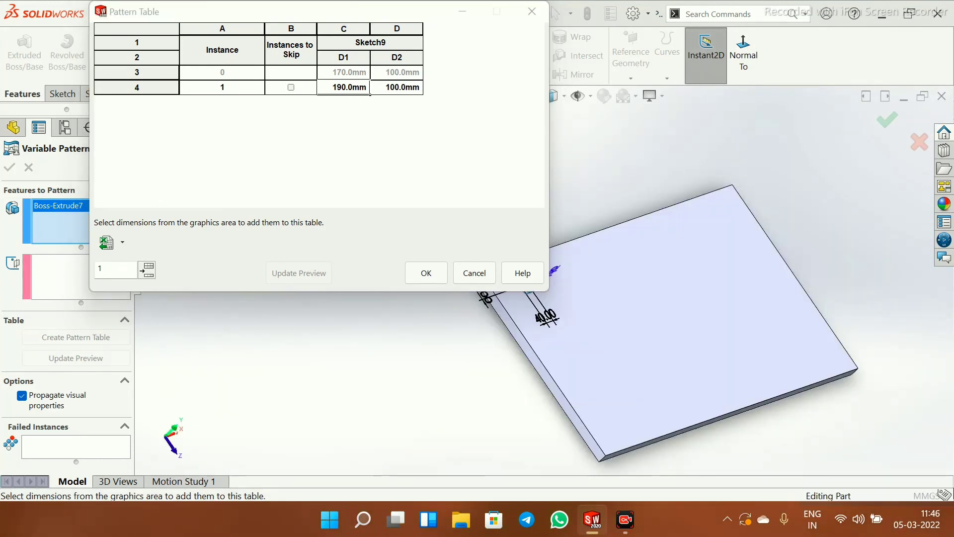
{"action": "middle_click_drag", "start_coordinate": [661, 303], "coordinate": [611, 268]}
{"action": "left_click_drag", "start_coordinate": [341, 5], "coordinate": [290, 293]}
{"action": "scroll", "coordinate": [532, 264], "scroll_direction": "down", "scroll_amount": 5}
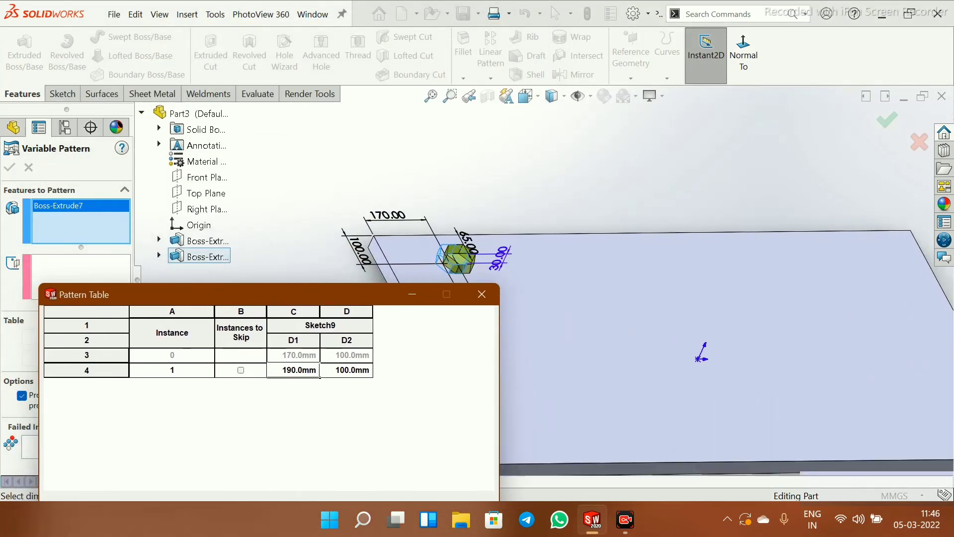
Set D2 of instance 1 to 200 mm in the pattern table and update the preview
{"action": "left_click", "coordinate": [371, 374]}
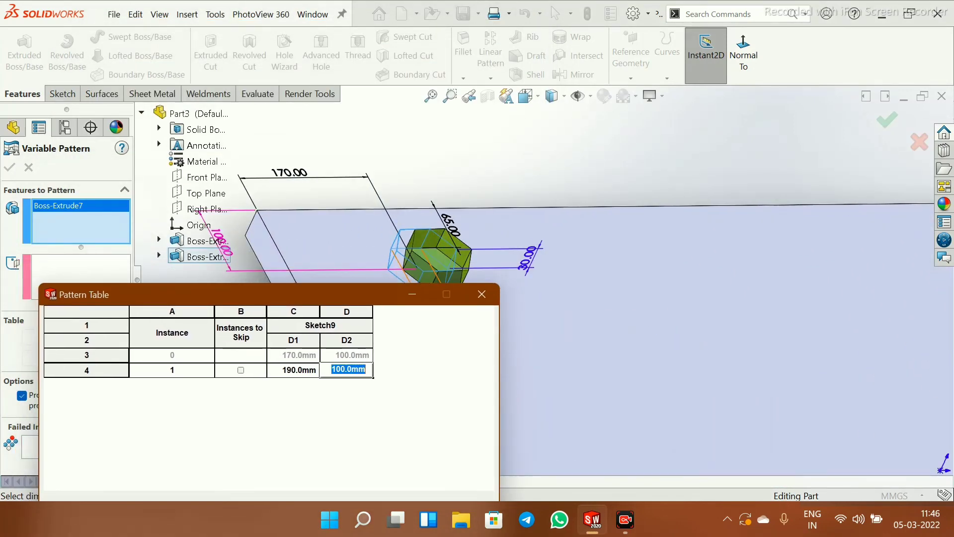
{"action": "type", "text": "200"}
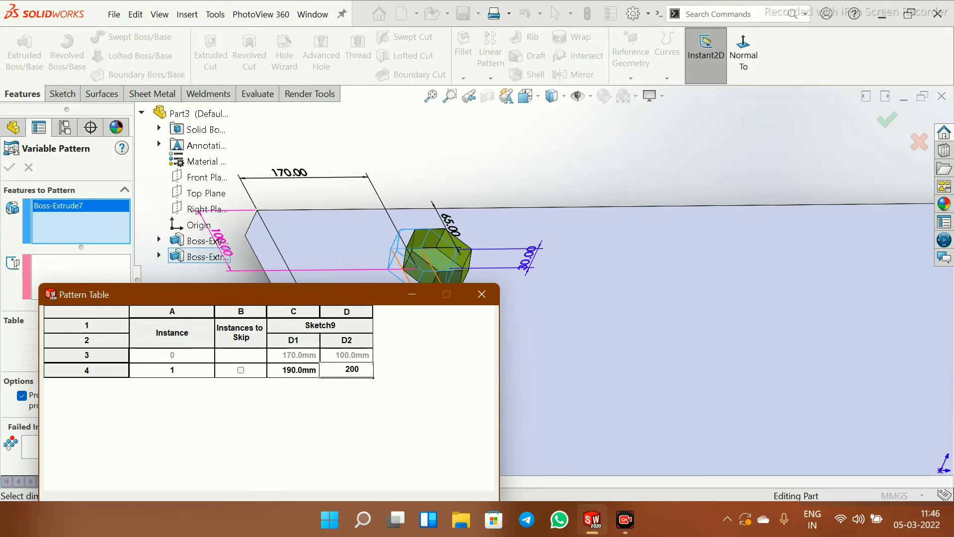
{"action": "key", "text": "Return"}
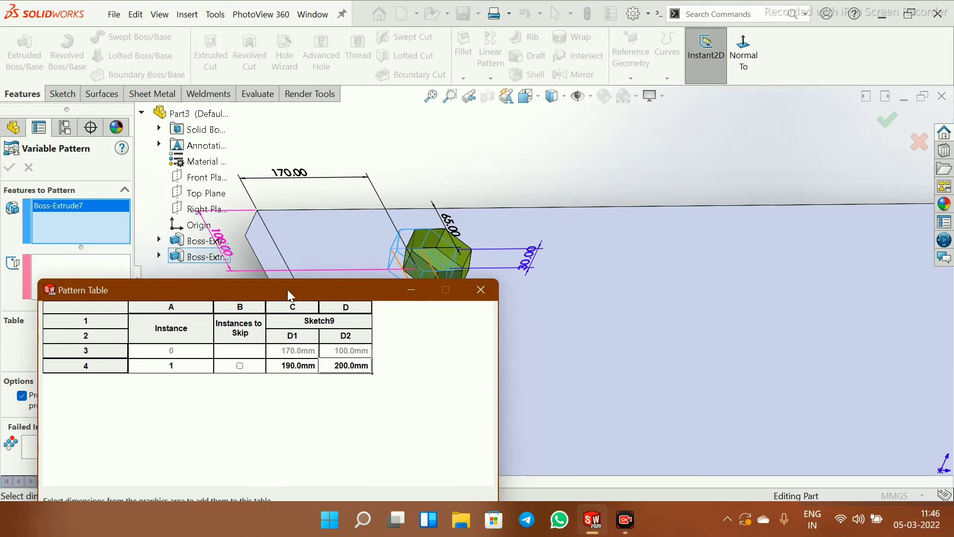
{"action": "left_click_drag", "start_coordinate": [309, 294], "coordinate": [243, 11]}
{"action": "left_click", "coordinate": [183, 273]}
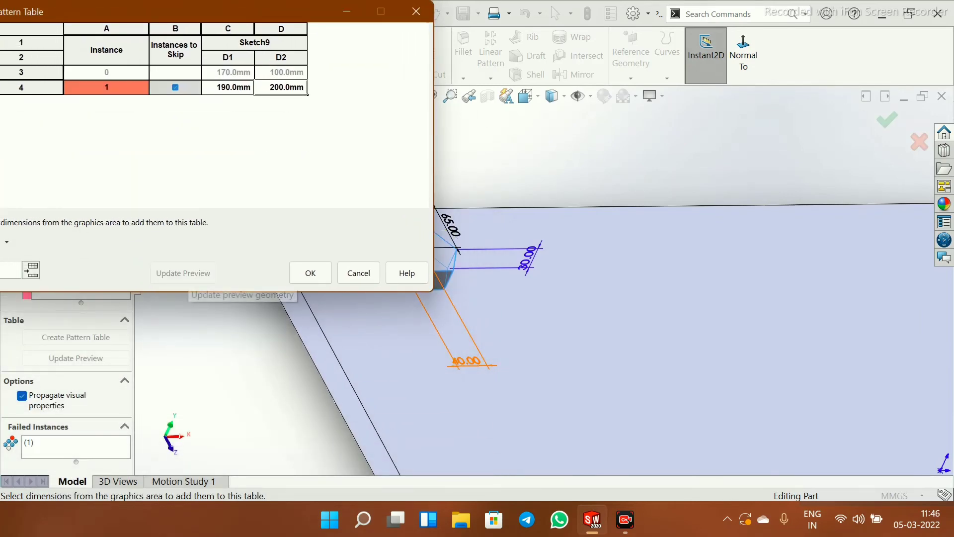
Return D2 of instance 1 to 100 mm and remove that instance from the pattern table
{"action": "left_click_drag", "start_coordinate": [281, 11], "coordinate": [473, 121]}
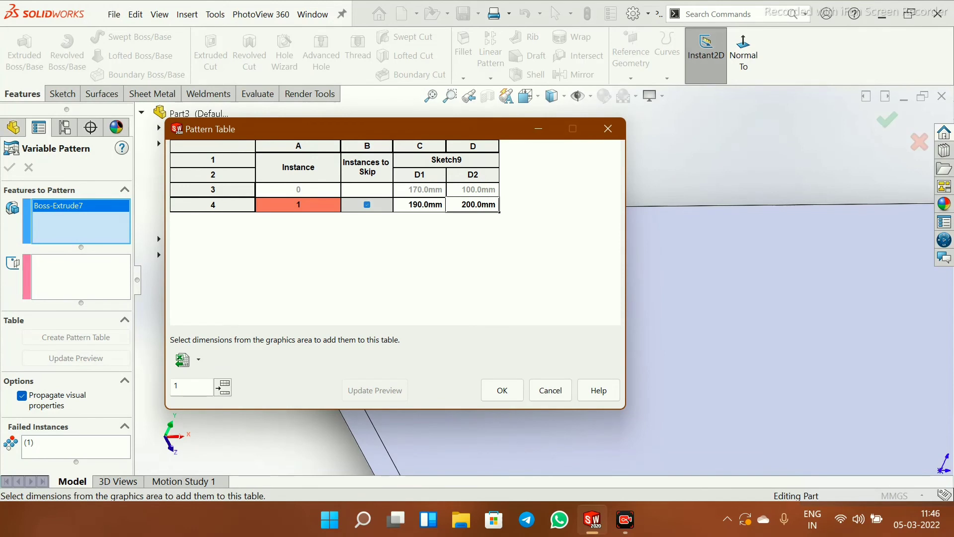
{"action": "double_click", "coordinate": [499, 205]}
{"action": "key", "text": "BackSpace"}
{"action": "type", "text": "-200"}
{"action": "key", "text": "Return"}
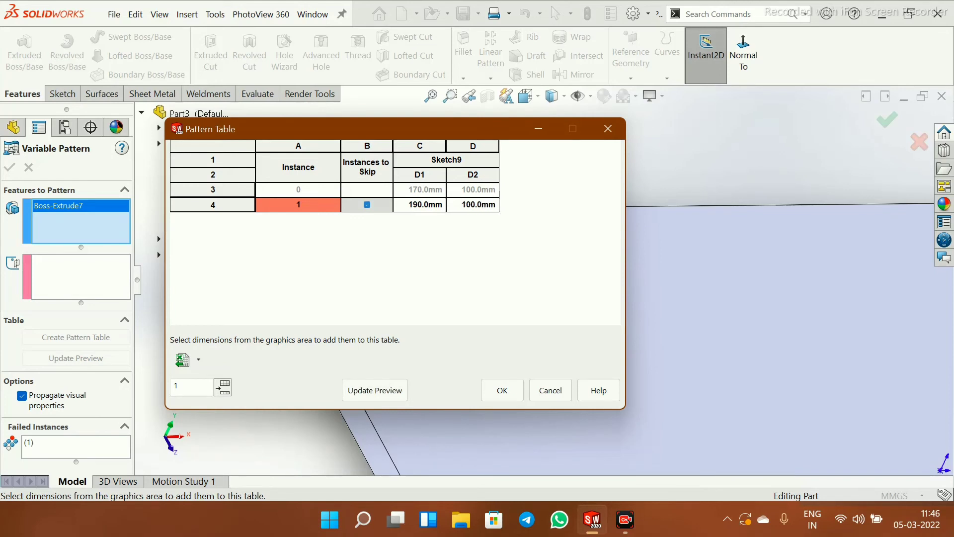
{"action": "key", "text": "ctrl+z"}
{"action": "key", "text": "ctrl+z"}
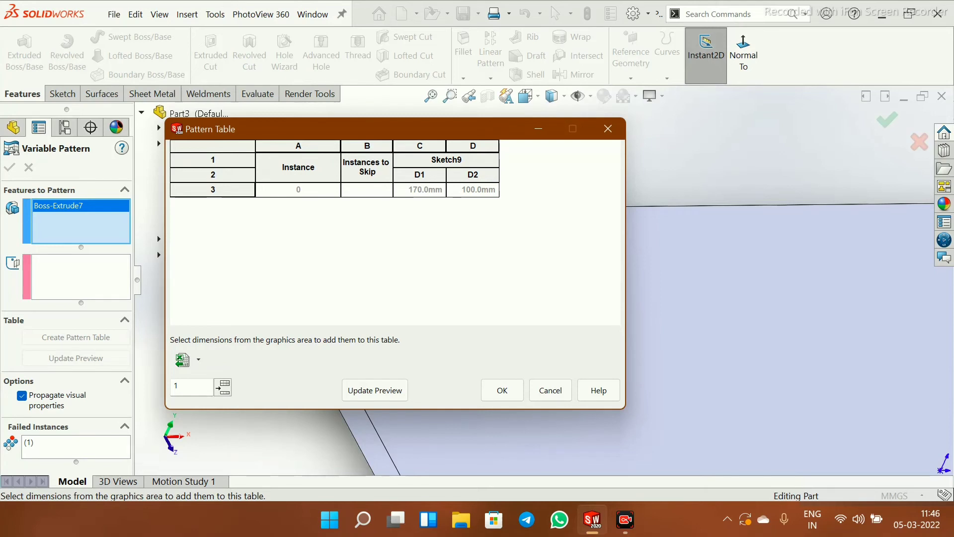
Add one new instance to the pattern table, set its D1 to 190 mm and update the preview
{"action": "left_click", "coordinate": [223, 387]}
{"action": "left_click", "coordinate": [482, 204]}
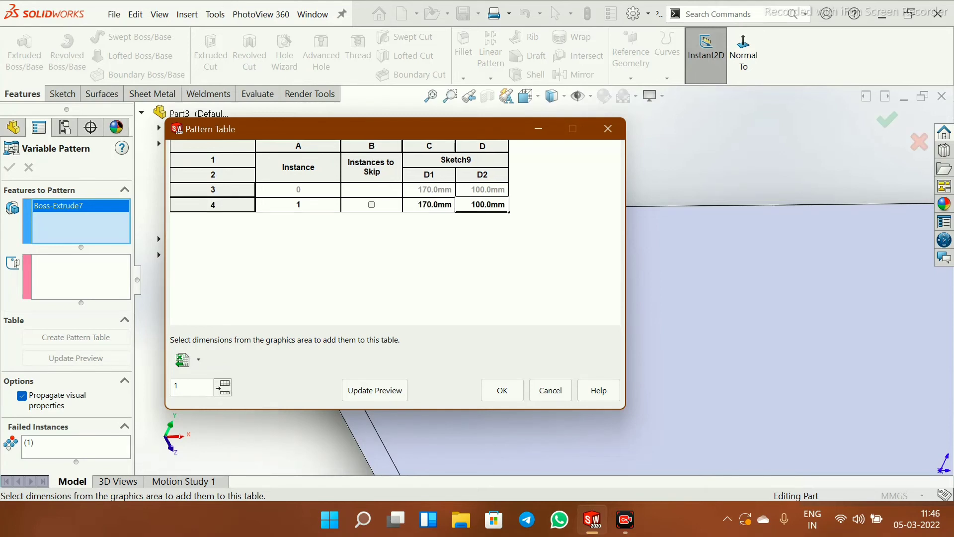
{"action": "double_click", "coordinate": [482, 204]}
{"action": "double_click", "coordinate": [429, 205]}
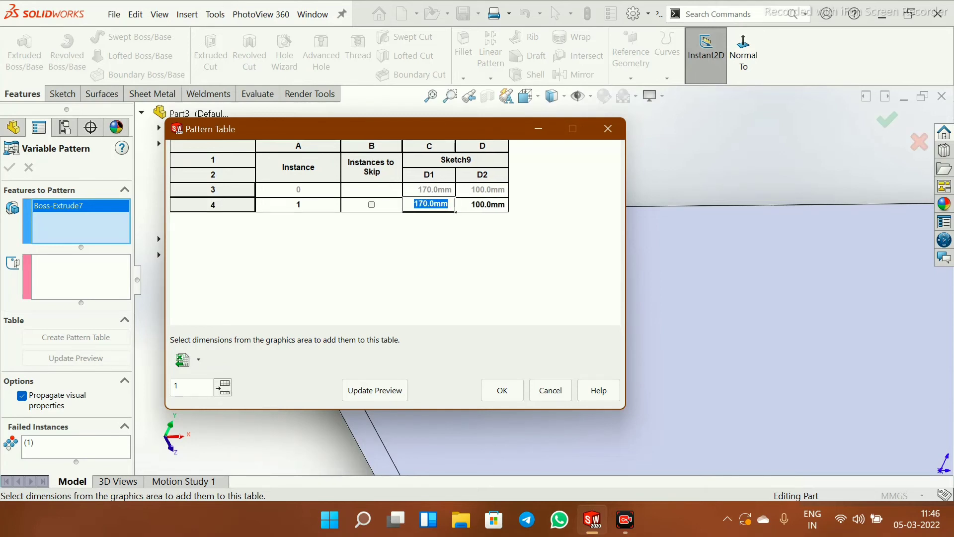
{"action": "type", "text": "190"}
{"action": "key", "text": "Return"}
{"action": "left_click_drag", "start_coordinate": [471, 129], "coordinate": [455, 12]}
{"action": "left_click", "coordinate": [359, 273]}
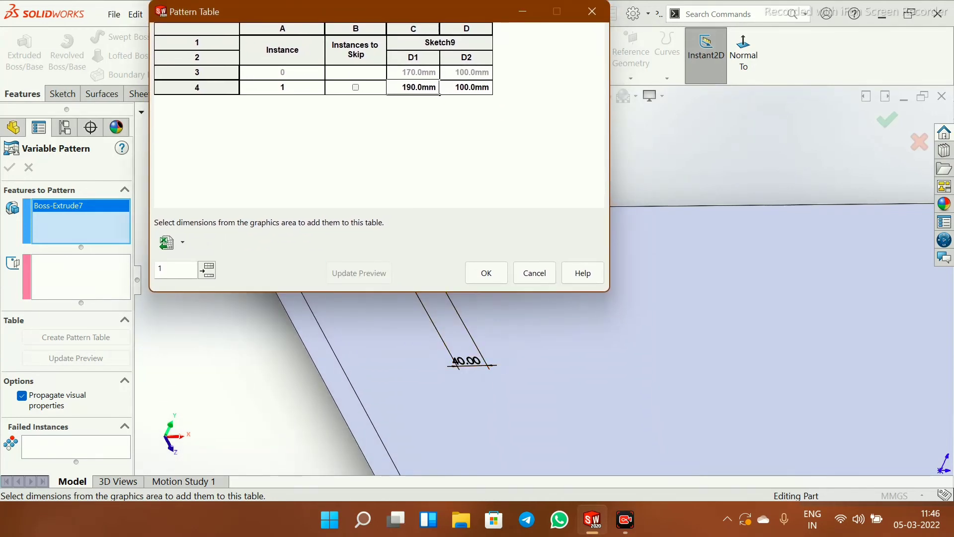
Try a D2 value of 150 mm for instance 1 and update the preview
{"action": "left_click_drag", "start_coordinate": [378, 11], "coordinate": [476, 298]}
{"action": "scroll", "coordinate": [478, 266], "scroll_direction": "up", "scroll_amount": 2}
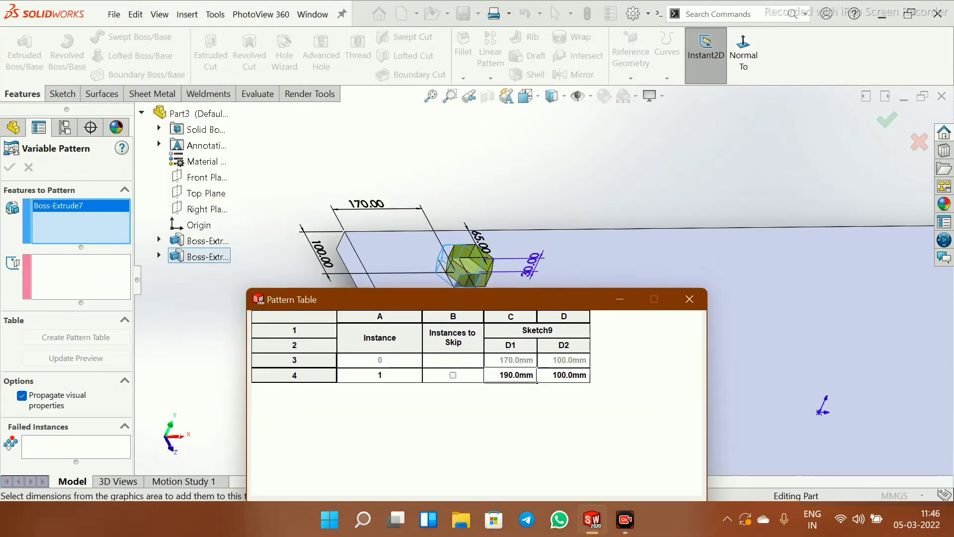
{"action": "scroll", "coordinate": [268, 149], "scroll_direction": "up", "scroll_amount": 6}
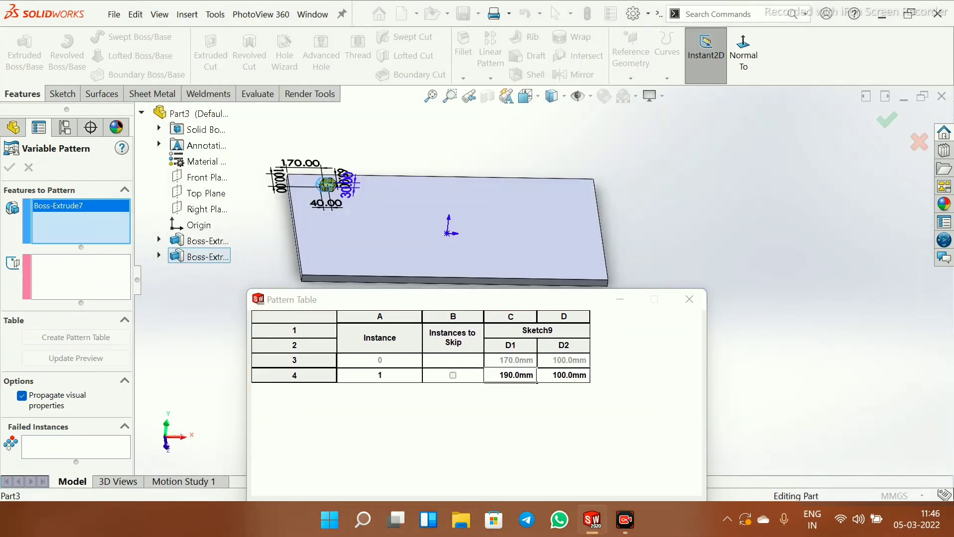
{"action": "scroll", "coordinate": [272, 168], "scroll_direction": "down", "scroll_amount": 2}
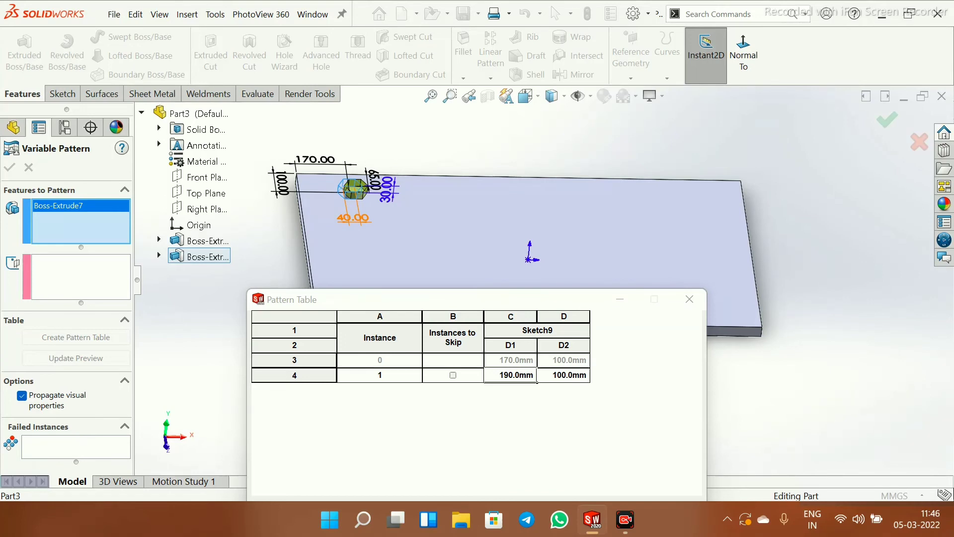
{"action": "left_click_drag", "start_coordinate": [442, 306], "coordinate": [478, 231]}
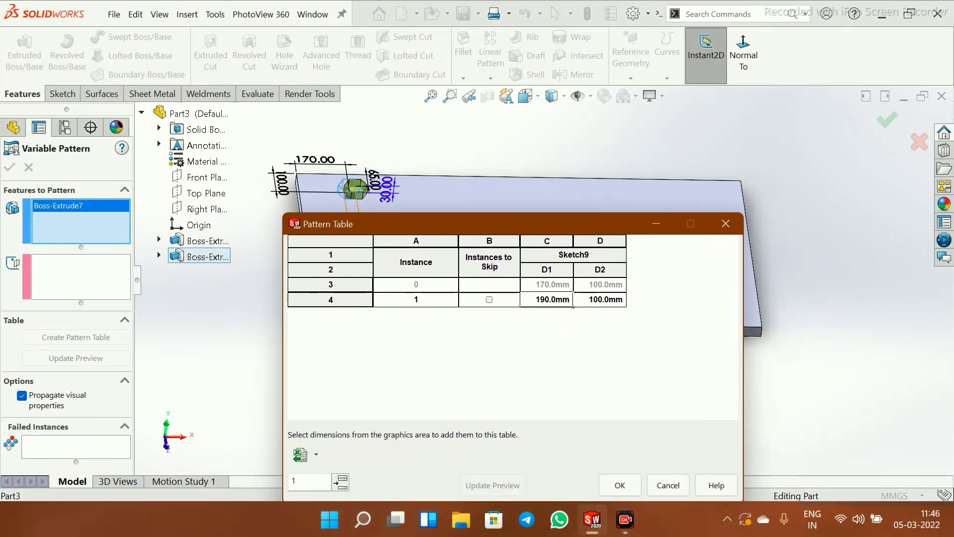
{"action": "left_click", "coordinate": [599, 299]}
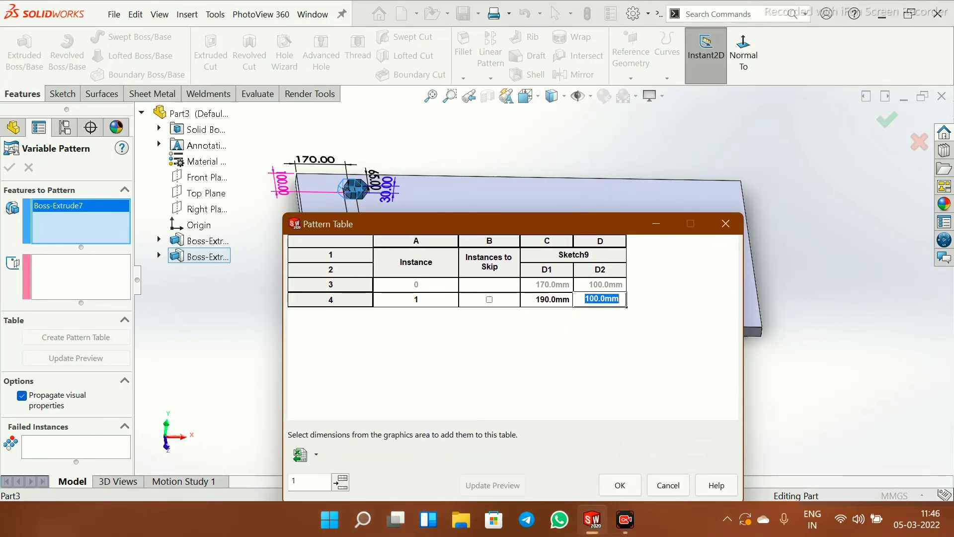
{"action": "type", "text": "150"}
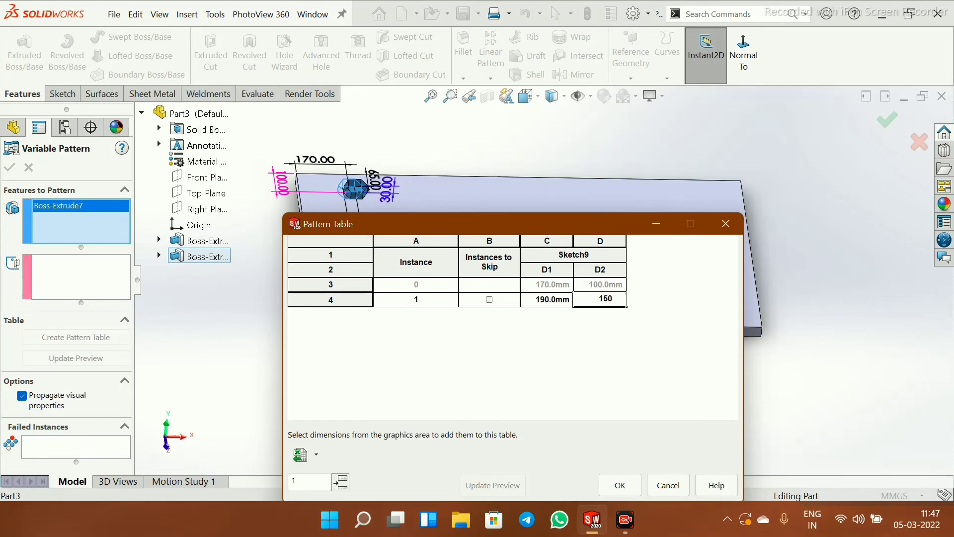
{"action": "key", "text": "Return"}
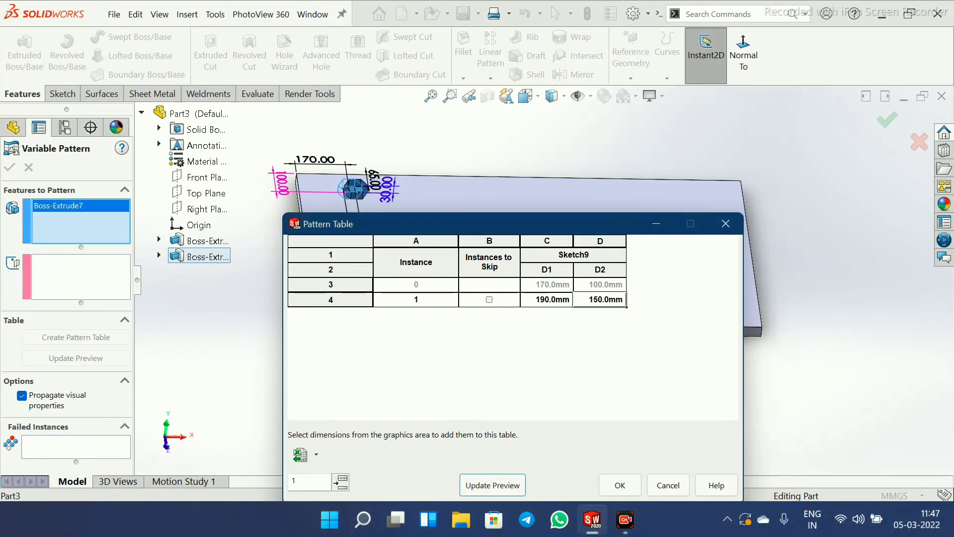
{"action": "left_click", "coordinate": [492, 485]}
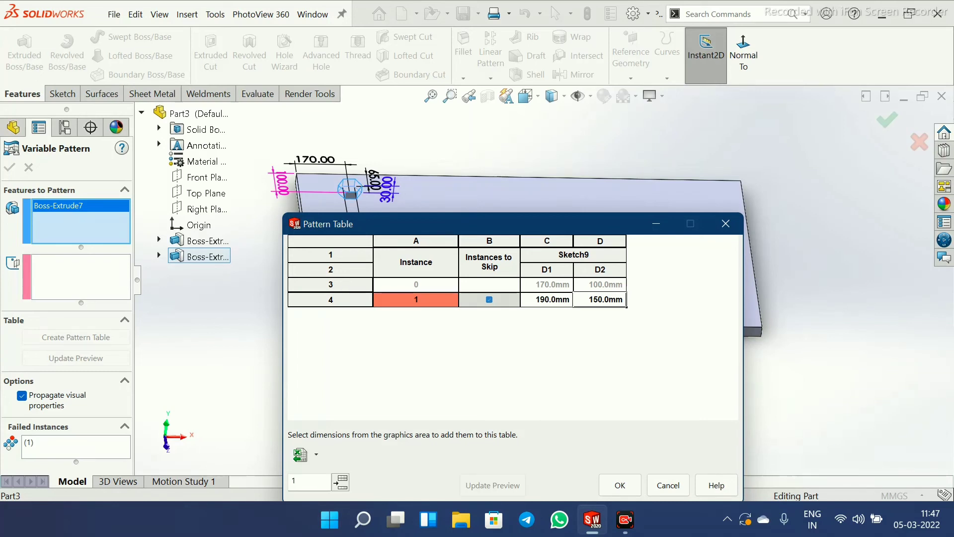
Set D2 of instance 1 back to 100 mm in the pattern table
{"action": "double_click", "coordinate": [600, 299]}
{"action": "type", "text": "100"}
{"action": "key", "text": "Return"}
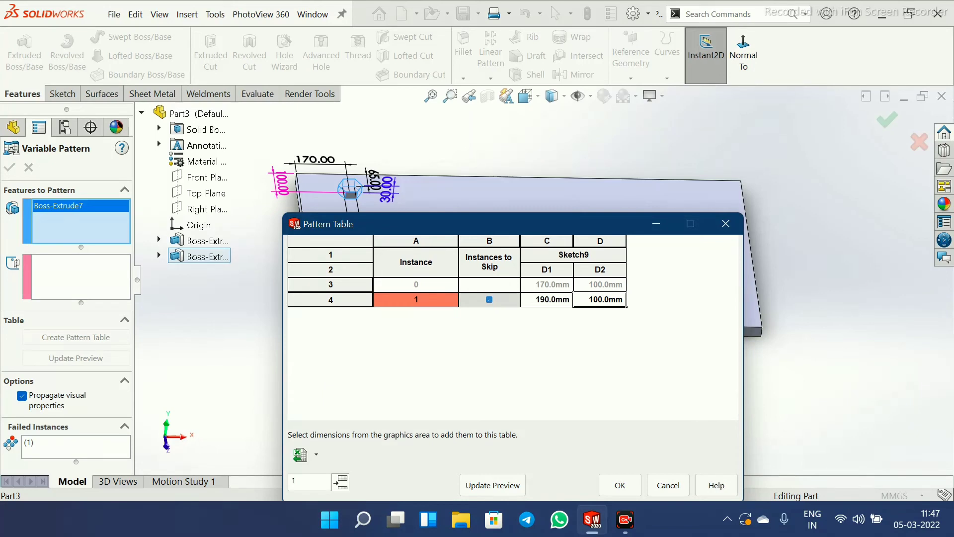
Add a second instance with D1 of 200 mm and D2 kept at 100 mm, and update the preview
{"action": "left_click", "coordinate": [341, 481]}
{"action": "double_click", "coordinate": [571, 318]}
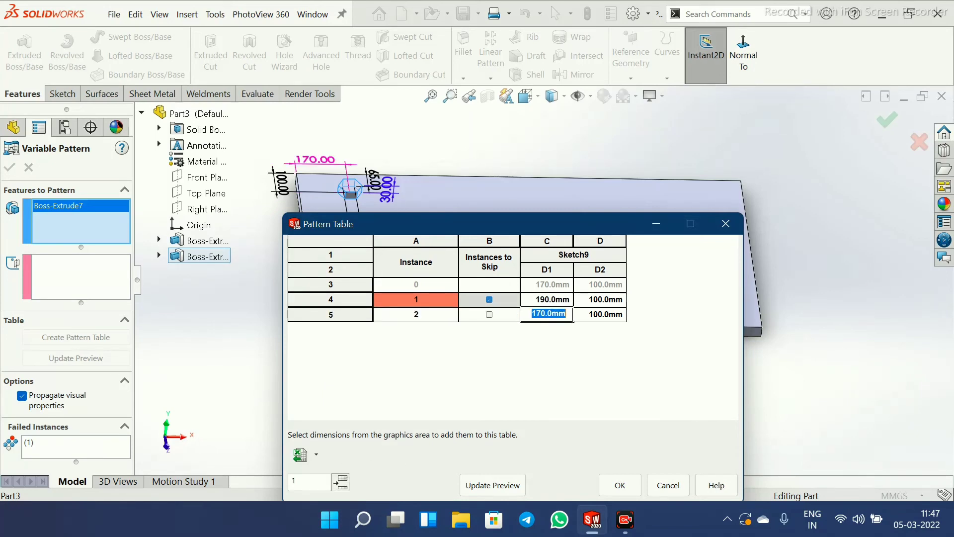
{"action": "type", "text": "200"}
{"action": "key", "text": "Return"}
{"action": "double_click", "coordinate": [600, 315]}
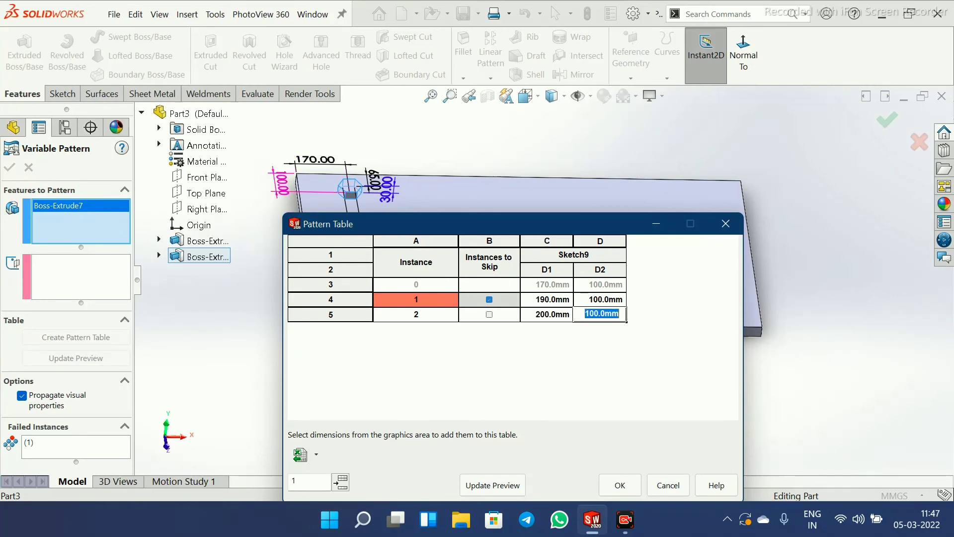
{"action": "key", "text": "Return"}
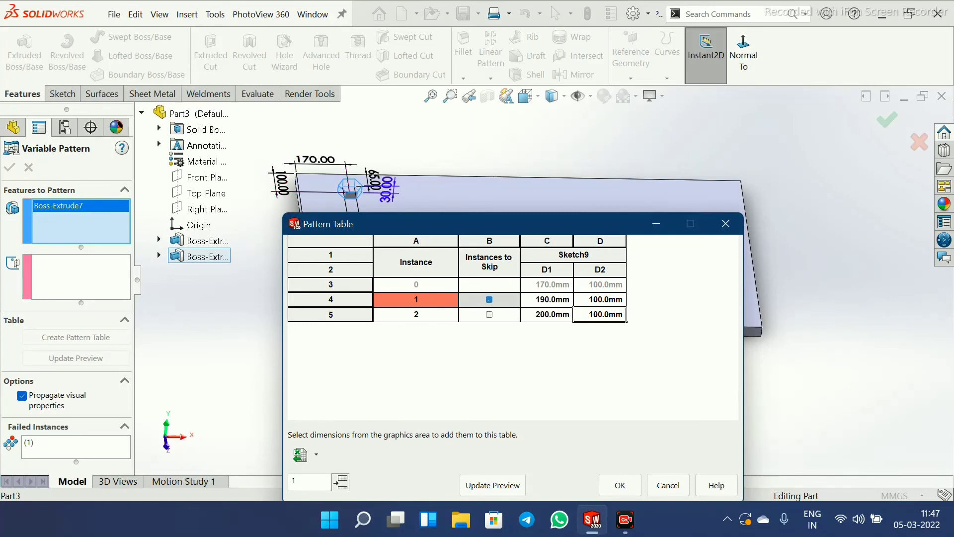
{"action": "left_click", "coordinate": [492, 485]}
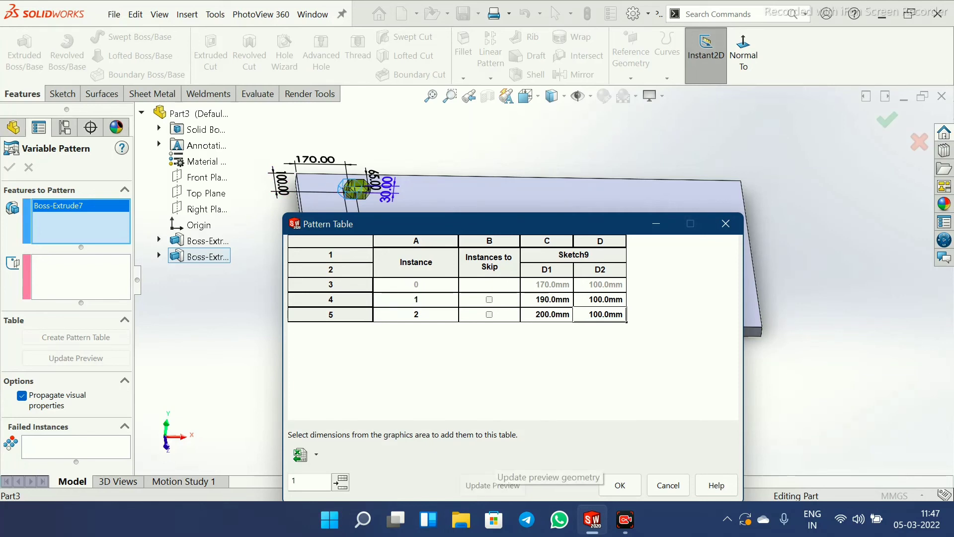
Set D2 of instance 1 to 90 mm in the pattern table and update the preview
{"action": "scroll", "coordinate": [324, 162], "scroll_direction": "down", "scroll_amount": 6}
{"action": "left_click_drag", "start_coordinate": [444, 226], "coordinate": [387, 298]}
{"action": "scroll", "coordinate": [398, 251], "scroll_direction": "down", "scroll_amount": 3}
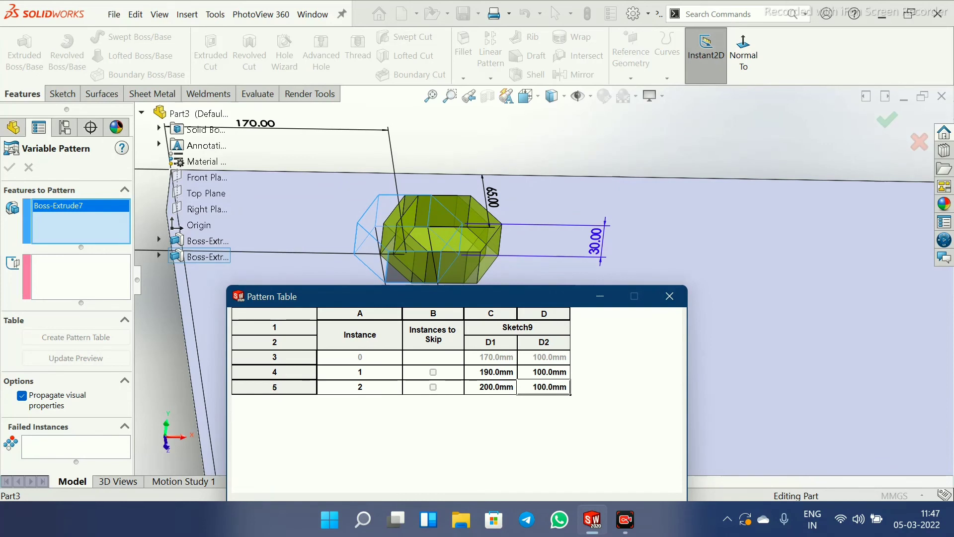
{"action": "left_click", "coordinate": [570, 371]}
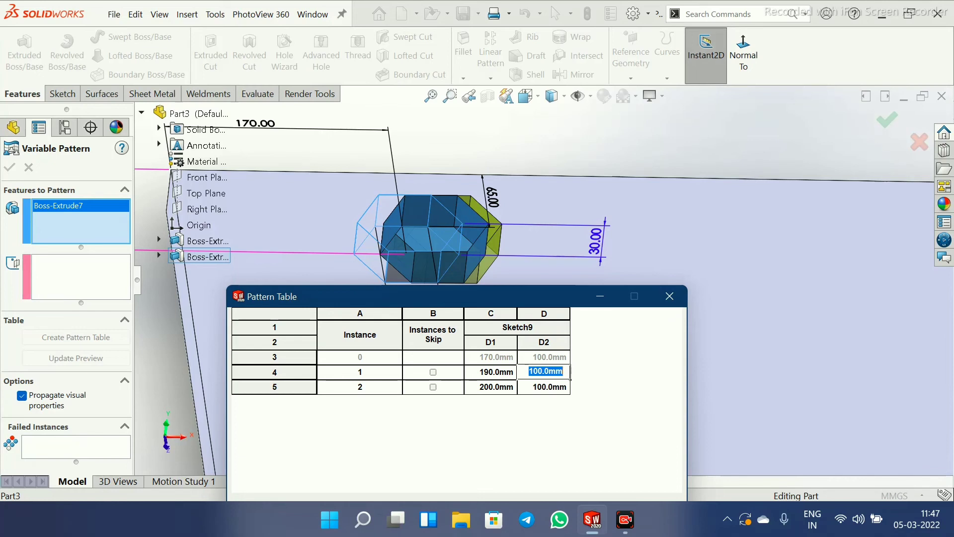
{"action": "type", "text": "90"}
{"action": "key", "text": "Return"}
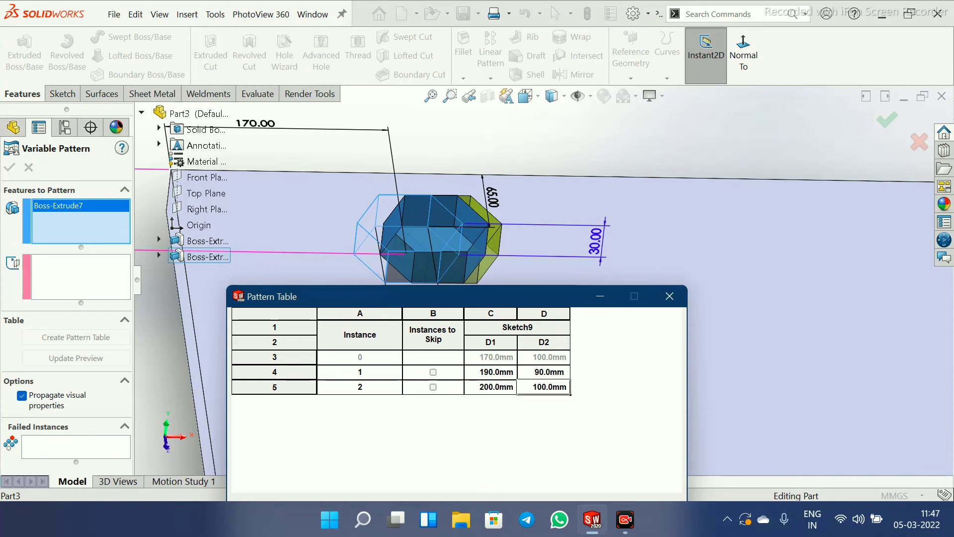
{"action": "left_click_drag", "start_coordinate": [476, 296], "coordinate": [778, 11]}
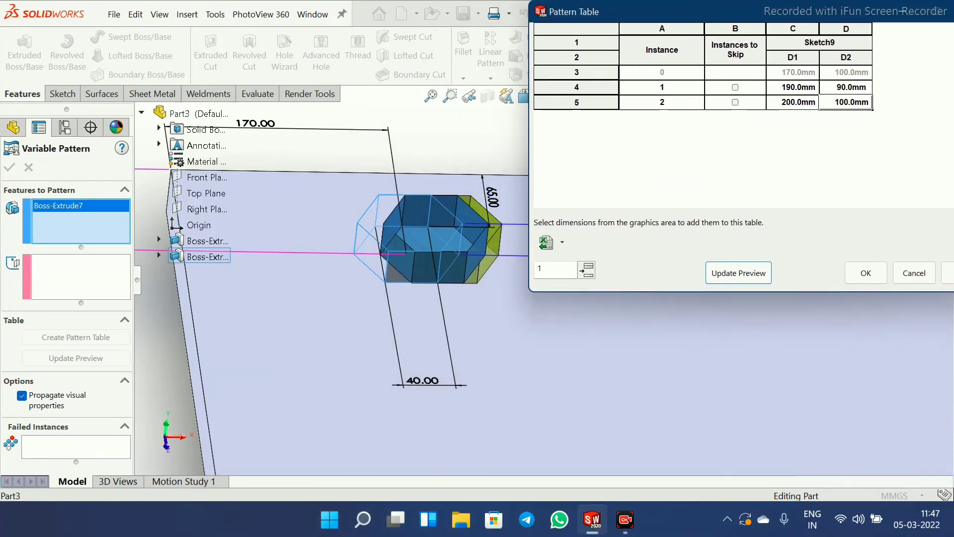
{"action": "left_click", "coordinate": [738, 272]}
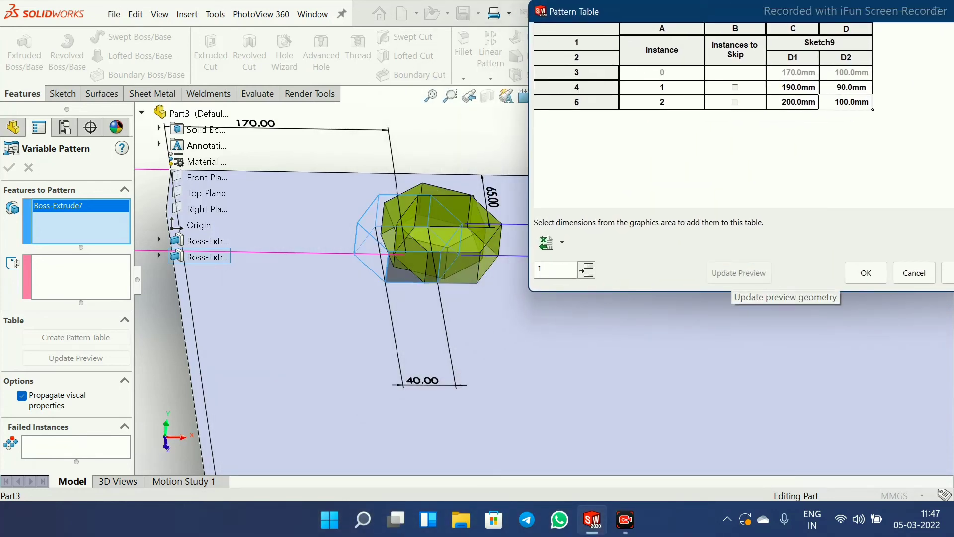
Set D2 of instance 1 to -100 mm in the pattern table and update the preview
{"action": "left_click", "coordinate": [846, 87]}
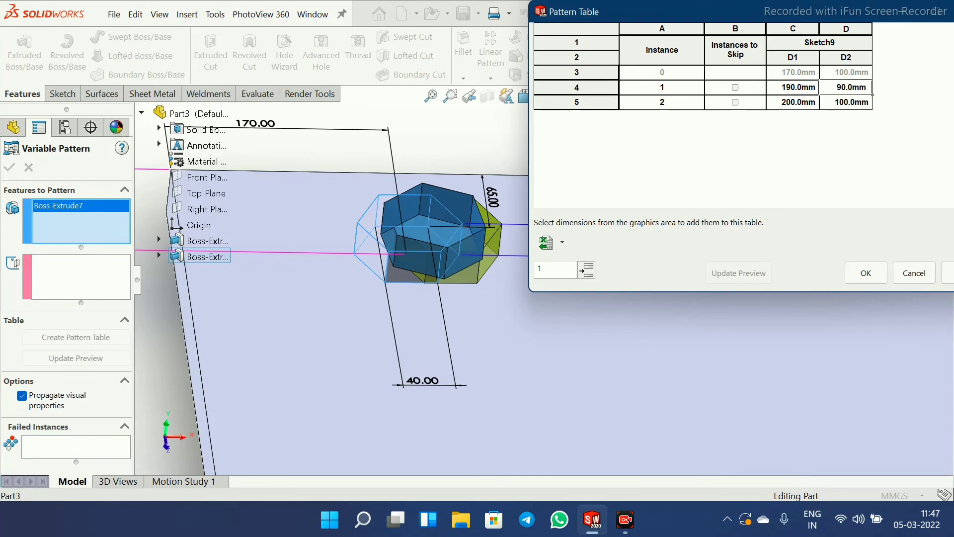
{"action": "double_click", "coordinate": [865, 87]}
{"action": "type", "text": "-100"}
{"action": "key", "text": "Return"}
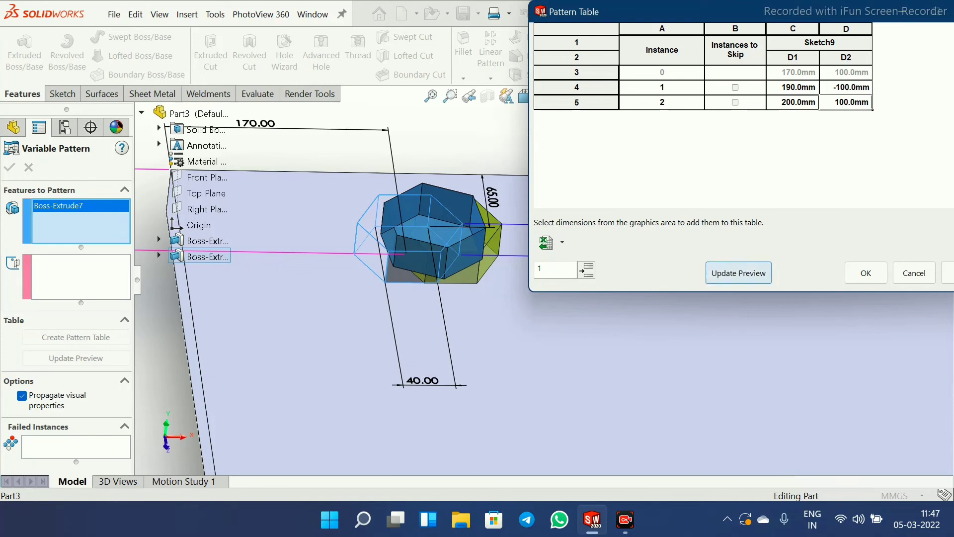
{"action": "left_click", "coordinate": [739, 272]}
{"action": "scroll", "coordinate": [571, 325], "scroll_direction": "up", "scroll_amount": 3}
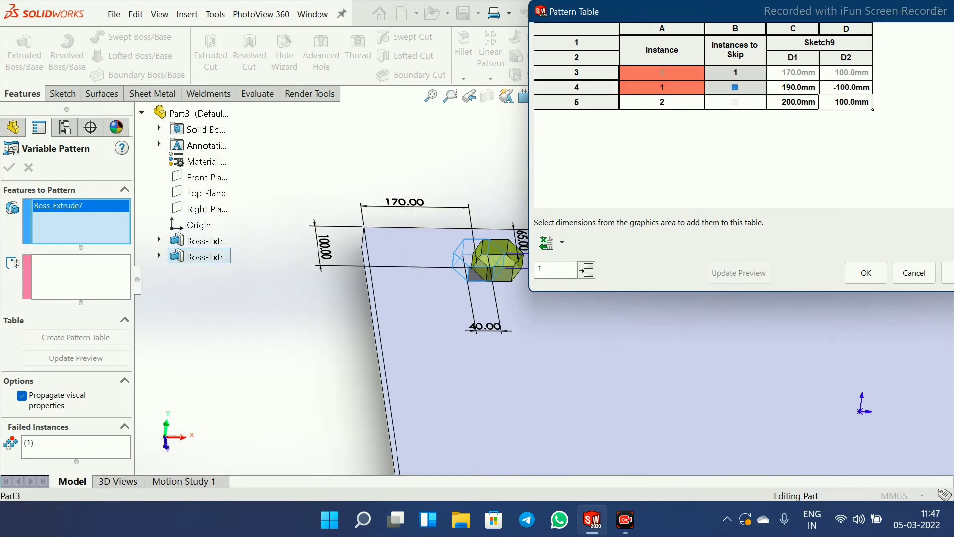
Examine the previewed boss instances near the plate's corner from several angles
{"action": "scroll", "coordinate": [571, 325], "scroll_direction": "down", "scroll_amount": 3}
{"action": "scroll", "coordinate": [572, 326], "scroll_direction": "up", "scroll_amount": 4}
{"action": "scroll", "coordinate": [542, 313], "scroll_direction": "up", "scroll_amount": 3}
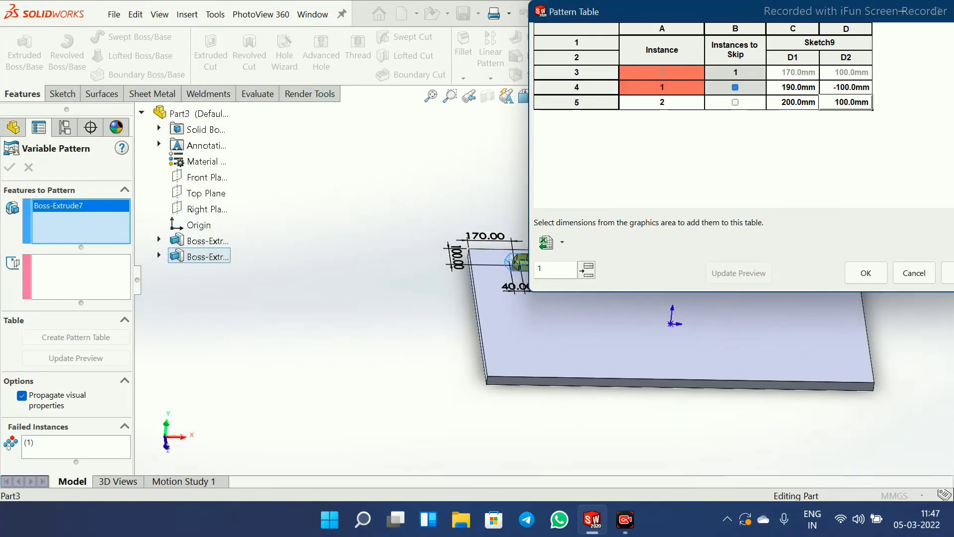
{"action": "scroll", "coordinate": [541, 313], "scroll_direction": "down", "scroll_amount": 4}
{"action": "middle_click_drag", "start_coordinate": [532, 317], "coordinate": [479, 321]}
{"action": "scroll", "coordinate": [547, 298], "scroll_direction": "up", "scroll_amount": 4}
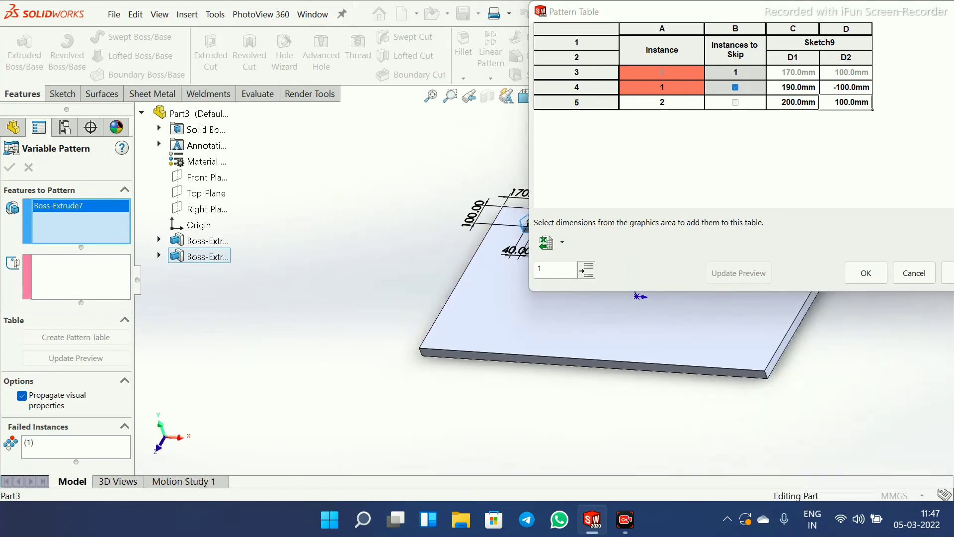
{"action": "middle_click_drag", "start_coordinate": [547, 301], "coordinate": [621, 305]}
{"action": "scroll", "coordinate": [489, 211], "scroll_direction": "down", "scroll_amount": 2}
{"action": "scroll", "coordinate": [512, 256], "scroll_direction": "down", "scroll_amount": 4}
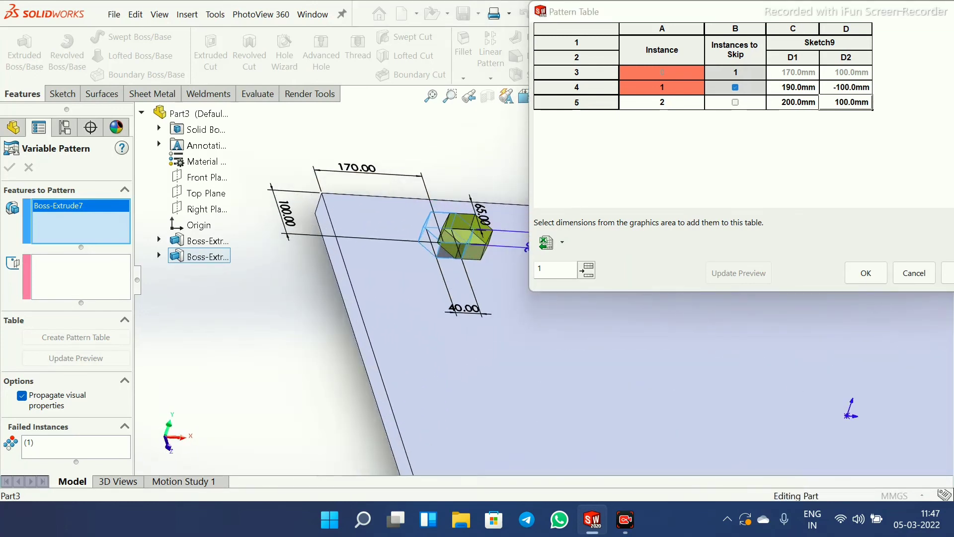
Set D2 of instance 1 to 100 mm in the pattern table and update the preview
{"action": "double_click", "coordinate": [849, 87]}
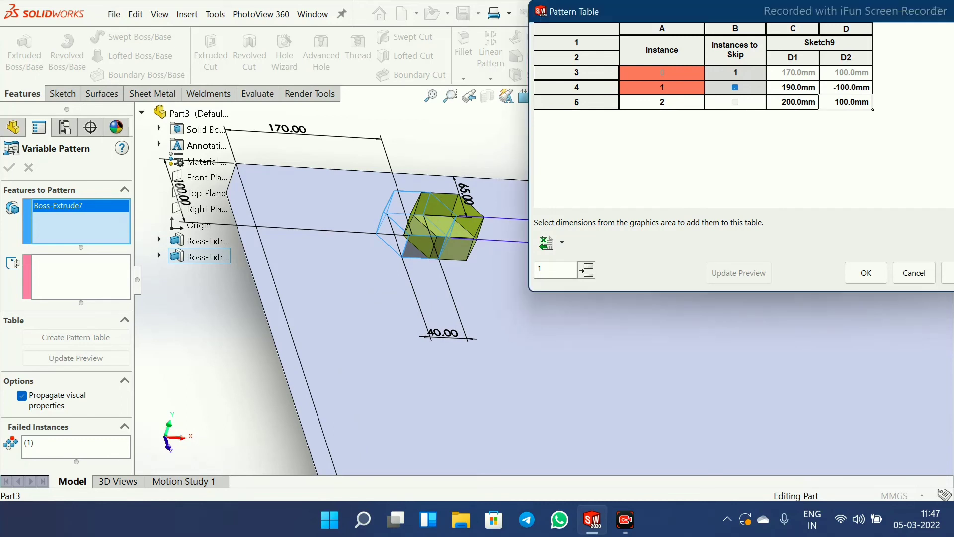
{"action": "key", "text": "BackSpace"}
{"action": "type", "text": "100"}
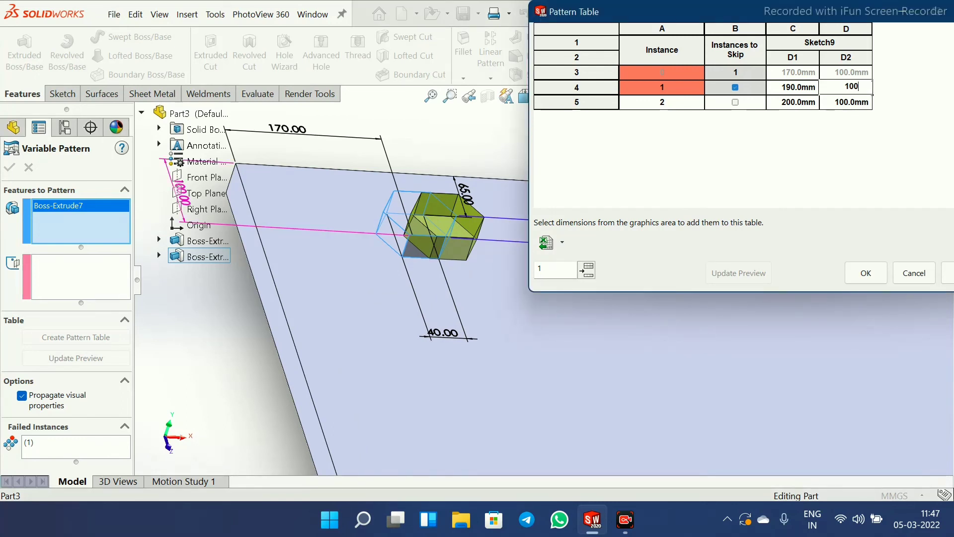
{"action": "key", "text": "Return"}
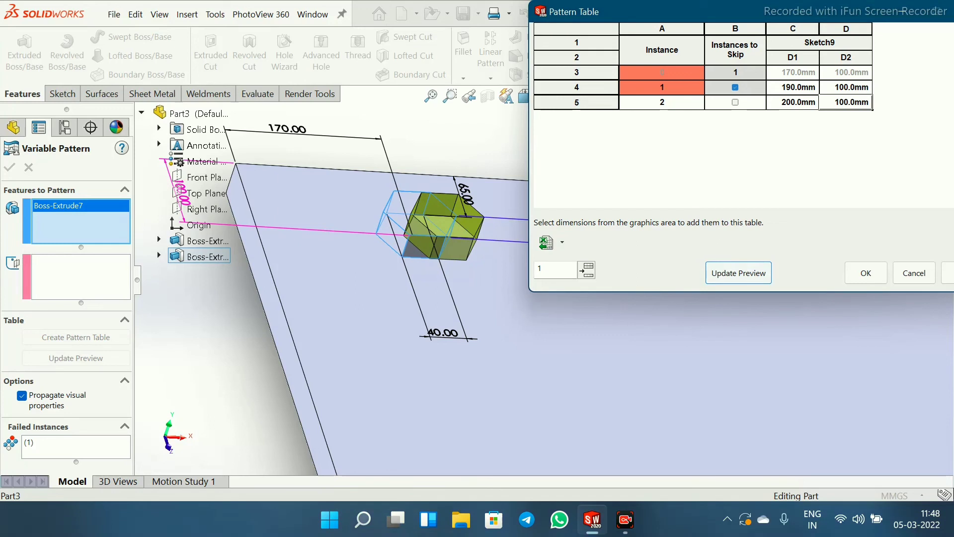
{"action": "left_click", "coordinate": [738, 273]}
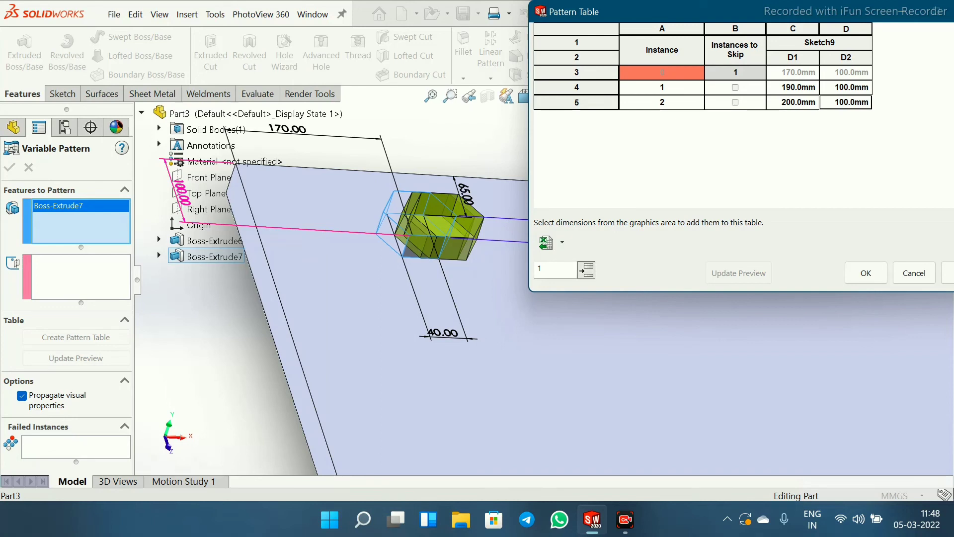
Add a third instance with D1 of 300 mm to the pattern table and update the preview
{"action": "left_click", "coordinate": [586, 270]}
{"action": "double_click", "coordinate": [794, 118]}
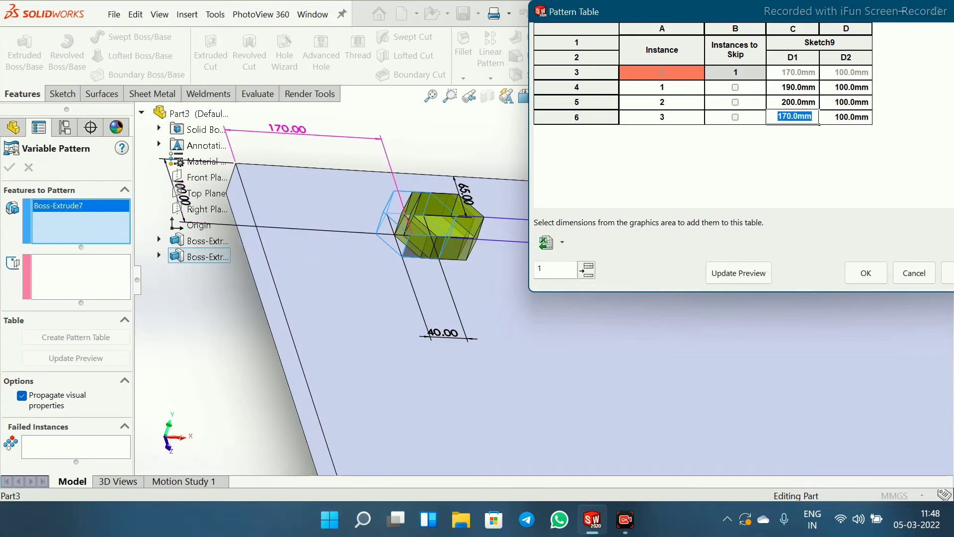
{"action": "type", "text": "300"}
{"action": "key", "text": "Return"}
{"action": "left_click", "coordinate": [739, 273]}
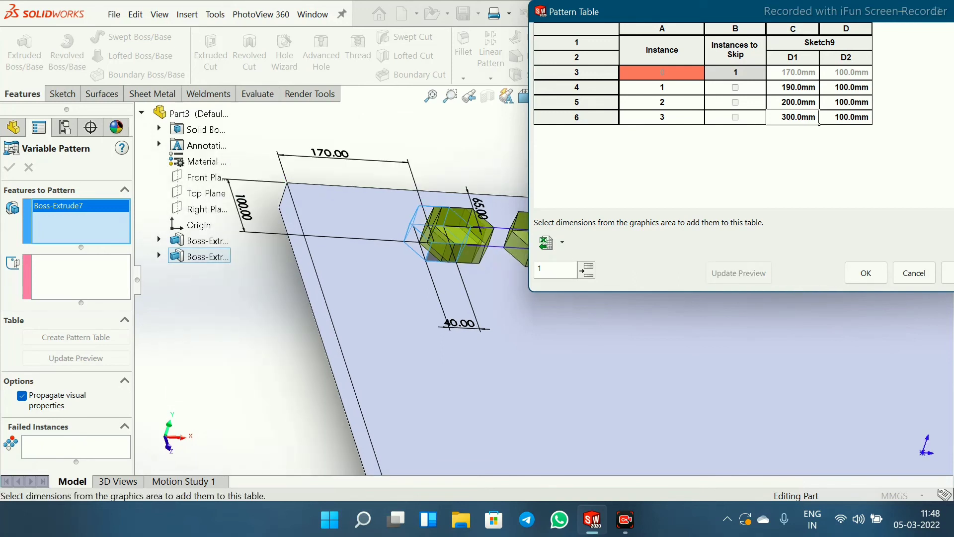
Set D1 of instance 2 to 600 mm in the pattern table, update the preview and inspect the boss spacing
{"action": "double_click", "coordinate": [794, 102]}
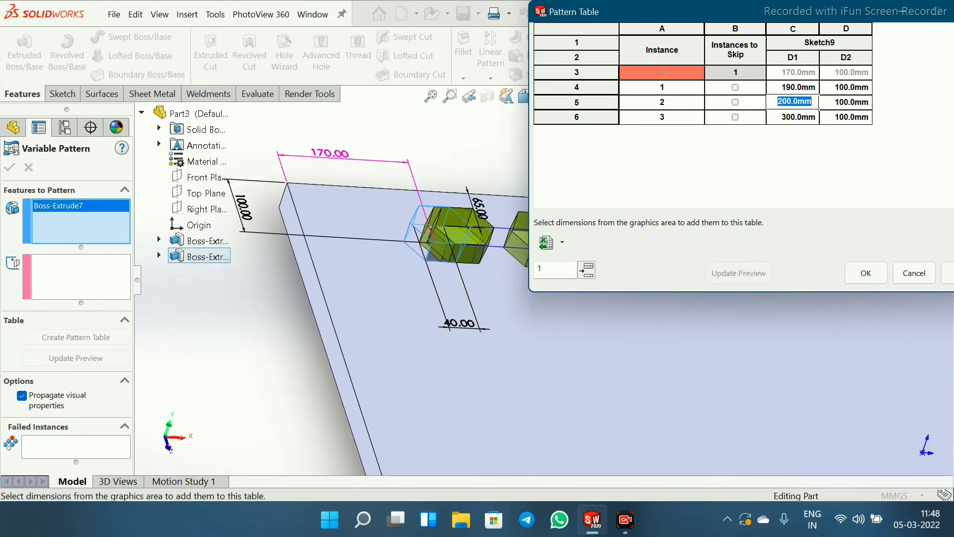
{"action": "type", "text": "600"}
{"action": "key", "text": "Return"}
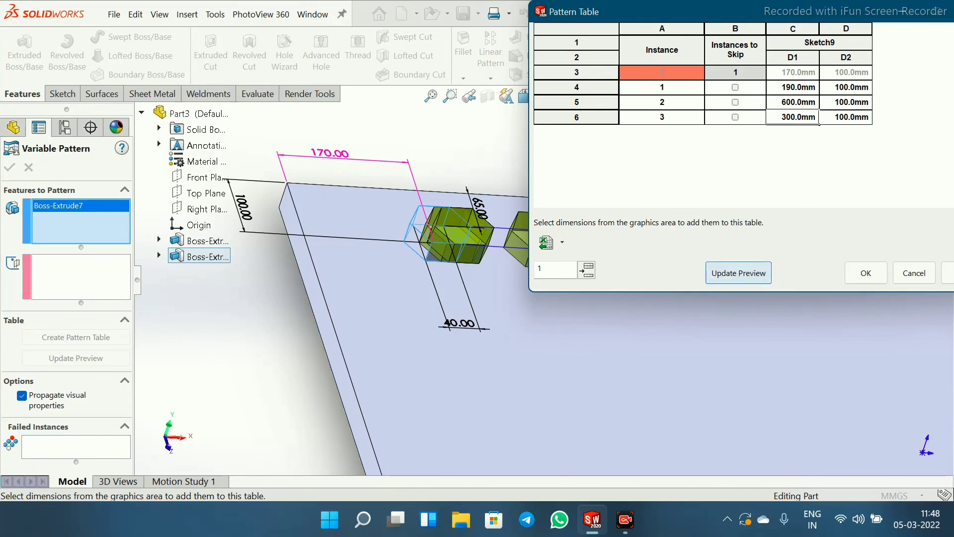
{"action": "left_click", "coordinate": [739, 273]}
{"action": "scroll", "coordinate": [765, 360], "scroll_direction": "up", "scroll_amount": 4}
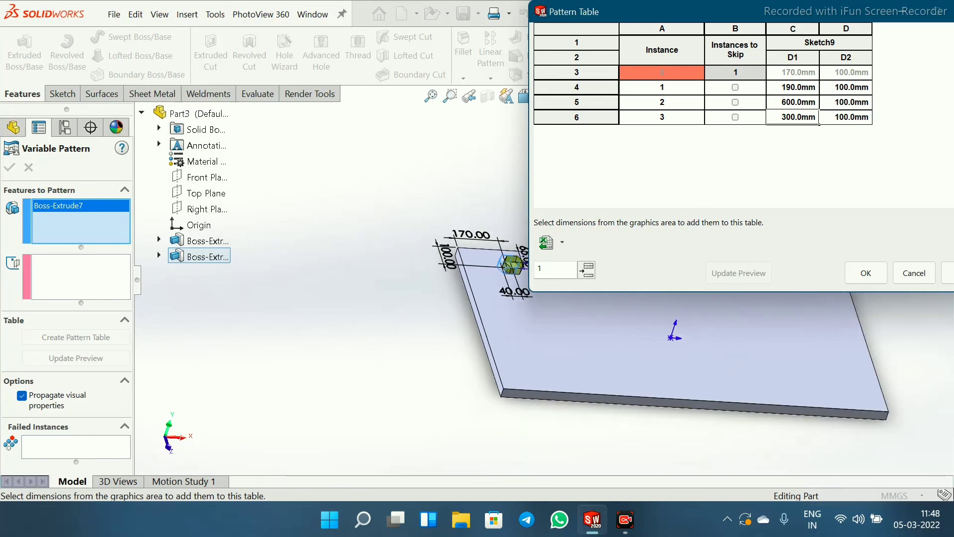
{"action": "scroll", "coordinate": [765, 360], "scroll_direction": "down", "scroll_amount": 3}
{"action": "scroll", "coordinate": [766, 360], "scroll_direction": "up", "scroll_amount": 1}
{"action": "scroll", "coordinate": [401, 132], "scroll_direction": "down", "scroll_amount": 2}
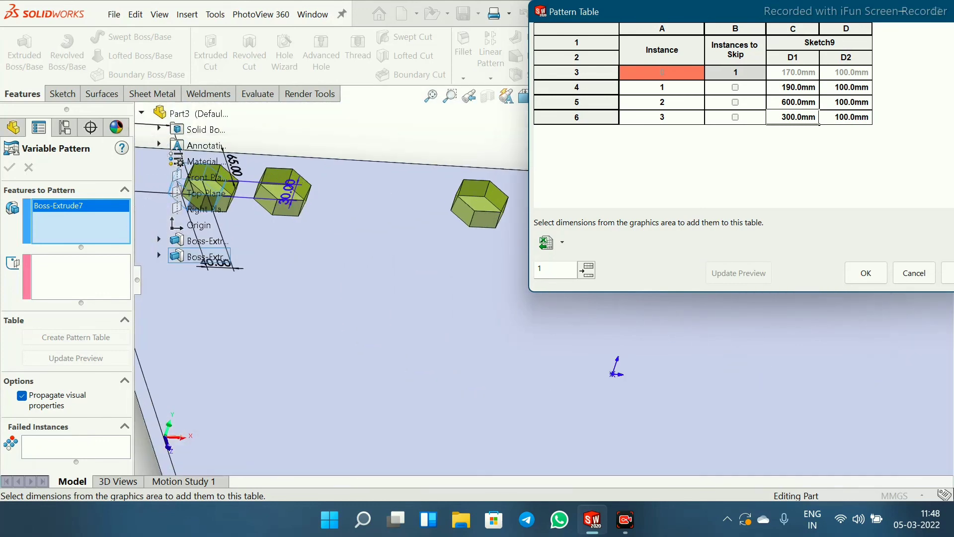
{"action": "middle_click_drag", "start_coordinate": [411, 232], "coordinate": [409, 243]}
{"action": "scroll", "coordinate": [408, 242], "scroll_direction": "up", "scroll_amount": 2}
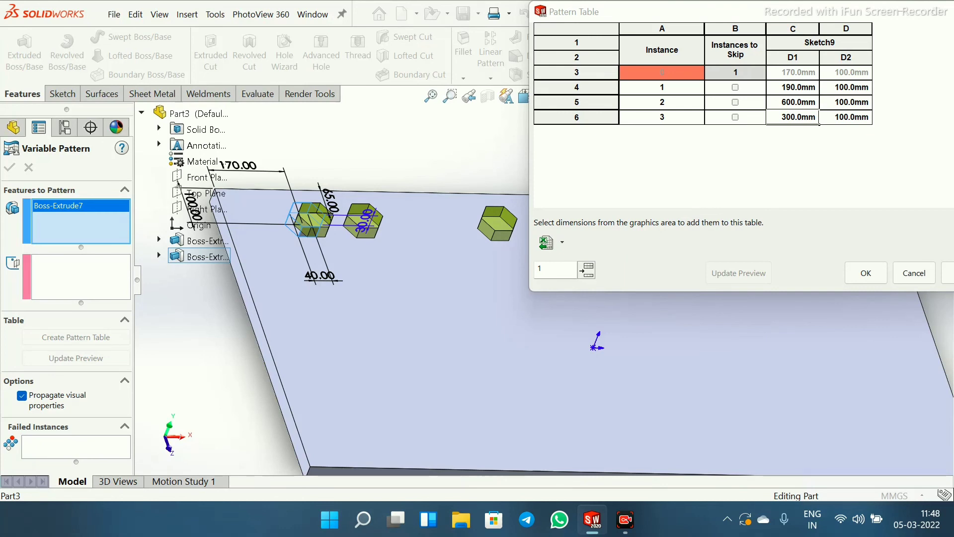
Set D1 of instance 1 to 400 mm in the pattern table and update the preview
{"action": "left_click", "coordinate": [817, 91]}
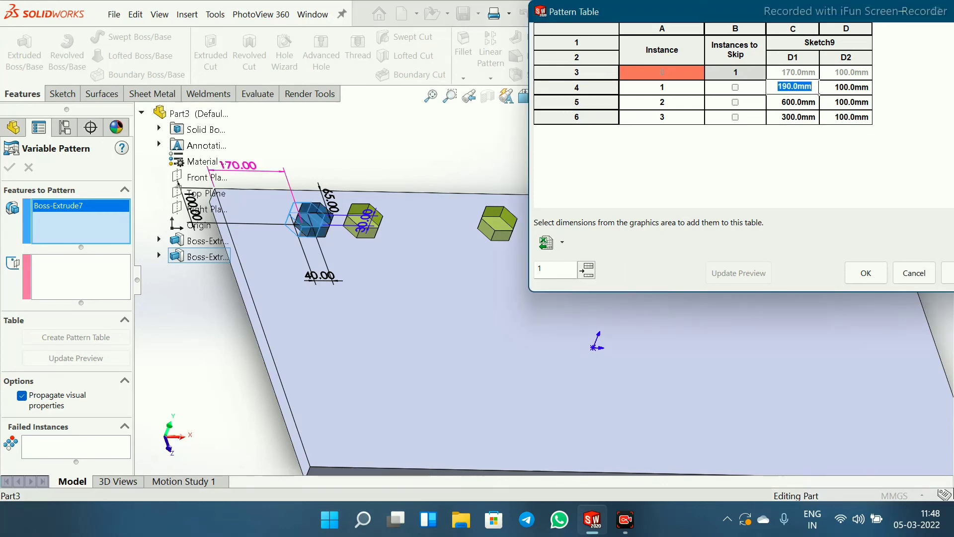
{"action": "type", "text": "400"}
{"action": "key", "text": "Return"}
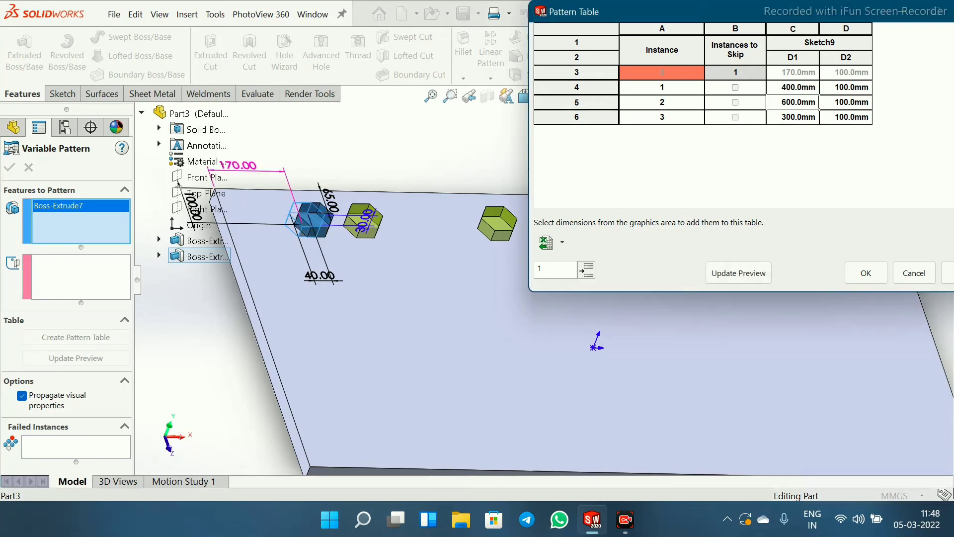
{"action": "left_click", "coordinate": [746, 275]}
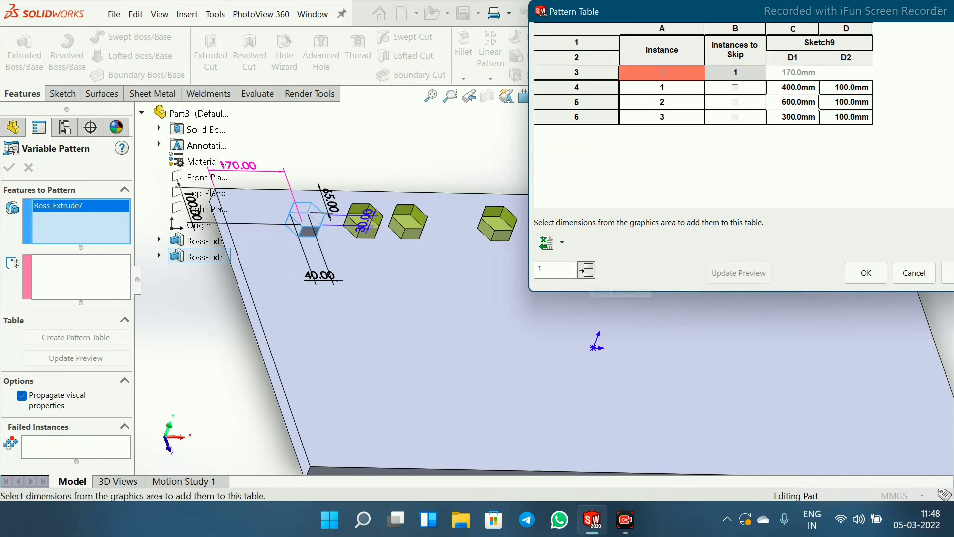
Add a fourth instance with D1 of 750 mm to the pattern table and update the preview
{"action": "left_click", "coordinate": [586, 269]}
{"action": "double_click", "coordinate": [793, 132]}
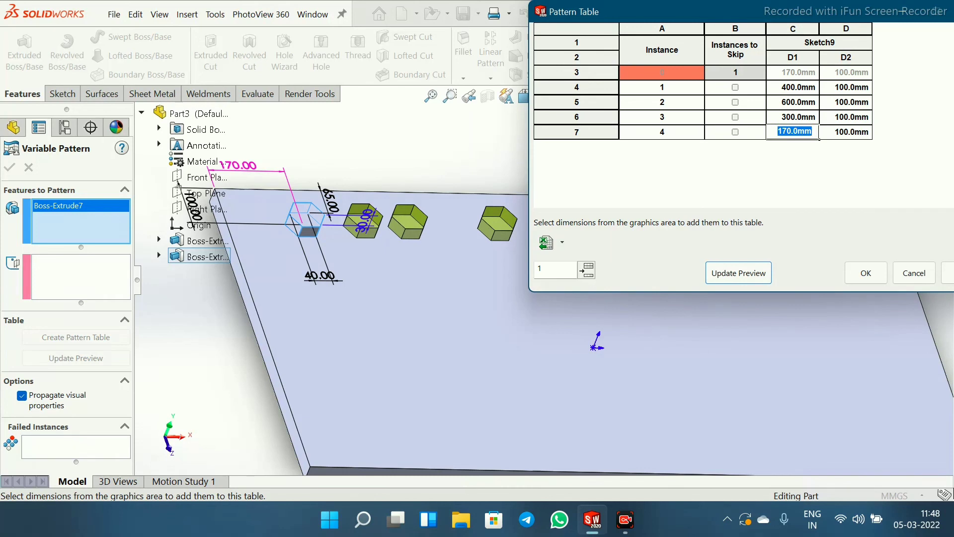
{"action": "type", "text": "750"}
{"action": "key", "text": "Return"}
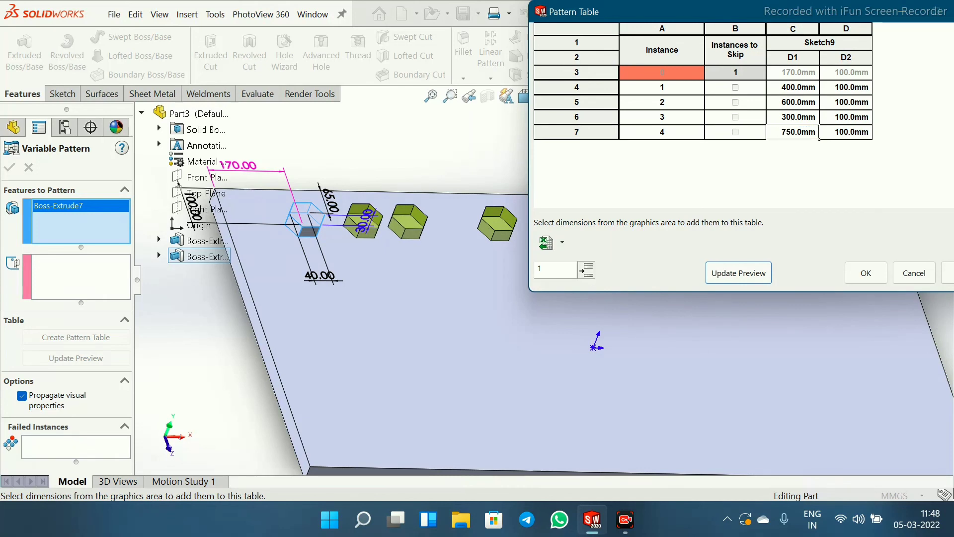
{"action": "left_click", "coordinate": [738, 273]}
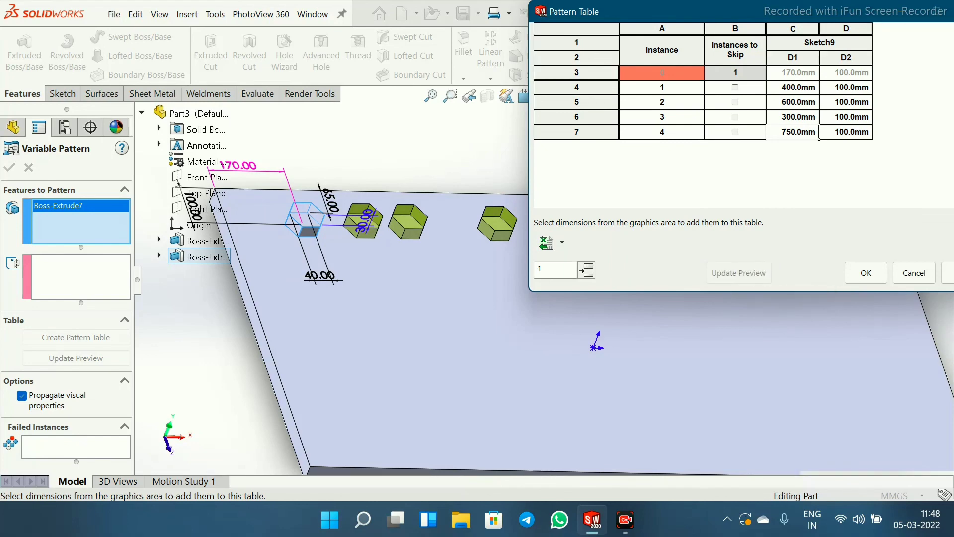
{"action": "scroll", "coordinate": [460, 211], "scroll_direction": "down", "scroll_amount": 2}
{"action": "scroll", "coordinate": [460, 211], "scroll_direction": "up", "scroll_amount": 6}
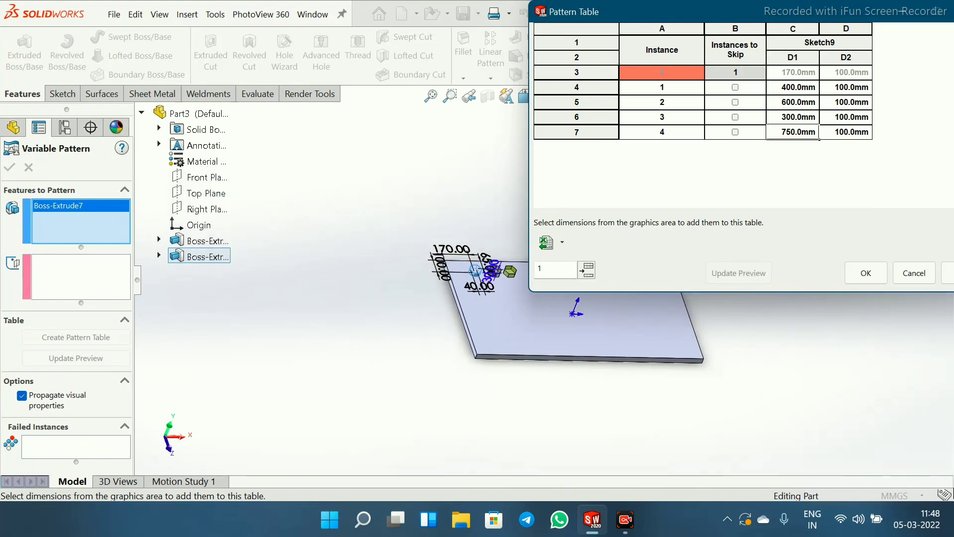
{"action": "scroll", "coordinate": [708, 348], "scroll_direction": "down", "scroll_amount": 3}
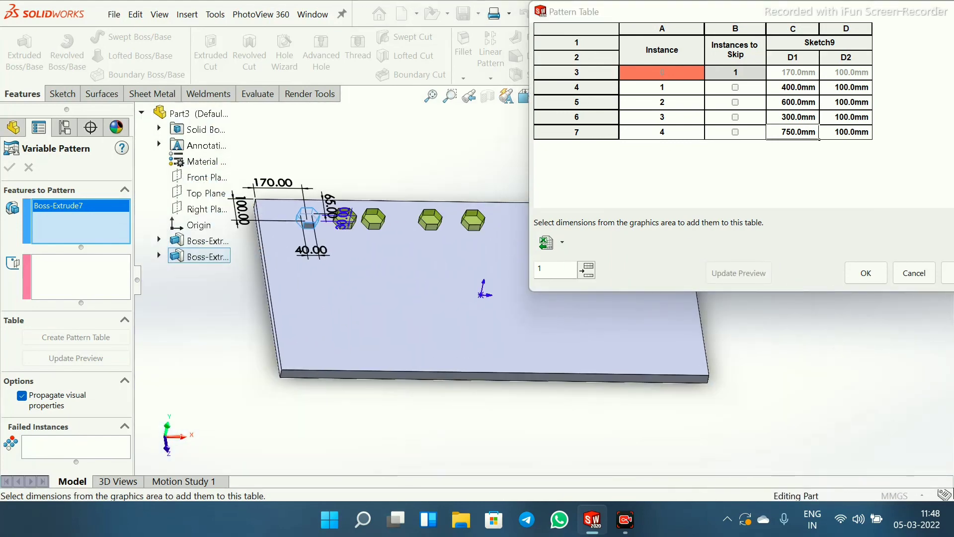
{"action": "scroll", "coordinate": [286, 152], "scroll_direction": "down", "scroll_amount": 3}
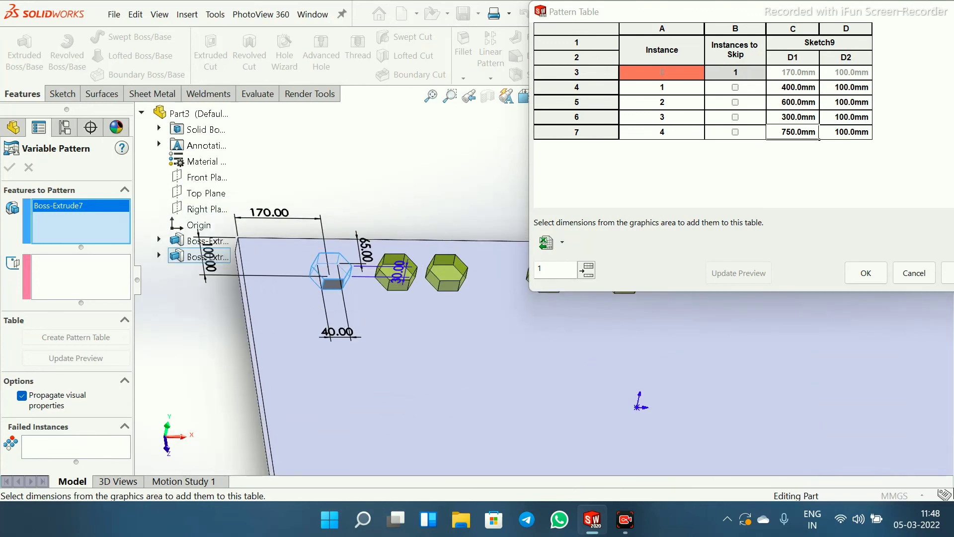
Add a fifth instance with D1 of 900 mm to the pattern table and update the preview
{"action": "left_click", "coordinate": [586, 270]}
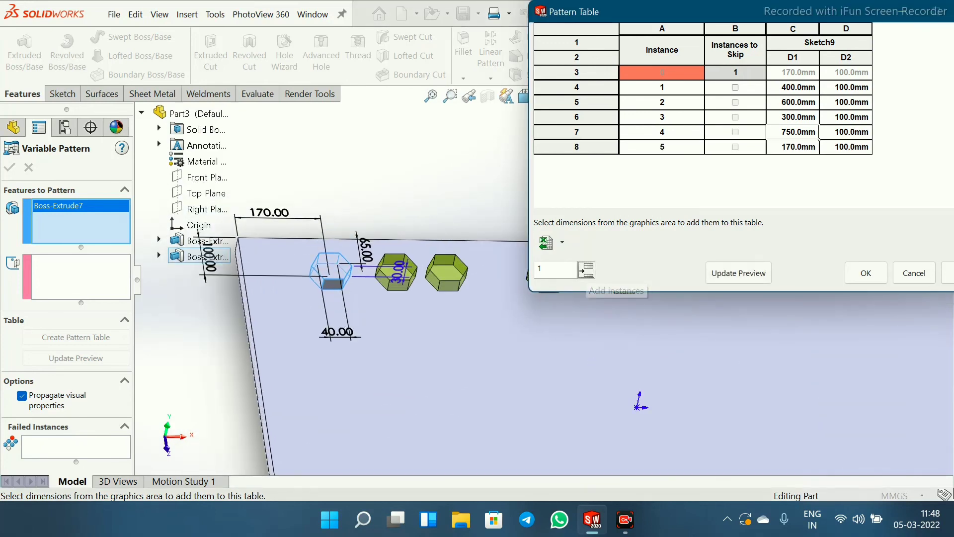
{"action": "type", "text": "900"}
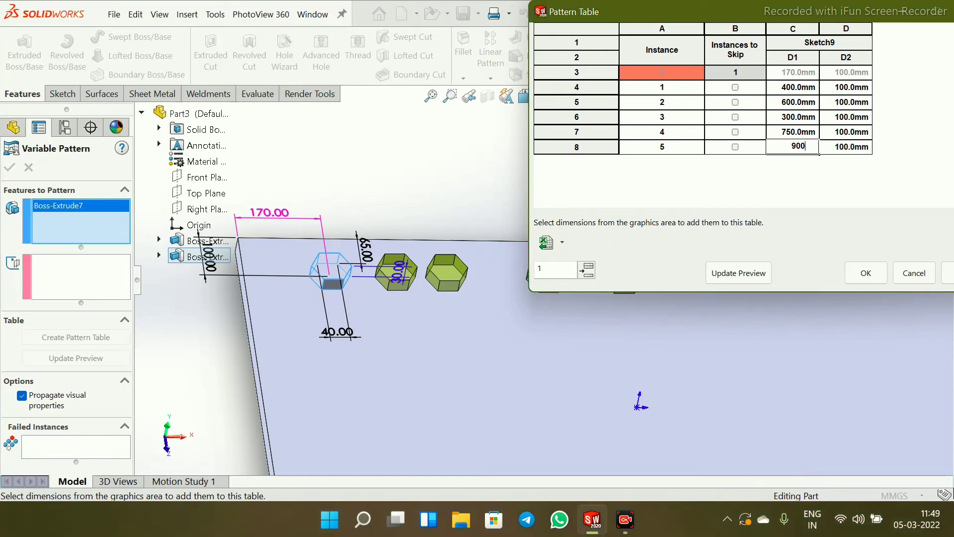
{"action": "key", "text": "Return"}
{"action": "left_click", "coordinate": [738, 273]}
{"action": "scroll", "coordinate": [440, 243], "scroll_direction": "up", "scroll_amount": 5}
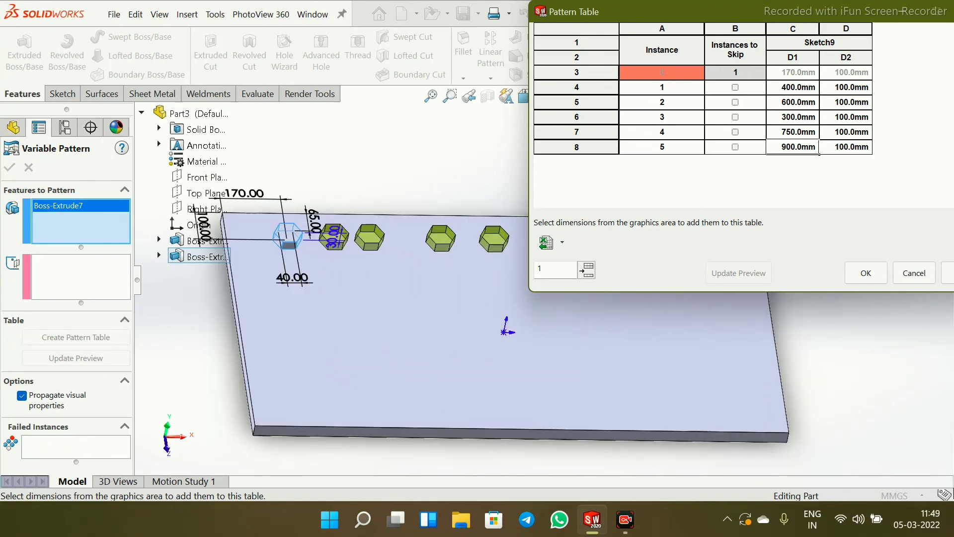
{"action": "scroll", "coordinate": [679, 314], "scroll_direction": "up", "scroll_amount": 3}
{"action": "scroll", "coordinate": [679, 314], "scroll_direction": "down", "scroll_amount": 4}
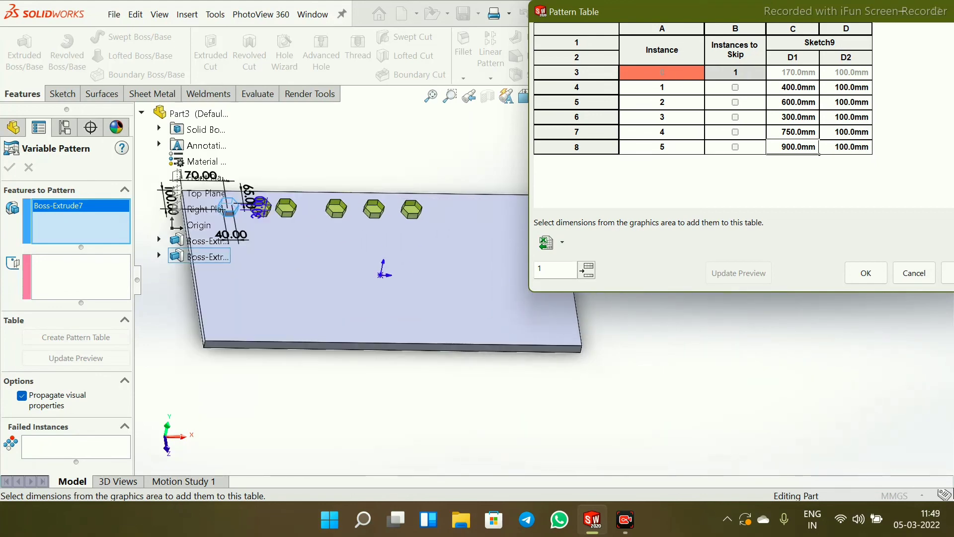
{"action": "scroll", "coordinate": [264, 149], "scroll_direction": "down", "scroll_amount": 3}
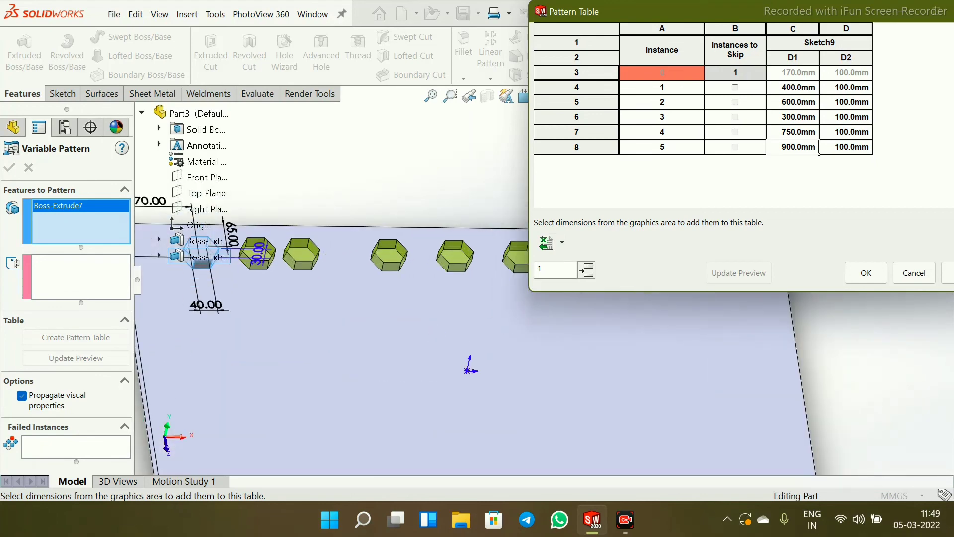
Add a sixth instance with D1 of 1200 mm, update the preview and accept the pattern table
{"action": "left_click", "coordinate": [586, 270]}
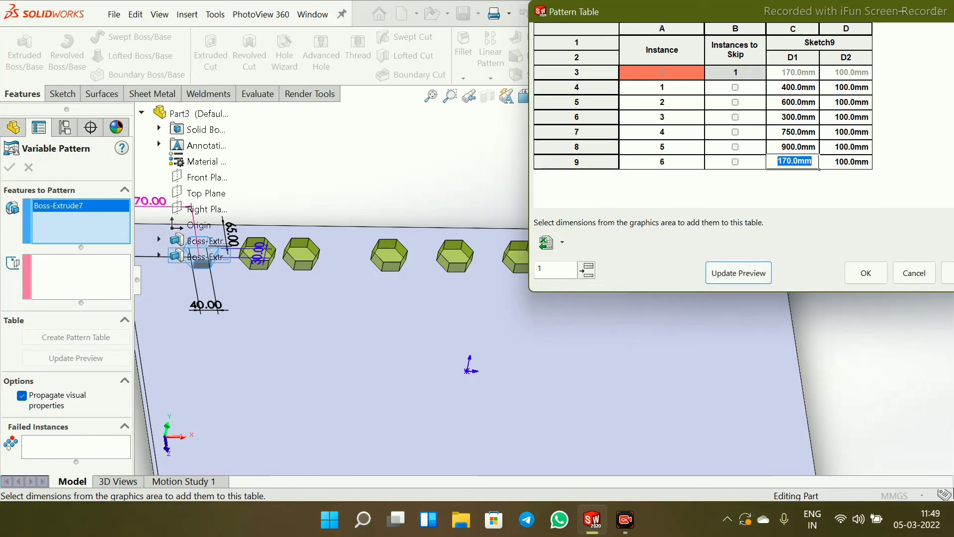
{"action": "type", "text": "1200"}
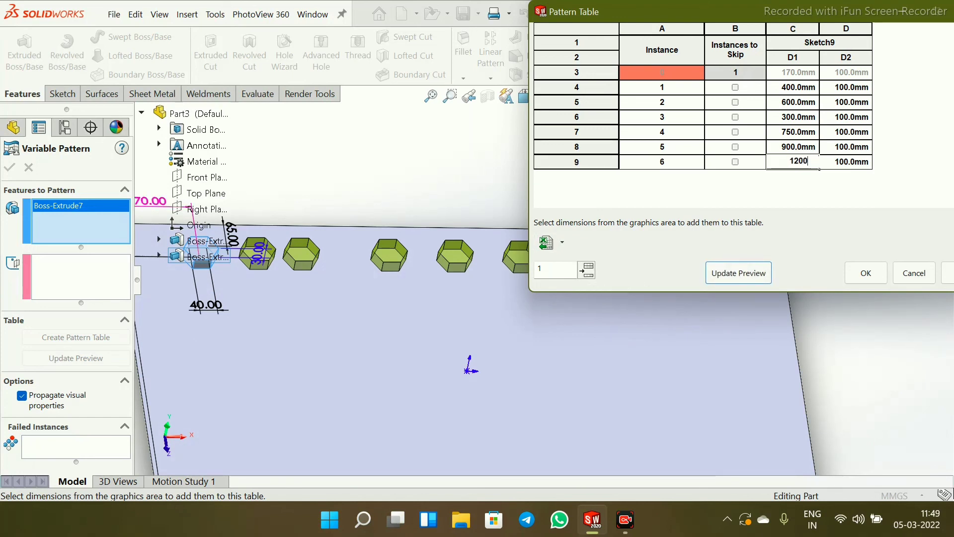
{"action": "key", "text": "Return"}
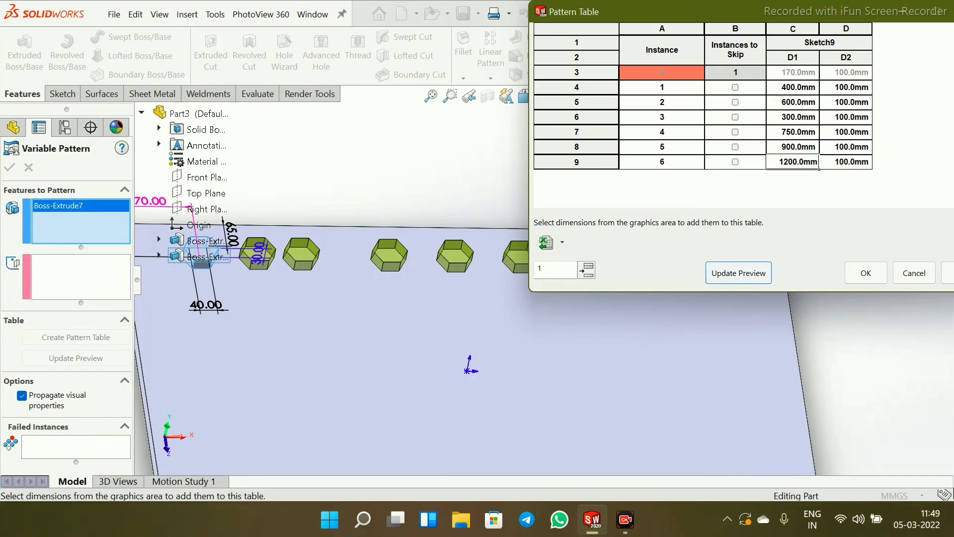
{"action": "left_click", "coordinate": [738, 273]}
{"action": "scroll", "coordinate": [464, 269], "scroll_direction": "up", "scroll_amount": 6}
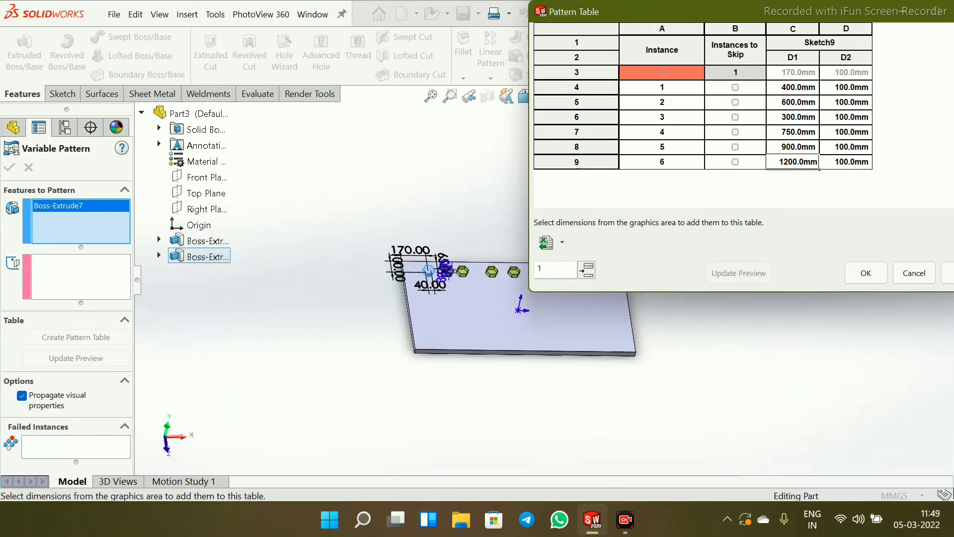
{"action": "scroll", "coordinate": [464, 269], "scroll_direction": "down", "scroll_amount": 2}
{"action": "scroll", "coordinate": [484, 244], "scroll_direction": "down", "scroll_amount": 5}
{"action": "scroll", "coordinate": [521, 264], "scroll_direction": "up", "scroll_amount": 6}
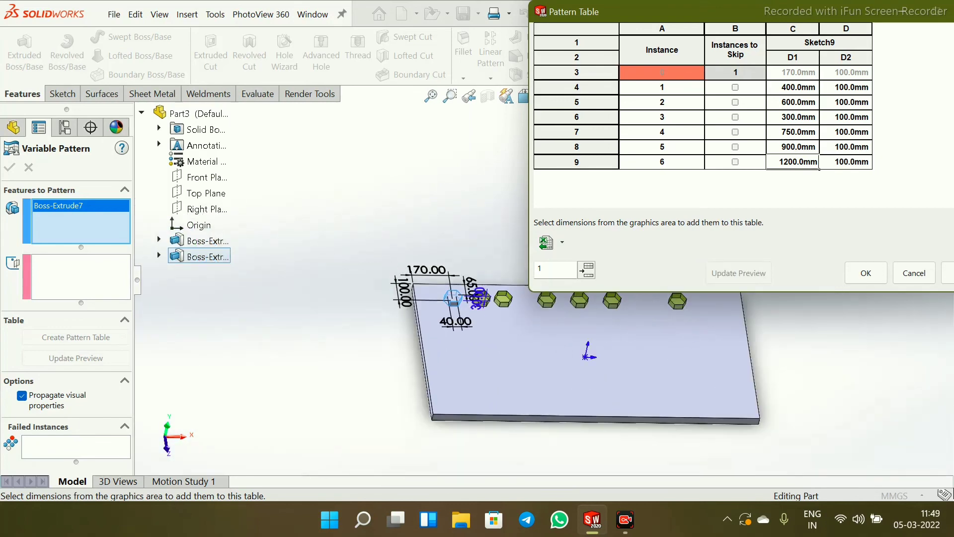
{"action": "scroll", "coordinate": [775, 326], "scroll_direction": "down", "scroll_amount": 4}
{"action": "scroll", "coordinate": [546, 298], "scroll_direction": "up", "scroll_amount": 3}
{"action": "scroll", "coordinate": [373, 231], "scroll_direction": "down", "scroll_amount": 3}
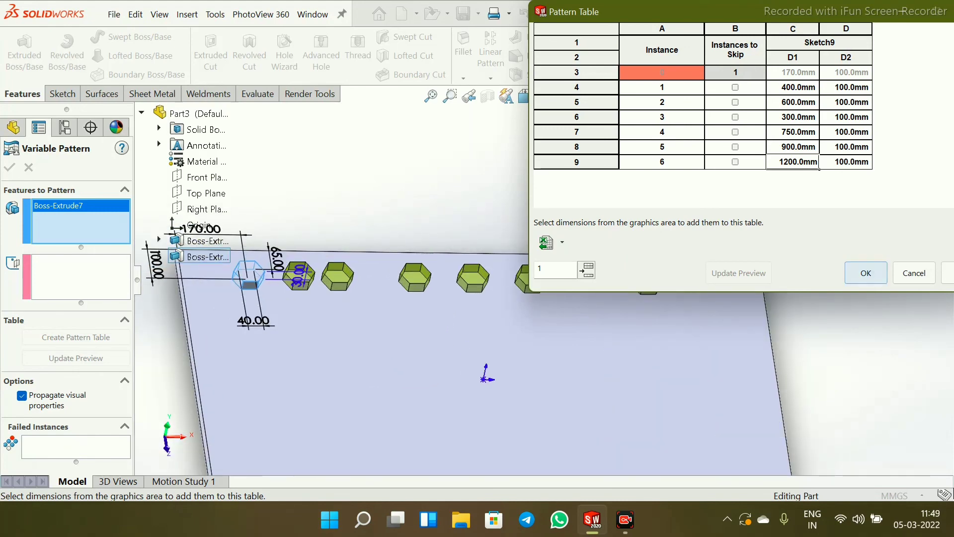
{"action": "left_click", "coordinate": [866, 273]}
{"action": "scroll", "coordinate": [546, 298], "scroll_direction": "up", "scroll_amount": 3}
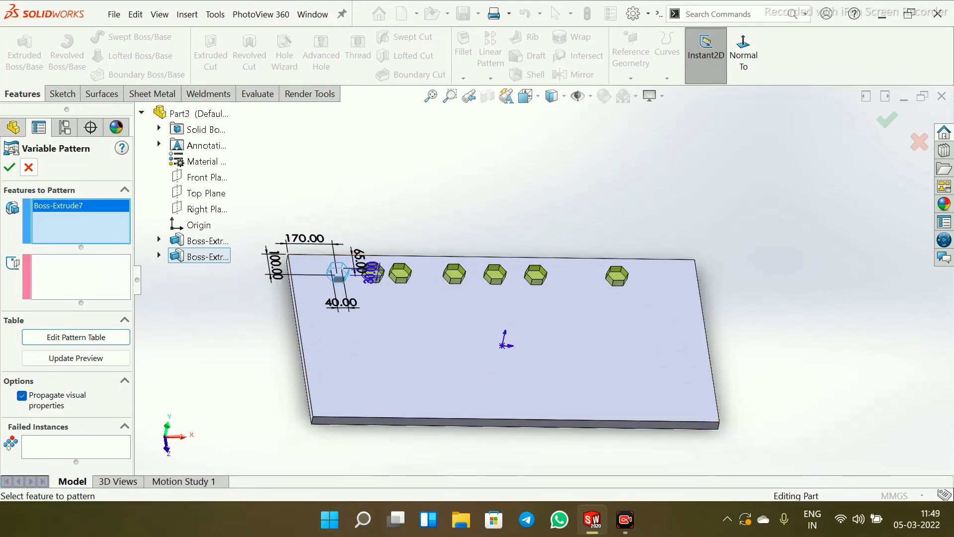
Accept the variable pattern of the hexagonal boss along the plate's upper edge
{"action": "left_click", "coordinate": [9, 167]}
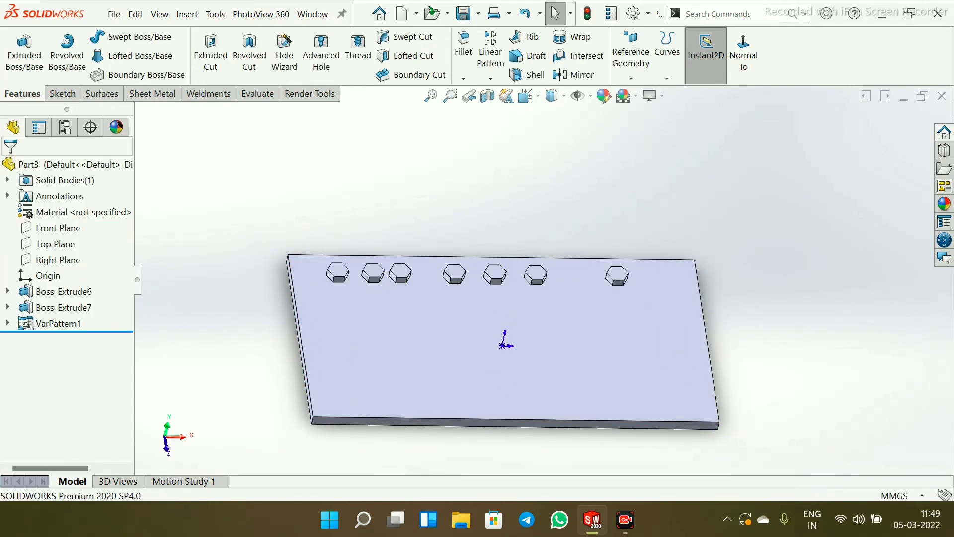
{"action": "middle_click_drag", "start_coordinate": [502, 328], "coordinate": [487, 334]}
{"action": "scroll", "coordinate": [481, 301], "scroll_direction": "down", "scroll_amount": 2}
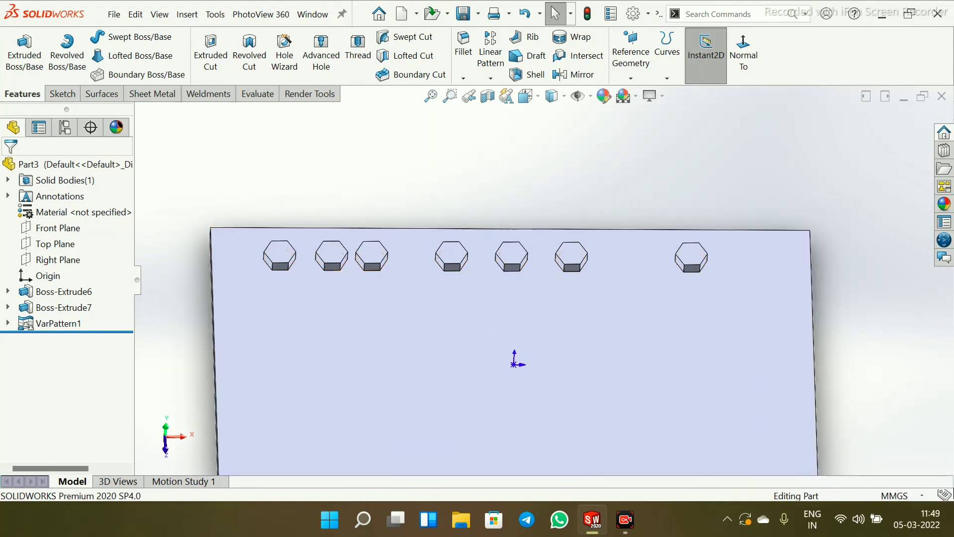
{"action": "left_click", "coordinate": [491, 78]}
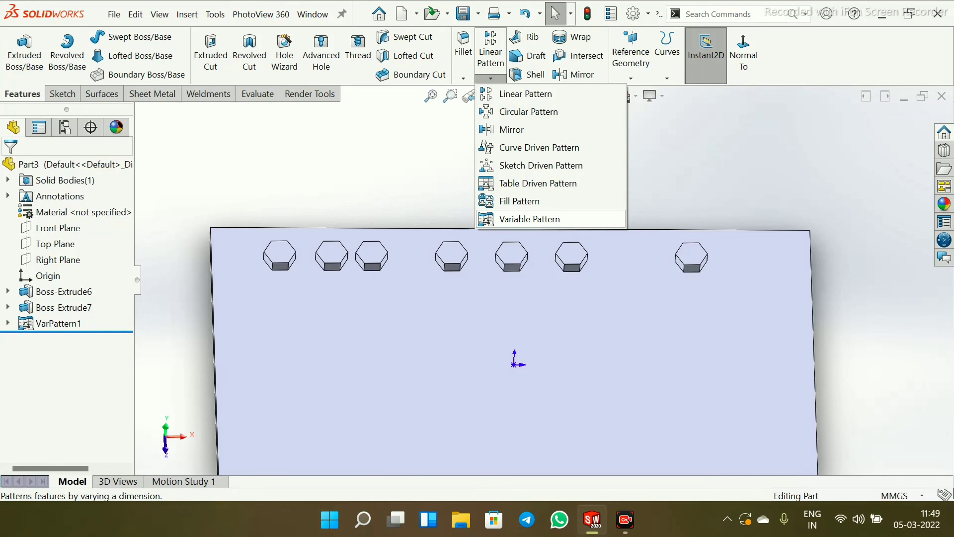
{"action": "left_click", "coordinate": [541, 266]}
{"action": "scroll", "coordinate": [542, 271], "scroll_direction": "up", "scroll_amount": 3}
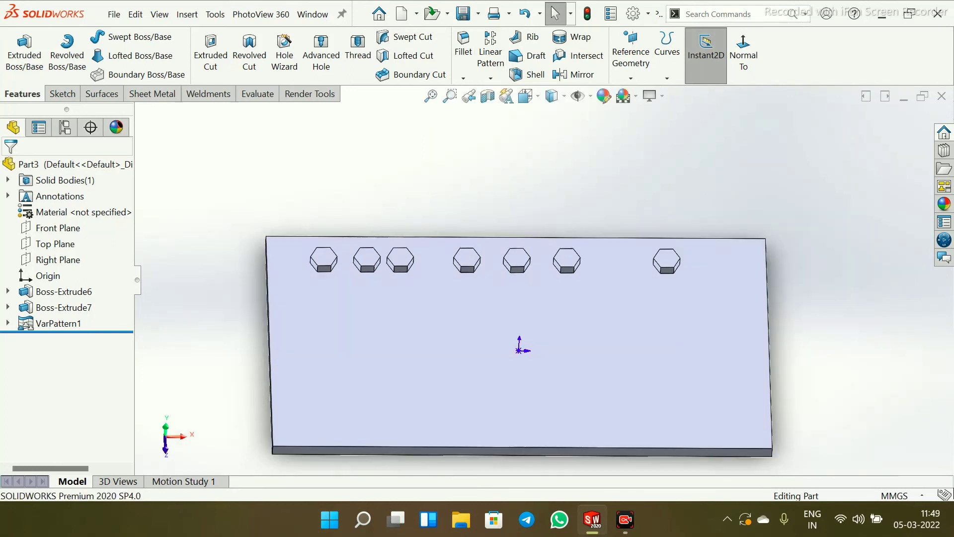
{"action": "scroll", "coordinate": [547, 333], "scroll_direction": "down", "scroll_amount": 3}
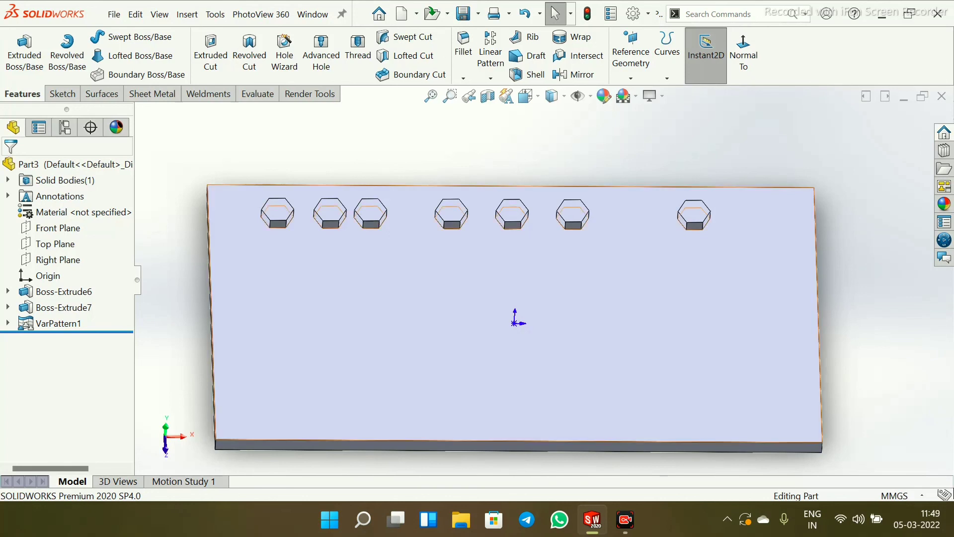
{"action": "middle_click_drag", "start_coordinate": [519, 338], "coordinate": [540, 312]}
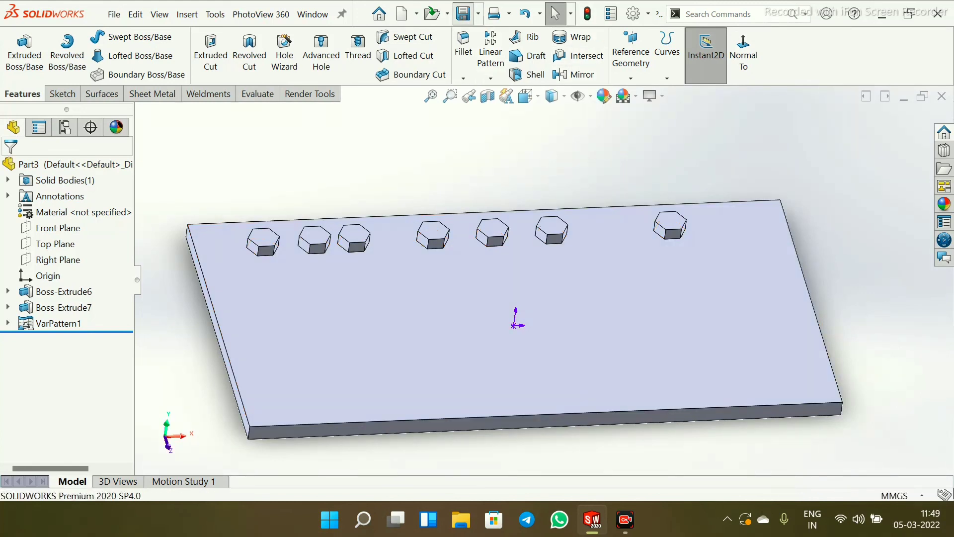
Start saving the patterned plate as a SOLIDWORKS part file
{"action": "left_click", "coordinate": [463, 14]}
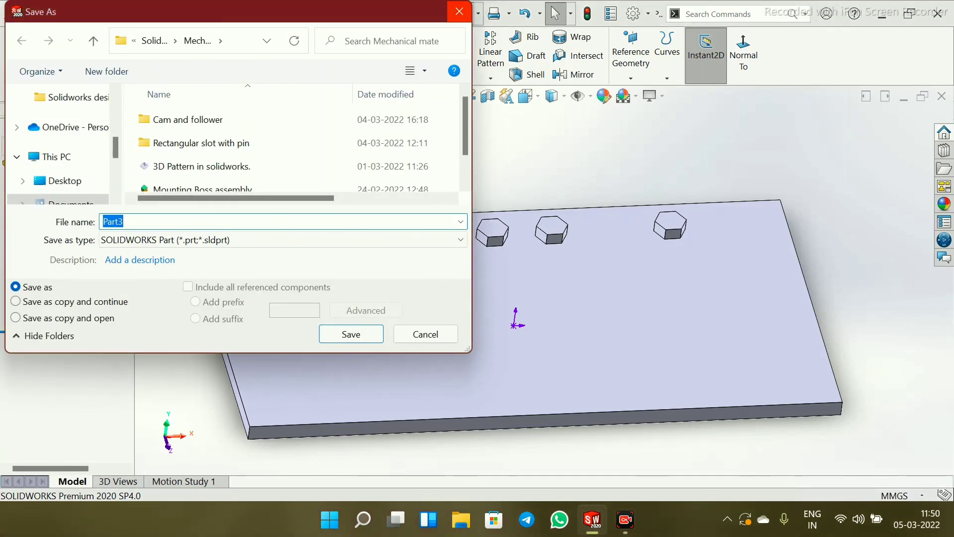